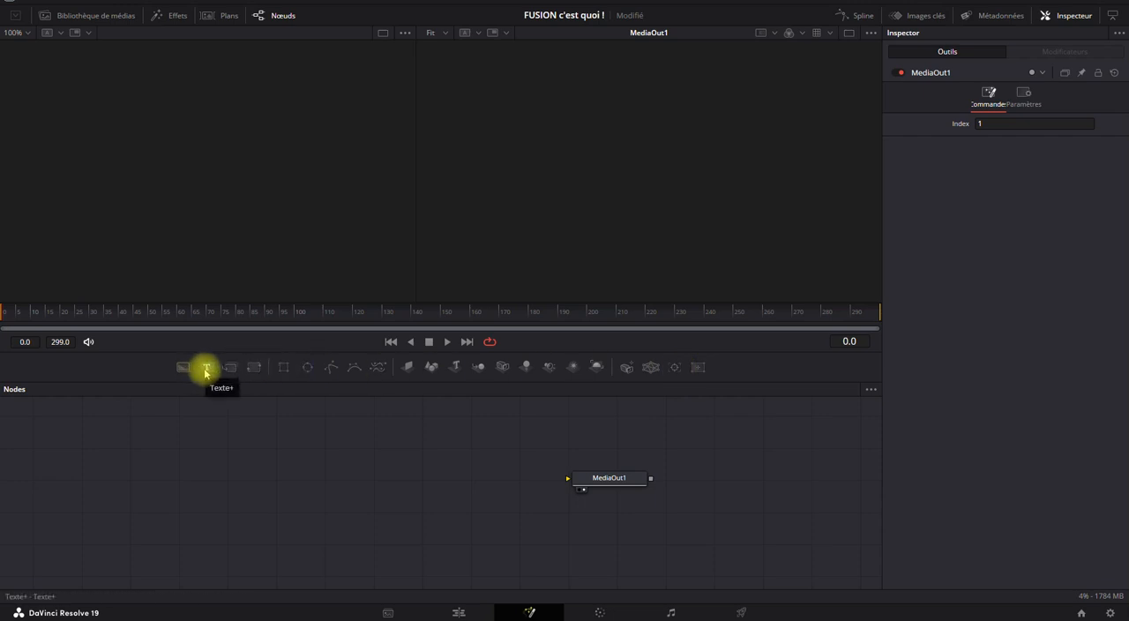
pyautogui.rightClick(355, 454)
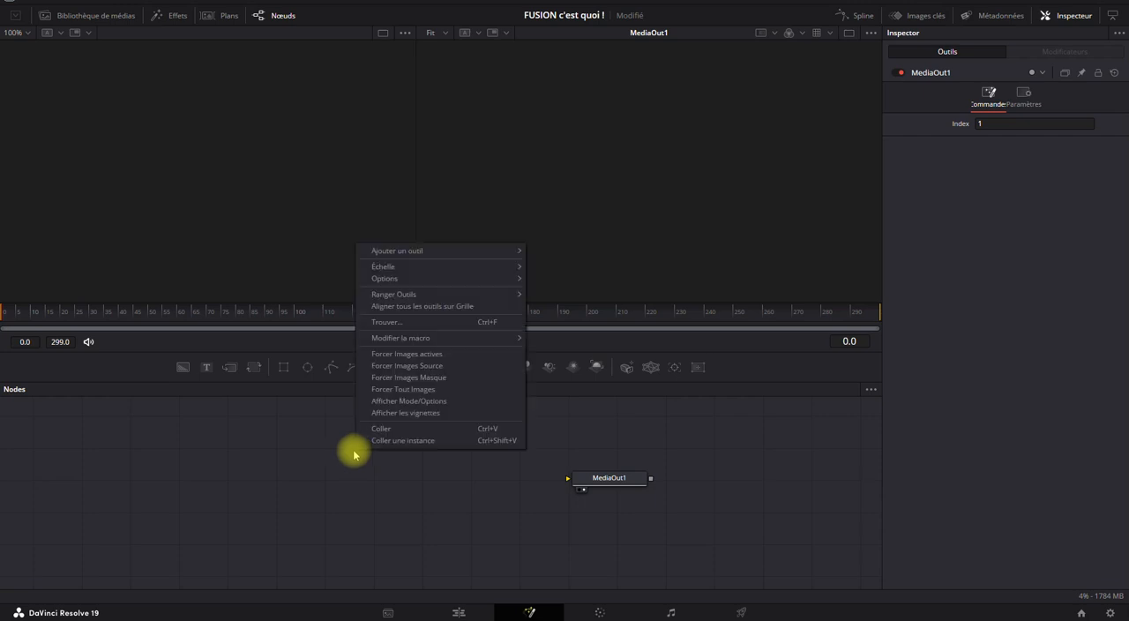
pyautogui.moveTo(411, 250)
pyautogui.moveTo(610, 240)
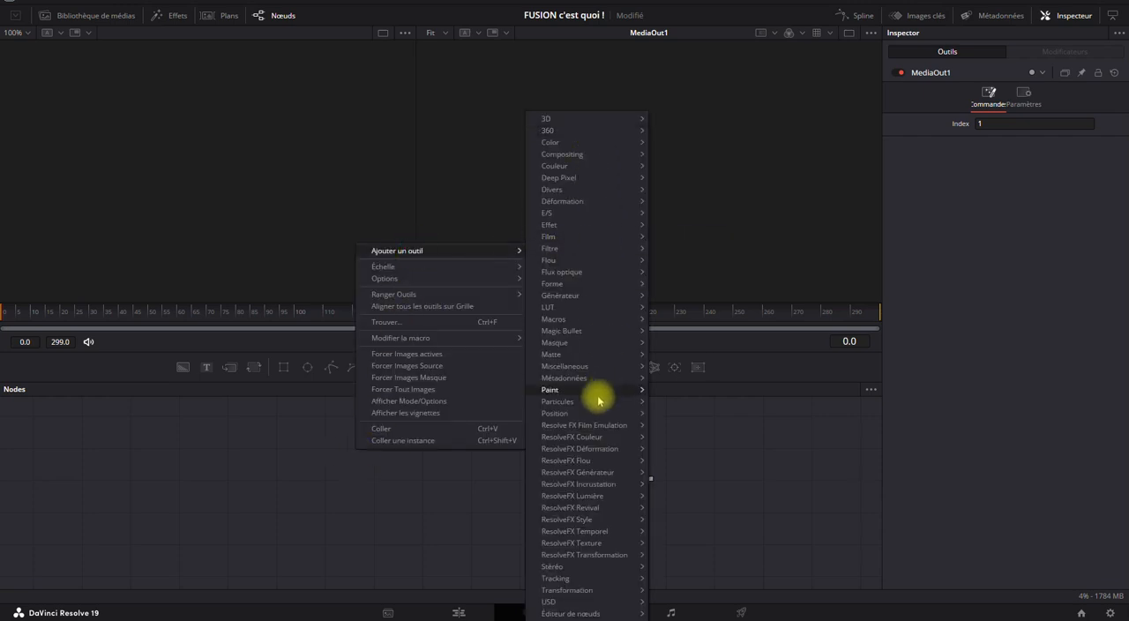
pyautogui.click(318, 513)
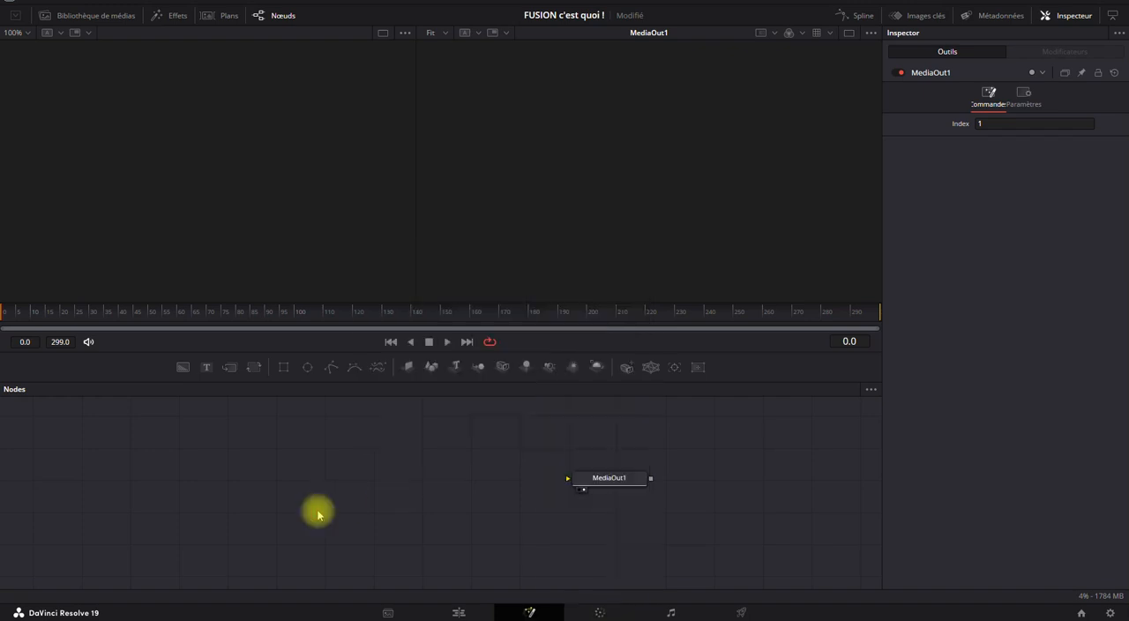
pyautogui.hotkey('ctrl', 'space')
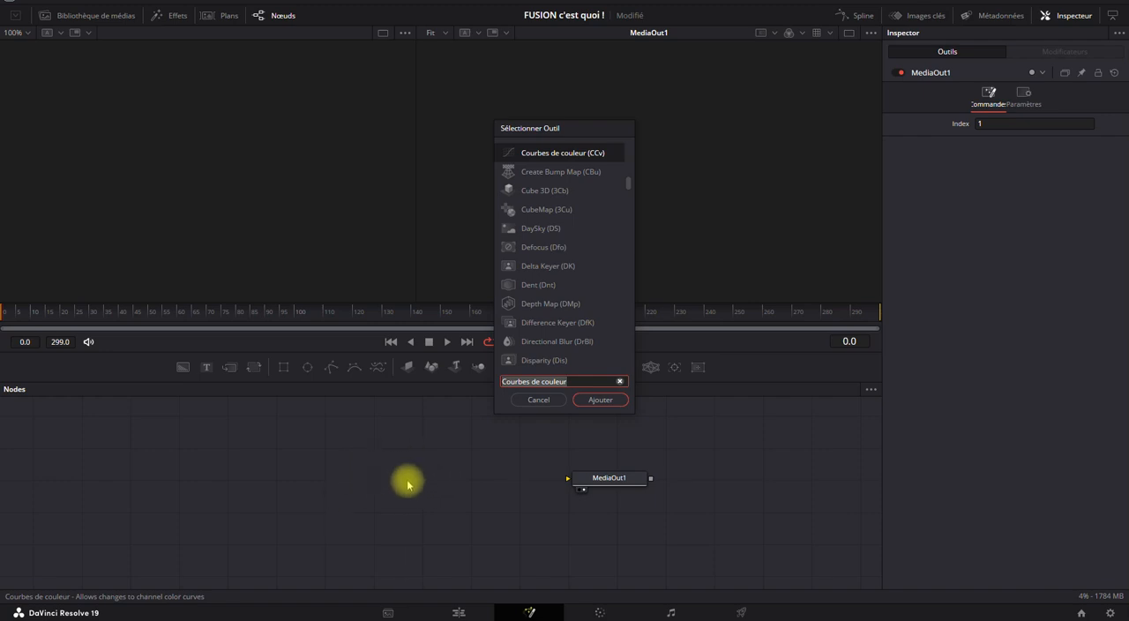
pyautogui.write('text')
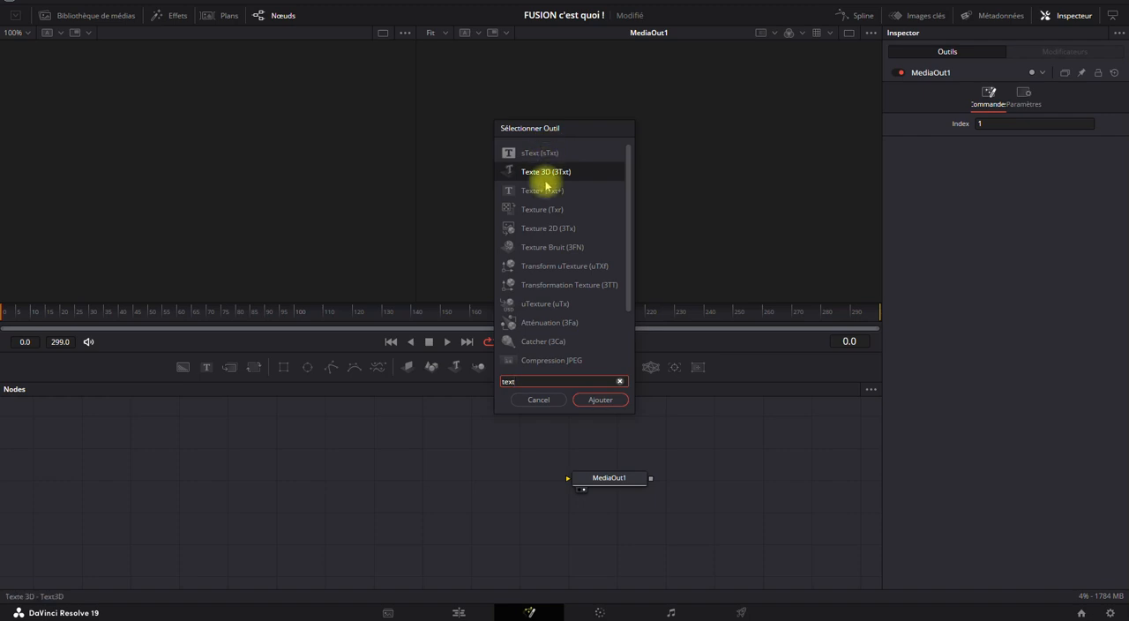
pyautogui.click(539, 402)
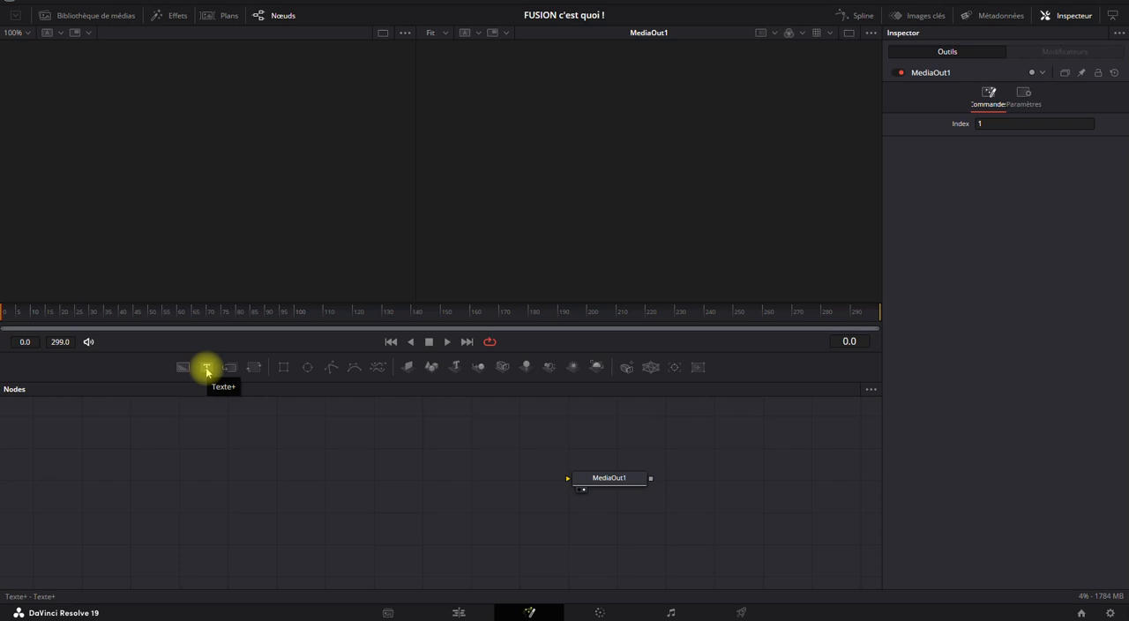
# Add a standalone Text+ node to the left of MediaOut1, reposition it, and delete it.
pyautogui.click(207, 371)
pyautogui.moveTo(264, 455); pyautogui.dragTo(386, 450)
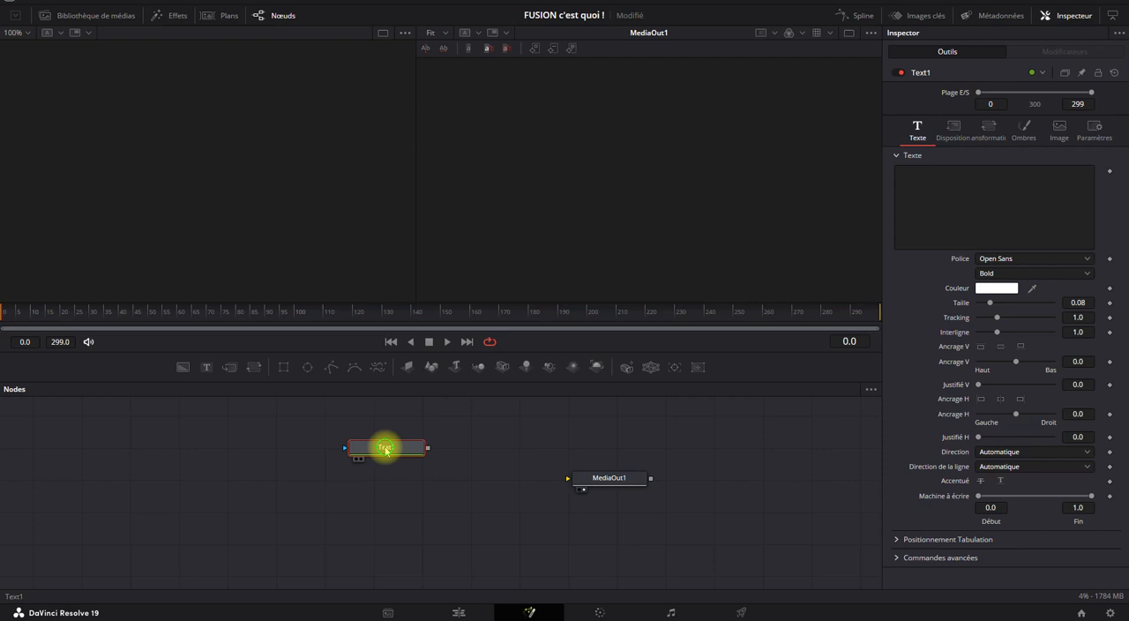
pyautogui.press('Delete')
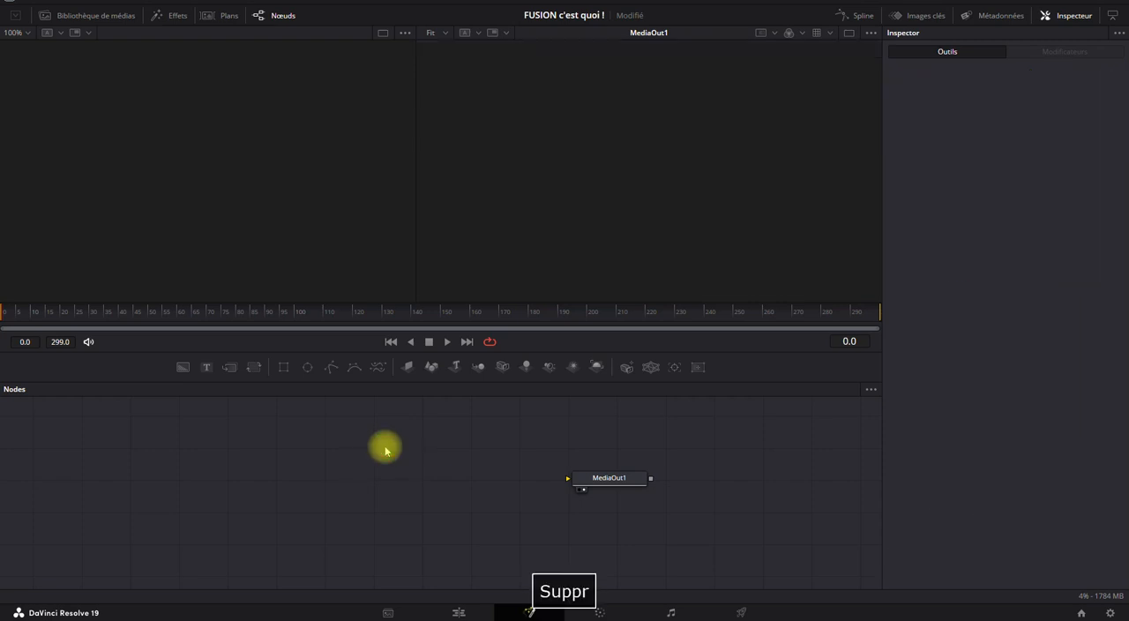
# Add a Text+ node while MediaOut1 is selected, and delete the resulting Text1 and Merge1 nodes.
pyautogui.click(615, 481)
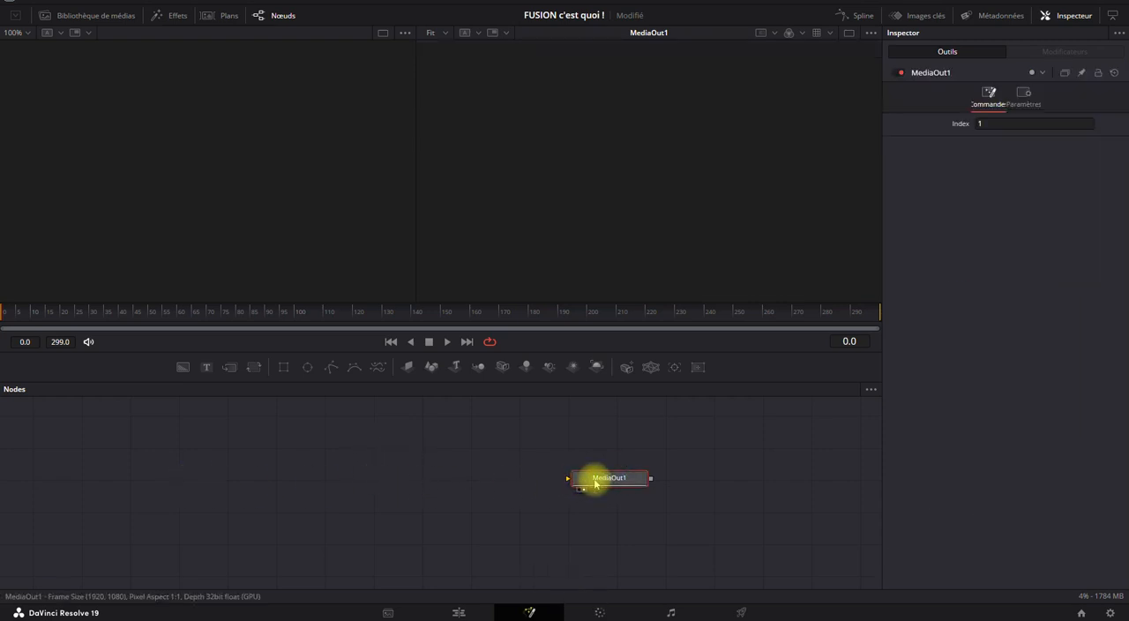
pyautogui.click(206, 367)
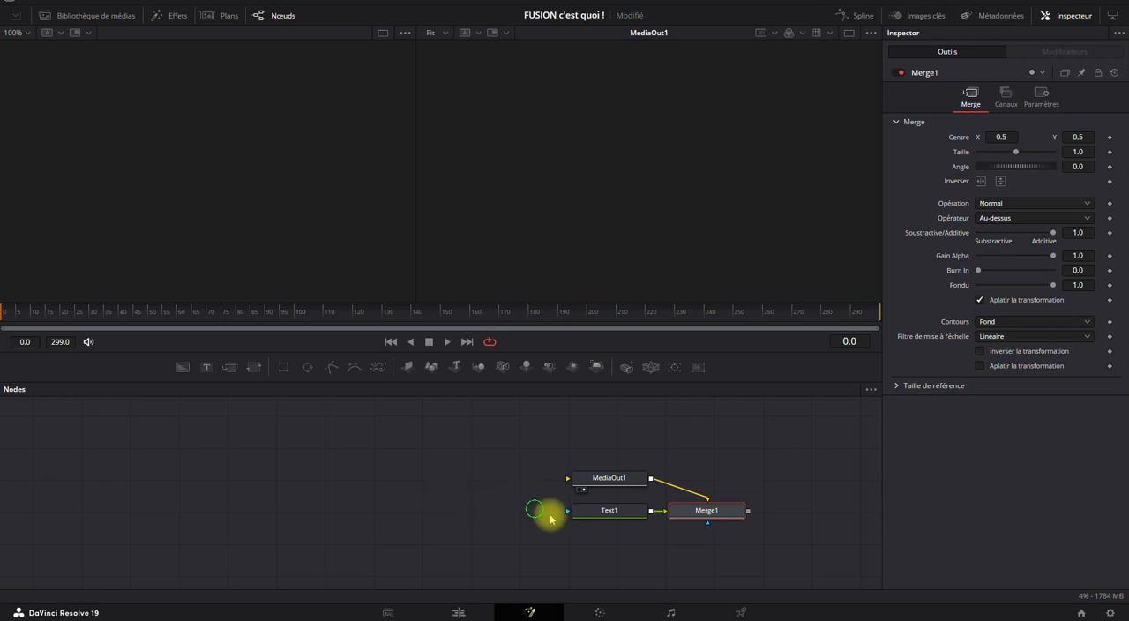
pyautogui.moveTo(534, 507); pyautogui.dragTo(739, 533)
pyautogui.press('Delete')
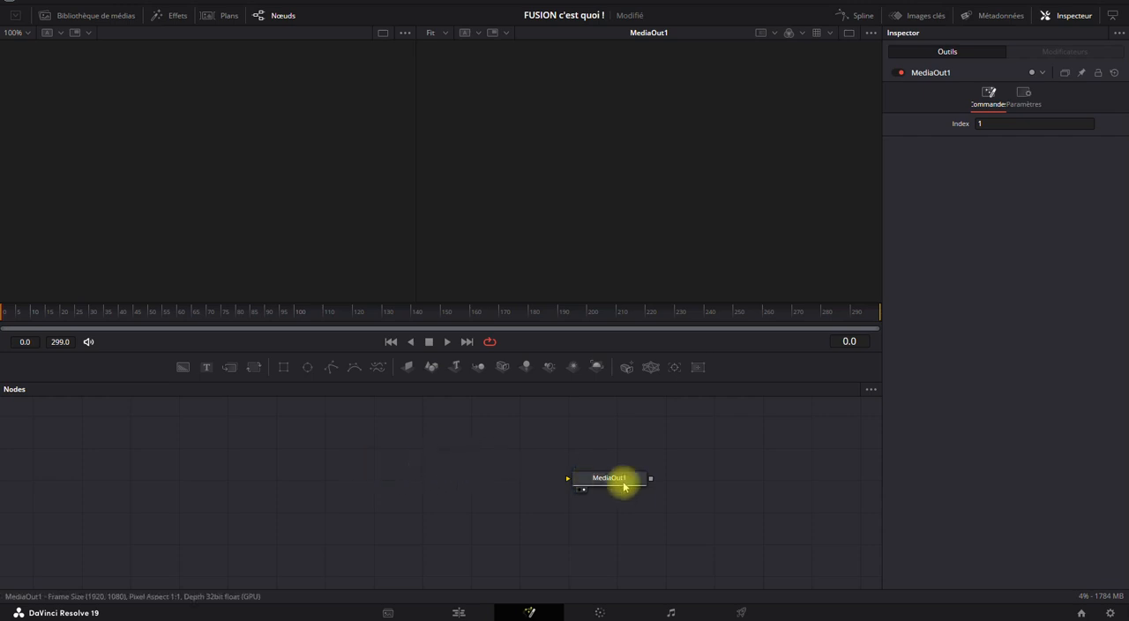
# Search the tools for "texte", add Texte+ with MediaOut1 selected, and delete the resulting text and merge nodes.
pyautogui.moveTo(622, 476); pyautogui.dragTo(650, 494)
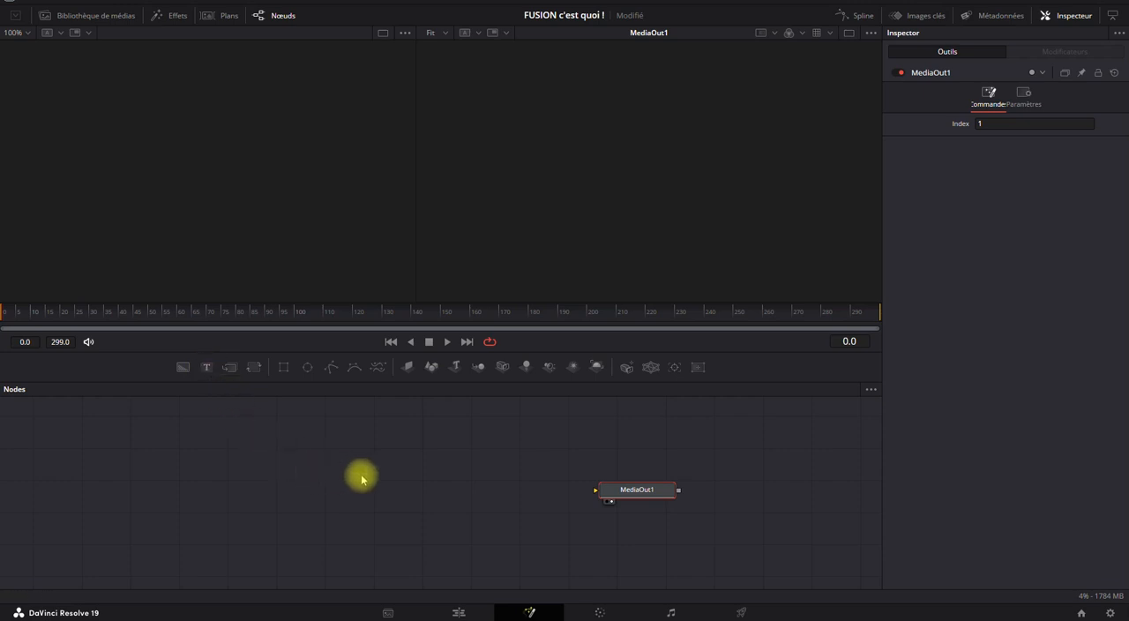
pyautogui.hotkey('ctrl', 'space')
pyautogui.write('texte')
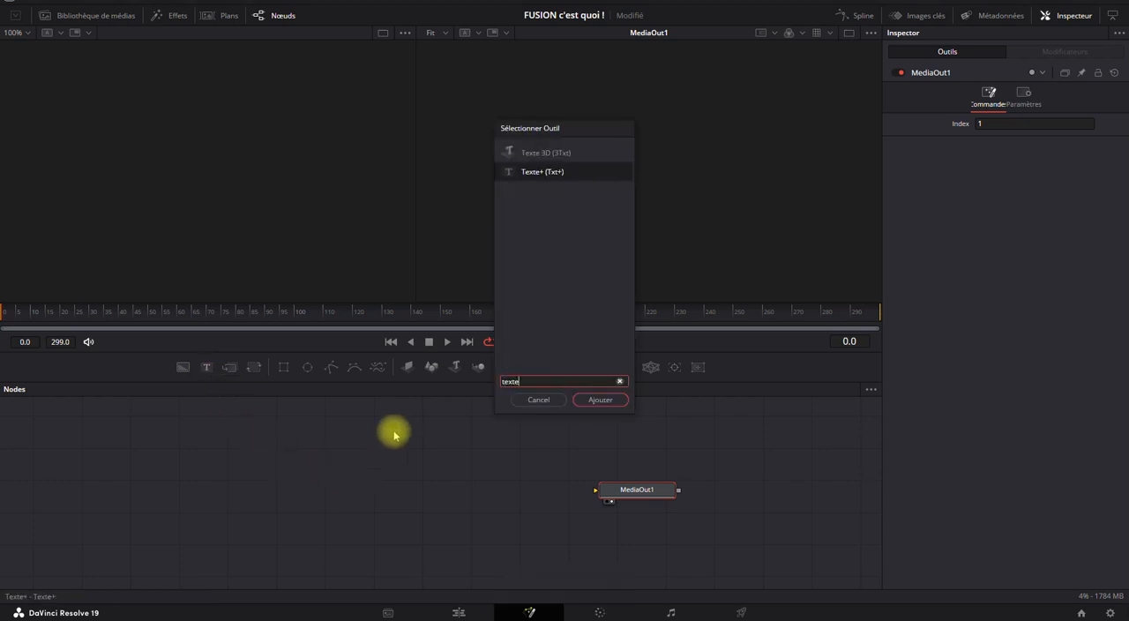
pyautogui.click(600, 399)
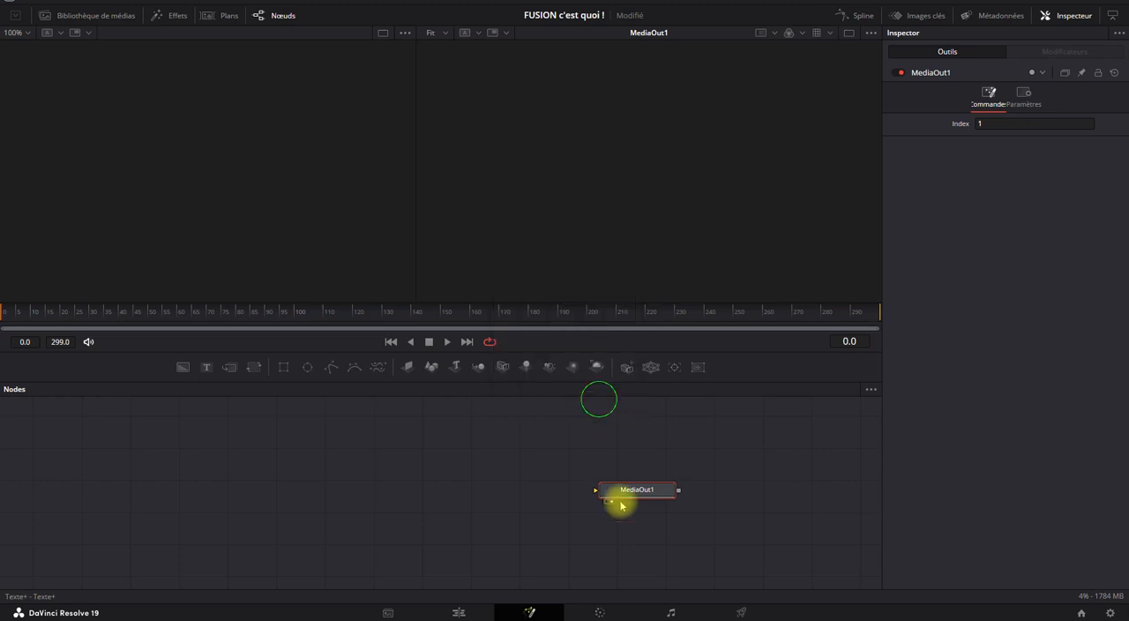
pyautogui.moveTo(568, 516); pyautogui.dragTo(794, 557)
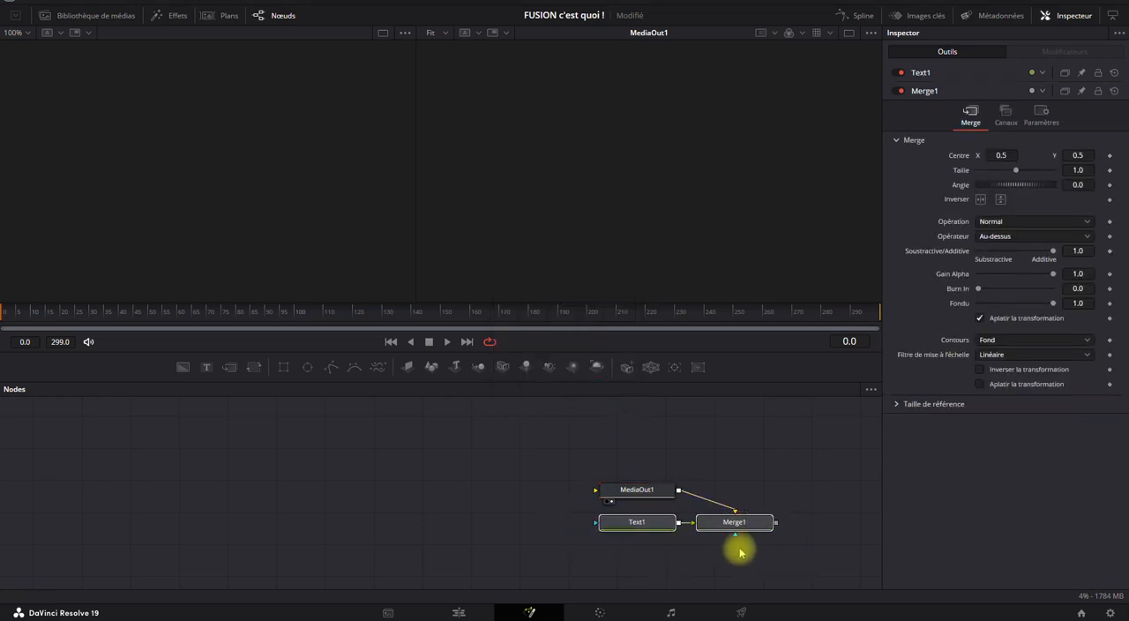
pyautogui.press('Delete')
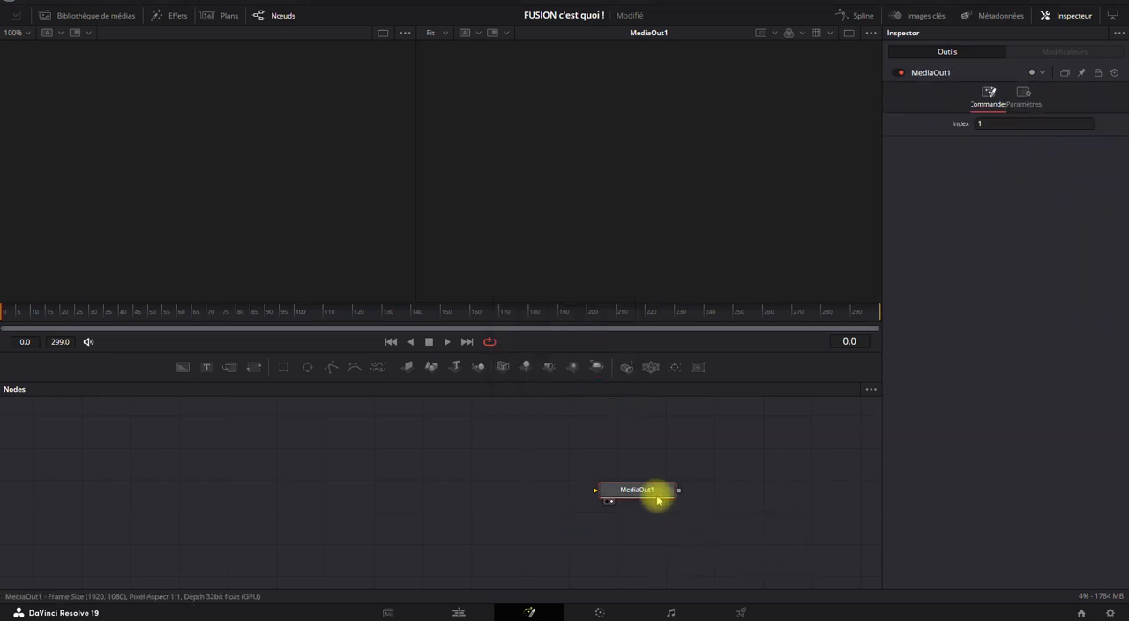
# Add an unconnected Text+ node and place it to the upper left of MediaOut1 in the node graph.
pyautogui.click(211, 374)
pyautogui.moveTo(476, 451); pyautogui.dragTo(328, 472)
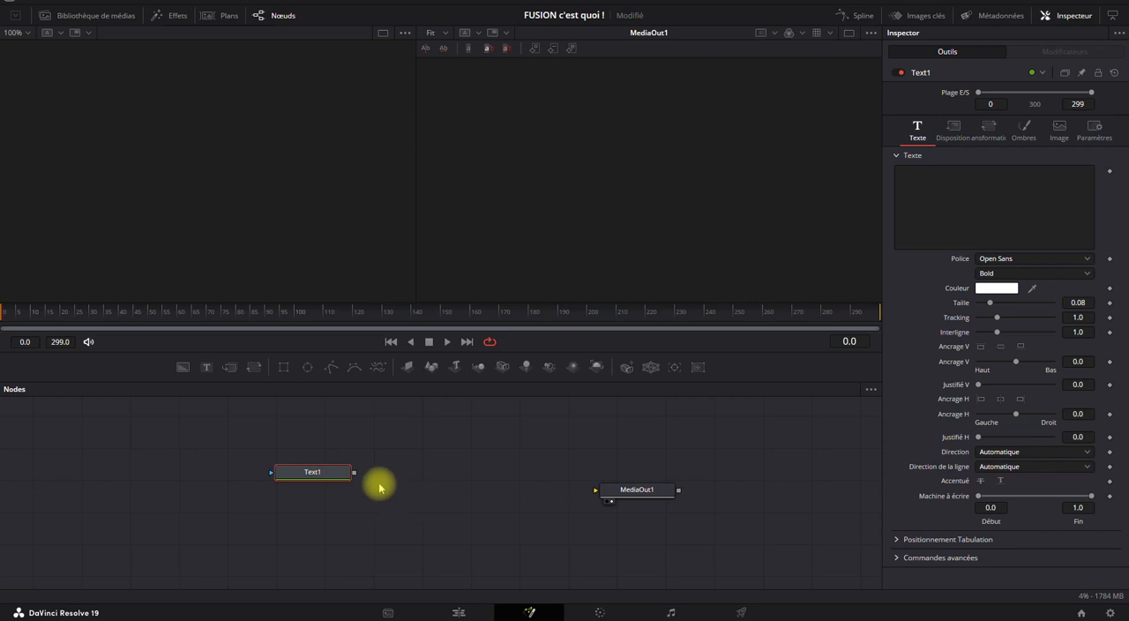
pyautogui.moveTo(351, 474)
pyautogui.mouseDown()
pyautogui.moveTo(335, 470)
pyautogui.moveTo(345, 453)
pyautogui.mouseUp()
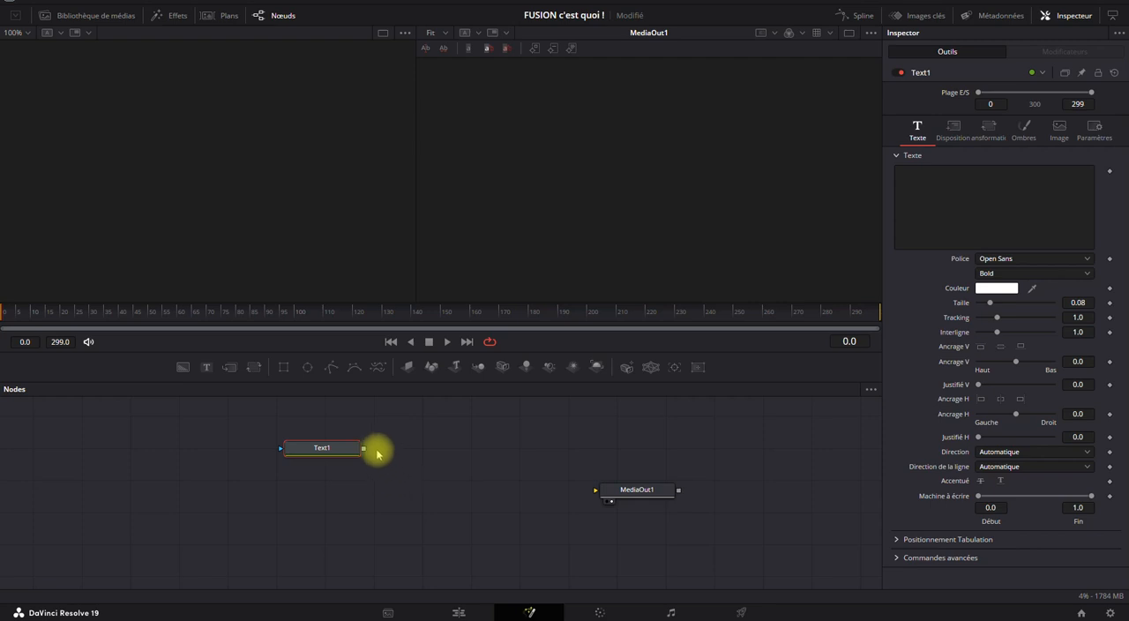
pyautogui.moveTo(363, 448); pyautogui.dragTo(449, 440)
pyautogui.moveTo(279, 450); pyautogui.dragTo(247, 456)
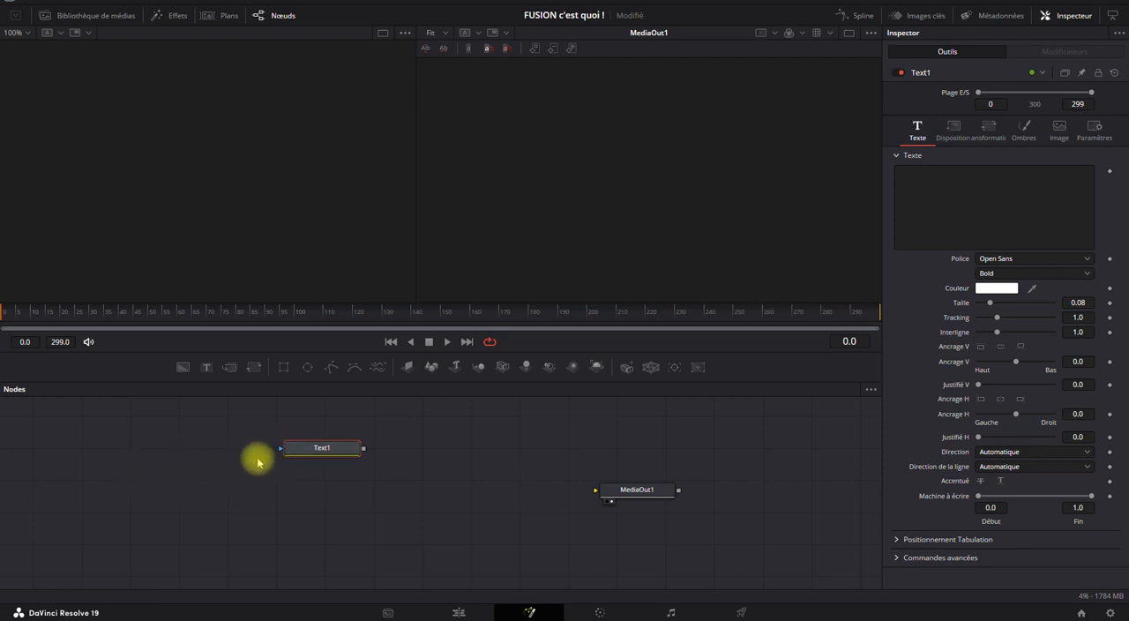
pyautogui.moveTo(363, 449); pyautogui.dragTo(512, 481)
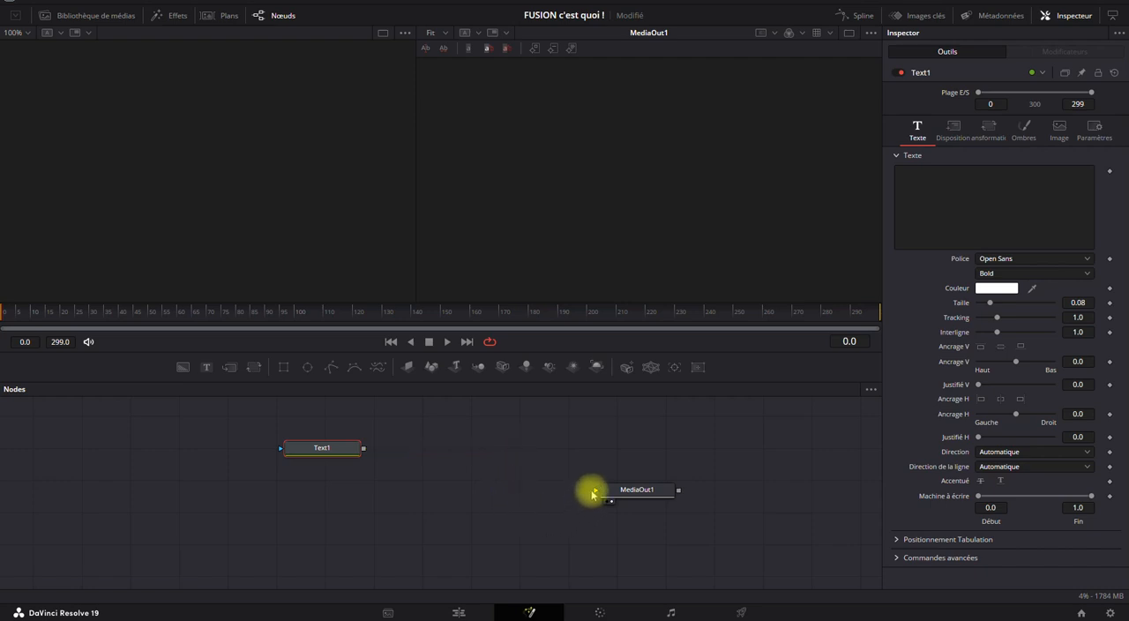
pyautogui.moveTo(592, 494); pyautogui.dragTo(569, 486)
pyautogui.moveTo(679, 490); pyautogui.dragTo(432, 505)
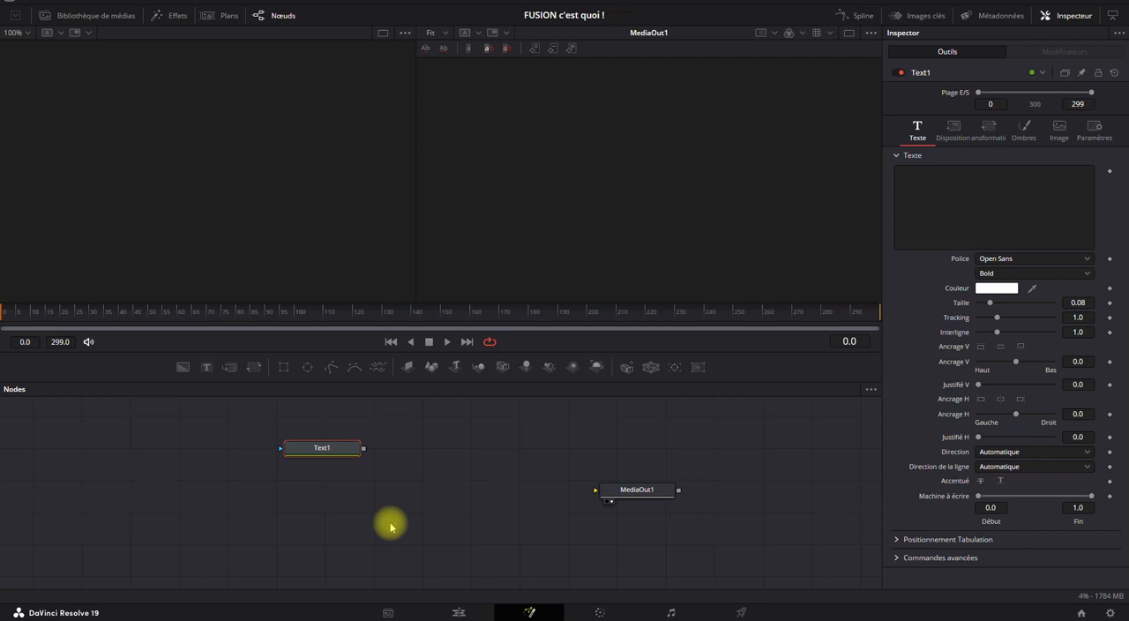
# Move the MediaOut1 node slightly closer to Text1 and deselect it.
pyautogui.moveTo(666, 487); pyautogui.dragTo(637, 483)
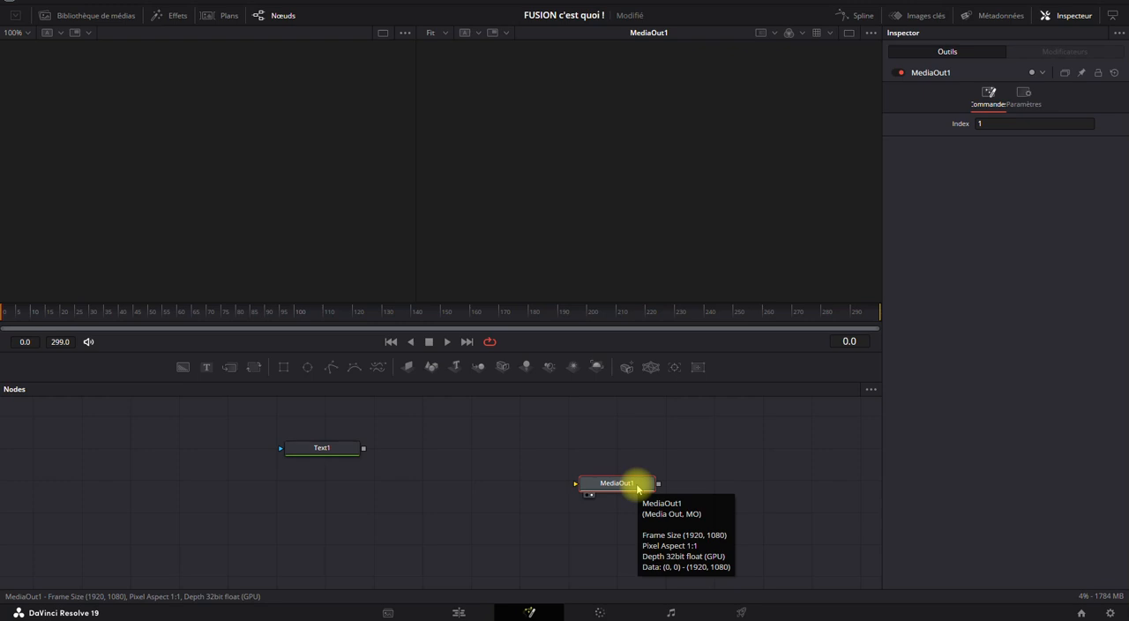
pyautogui.moveTo(513, 422); pyautogui.dragTo(50, 568)
pyautogui.click(600, 484)
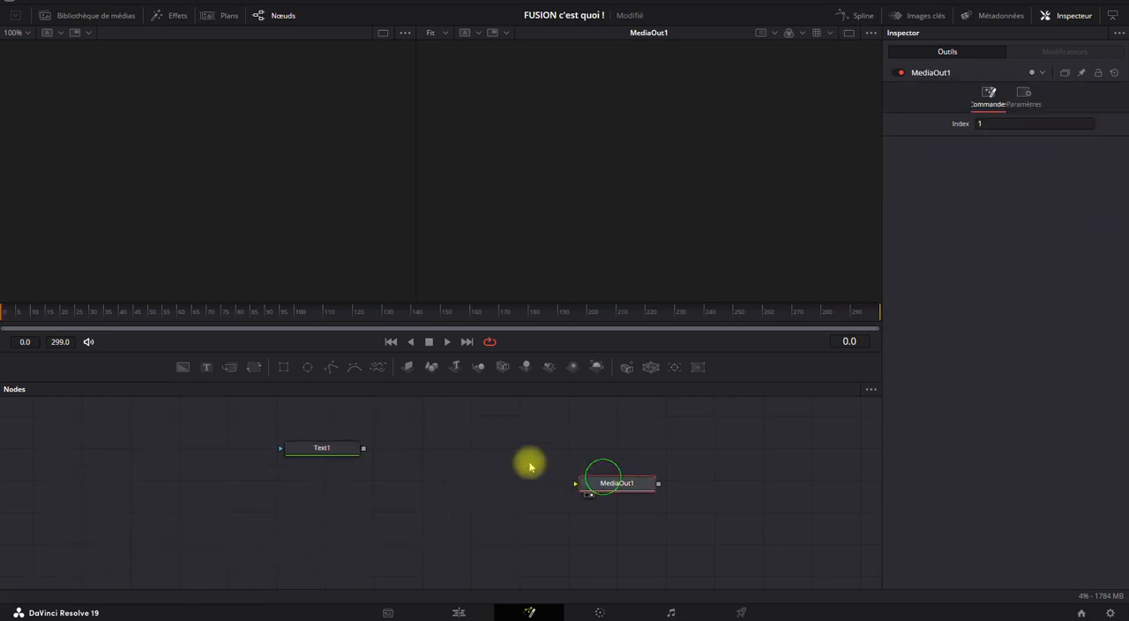
pyautogui.click(425, 496)
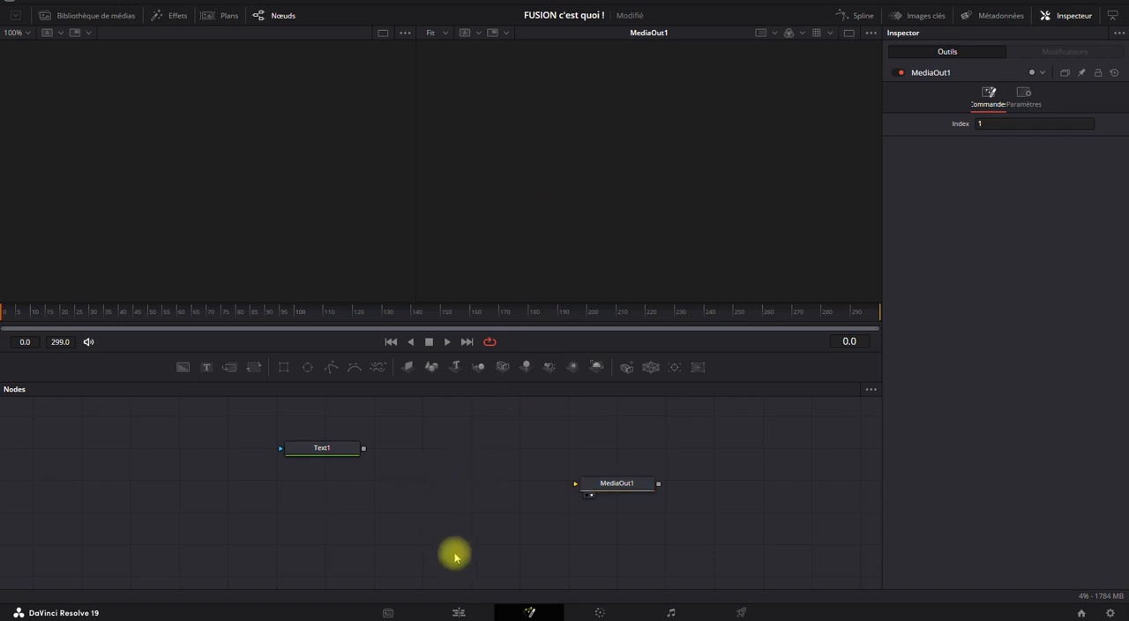
# Check the Fusion composition's output at the start of the timeline on the Edit page.
pyautogui.click(459, 611)
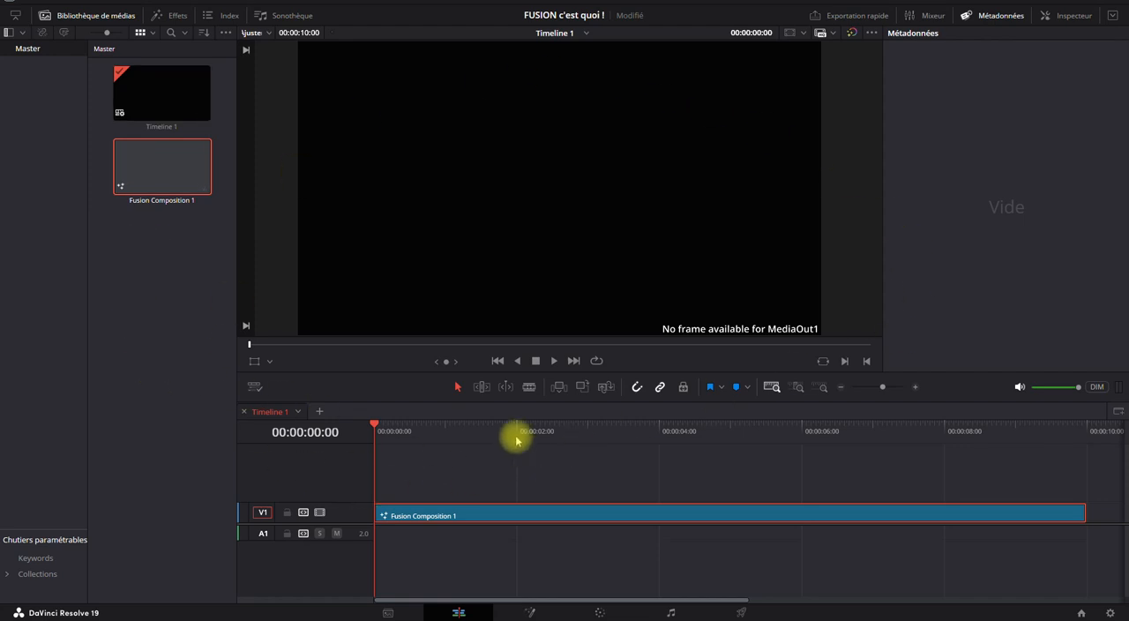
pyautogui.click(373, 426)
pyautogui.moveTo(388, 427); pyautogui.dragTo(314, 443)
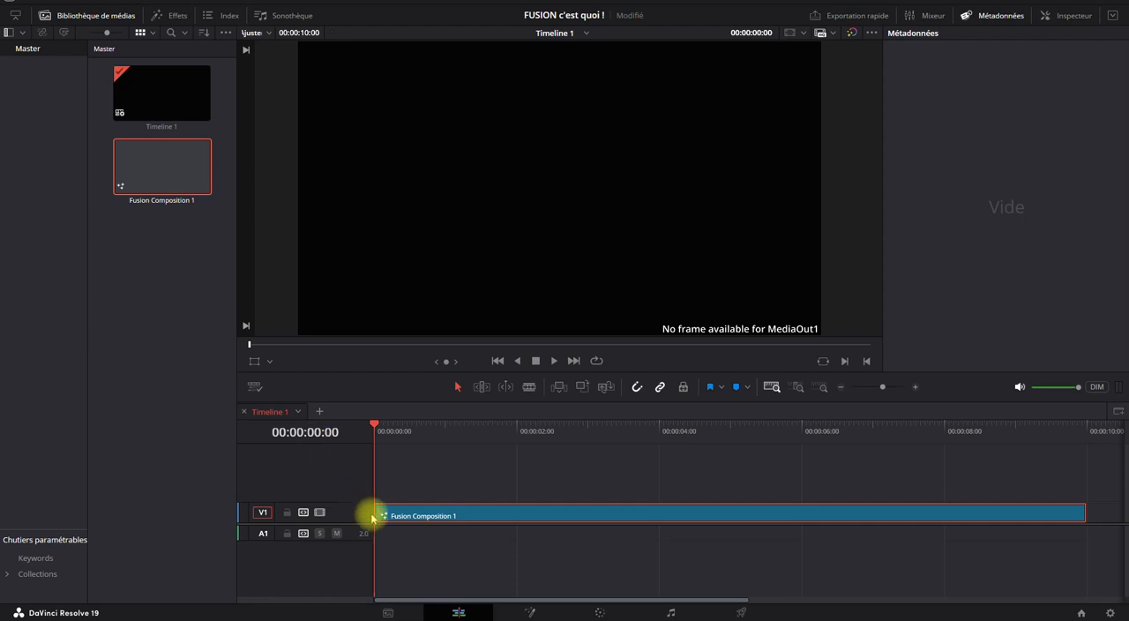
# Return to the Fusion page and connect Text1's output to MediaOut1's input.
pyautogui.click(529, 612)
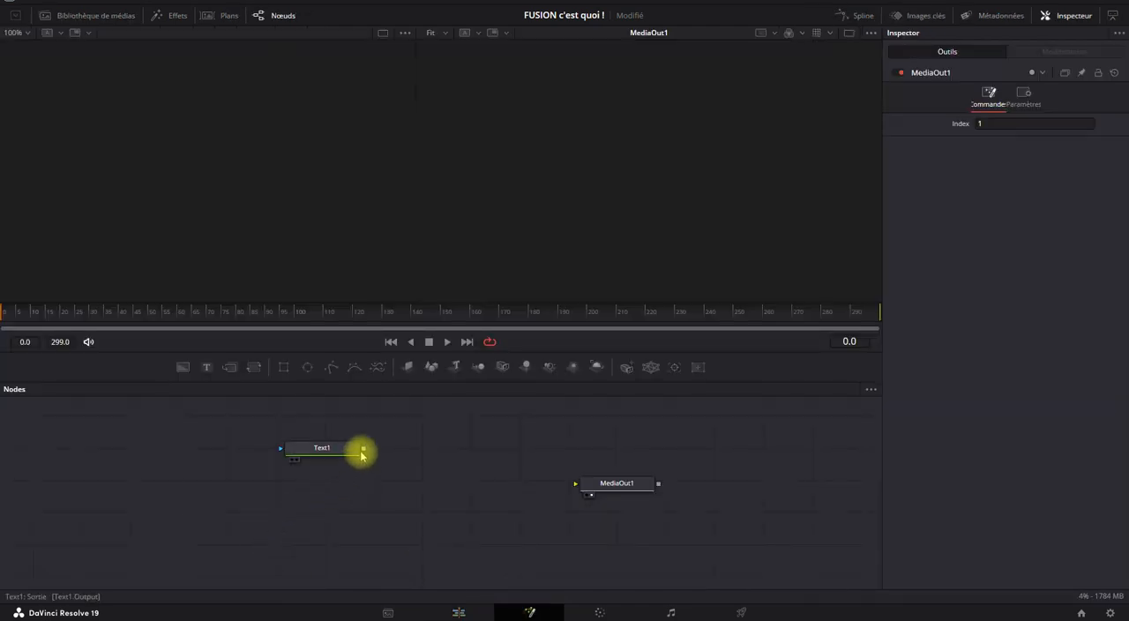
pyautogui.moveTo(363, 449); pyautogui.dragTo(588, 485)
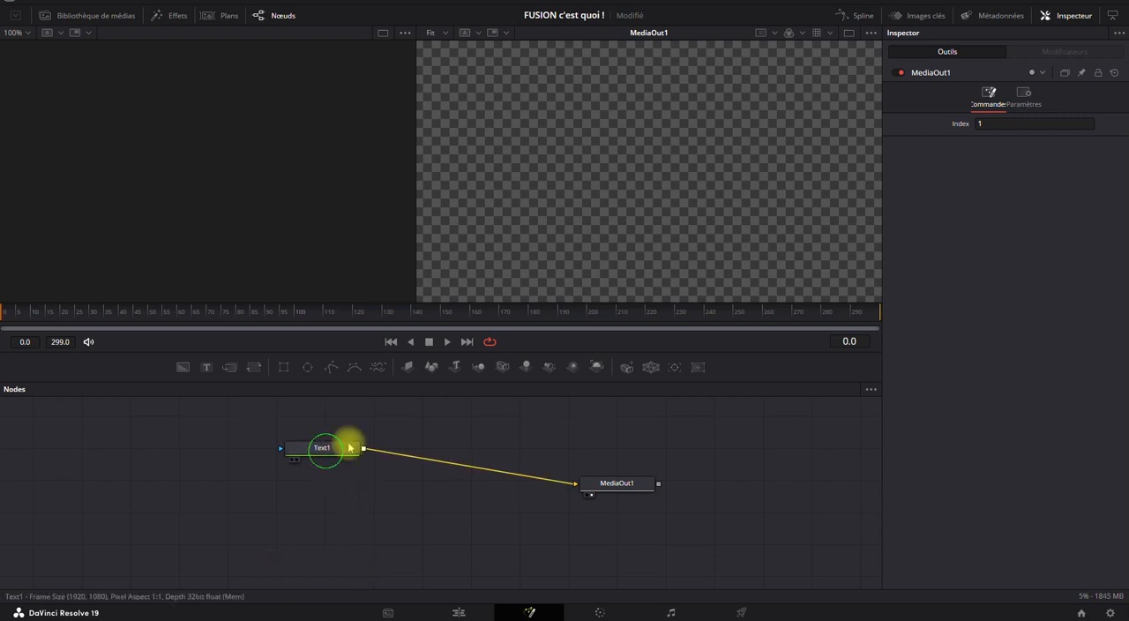
# Switch to a single viewer and set the Text1 node's text to "FUSION".
pyautogui.click(322, 450)
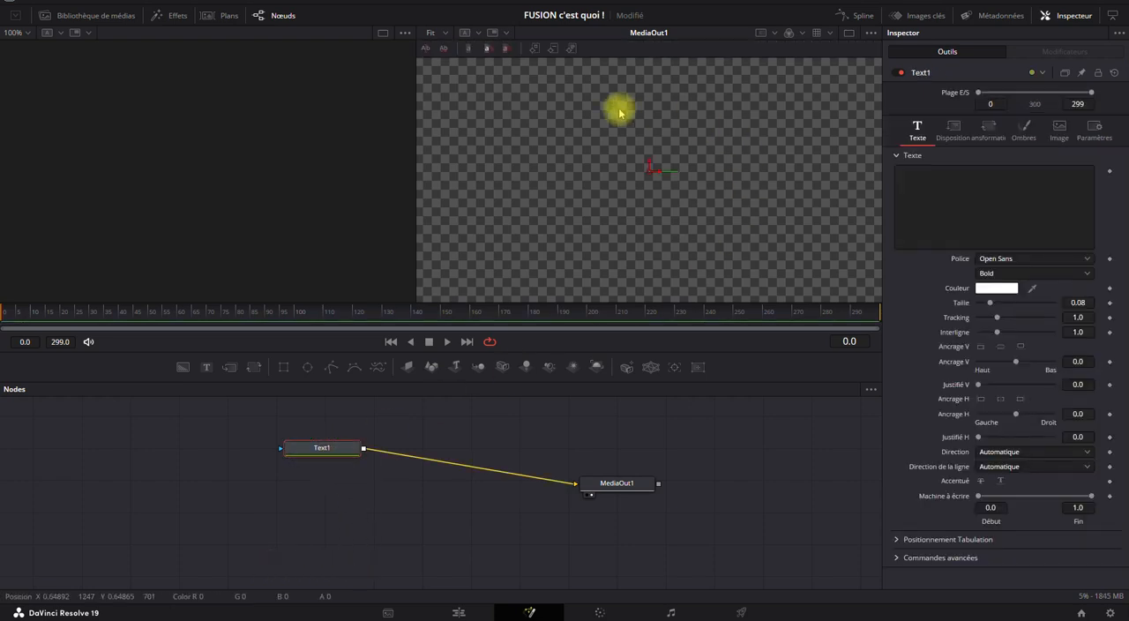
pyautogui.click(849, 33)
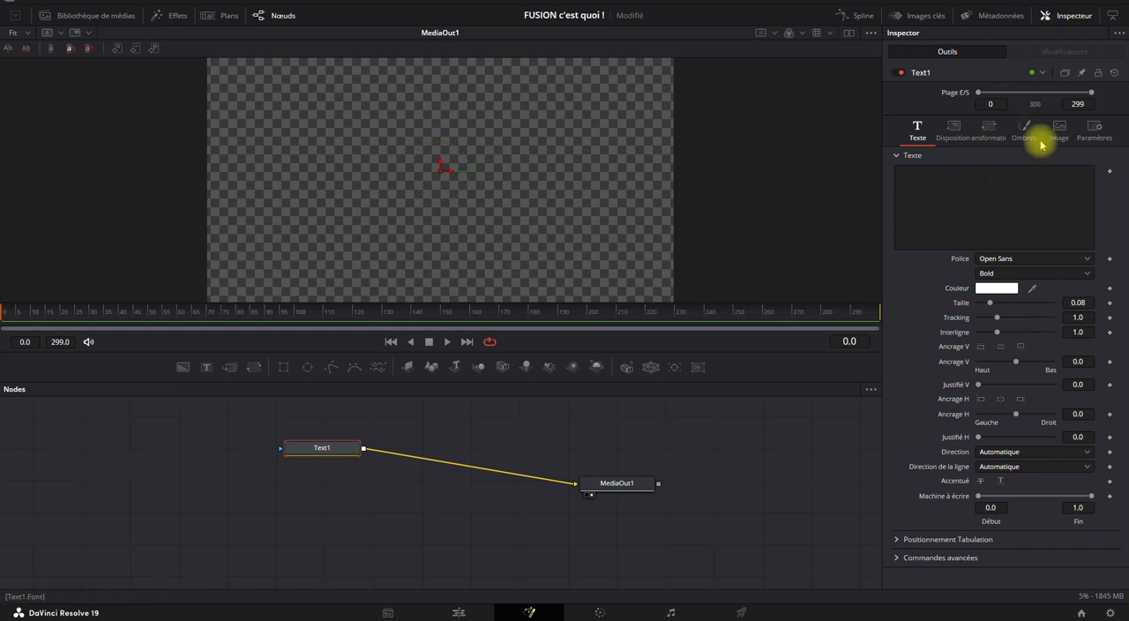
pyautogui.click(967, 187)
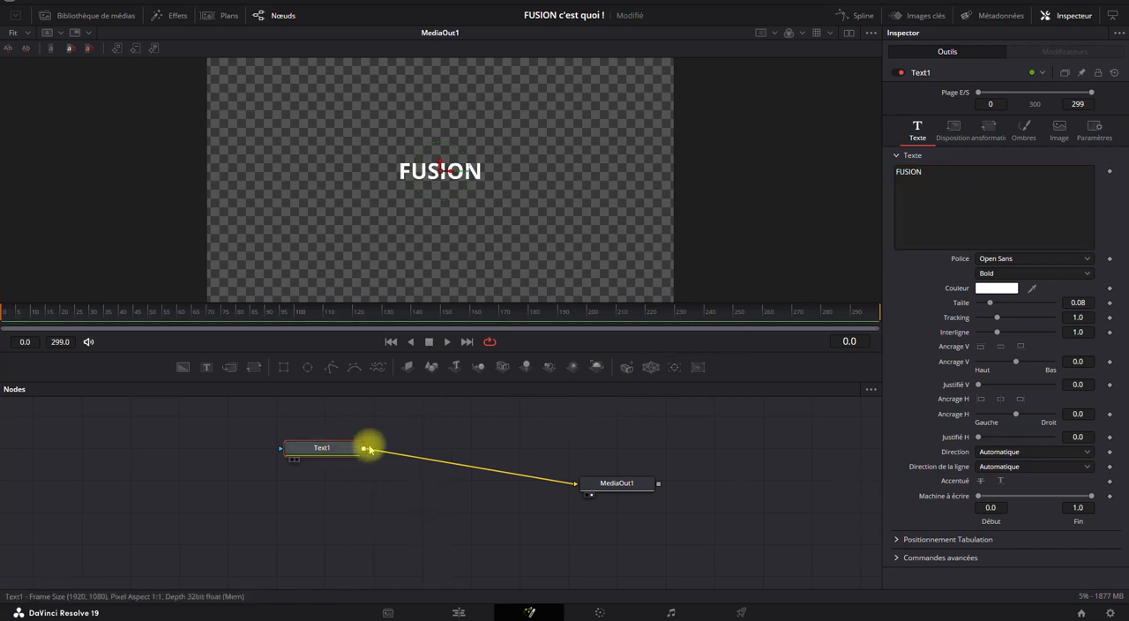
# Check the titled composition at the timeline's start on the Edit page, and return to the Fusion page.
pyautogui.click(461, 611)
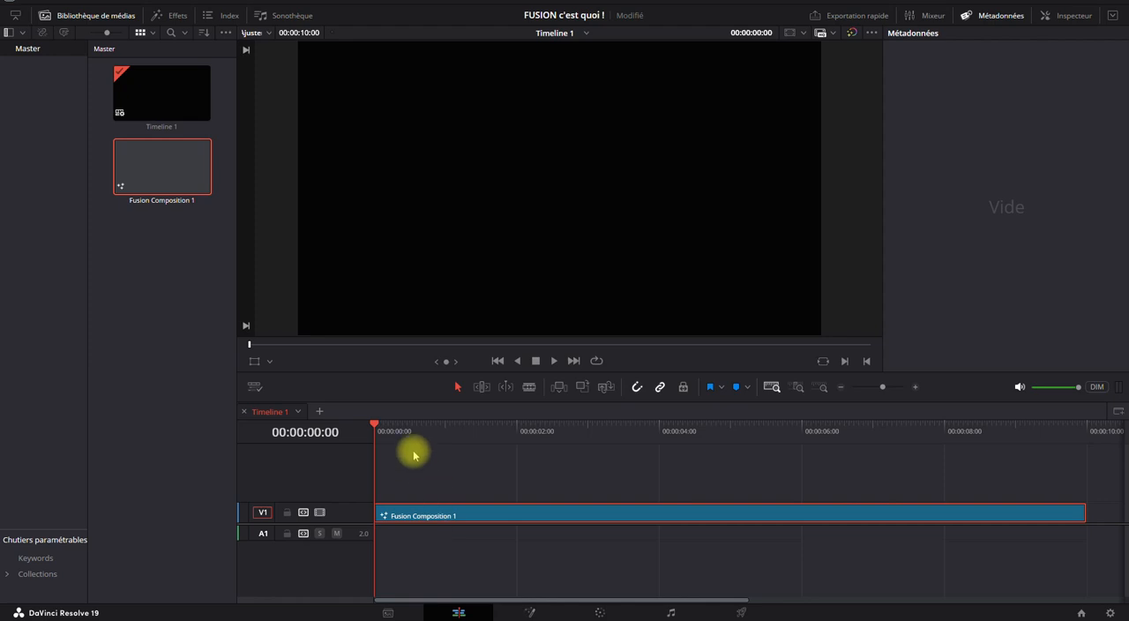
pyautogui.click(375, 441)
pyautogui.click(529, 611)
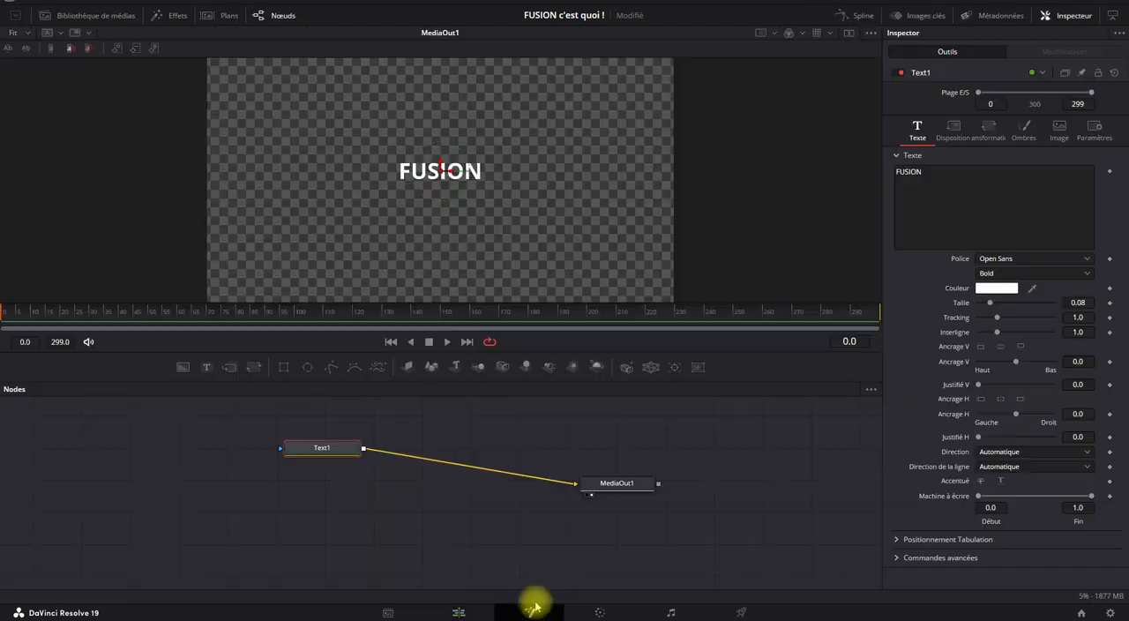
# Select the MediaOut1 node and show the media library beside the viewer.
pyautogui.click(614, 484)
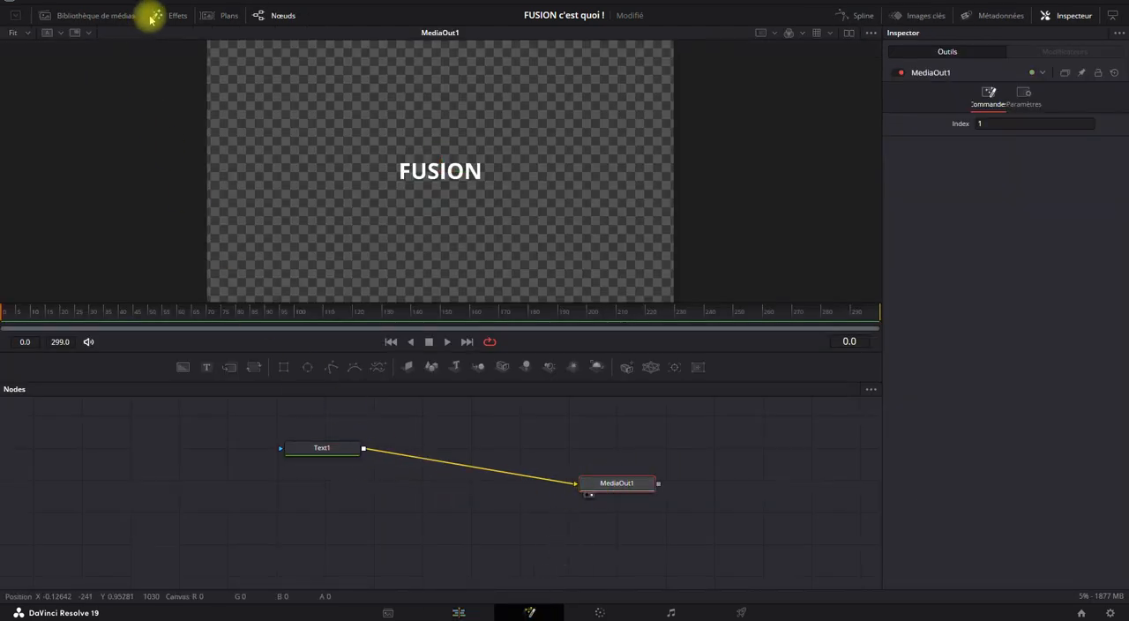
pyautogui.click(111, 15)
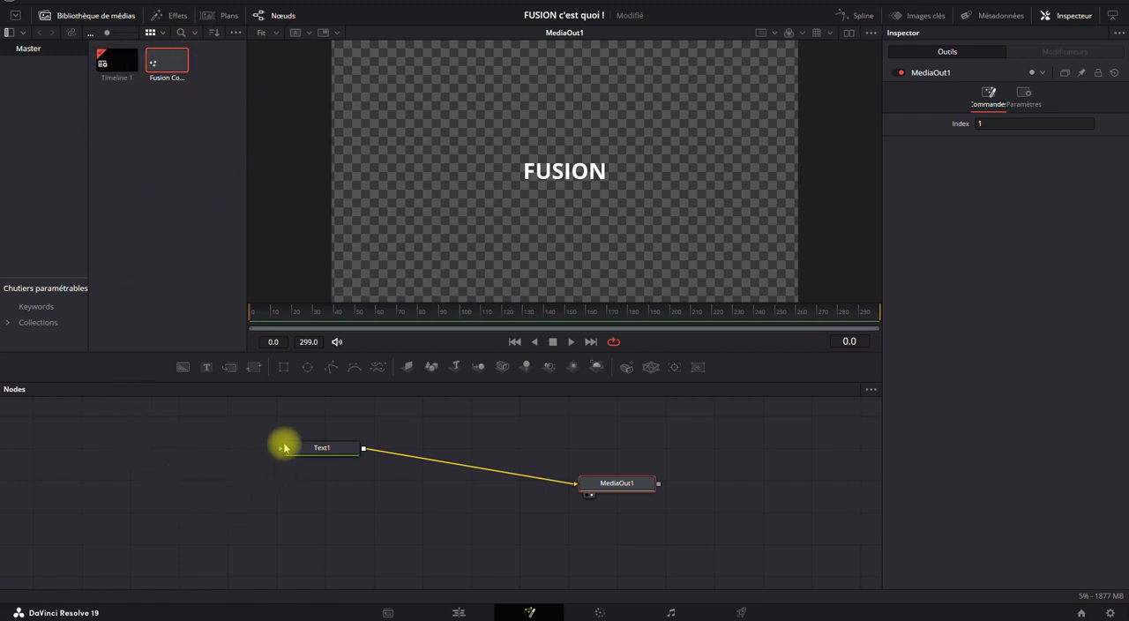
# Disconnect Text1's output from MediaOut1 and reconnect it to MediaOut1's input.
pyautogui.click(323, 447)
pyautogui.moveTo(575, 486); pyautogui.dragTo(457, 467)
pyautogui.moveTo(363, 449); pyautogui.dragTo(622, 485)
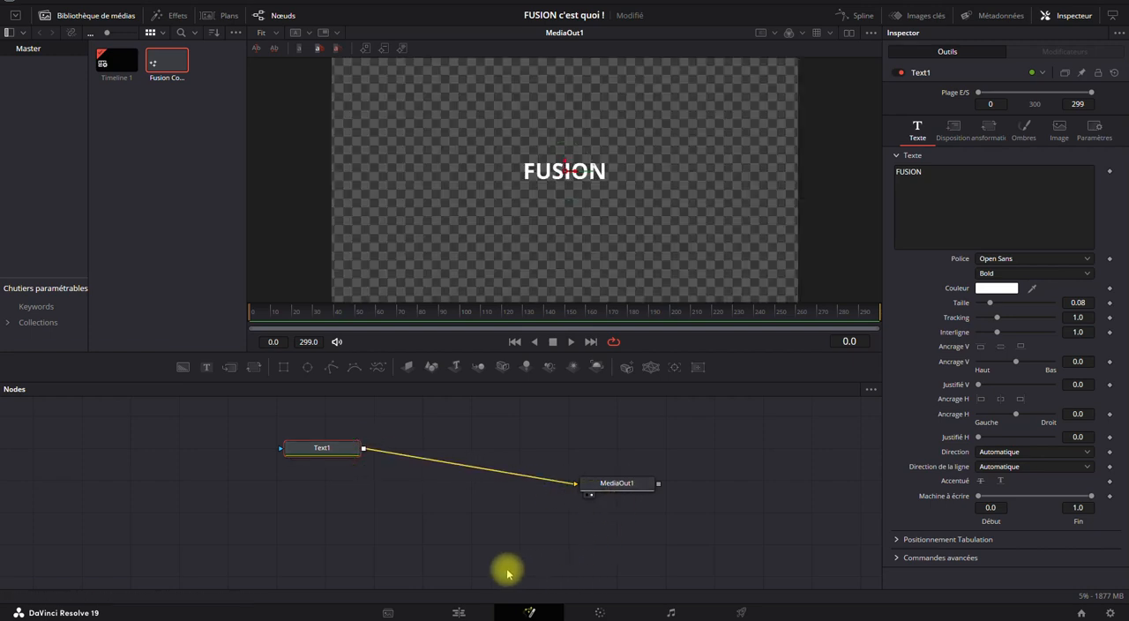
# On the Edit page, return the playhead to the timeline's start and delete the Fusion Composition 1 clip from track V1.
pyautogui.click(459, 612)
pyautogui.moveTo(383, 430)
pyautogui.mouseDown()
pyautogui.moveTo(783, 428)
pyautogui.moveTo(363, 431)
pyautogui.mouseUp()
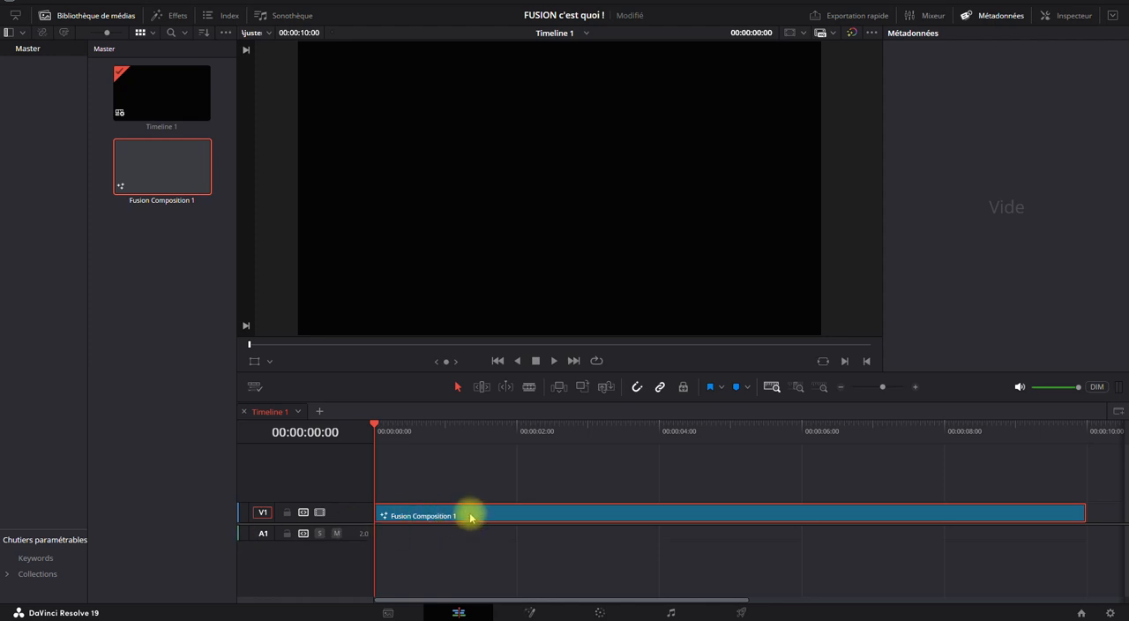
pyautogui.press('Delete')
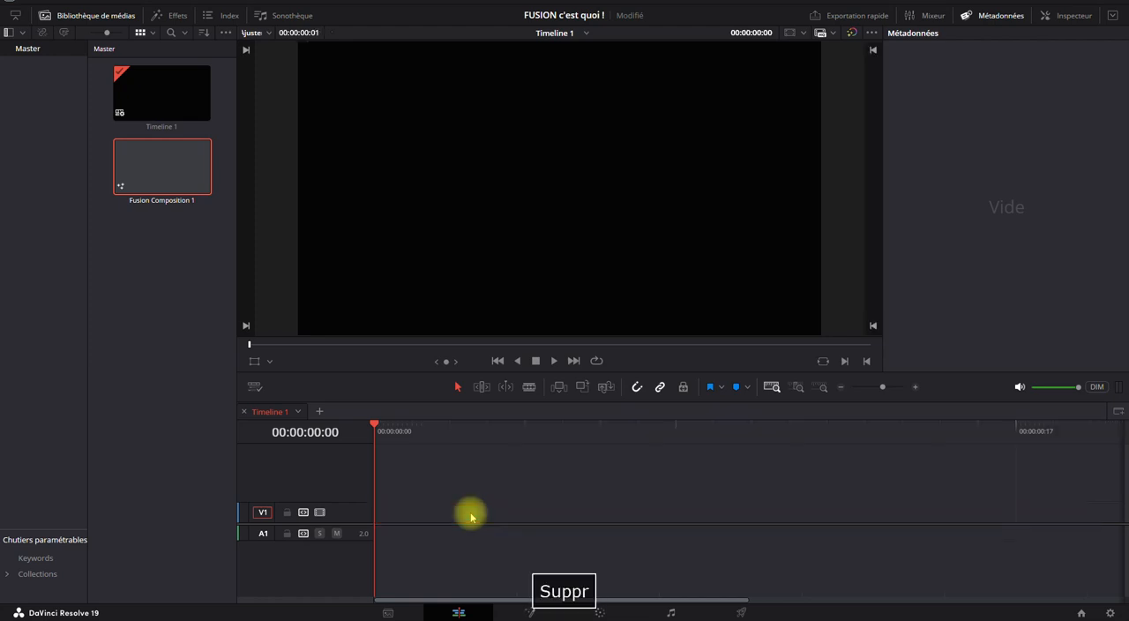
# Open Fusion Composition 1 from the media library on the Fusion page and reposition its MediaOut1 node.
pyautogui.click(534, 608)
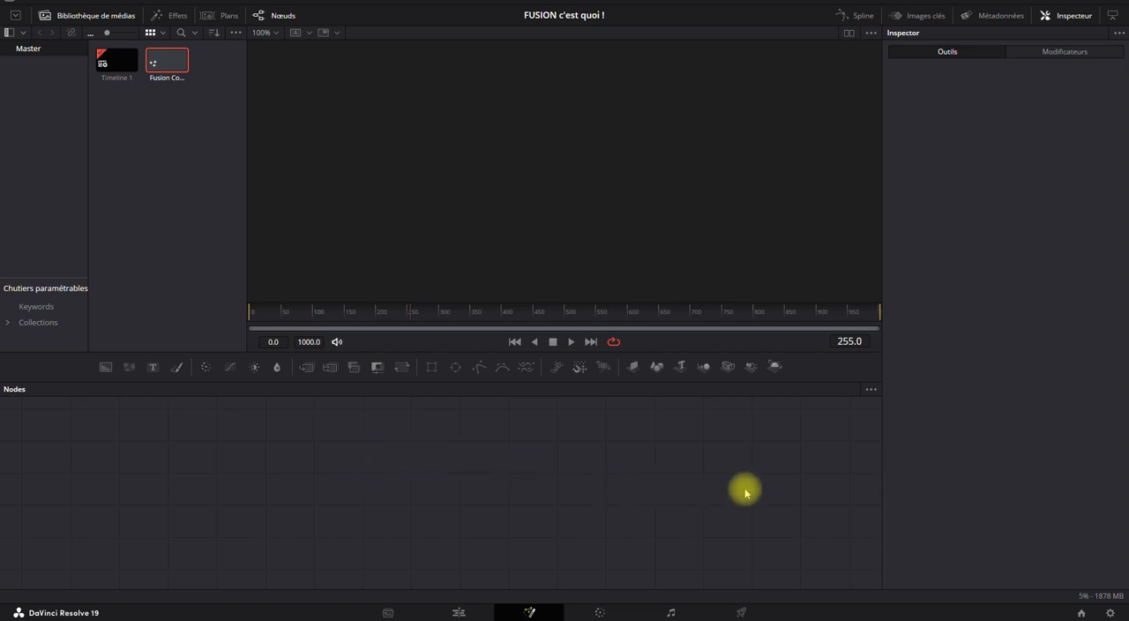
pyautogui.doubleClick(164, 63)
pyautogui.moveTo(396, 471); pyautogui.dragTo(606, 499)
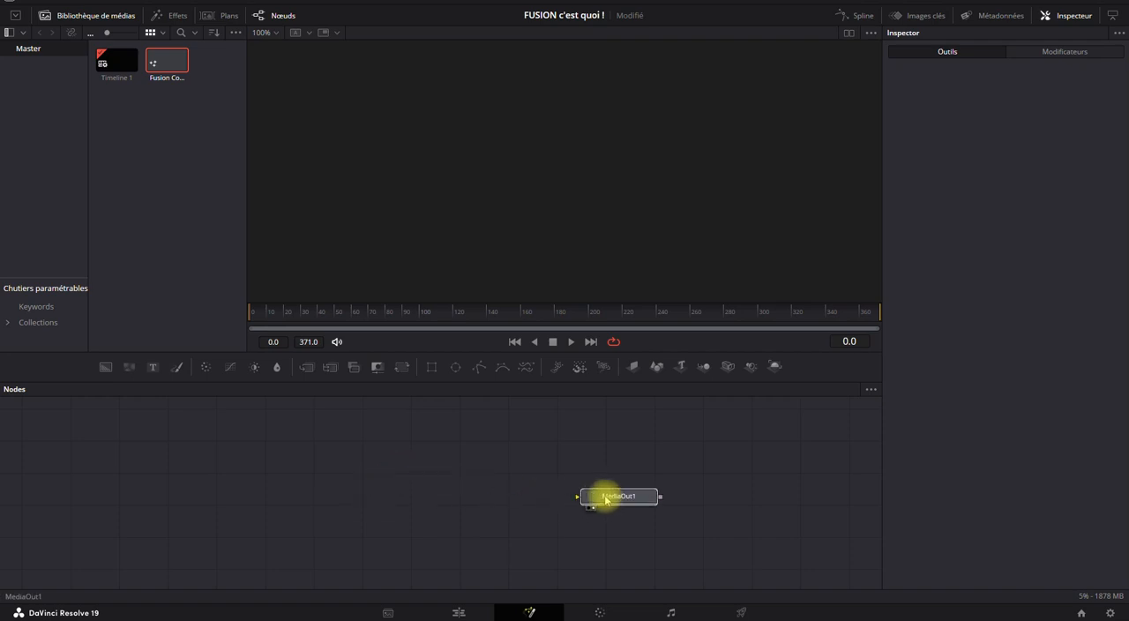
# Add a Text+ node, connect its output to MediaOut1, and set its text to "FUSION".
pyautogui.click(153, 366)
pyautogui.moveTo(357, 496); pyautogui.dragTo(609, 500)
pyautogui.click(1029, 196)
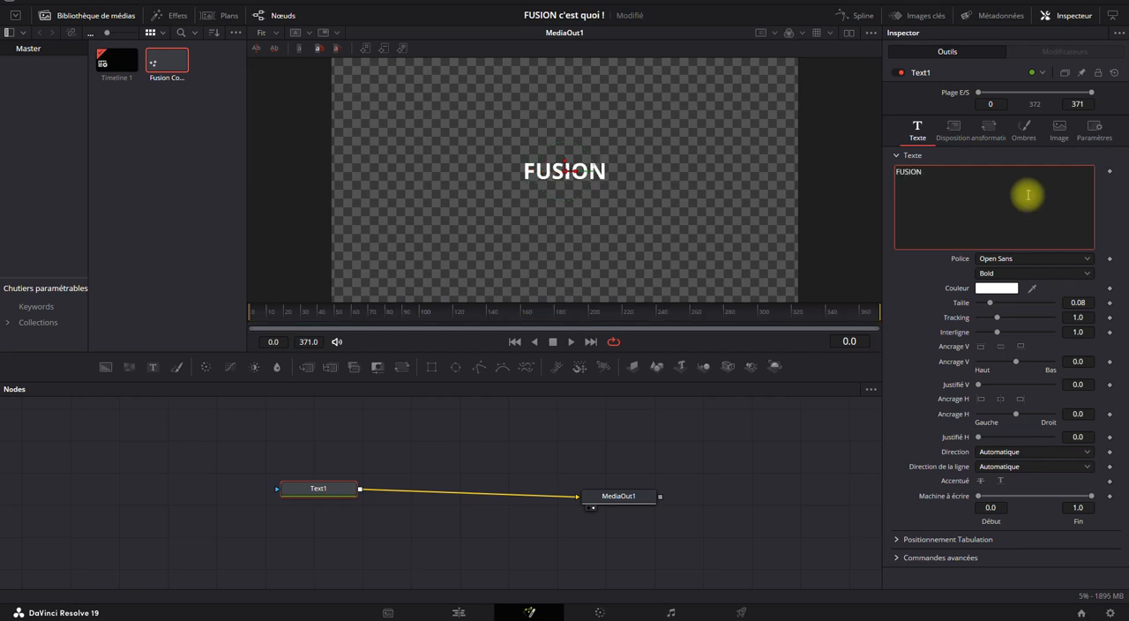
pyautogui.click(497, 422)
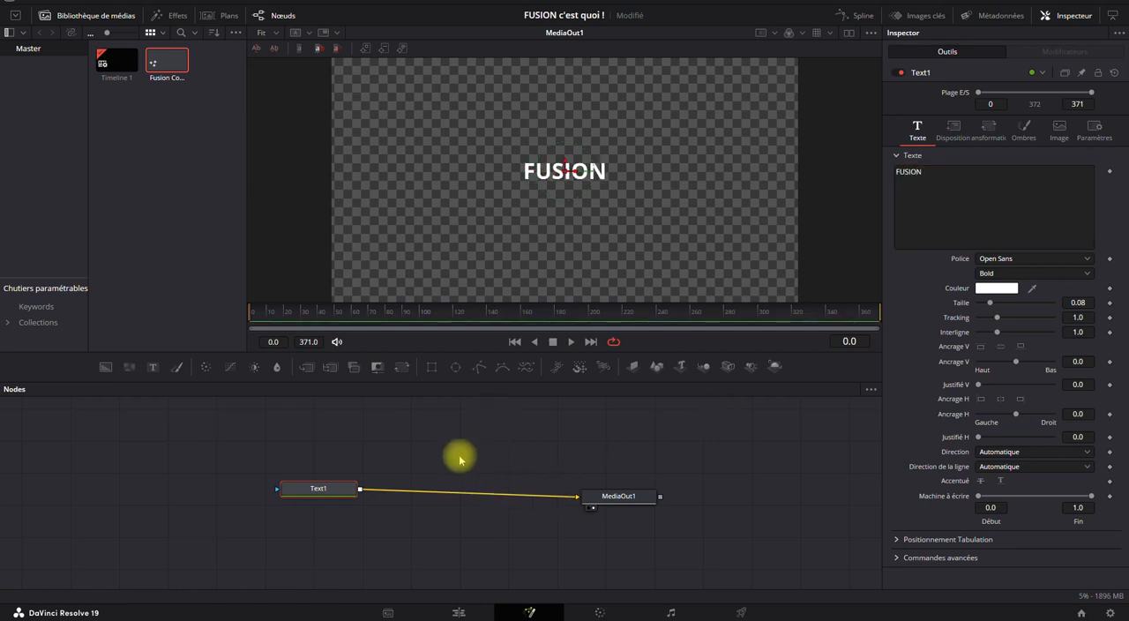
# On the Edit page, place Fusion Composition 1 at the start of track V1 and return the playhead to 00:00:00:00.
pyautogui.click(458, 611)
pyautogui.moveTo(164, 164); pyautogui.dragTo(369, 527)
pyautogui.moveTo(373, 429)
pyautogui.mouseDown()
pyautogui.moveTo(713, 431)
pyautogui.moveTo(365, 441)
pyautogui.mouseUp()
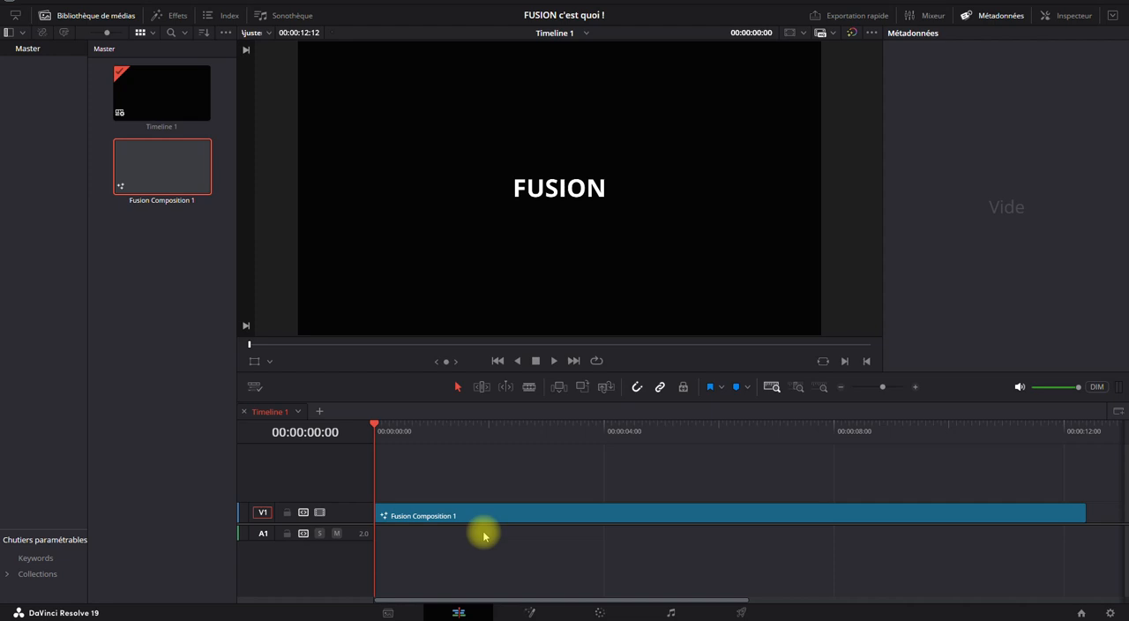
# Move the FUSION title to the upper-left area of the frame on the Fusion page and check it on the Edit page.
pyautogui.click(424, 521)
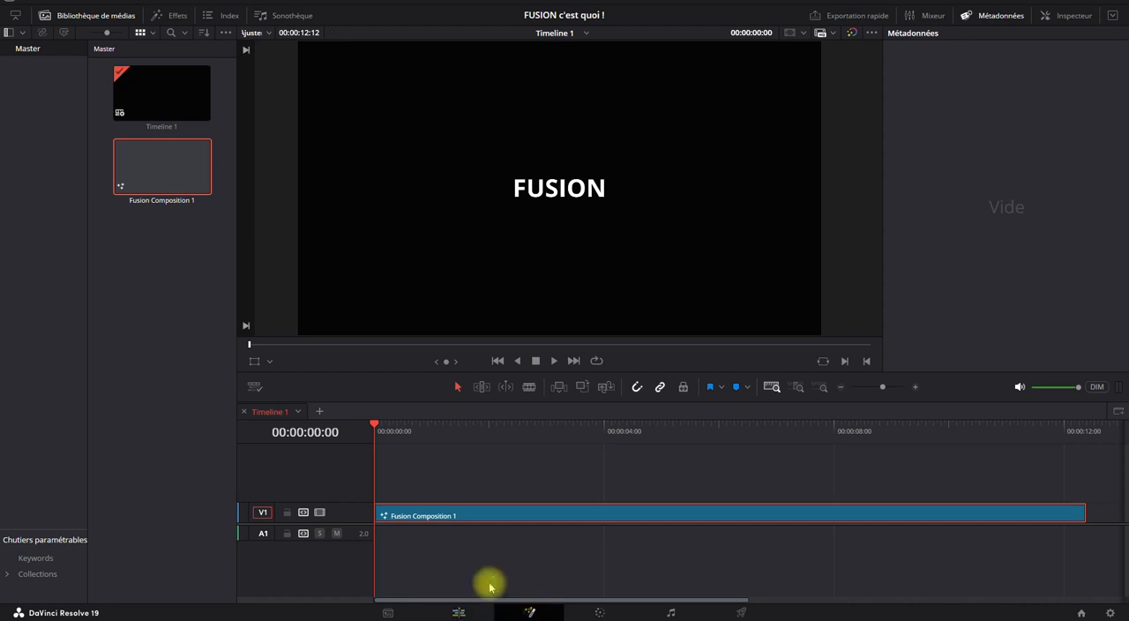
pyautogui.click(529, 612)
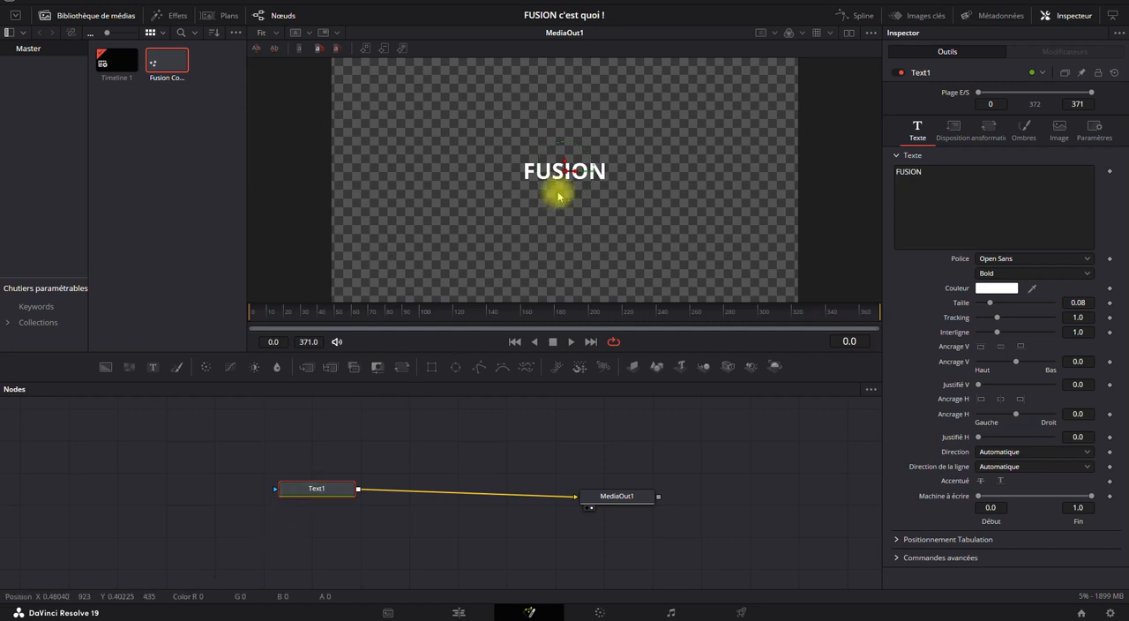
pyautogui.moveTo(577, 174); pyautogui.dragTo(464, 142)
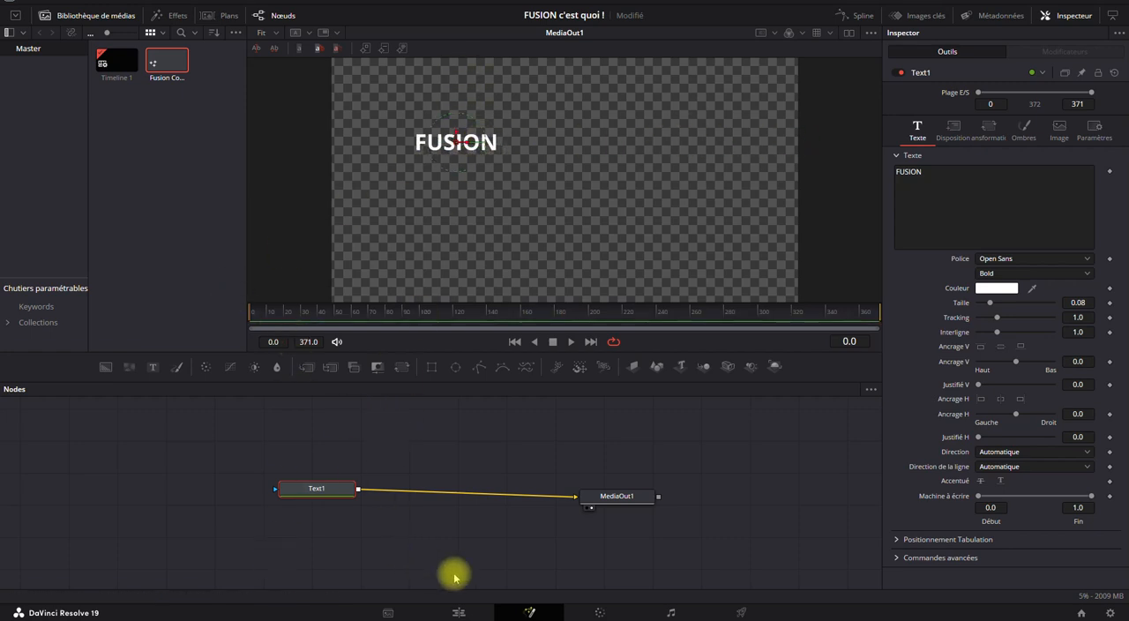
pyautogui.click(457, 612)
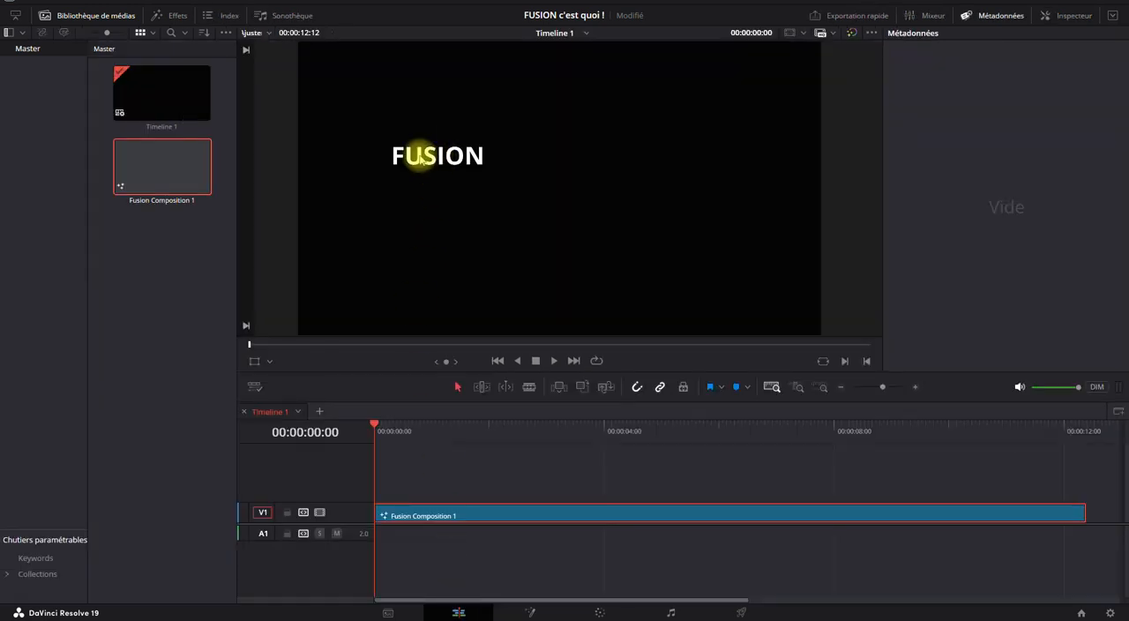
pyautogui.click(526, 612)
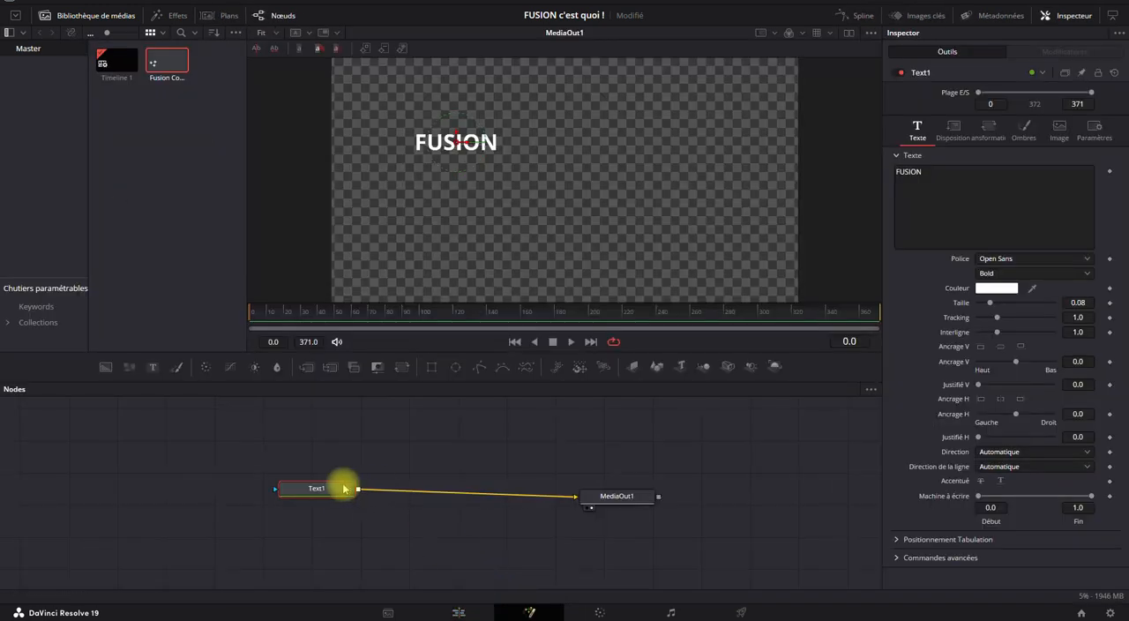
# Move the FUSION title to the frame's upper-right corner, check it on the Edit page, and move it back to the centre.
pyautogui.moveTo(456, 142); pyautogui.dragTo(747, 79)
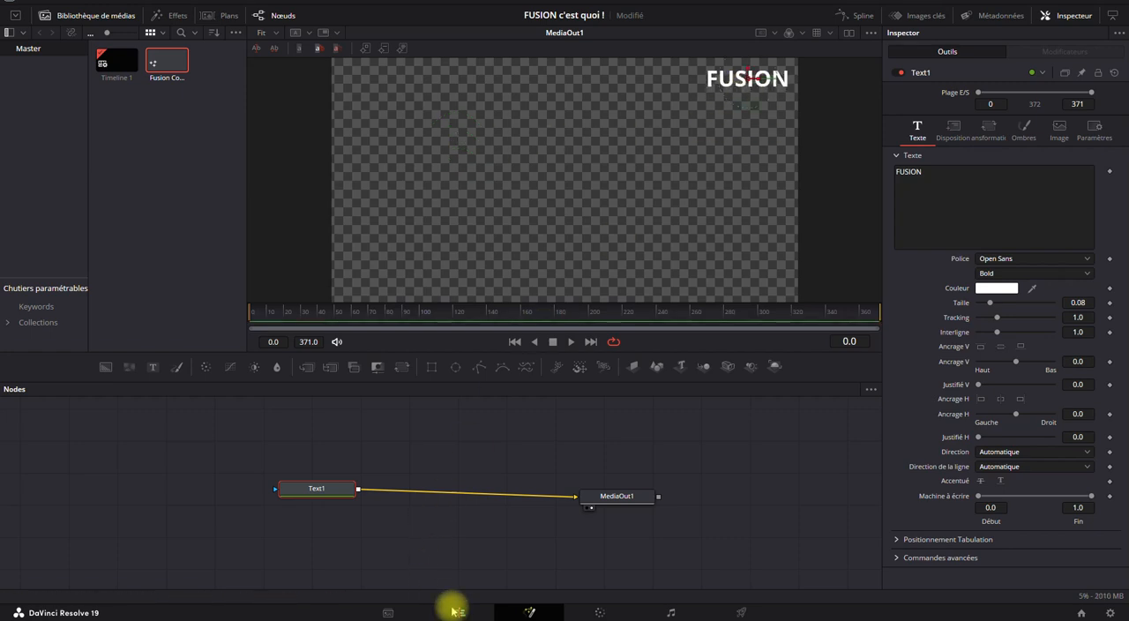
pyautogui.click(456, 612)
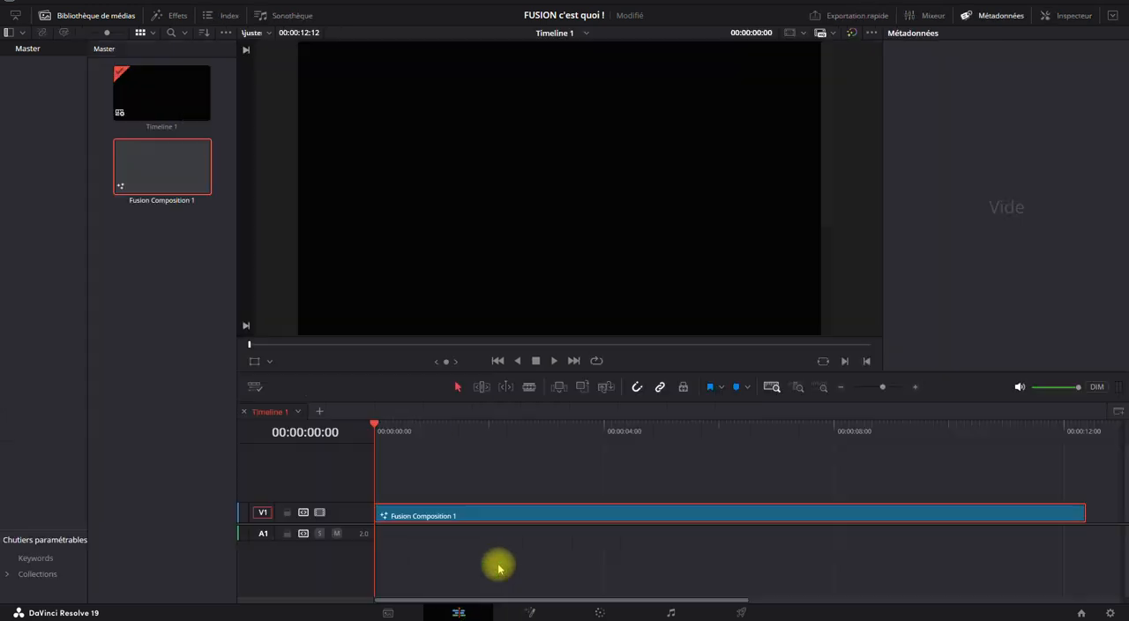
pyautogui.click(527, 612)
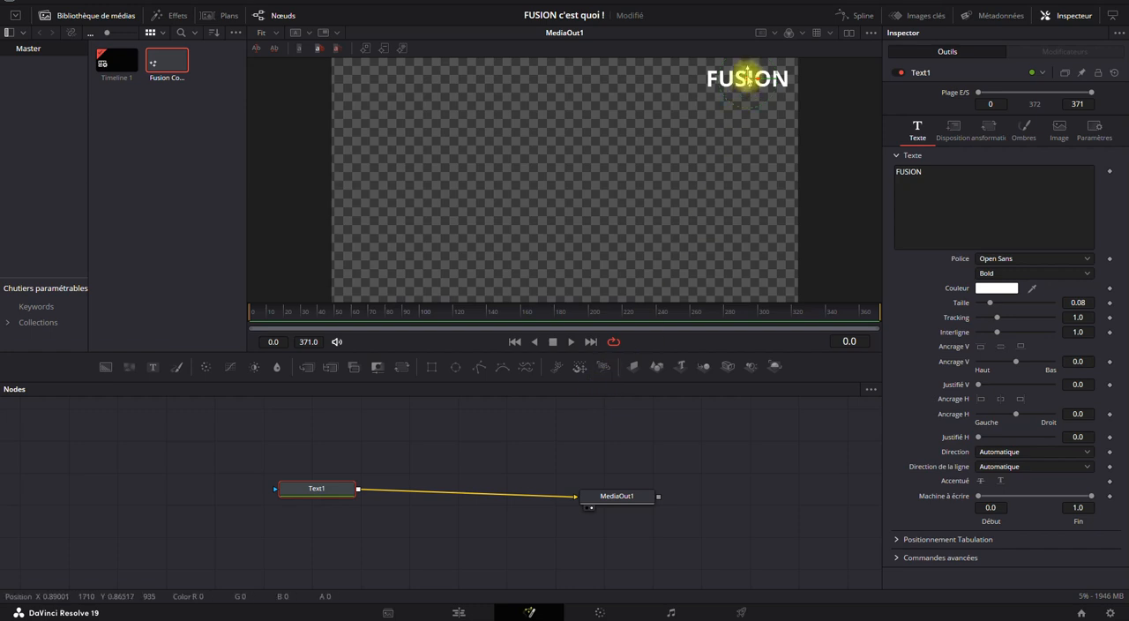
pyautogui.moveTo(746, 80); pyautogui.dragTo(566, 167)
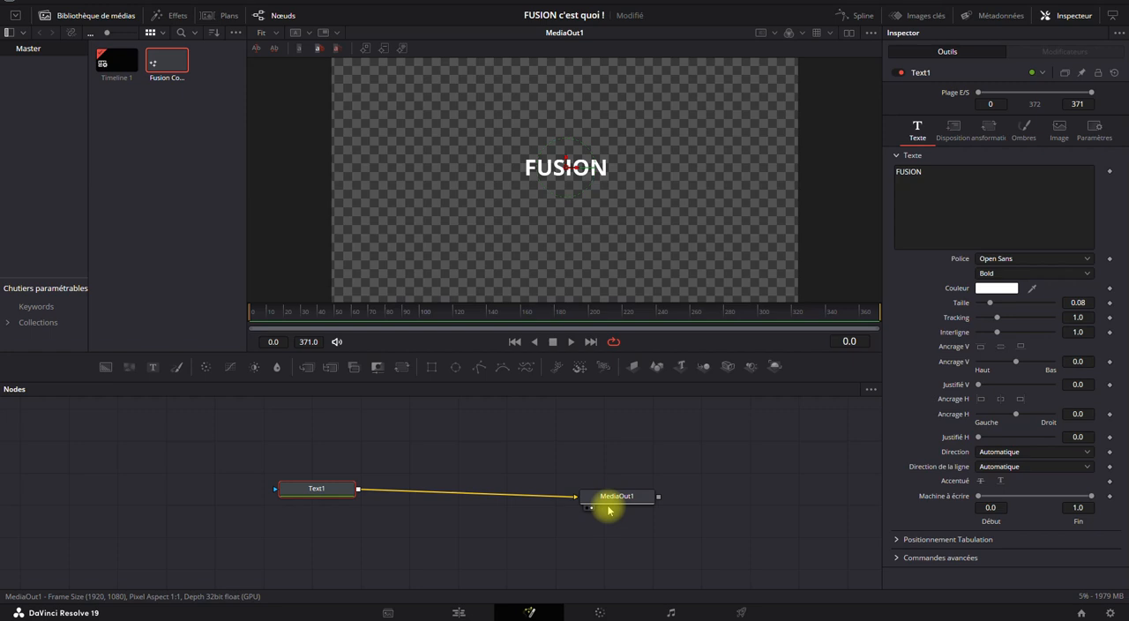
# Disconnect Text1 from MediaOut1, check the composition on the Edit page, and return to the Fusion page.
pyautogui.moveTo(615, 497); pyautogui.dragTo(370, 498)
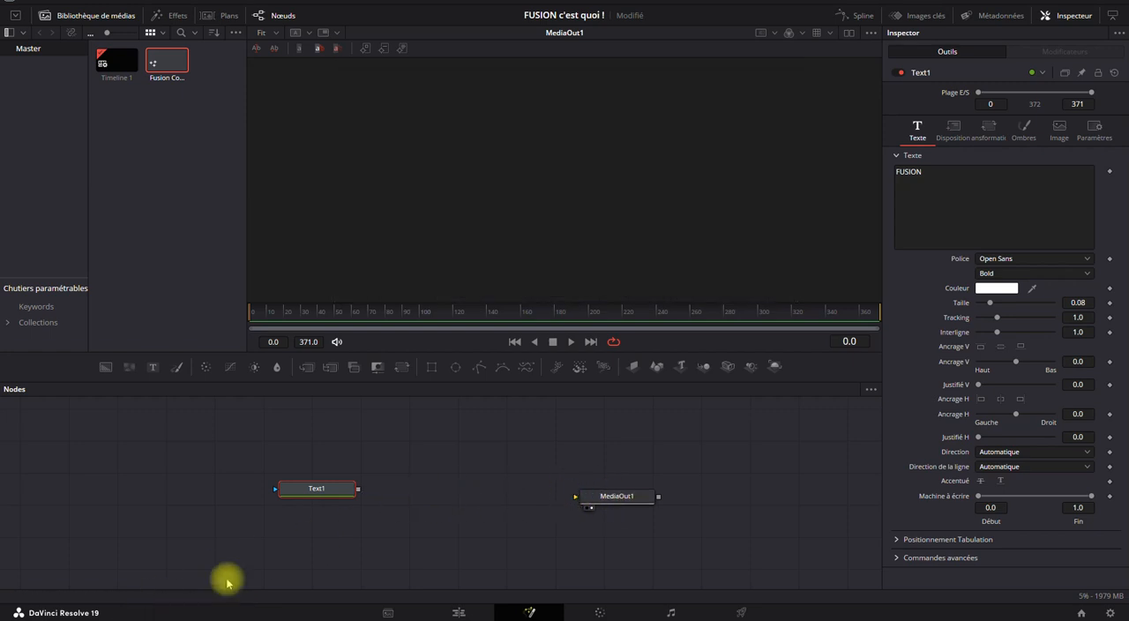
pyautogui.click(458, 610)
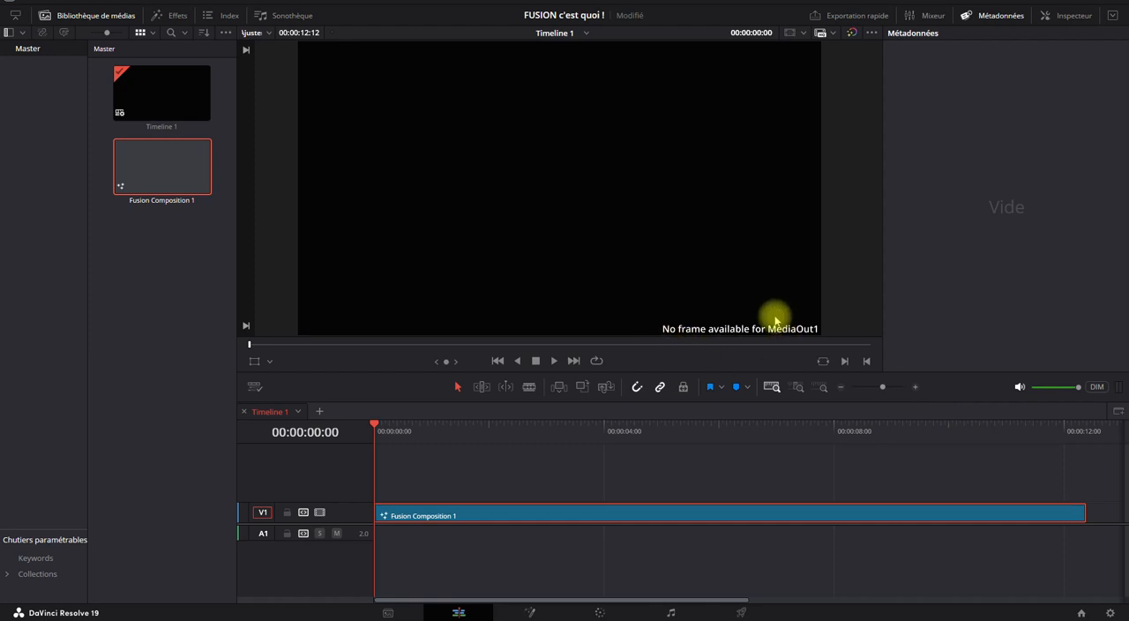
pyautogui.click(532, 613)
# Delete the Text1 node from the composition.
pyautogui.click(629, 497)
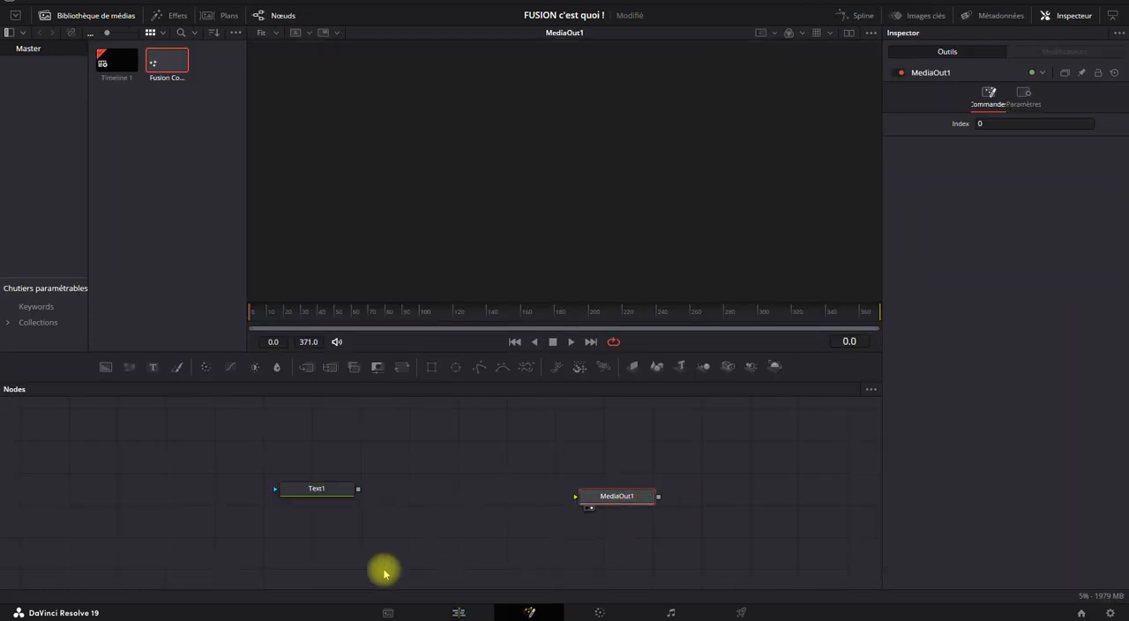
pyautogui.click(303, 494)
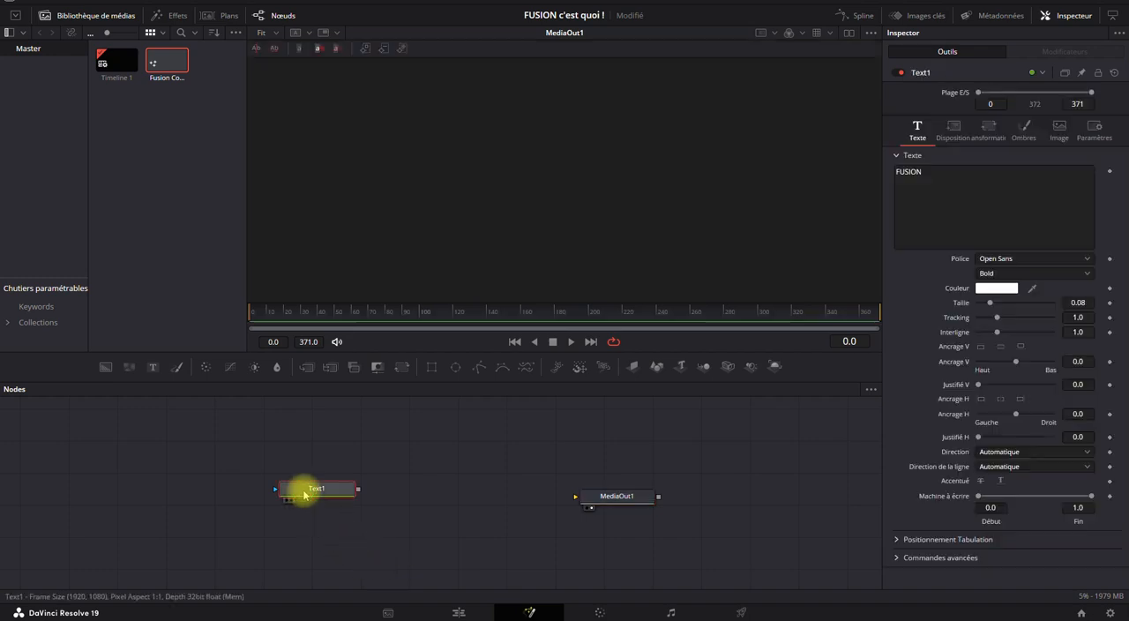
pyautogui.press('Delete')
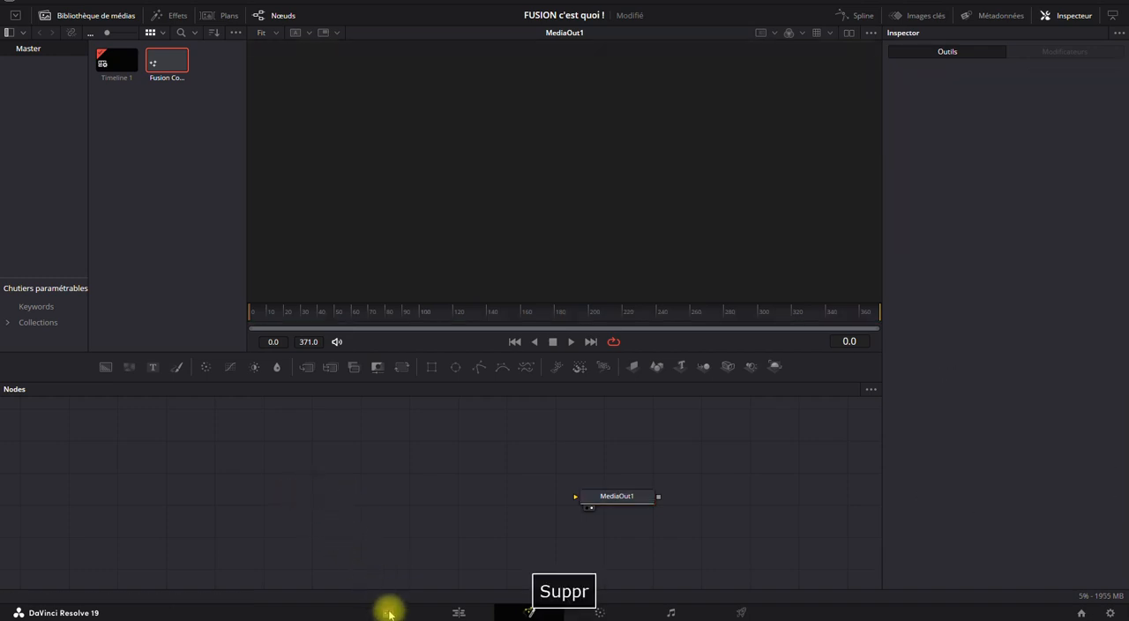
# Import the clip Crystal Goth_1_2024-06-14_1400_C0134.mov into the Master bin on the Media page.
pyautogui.rightClick(178, 138)
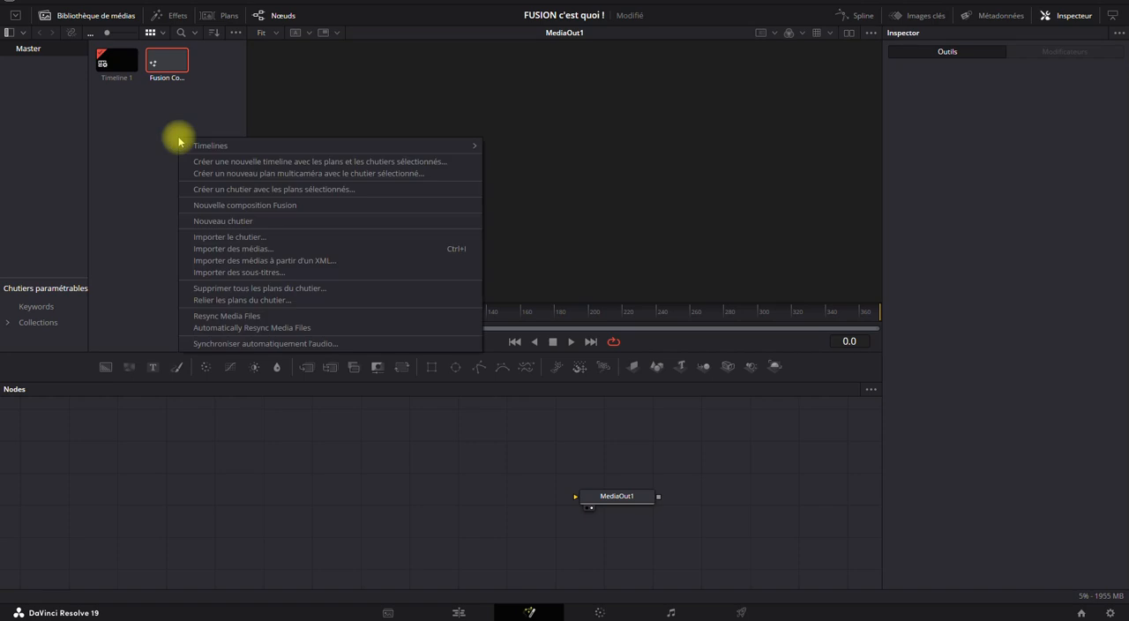
pyautogui.click(388, 612)
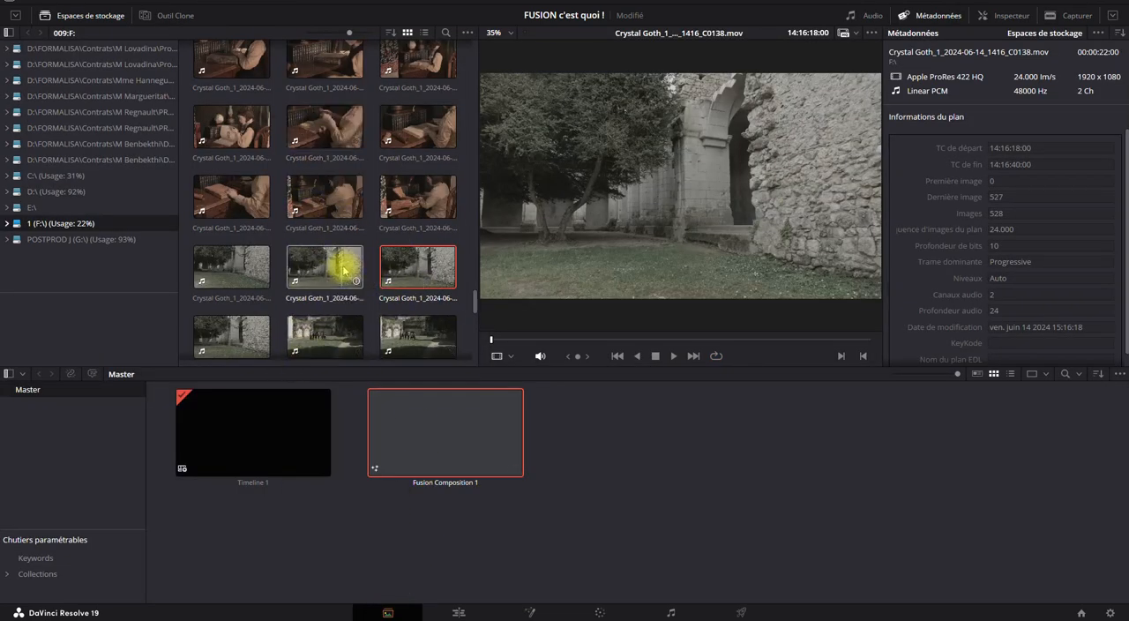
pyautogui.moveTo(324, 198); pyautogui.dragTo(617, 436)
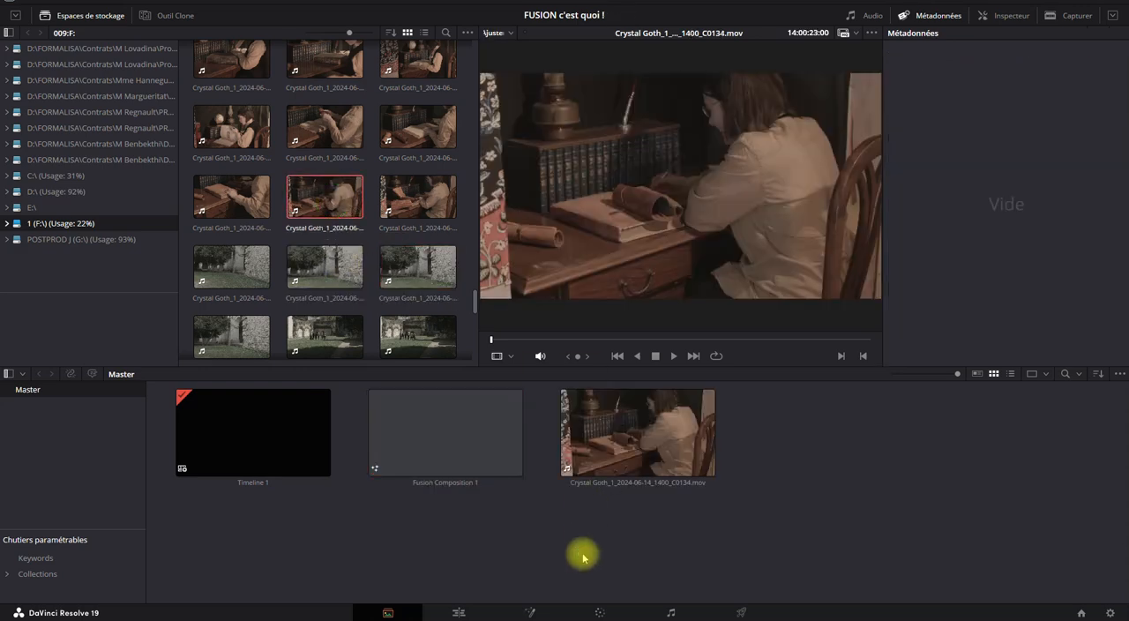
# Add the imported clip to the Fusion node graph as a media input node and check the composition on the Edit page.
pyautogui.click(528, 612)
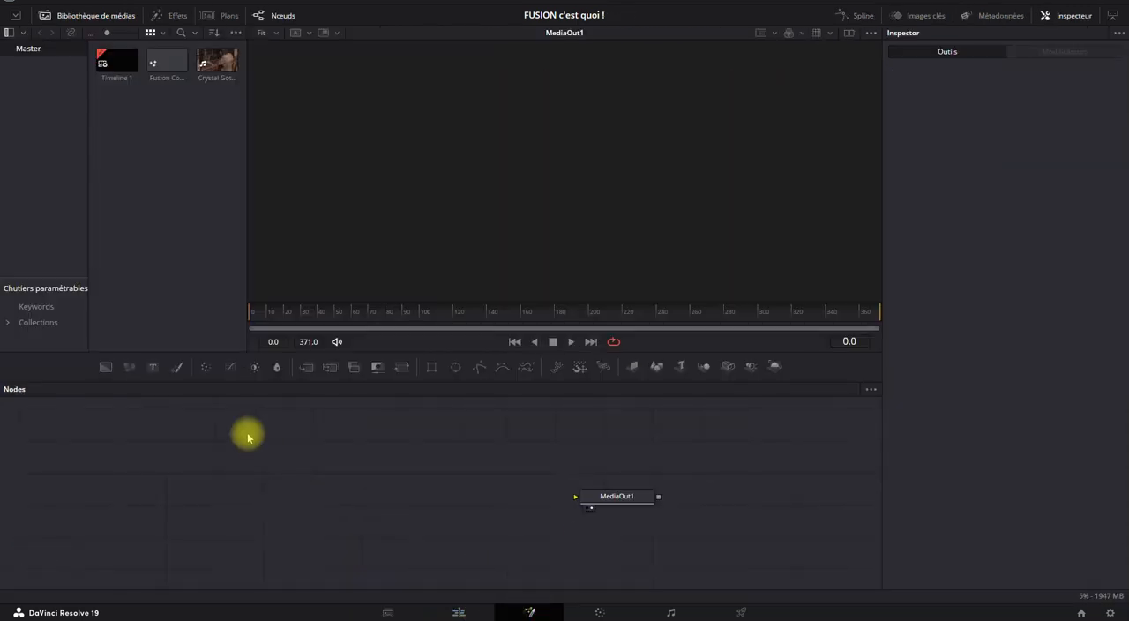
pyautogui.moveTo(219, 61); pyautogui.dragTo(288, 493)
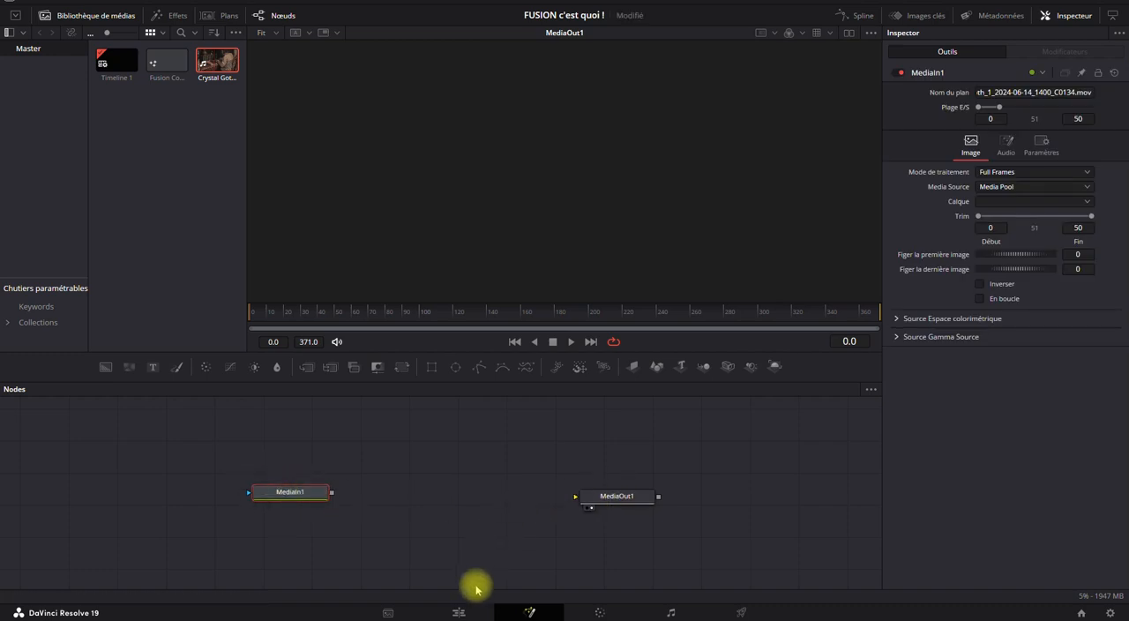
pyautogui.click(455, 612)
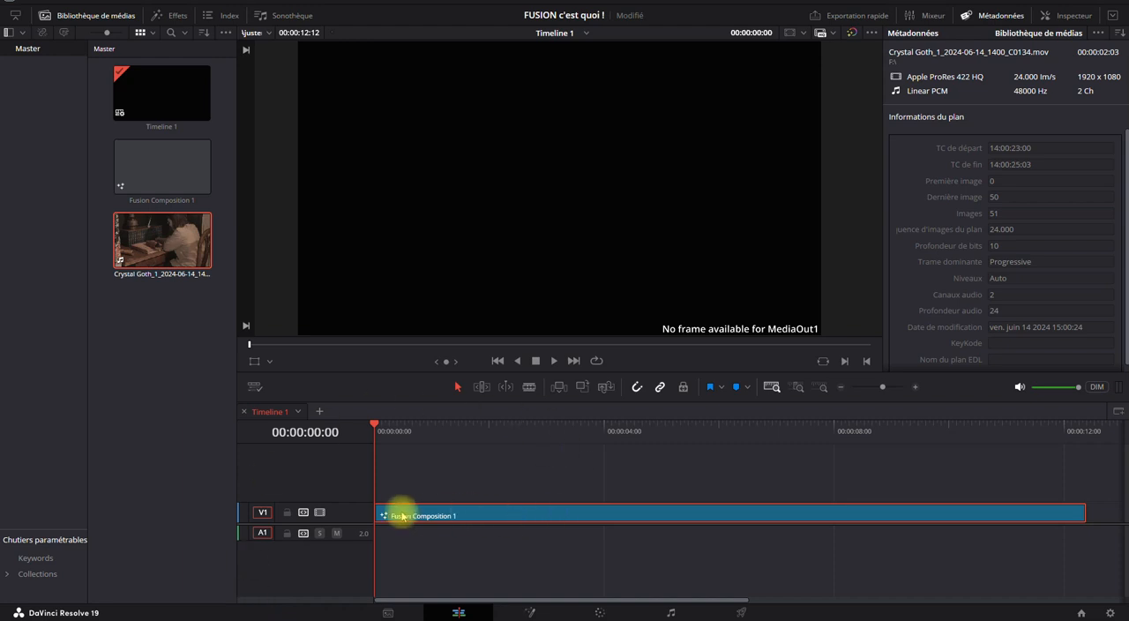
# Connect MediaIn1's output to MediaOut1 on the Fusion page and check the clip at the timeline's start on the Edit page.
pyautogui.click(529, 612)
pyautogui.moveTo(331, 492); pyautogui.dragTo(599, 496)
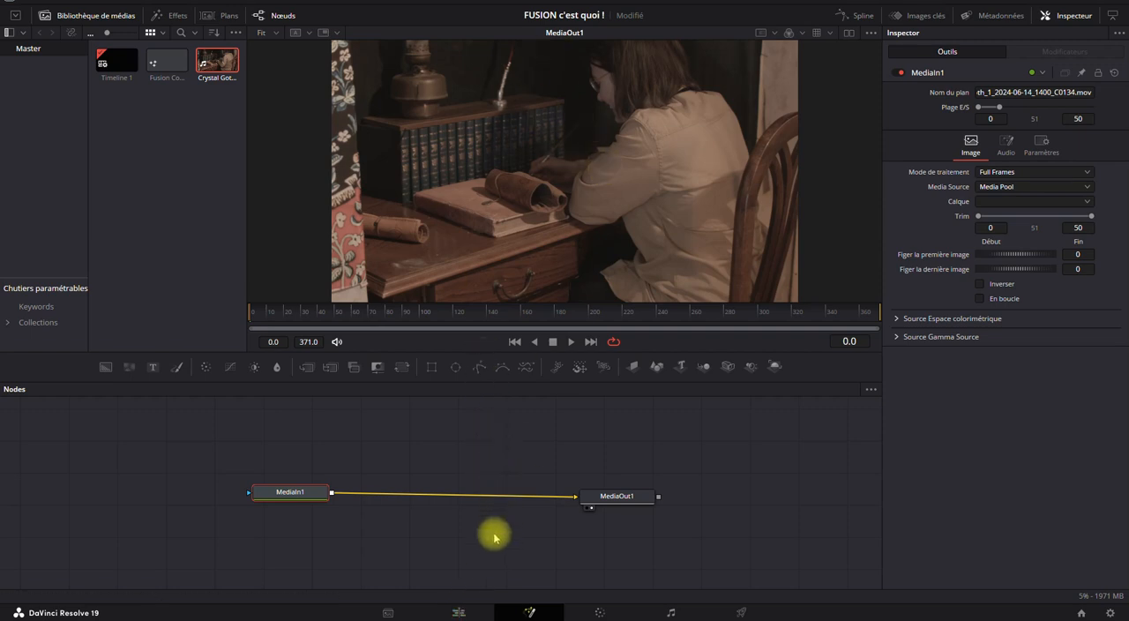
pyautogui.click(456, 612)
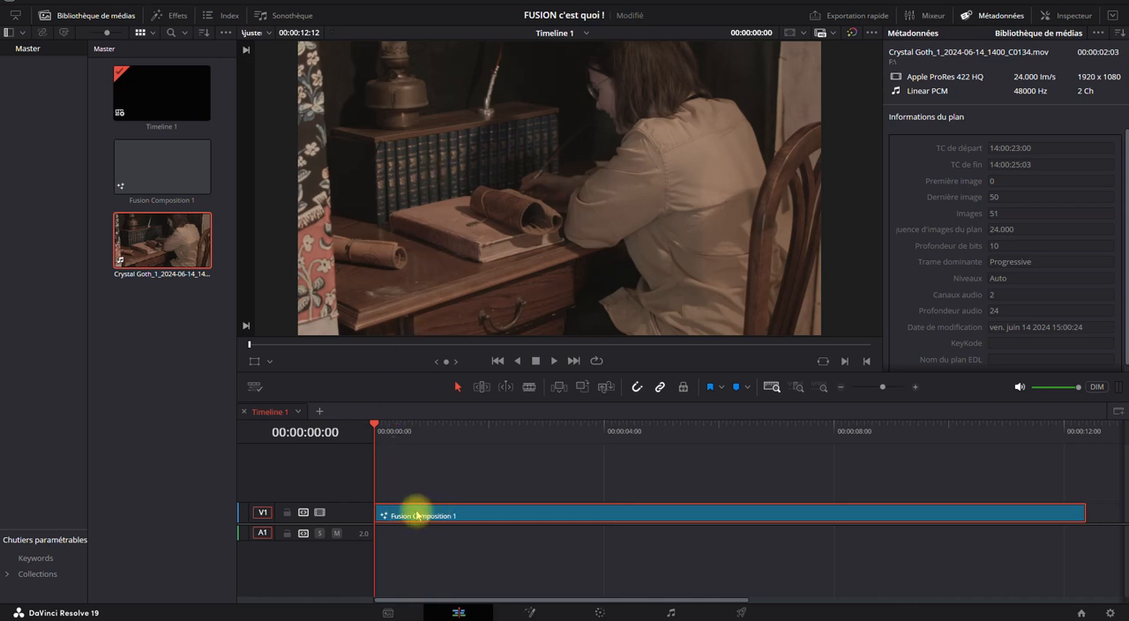
pyautogui.moveTo(409, 421); pyautogui.dragTo(373, 431)
# Scrub the composition back to frame 0 on the Fusion page and compare it with the timeline clip on the Edit page.
pyautogui.click(527, 611)
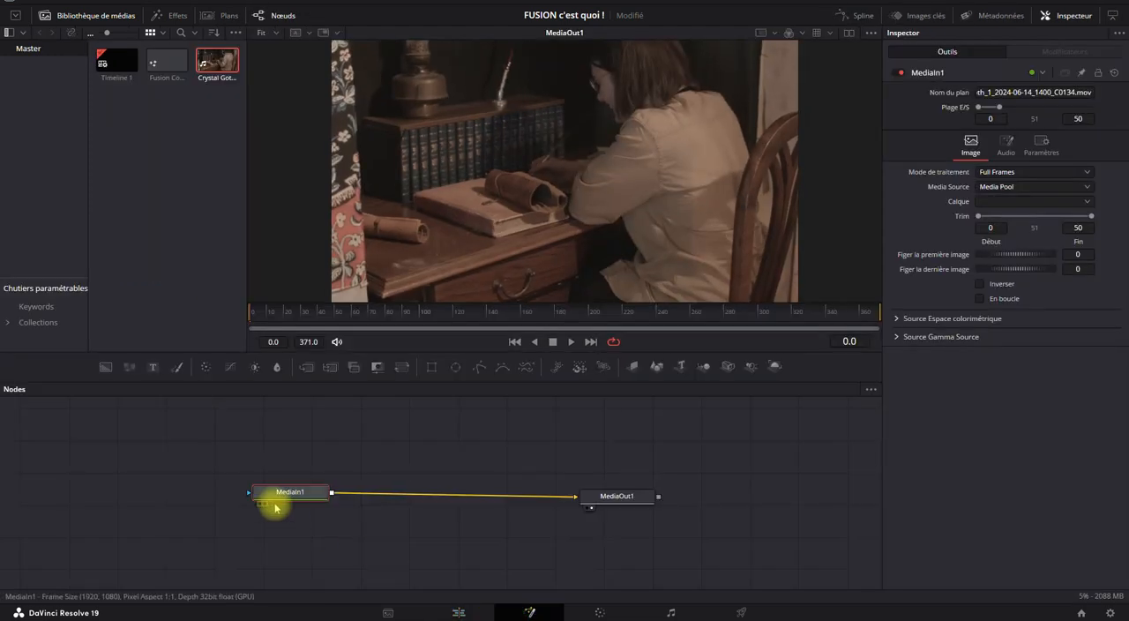
pyautogui.moveTo(301, 492)
pyautogui.mouseDown()
pyautogui.moveTo(297, 502)
pyautogui.moveTo(301, 492)
pyautogui.mouseUp()
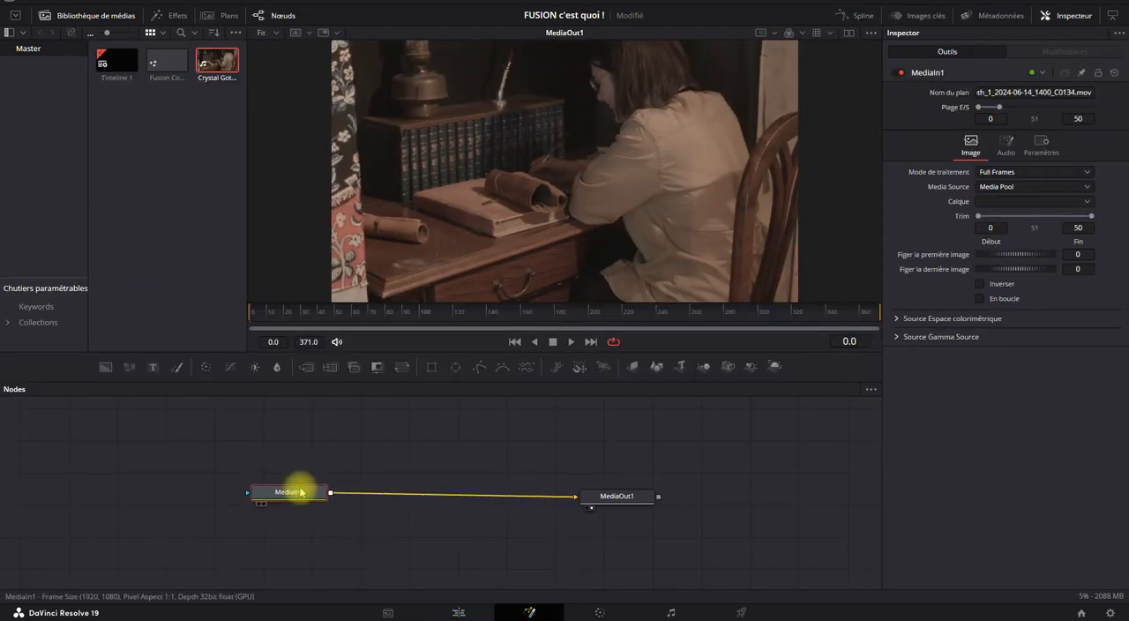
pyautogui.moveTo(300, 315); pyautogui.dragTo(227, 320)
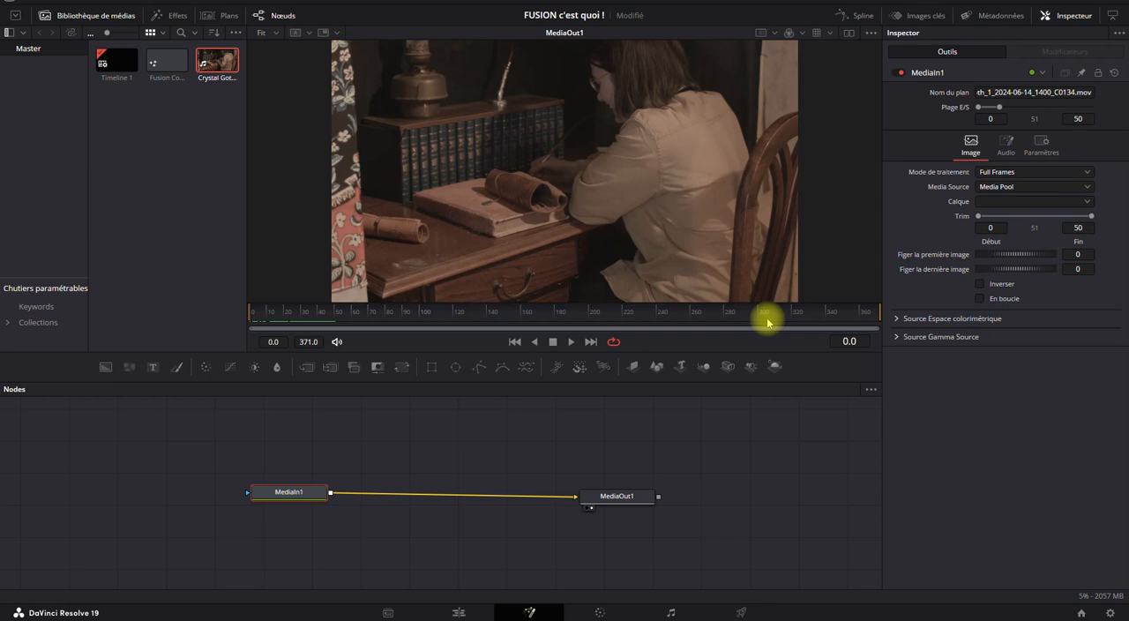
pyautogui.click(480, 612)
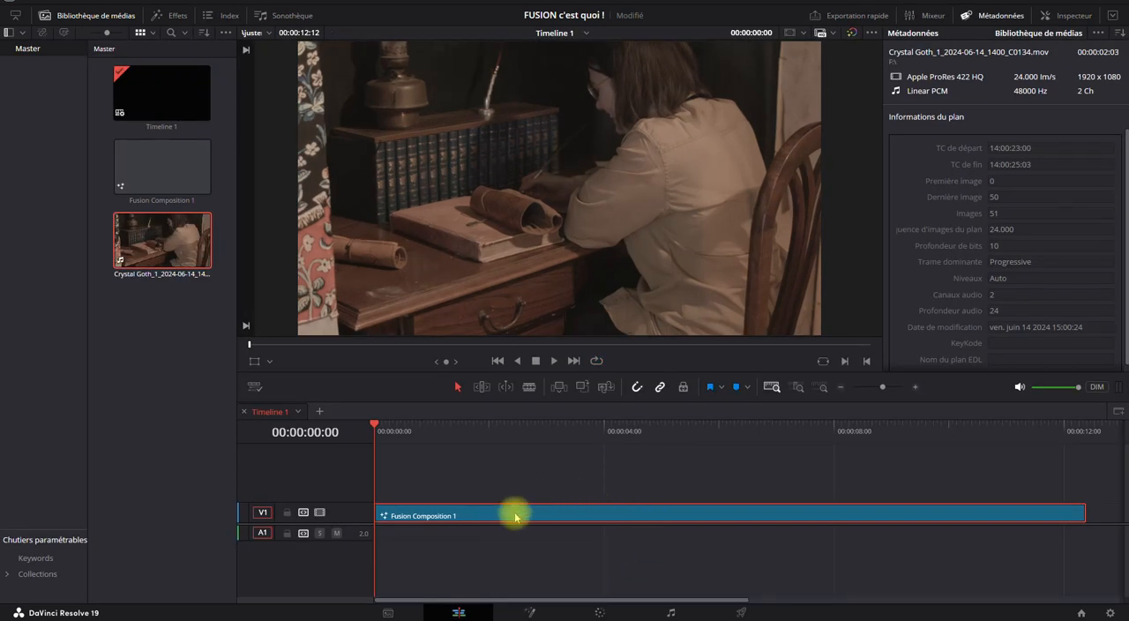
pyautogui.click(530, 611)
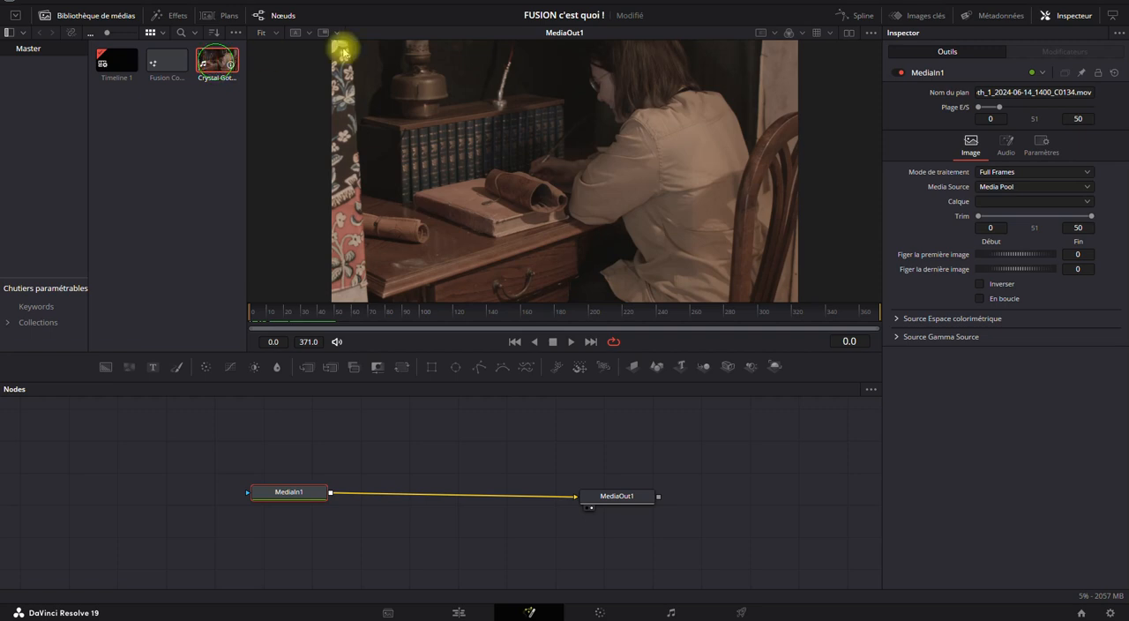
# Show the metadata of the imported Crystal Goth clip in place of the Inspector on the Fusion page.
pyautogui.click(999, 18)
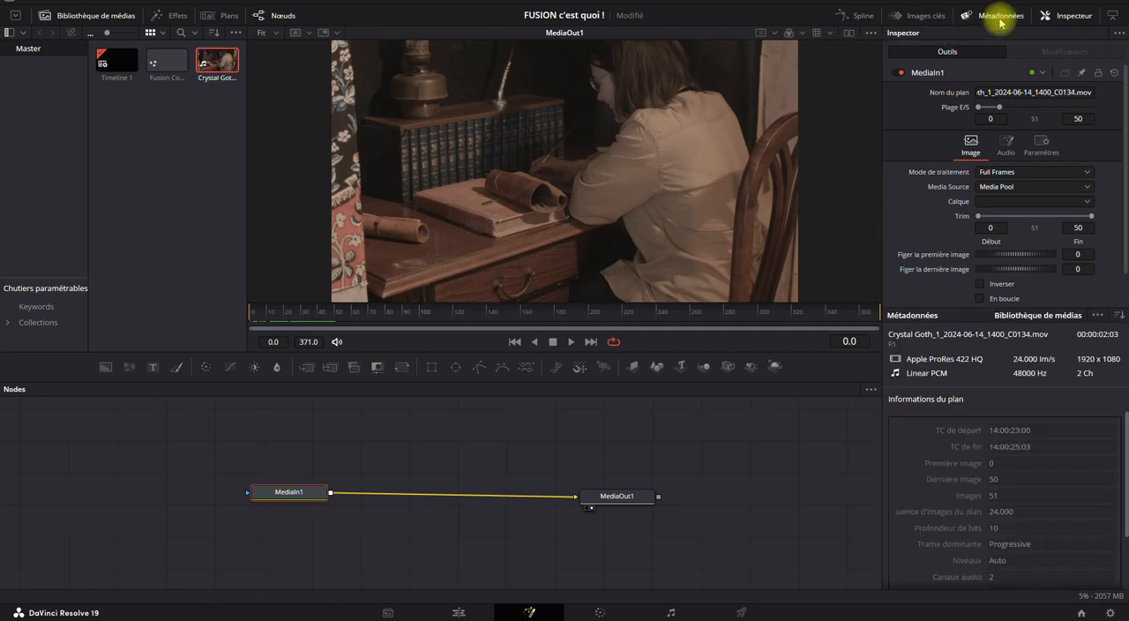
pyautogui.click(1072, 16)
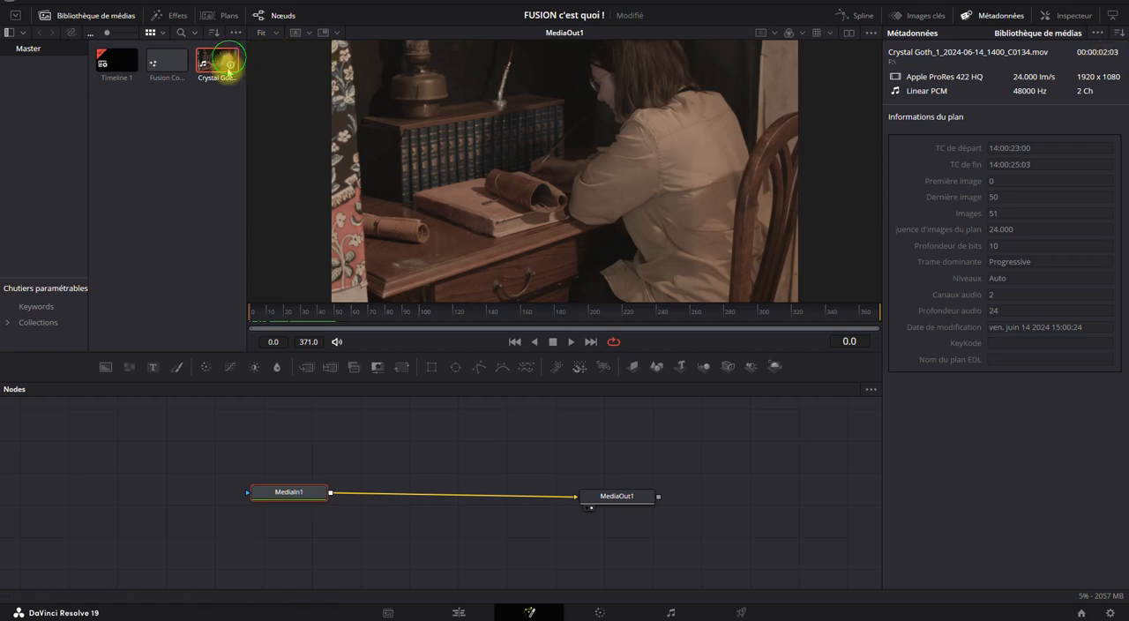
pyautogui.moveTo(251, 313); pyautogui.dragTo(219, 317)
# Import the clip Crystal Goth_1_2024-06-14_1402_C0135.mov into the Master bin on the Media page.
pyautogui.click(397, 612)
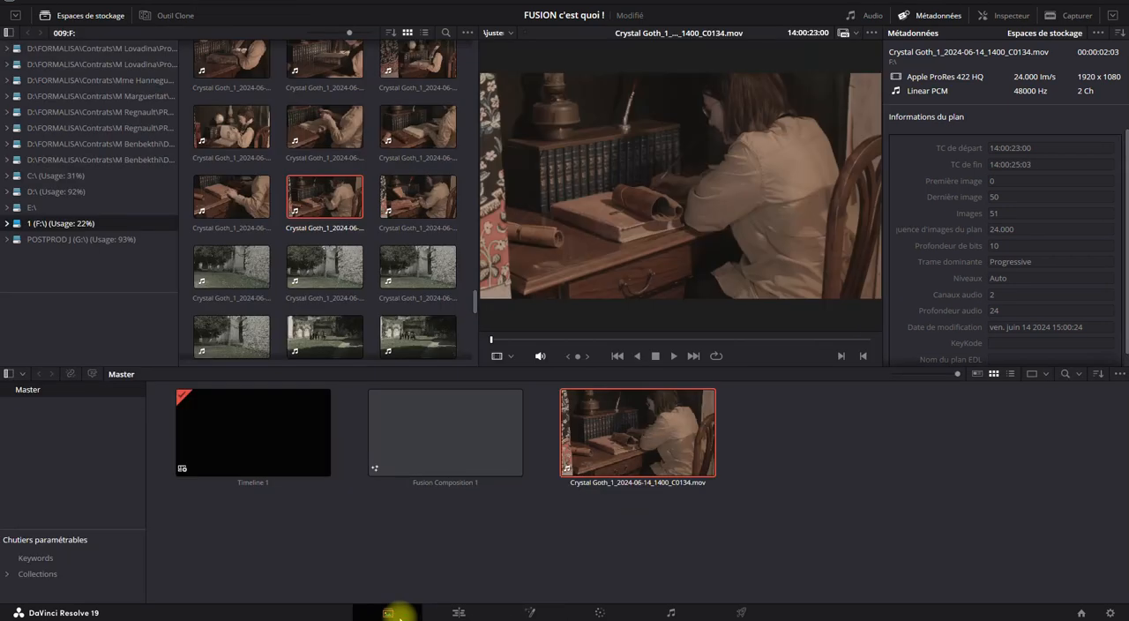
pyautogui.moveTo(403, 192); pyautogui.dragTo(780, 457)
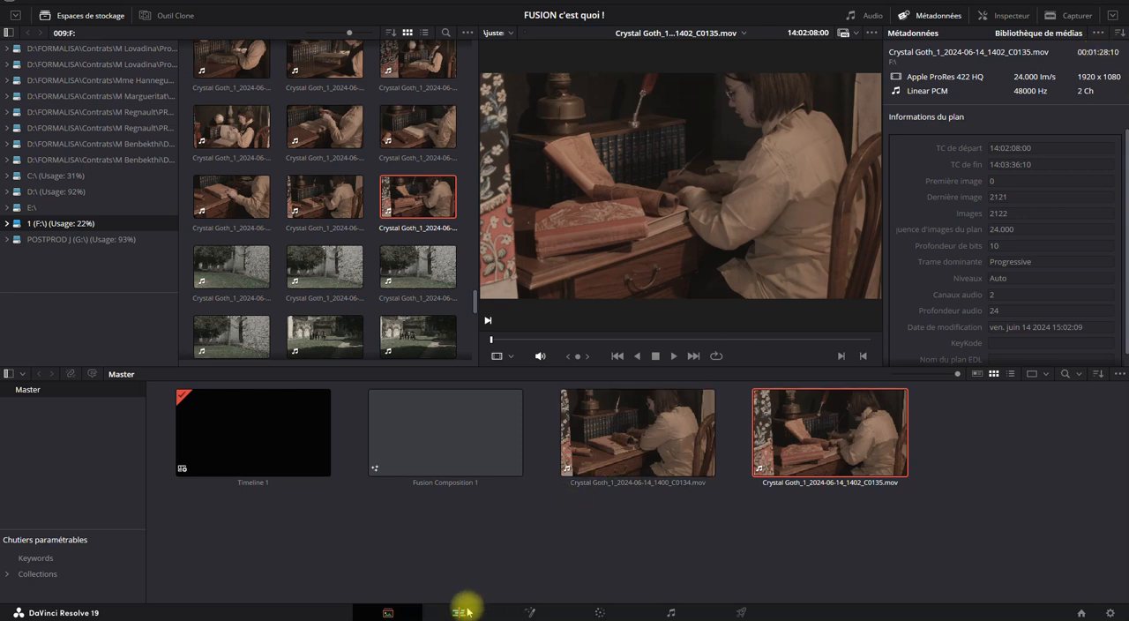
# Replace MediaIn1 in the Fusion node graph with the C0135 clip and connect the new media input to MediaOut1.
pyautogui.click(528, 611)
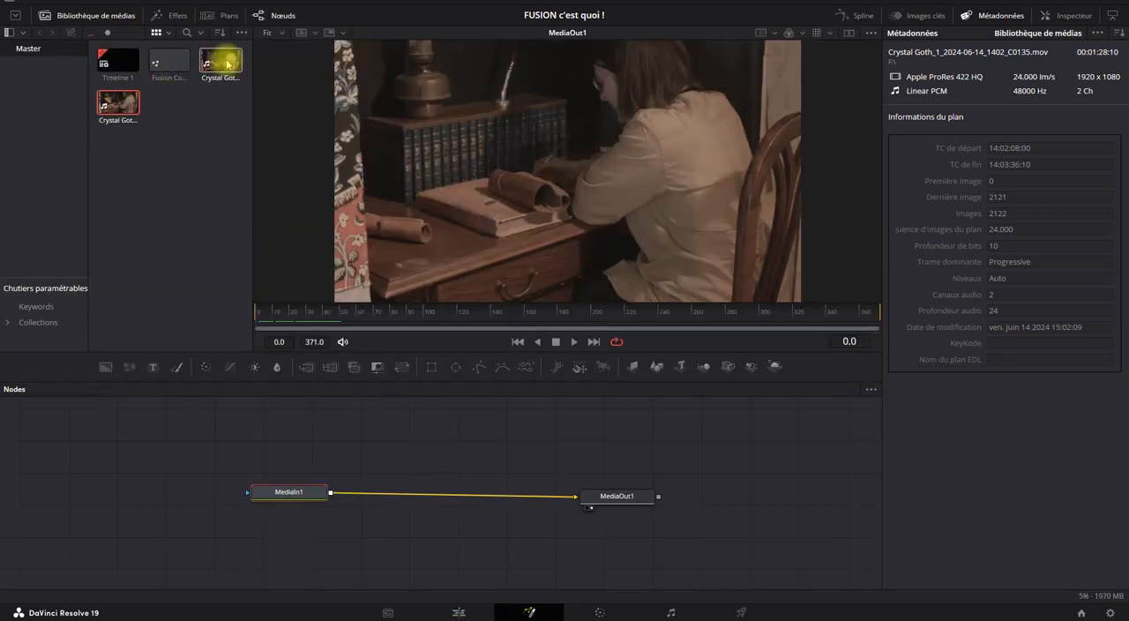
pyautogui.moveTo(109, 106); pyautogui.dragTo(151, 474)
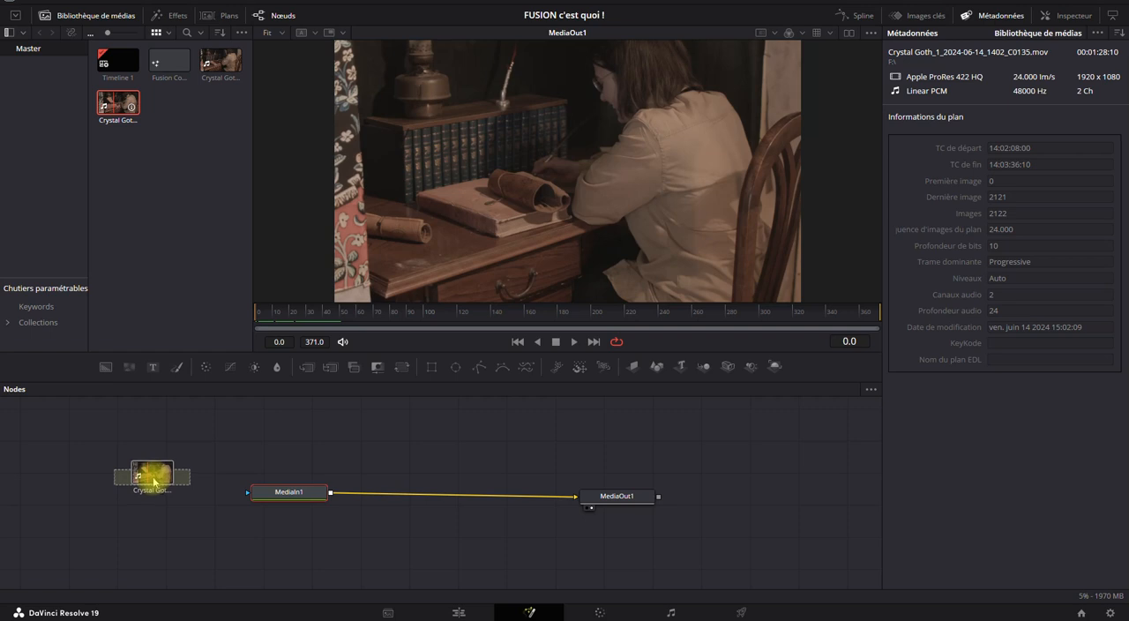
pyautogui.click(291, 491)
pyautogui.press('Delete')
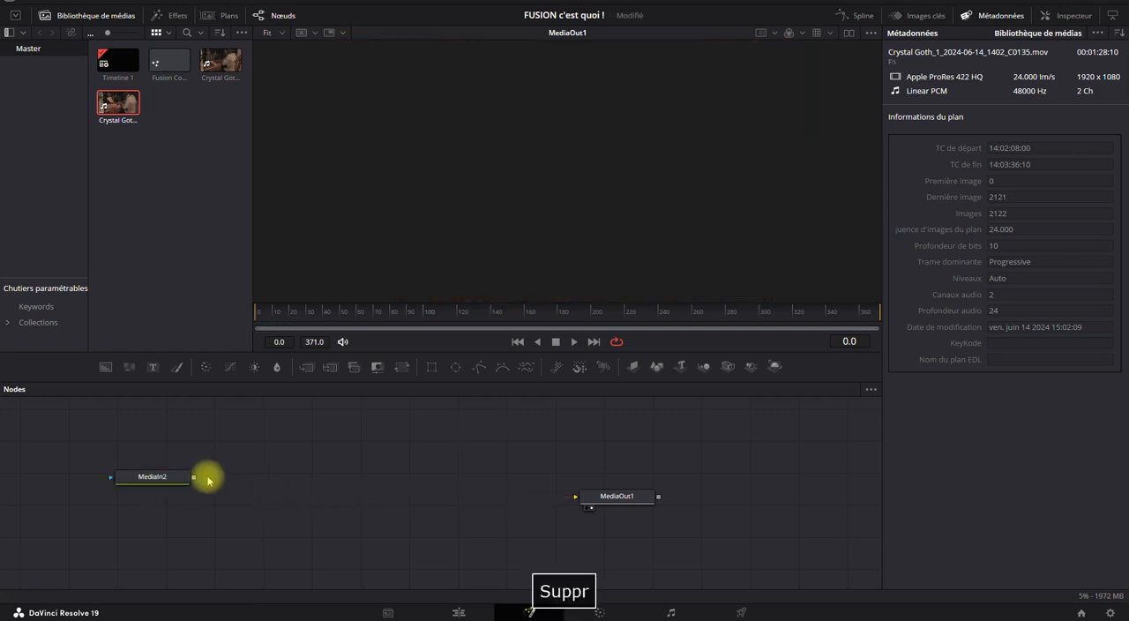
pyautogui.moveTo(146, 472); pyautogui.dragTo(575, 496)
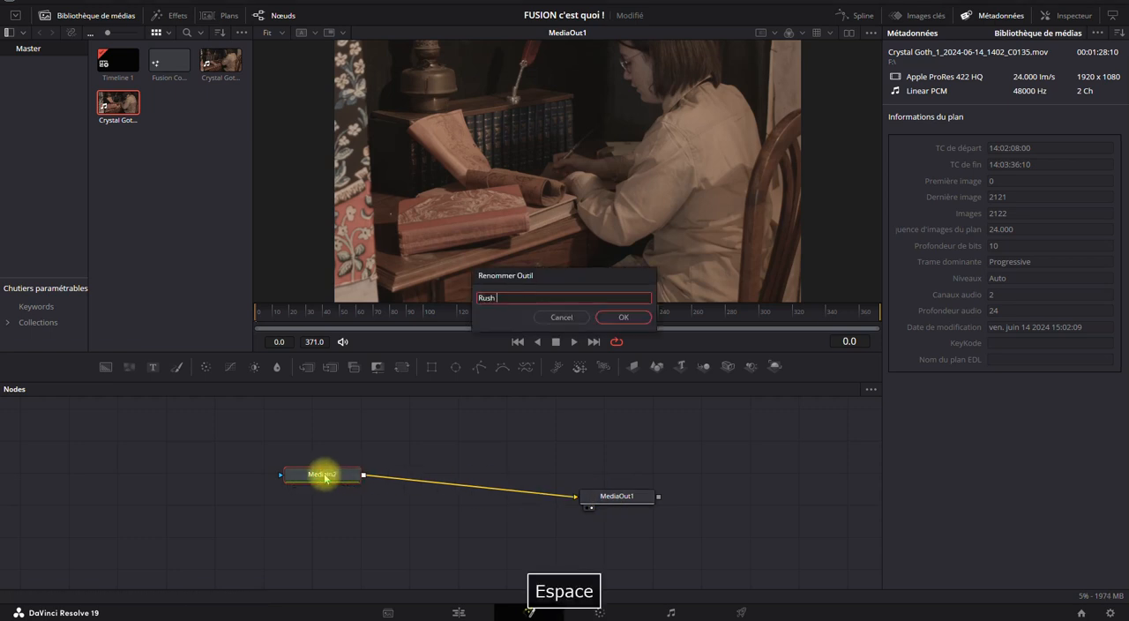
# Rename the MediaIn2 node as Rush In and reposition it level with MediaOut1.
pyautogui.write('In')
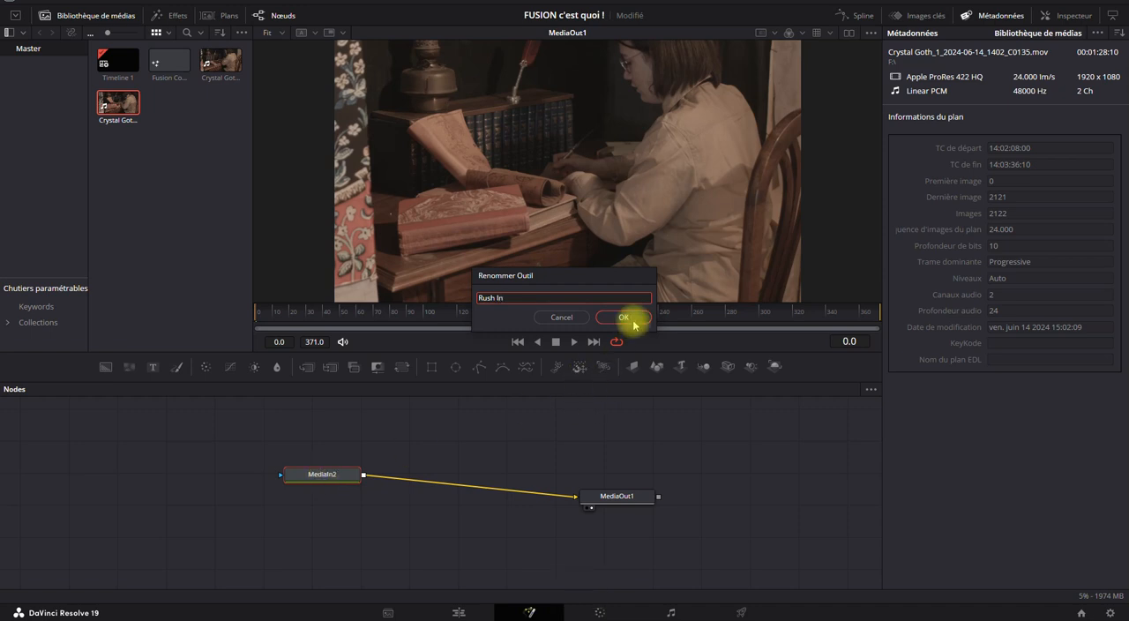
pyautogui.click(623, 317)
pyautogui.moveTo(335, 471); pyautogui.dragTo(291, 488)
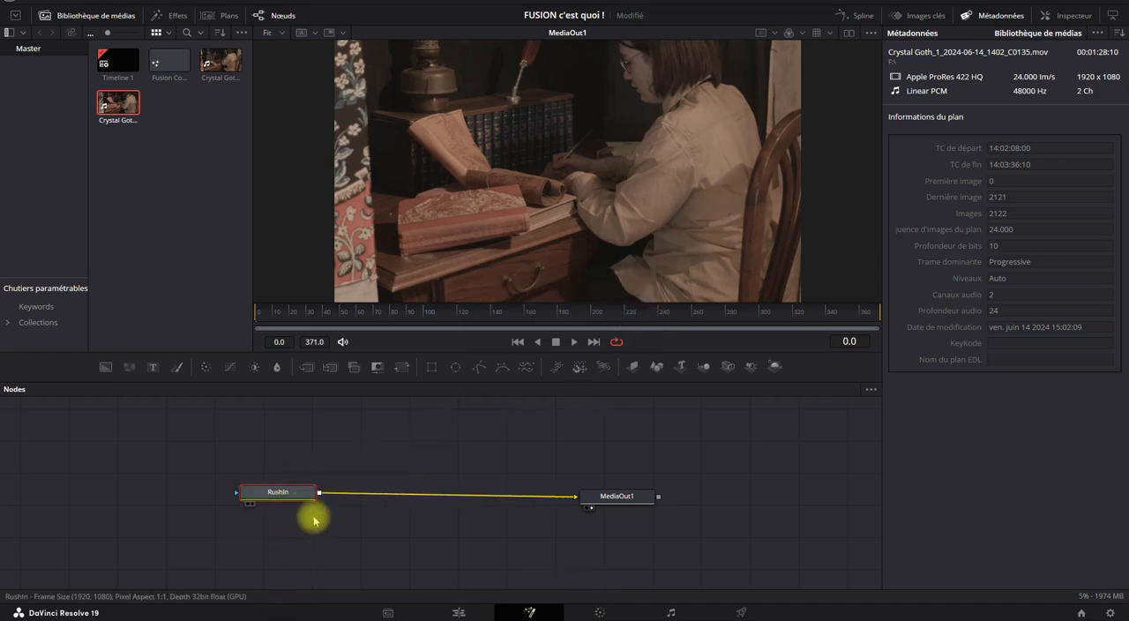
# Scrub through the composition on the Fusion page and check its start on the Edit page timeline.
pyautogui.click(279, 312)
pyautogui.moveTo(310, 319); pyautogui.dragTo(802, 314)
pyautogui.moveTo(648, 323); pyautogui.dragTo(186, 382)
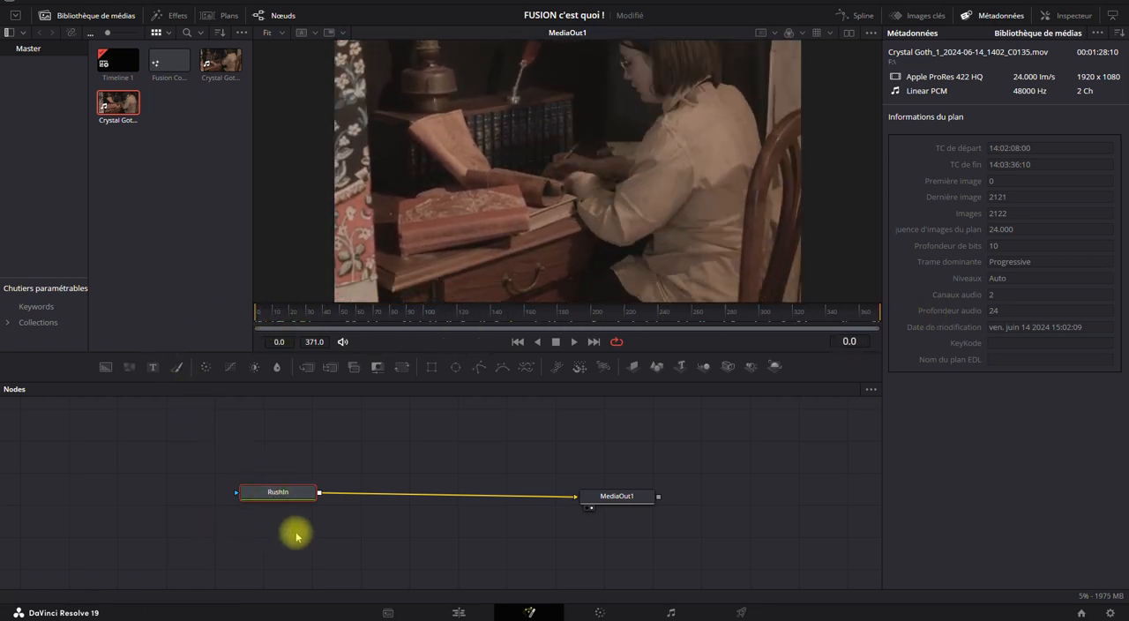
pyautogui.click(436, 607)
pyautogui.moveTo(378, 433); pyautogui.dragTo(320, 456)
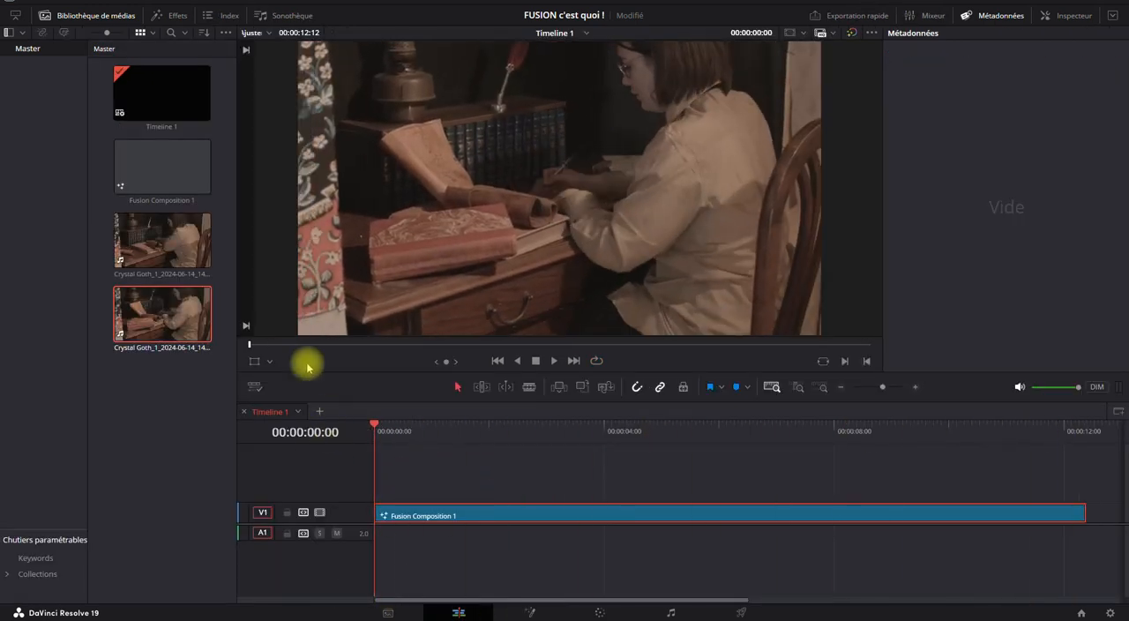
# Extend Fusion Composition 1 on the timeline to 00:00:18:25 and check its frame range on the Fusion page.
pyautogui.click(151, 185)
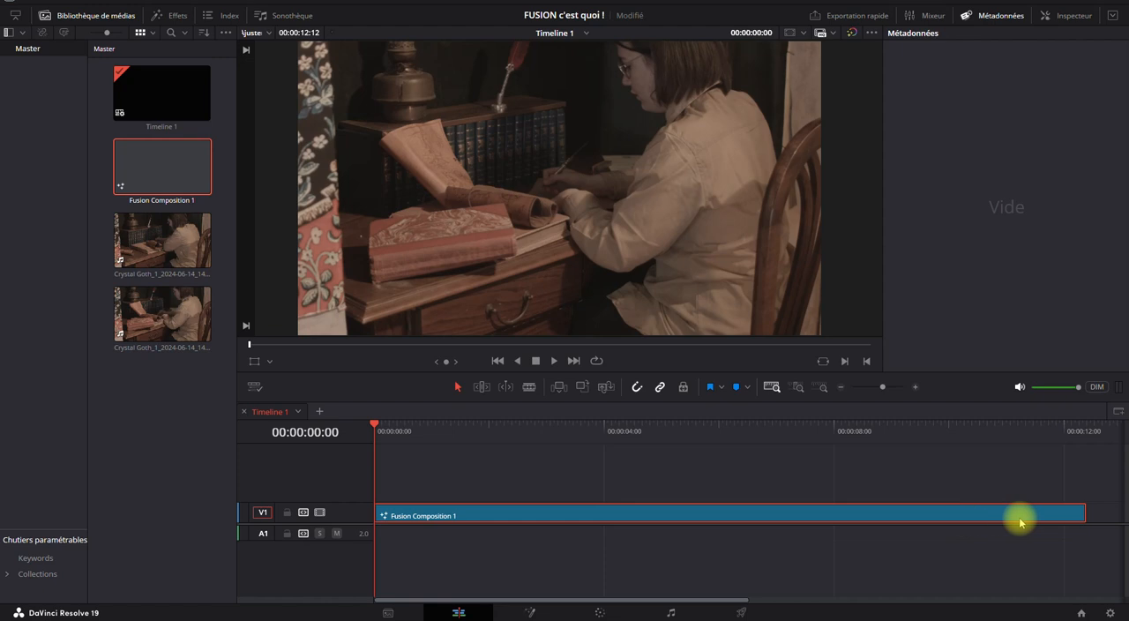
pyautogui.moveTo(1085, 510); pyautogui.dragTo(1032, 506)
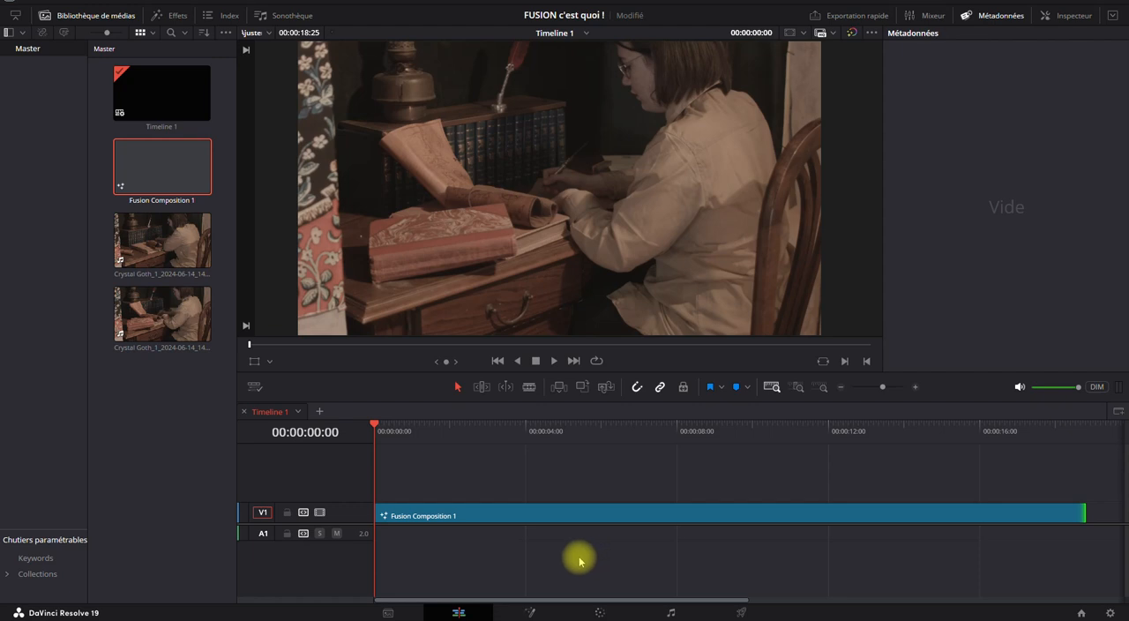
pyautogui.click(533, 610)
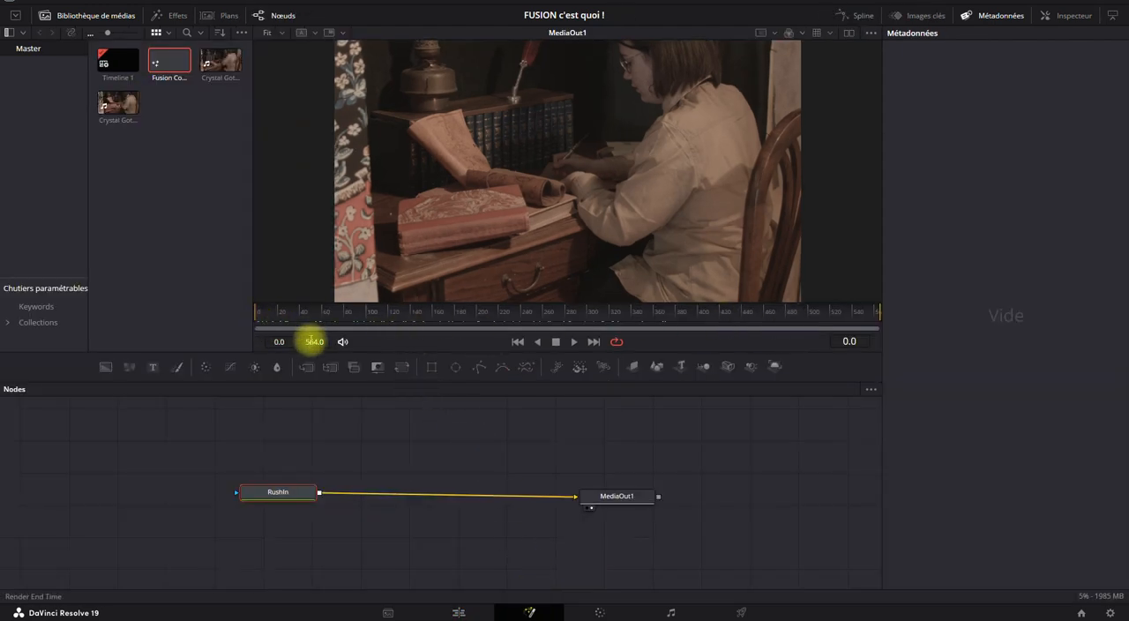
# Shorten Fusion Composition 1 on the timeline to 00:00:09:18 and check its frame range on the Fusion page.
pyautogui.click(457, 611)
pyautogui.click(737, 433)
pyautogui.moveTo(1084, 512); pyautogui.dragTo(737, 503)
pyautogui.hotkey('shift', 'z')
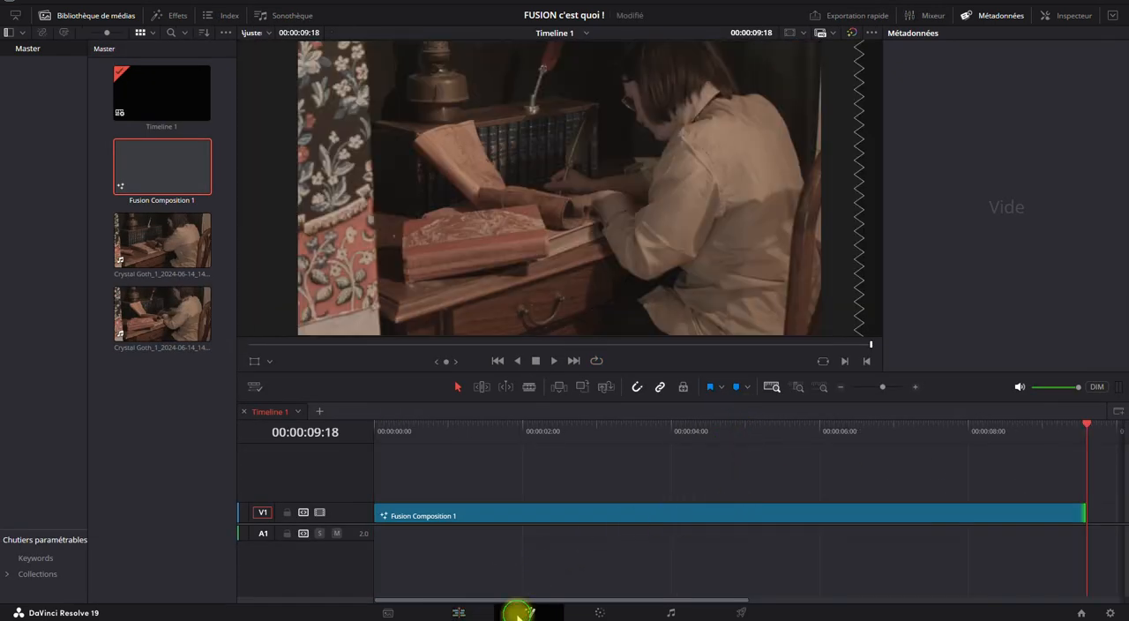
pyautogui.click(521, 613)
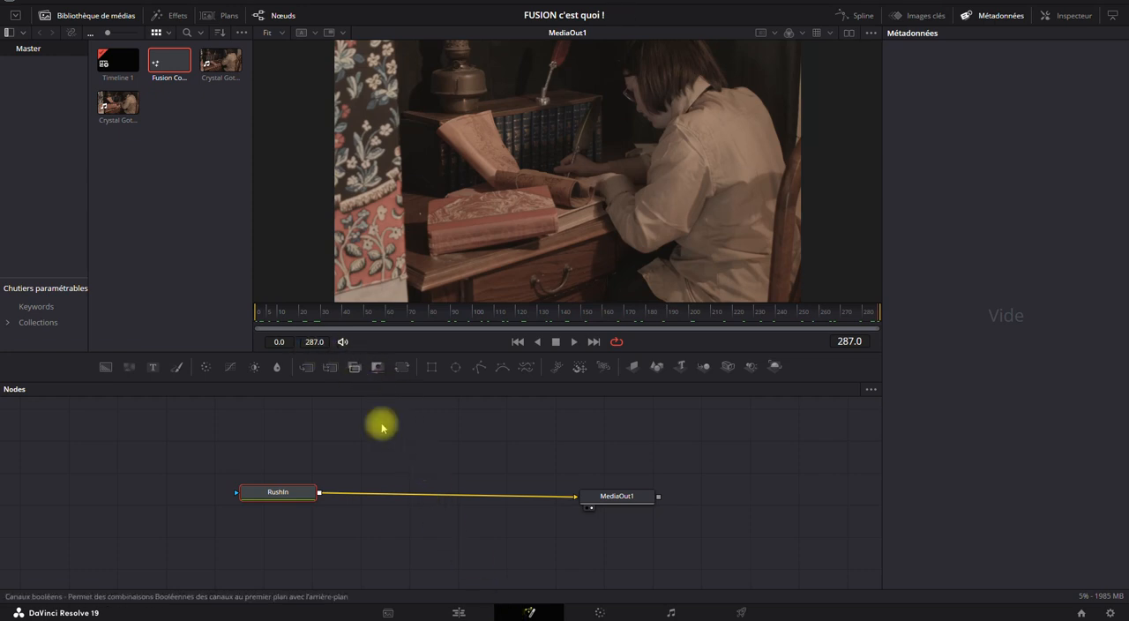
# Trim the end of Fusion Composition 1 on the timeline to 00:00:06:03 and check its frame range on the Fusion page.
pyautogui.click(466, 608)
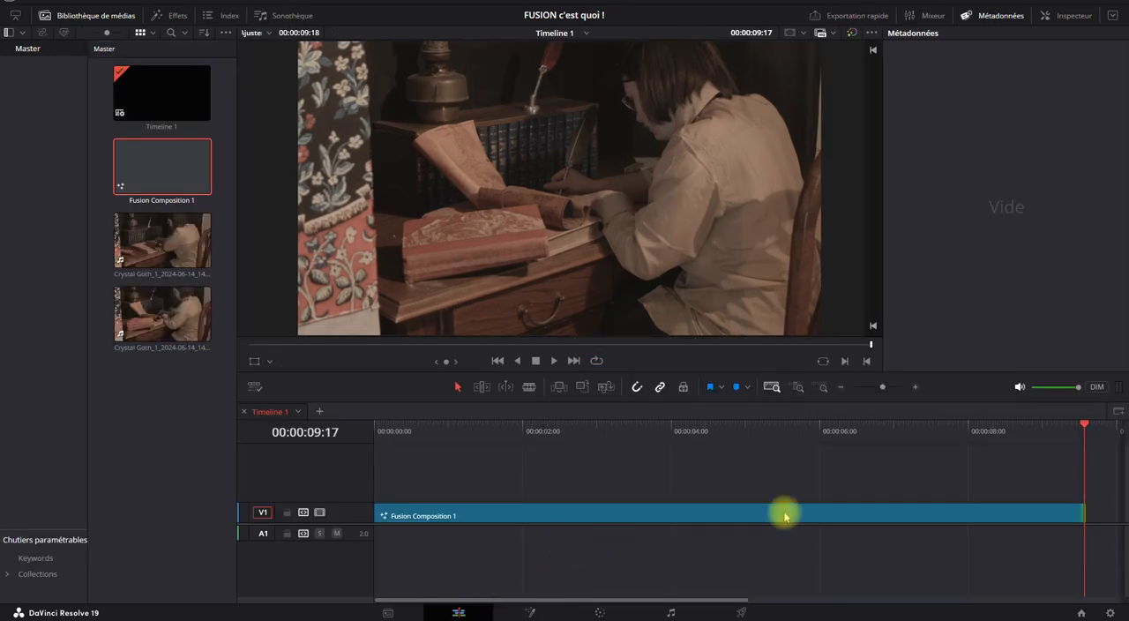
pyautogui.moveTo(1075, 425); pyautogui.dragTo(943, 441)
pyautogui.click(838, 513)
pyautogui.moveTo(1074, 513); pyautogui.dragTo(821, 499)
pyautogui.click(530, 612)
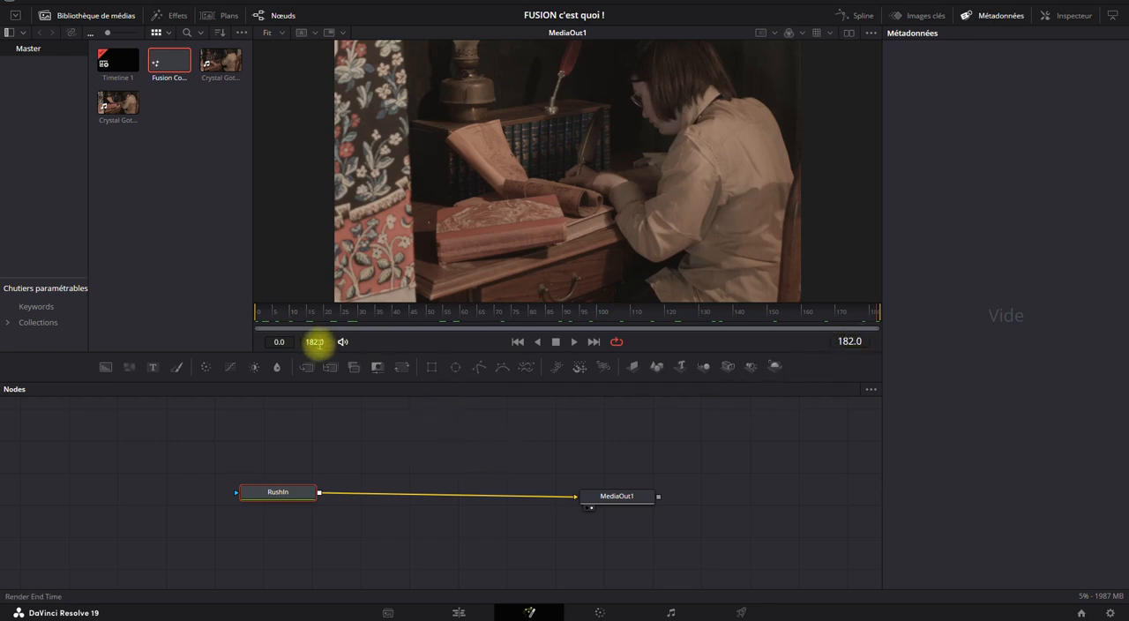
# Try to change the composition's render end time on the Fusion page and scrub to frame 17.
pyautogui.moveTo(298, 342); pyautogui.dragTo(273, 343)
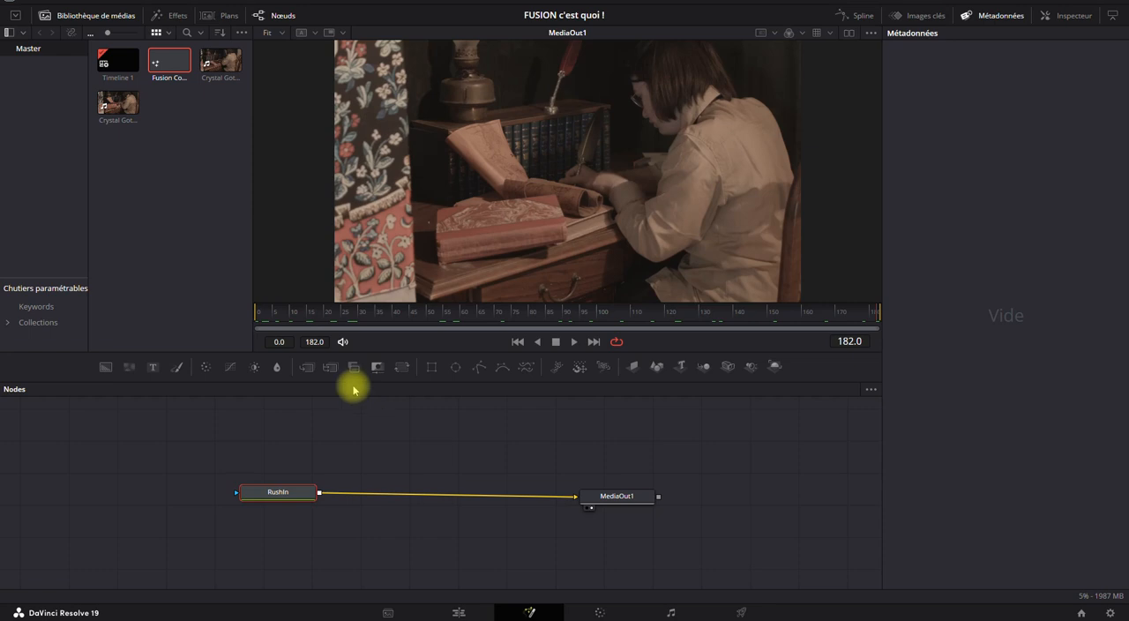
pyautogui.moveTo(335, 311); pyautogui.dragTo(199, 314)
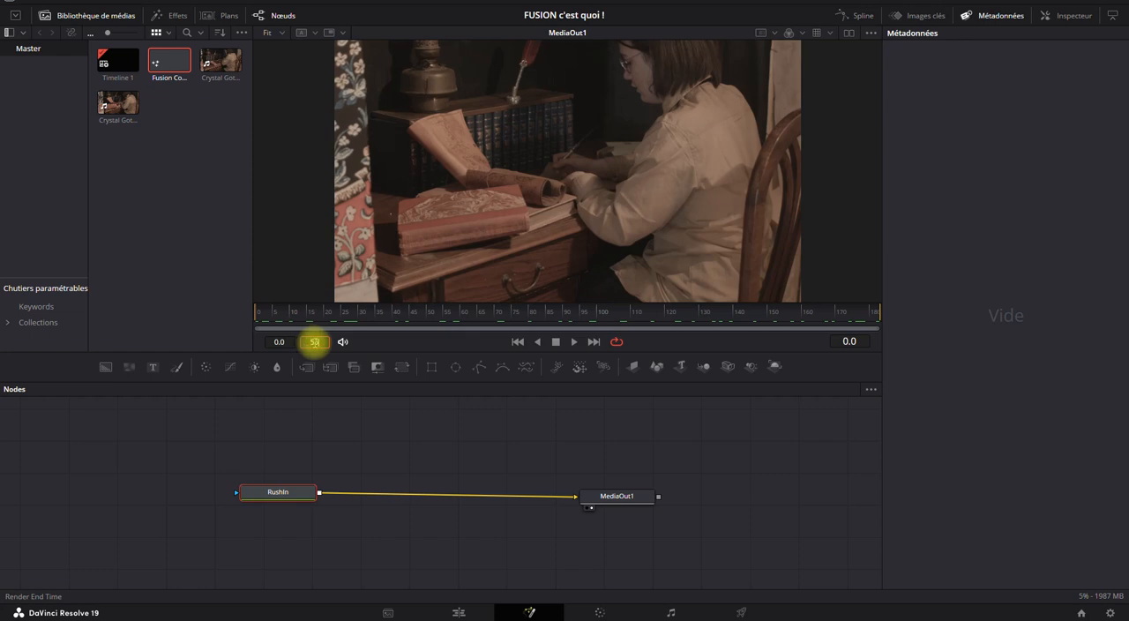
pyautogui.click(279, 341)
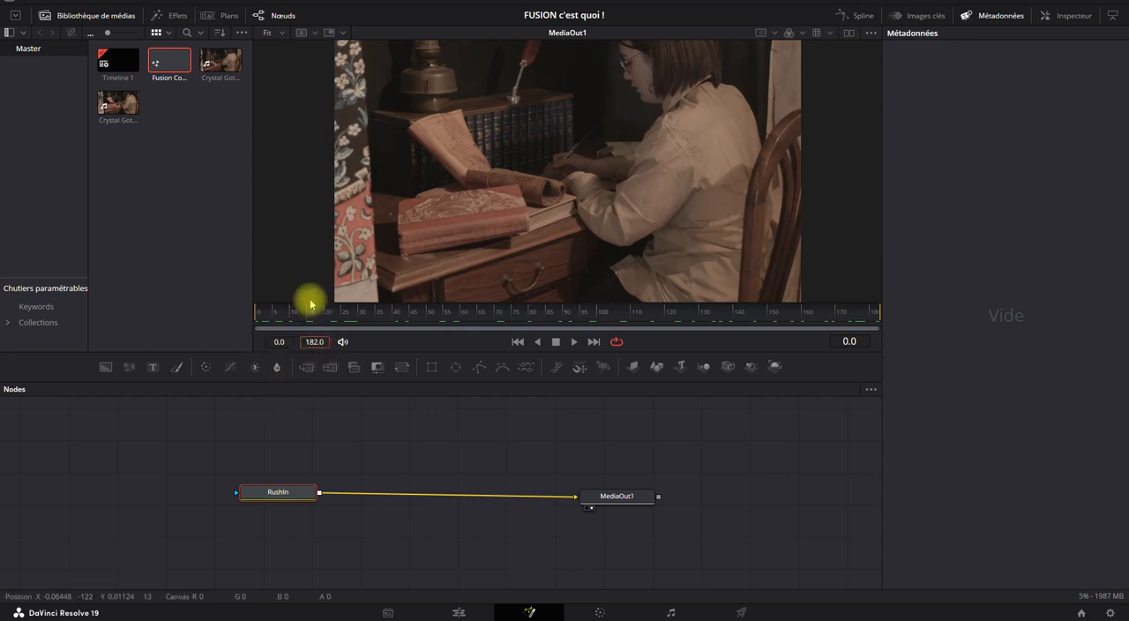
pyautogui.moveTo(290, 314); pyautogui.dragTo(316, 315)
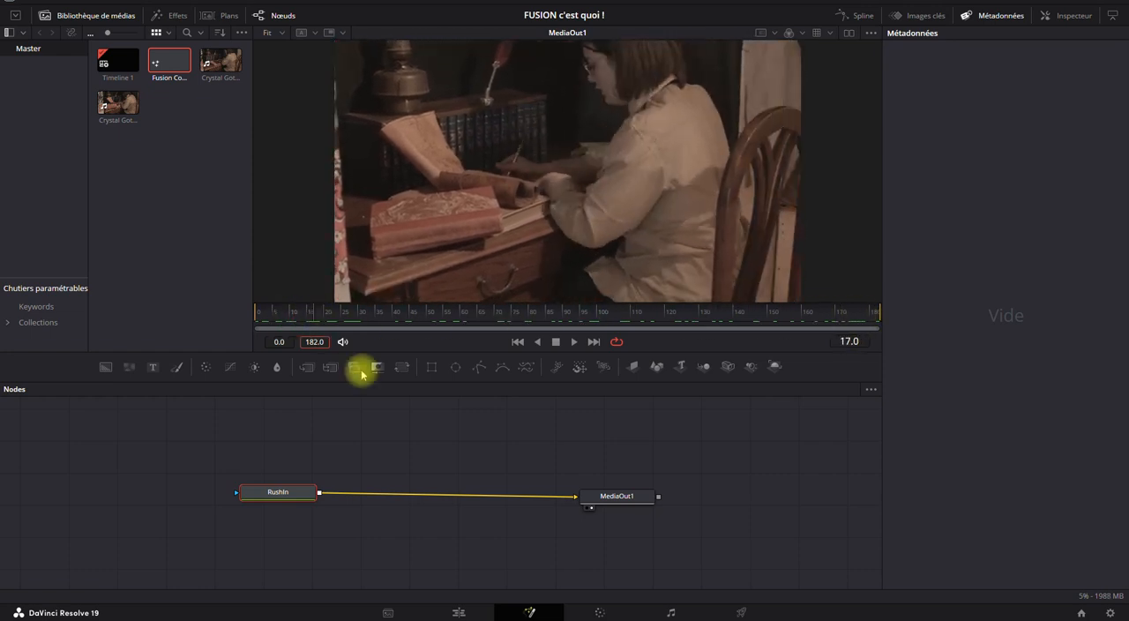
# Lengthen Fusion Composition 1 on the timeline to 00:00:09:07 and check its frame range on the Fusion page.
pyautogui.click(459, 610)
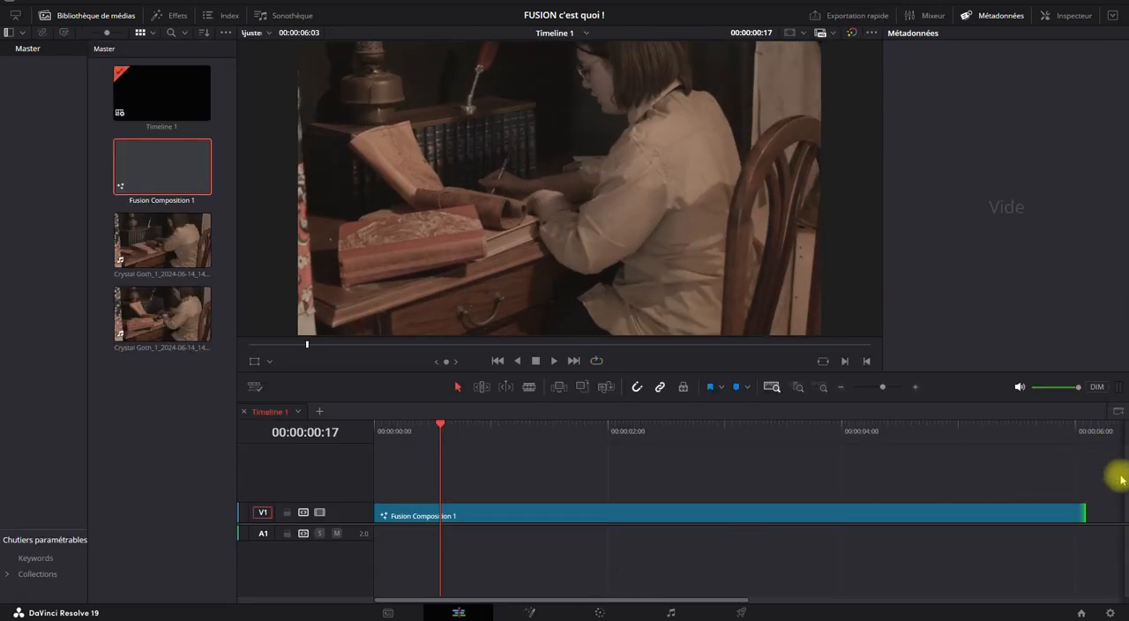
pyautogui.moveTo(1087, 508); pyautogui.dragTo(870, 509)
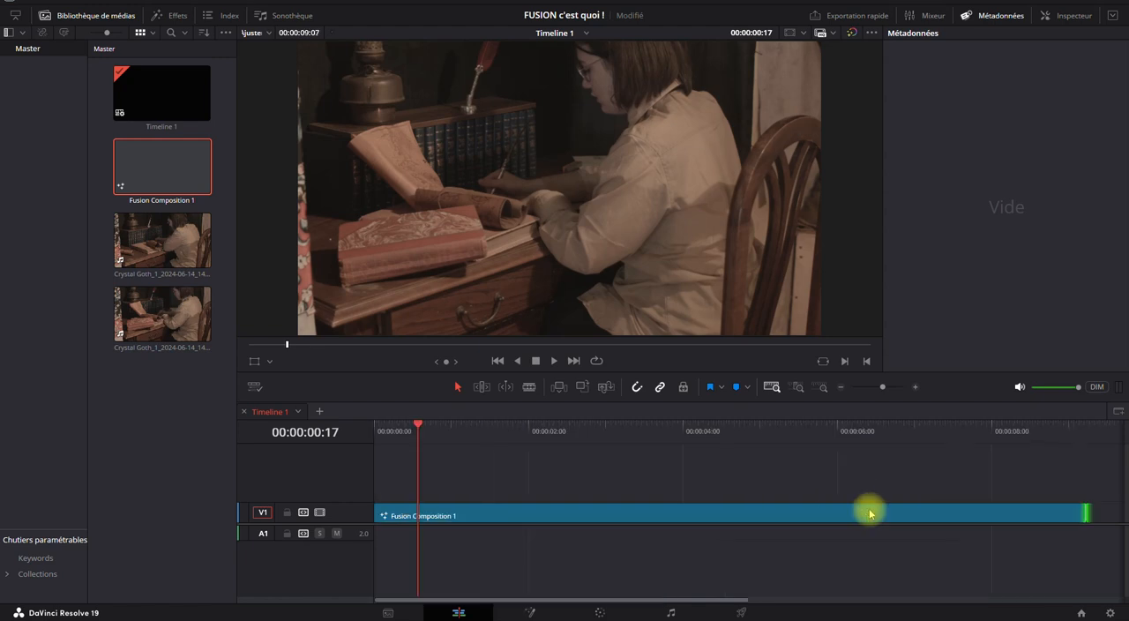
pyautogui.click(530, 610)
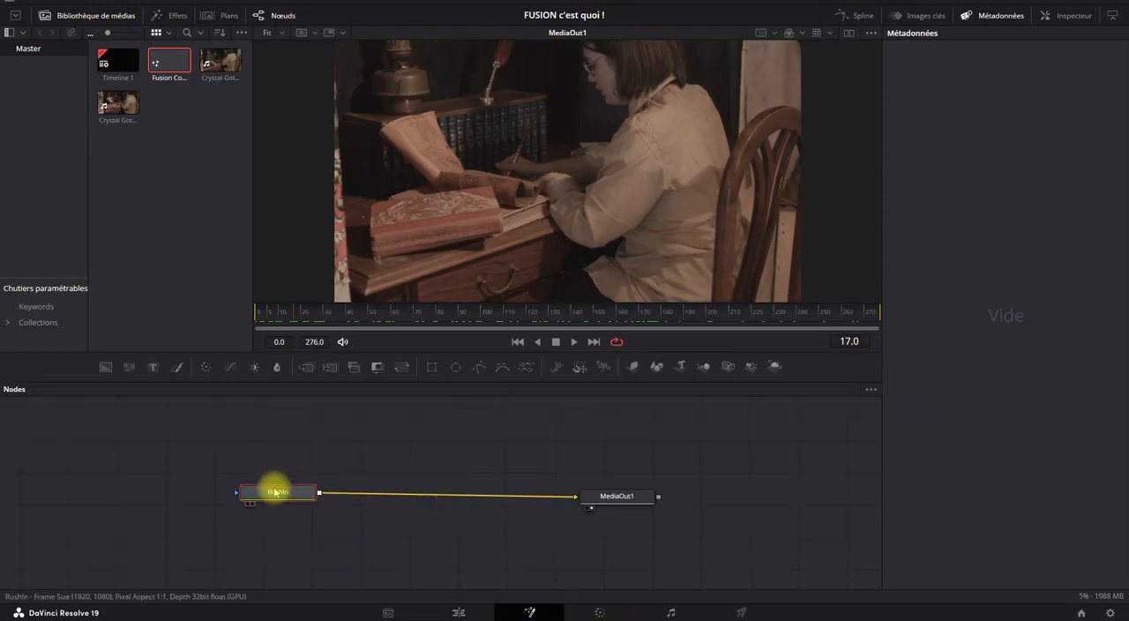
# Delete the RushIn node from the node graph and remove both Crystal Goth clips from the Master bin.
pyautogui.moveTo(275, 493)
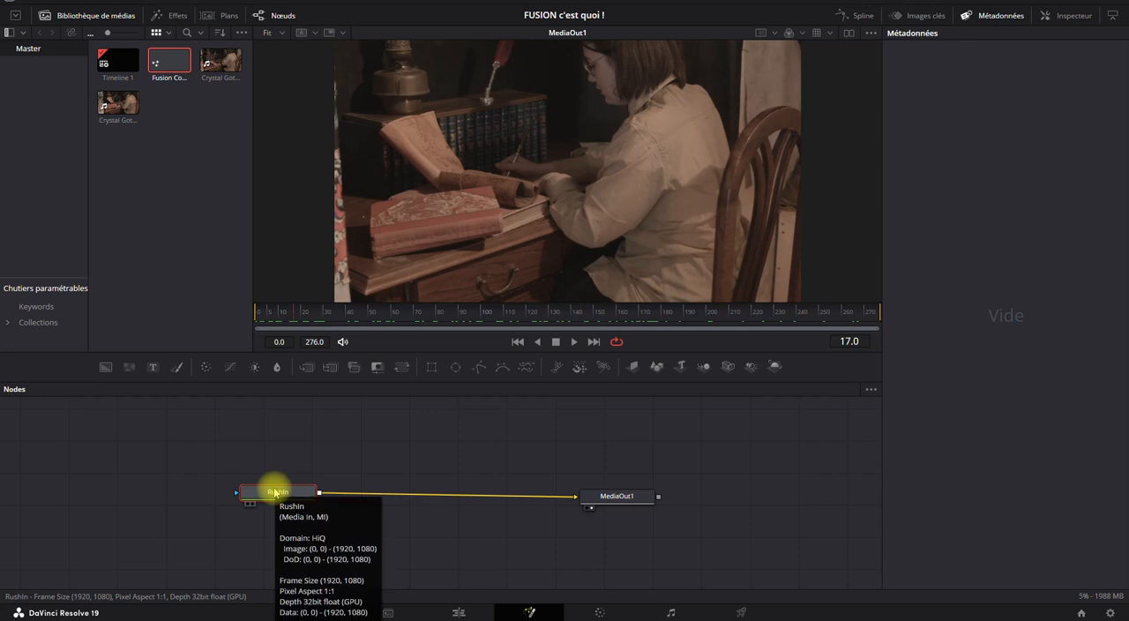
pyautogui.press('Delete')
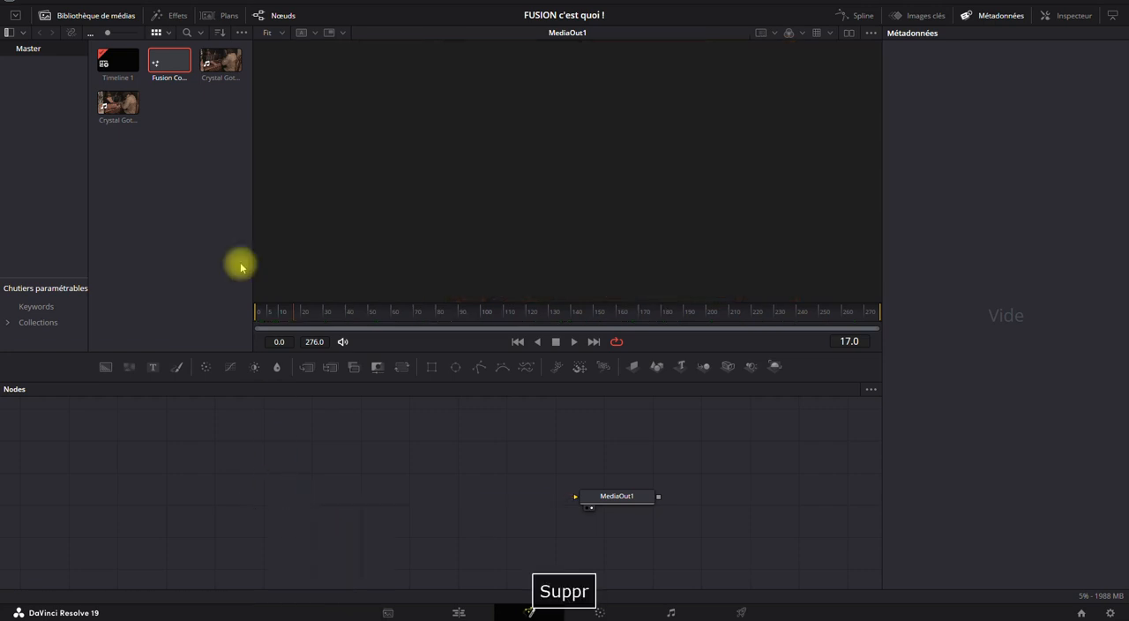
pyautogui.click(224, 60)
pyautogui.press('Delete')
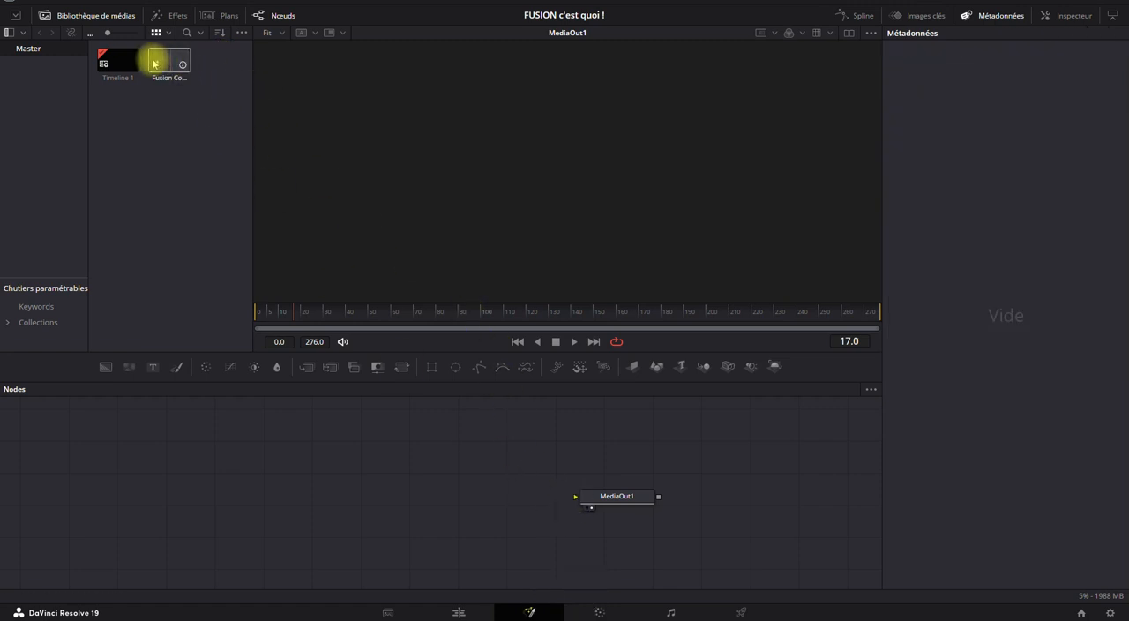
# Try to add Fusion Composition 1 from the Master bin to its own node graph.
pyautogui.moveTo(157, 64); pyautogui.dragTo(249, 479)
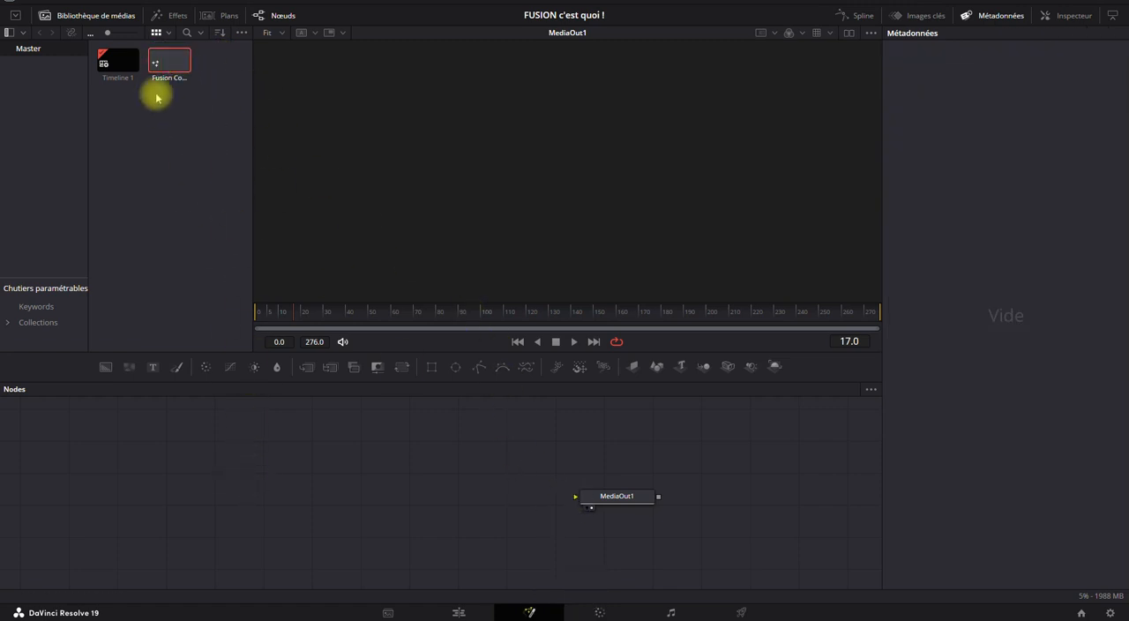
pyautogui.moveTo(171, 59); pyautogui.dragTo(302, 492)
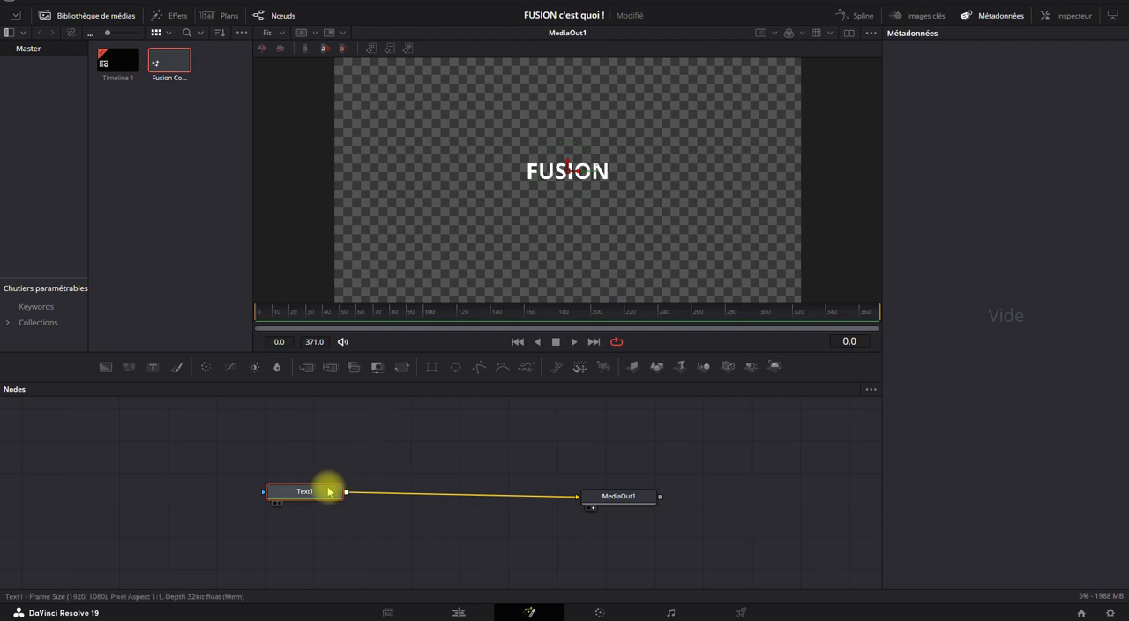
# Replace the Text1 node with a Background node connected to MediaOut1 and show its settings in the Inspector.
pyautogui.press('Delete')
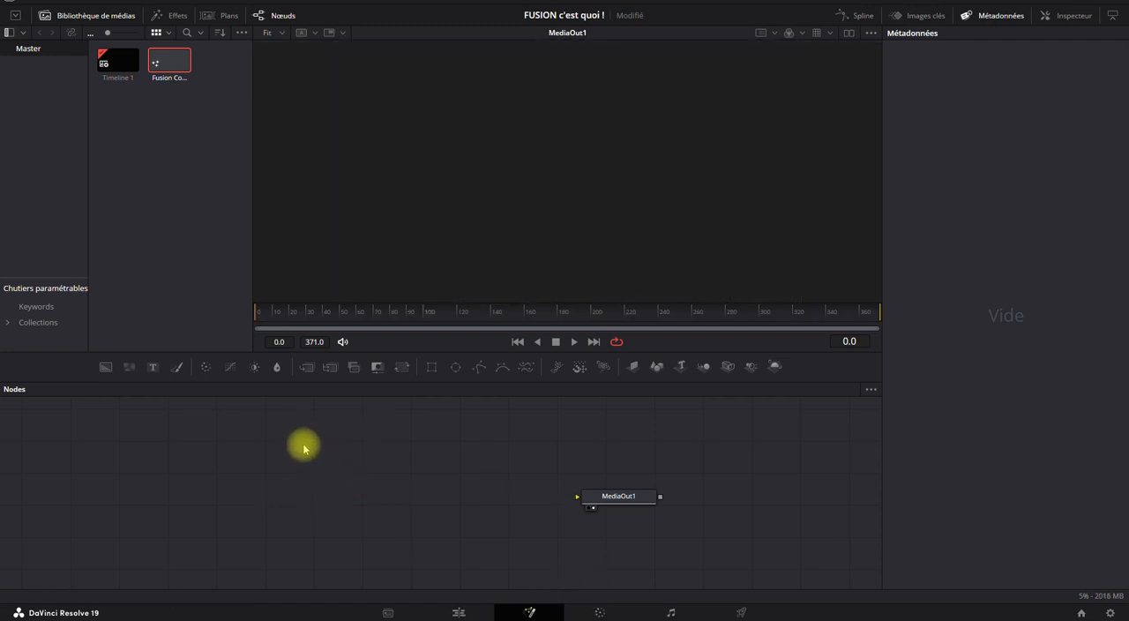
pyautogui.click(106, 366)
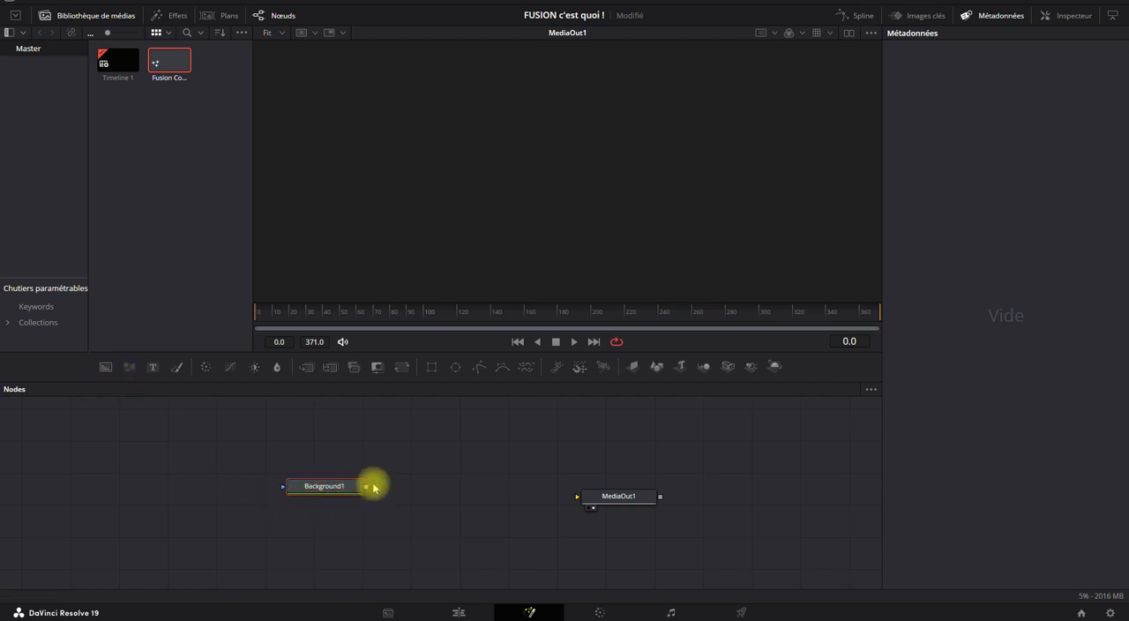
pyautogui.moveTo(365, 486); pyautogui.dragTo(584, 496)
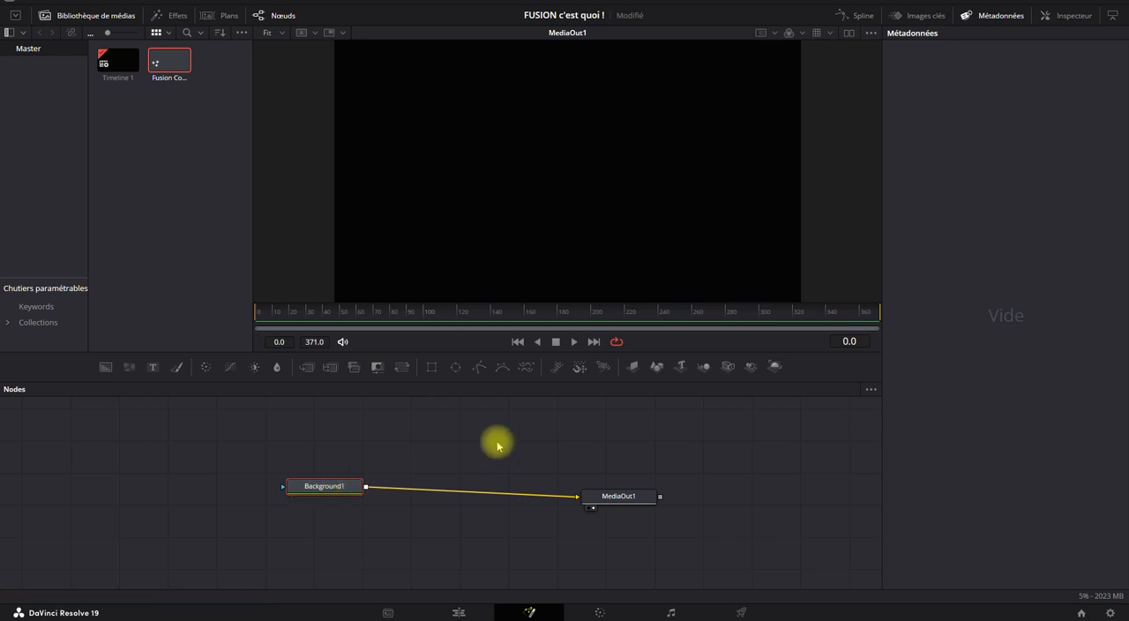
pyautogui.click(1069, 15)
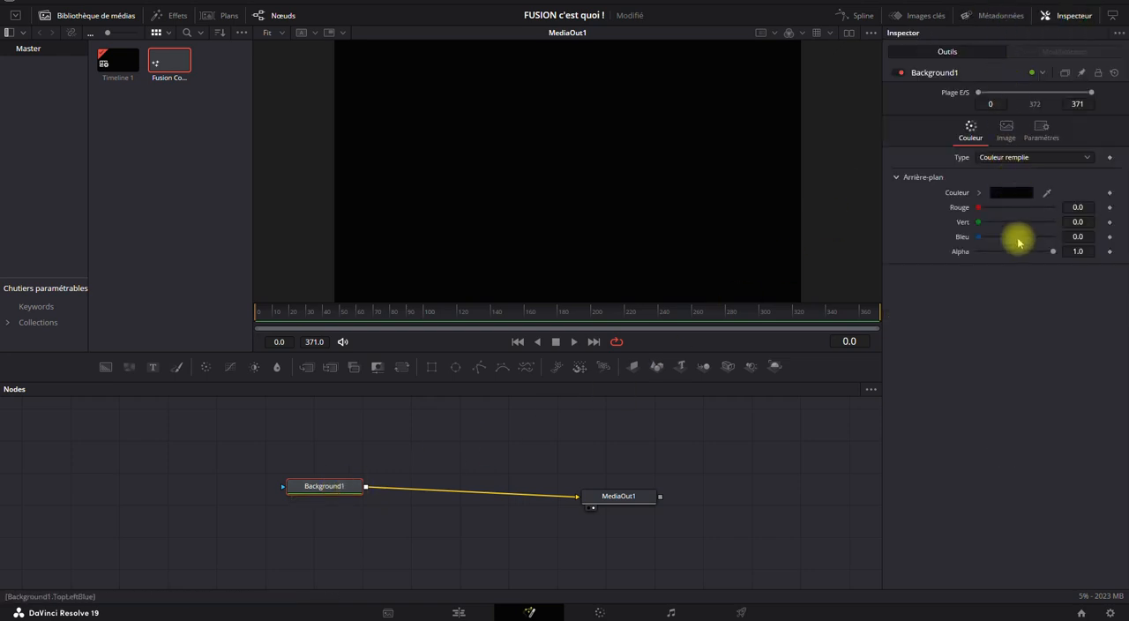
# Give Background1 a golden fill colour, and raise its red value to about 0.87 for an orange tone.
pyautogui.click(1014, 192)
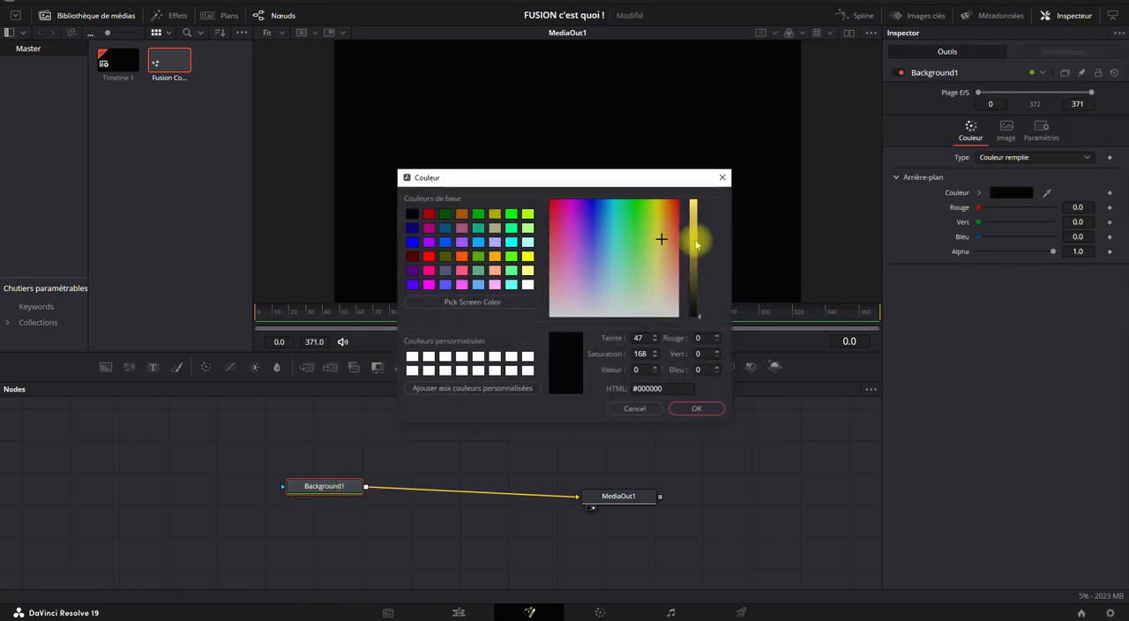
pyautogui.click(701, 240)
pyautogui.click(702, 409)
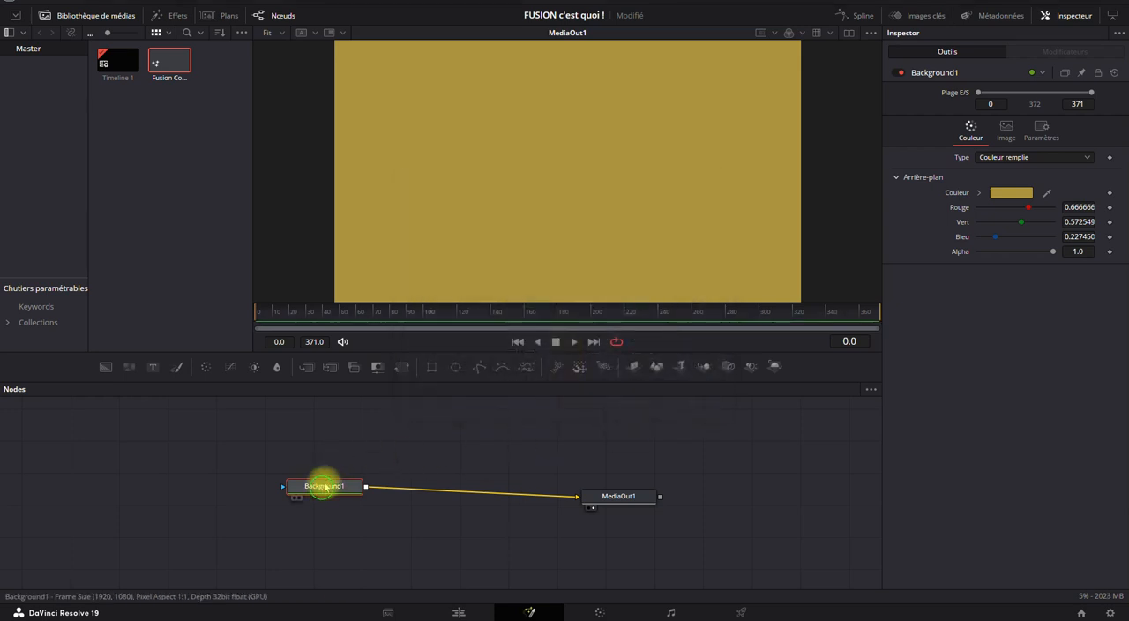
pyautogui.moveTo(322, 490); pyautogui.dragTo(333, 471)
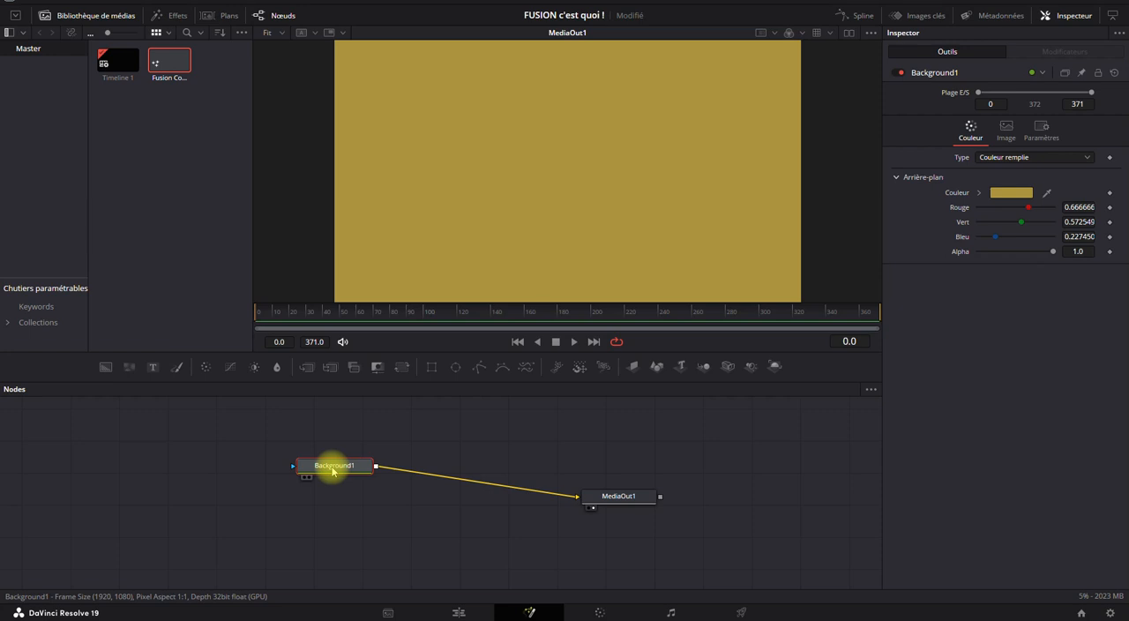
pyautogui.moveTo(985, 209); pyautogui.dragTo(1044, 212)
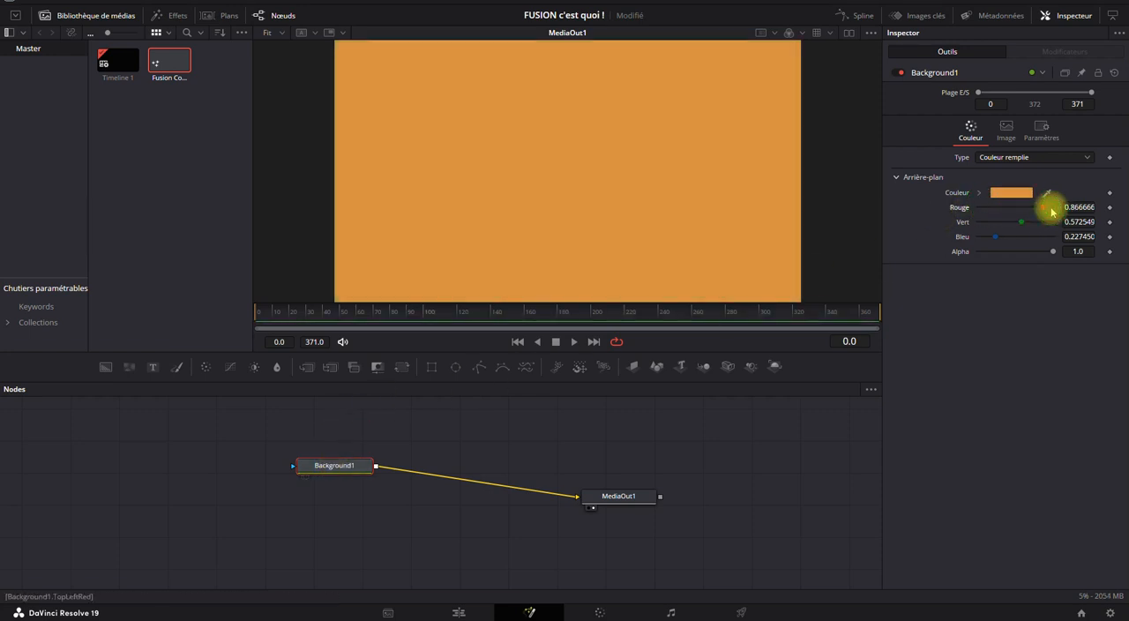
pyautogui.moveTo(335, 464); pyautogui.dragTo(296, 484)
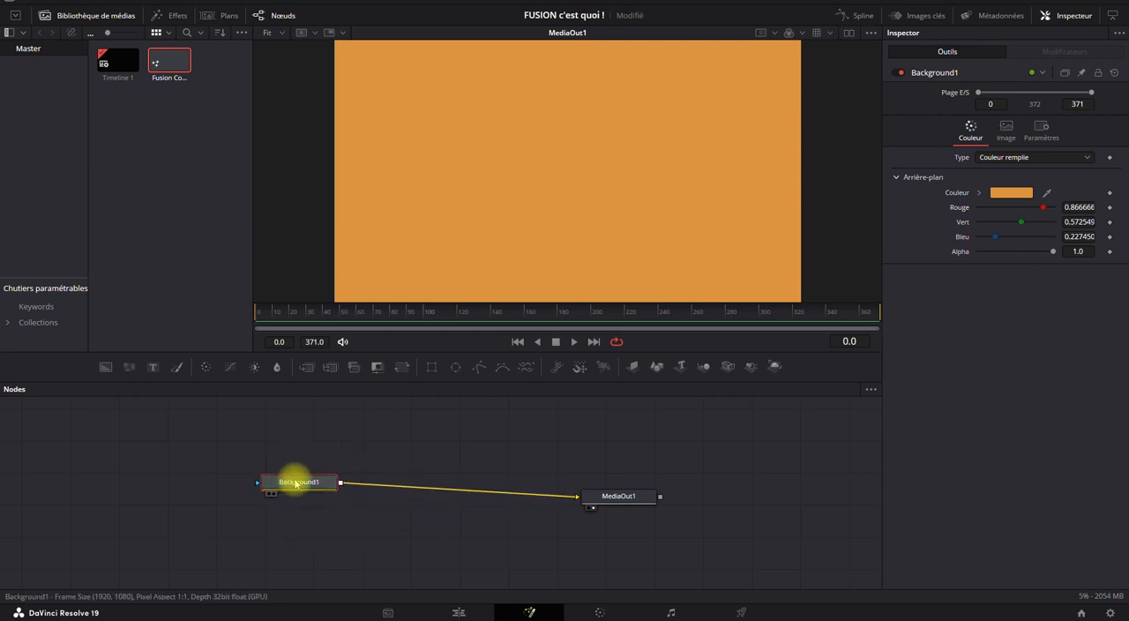
# Try inserting a ColorCurves node directly after the selected Background1 node, and remove it again each time.
pyautogui.click(229, 367)
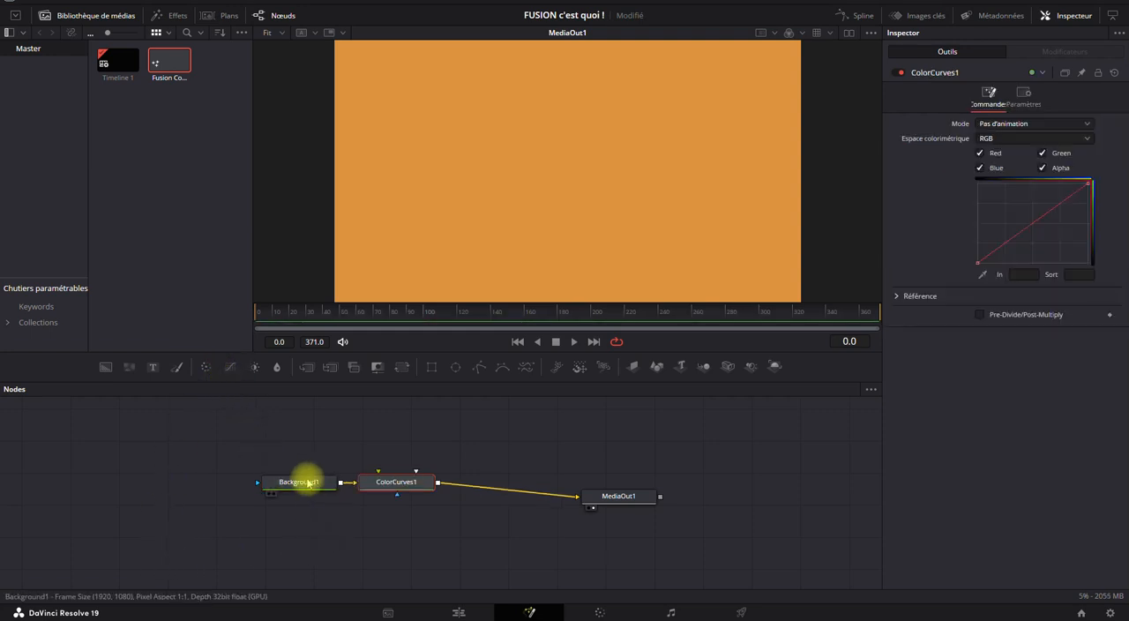
pyautogui.moveTo(377, 483); pyautogui.dragTo(391, 476)
pyautogui.press('Delete')
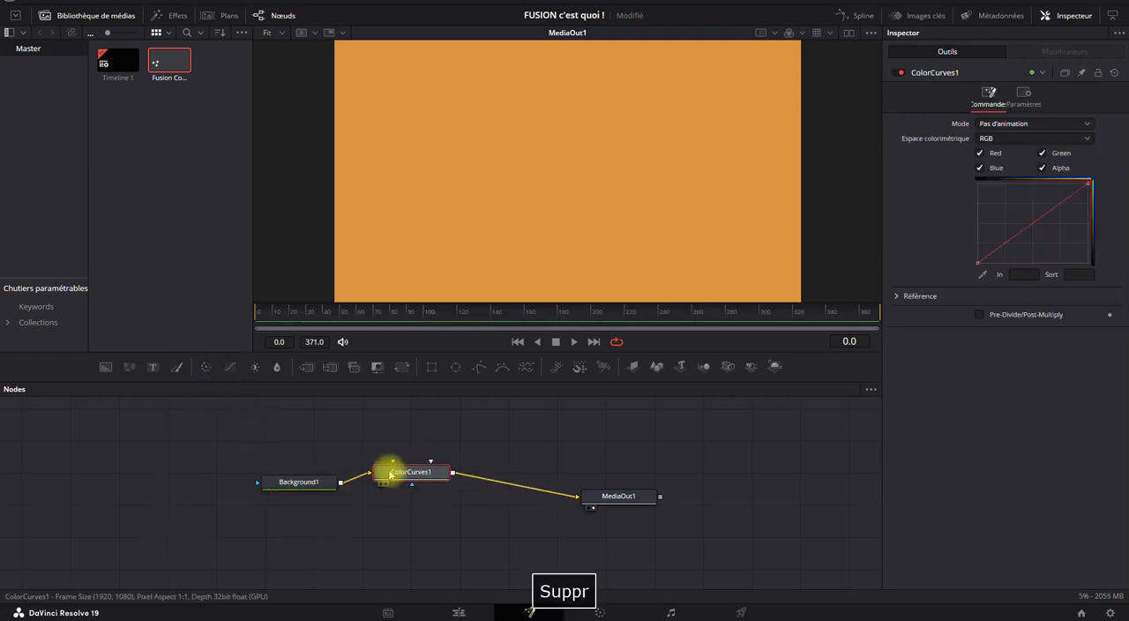
pyautogui.click(282, 482)
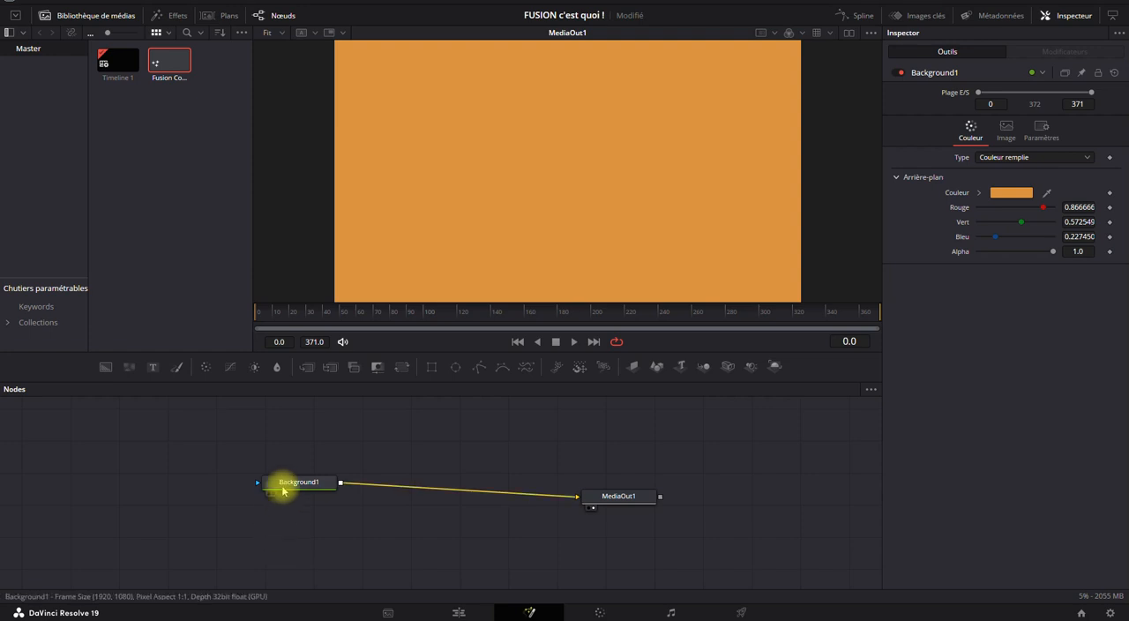
pyautogui.click(230, 368)
pyautogui.moveTo(426, 479)
pyautogui.mouseDown()
pyautogui.moveTo(470, 462)
pyautogui.moveTo(424, 457)
pyautogui.moveTo(418, 468)
pyautogui.mouseUp()
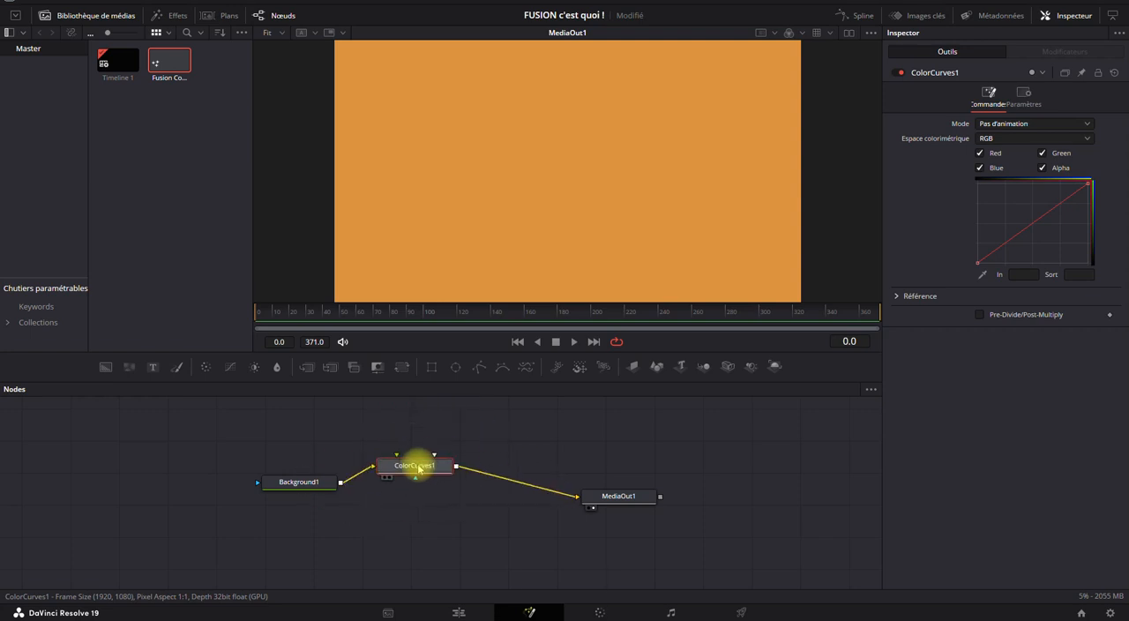
pyautogui.press('Delete')
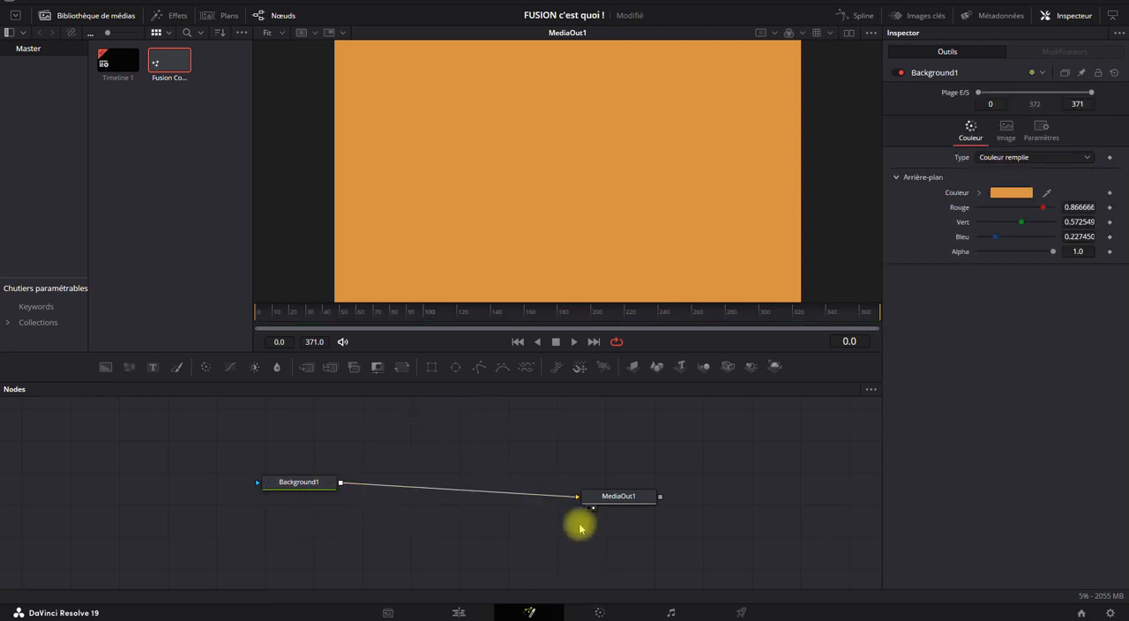
# Add a ColorCurves node between Background1 and MediaOut1, and bend its curve down to about In 0.82, Sort 0.13.
pyautogui.click(228, 369)
pyautogui.moveTo(378, 534); pyautogui.dragTo(451, 451)
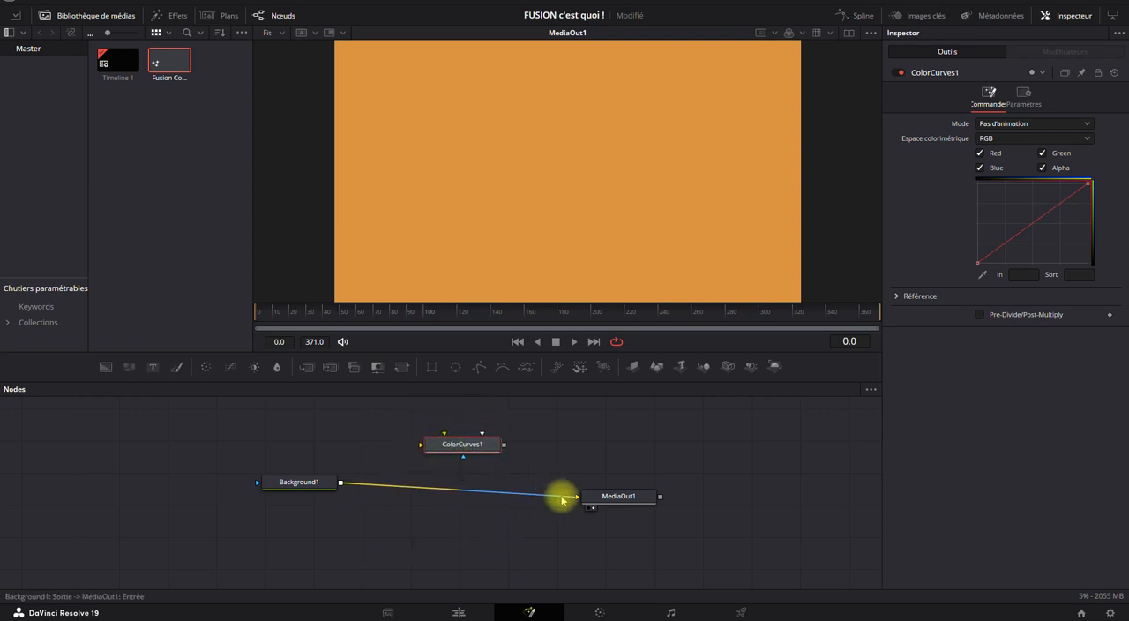
pyautogui.moveTo(562, 500); pyautogui.dragTo(424, 444)
pyautogui.moveTo(504, 444); pyautogui.dragTo(578, 496)
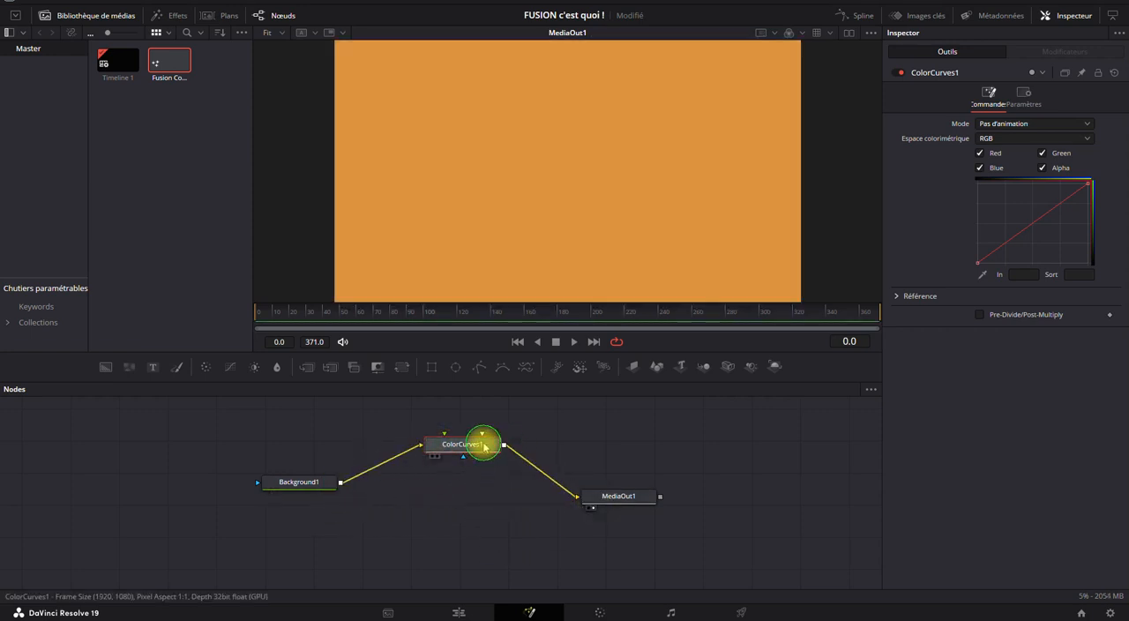
pyautogui.moveTo(544, 479); pyautogui.dragTo(577, 496)
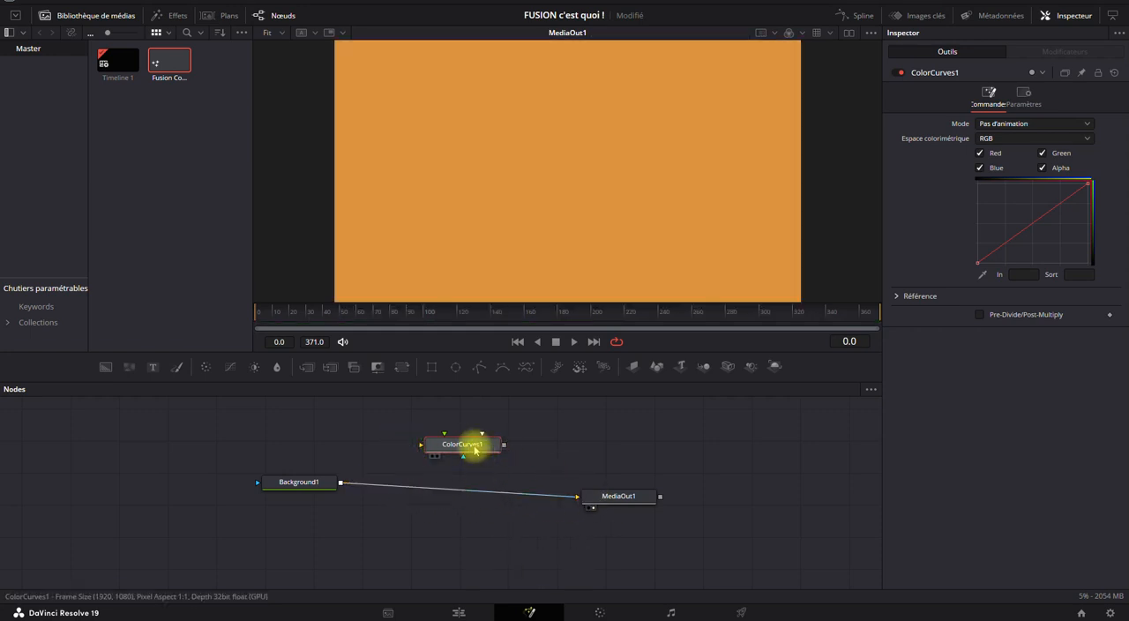
pyautogui.moveTo(475, 447)
pyautogui.mouseDown()
pyautogui.moveTo(529, 434)
pyautogui.moveTo(498, 438)
pyautogui.moveTo(496, 509)
pyautogui.moveTo(497, 474)
pyautogui.moveTo(453, 453)
pyautogui.moveTo(470, 454)
pyautogui.mouseUp()
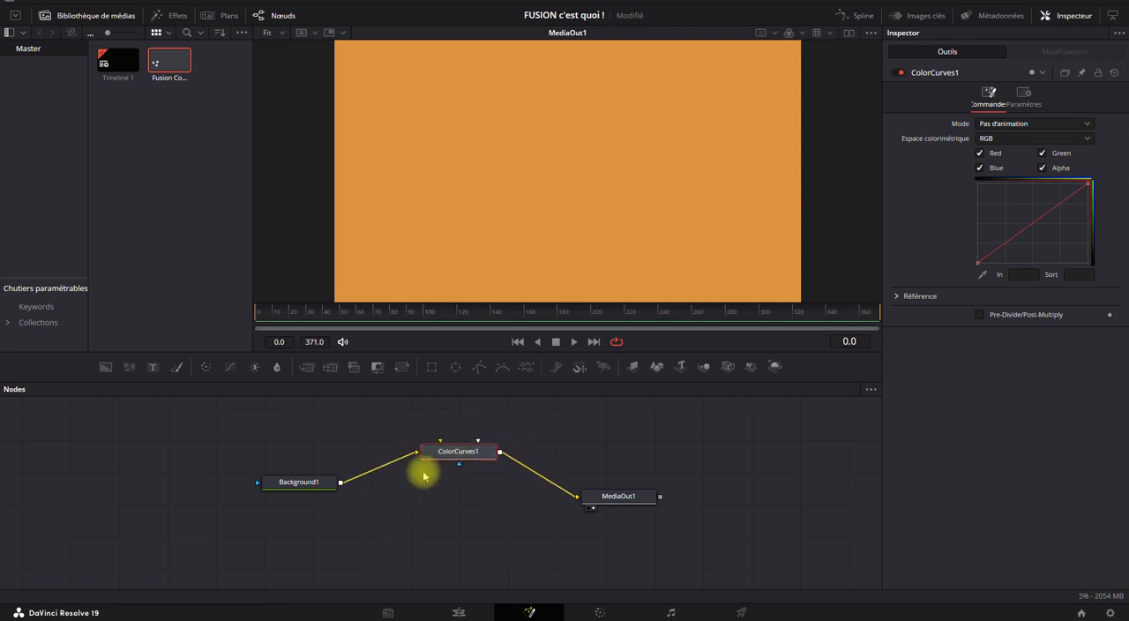
pyautogui.moveTo(1025, 231); pyautogui.dragTo(1068, 257)
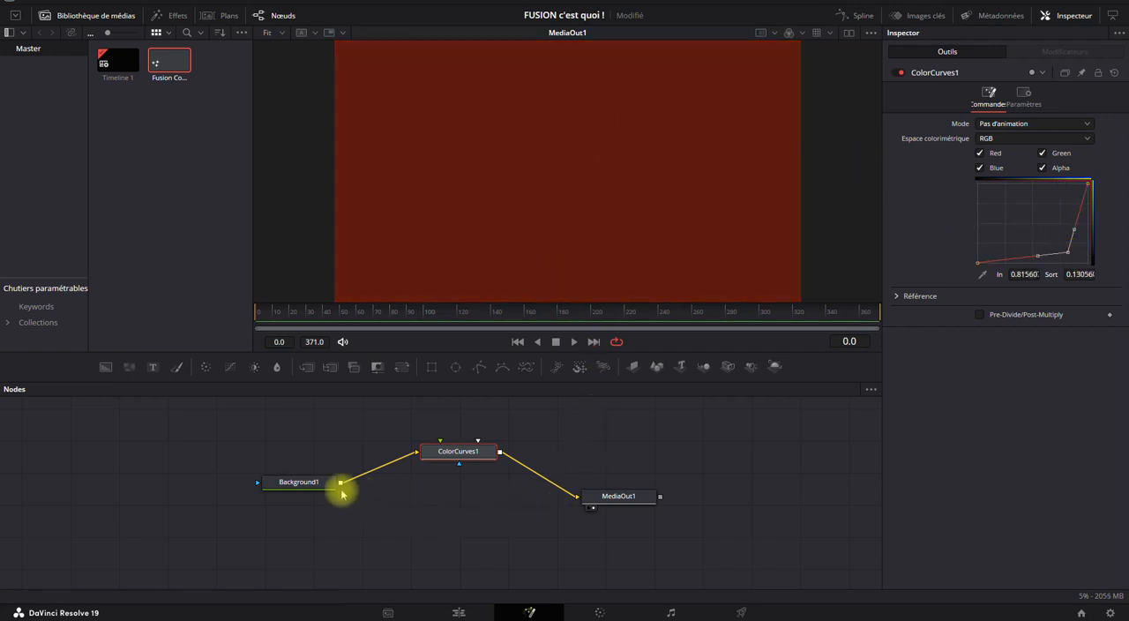
# Hide the media library, show Background1 and MediaOut1 side by side in two viewers set to Fit, and save the project.
pyautogui.click(77, 15)
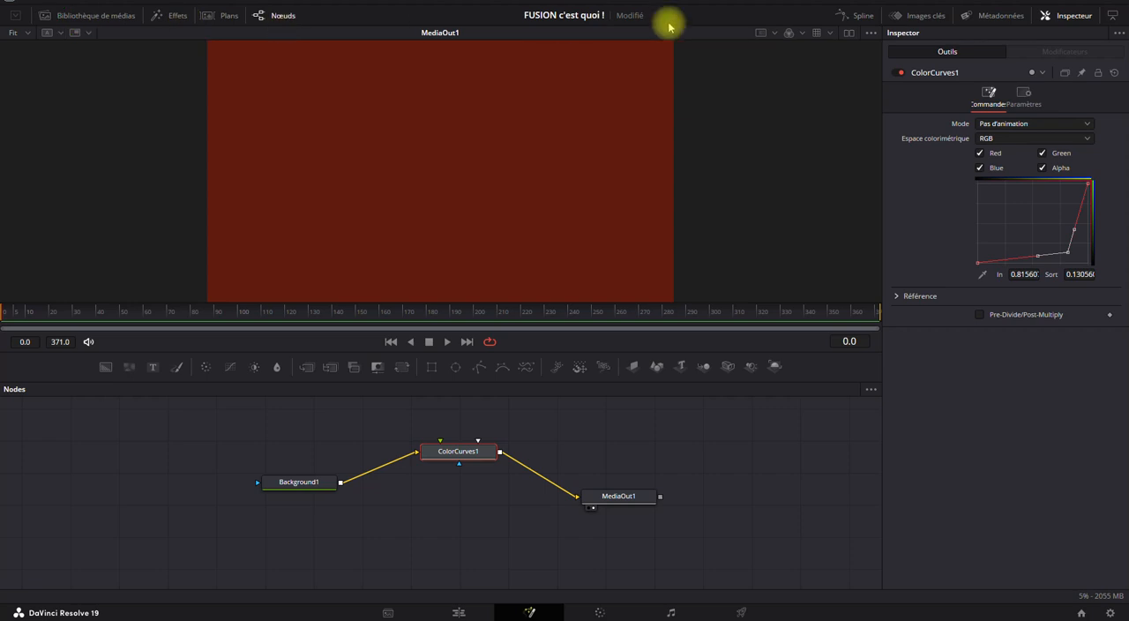
pyautogui.click(848, 34)
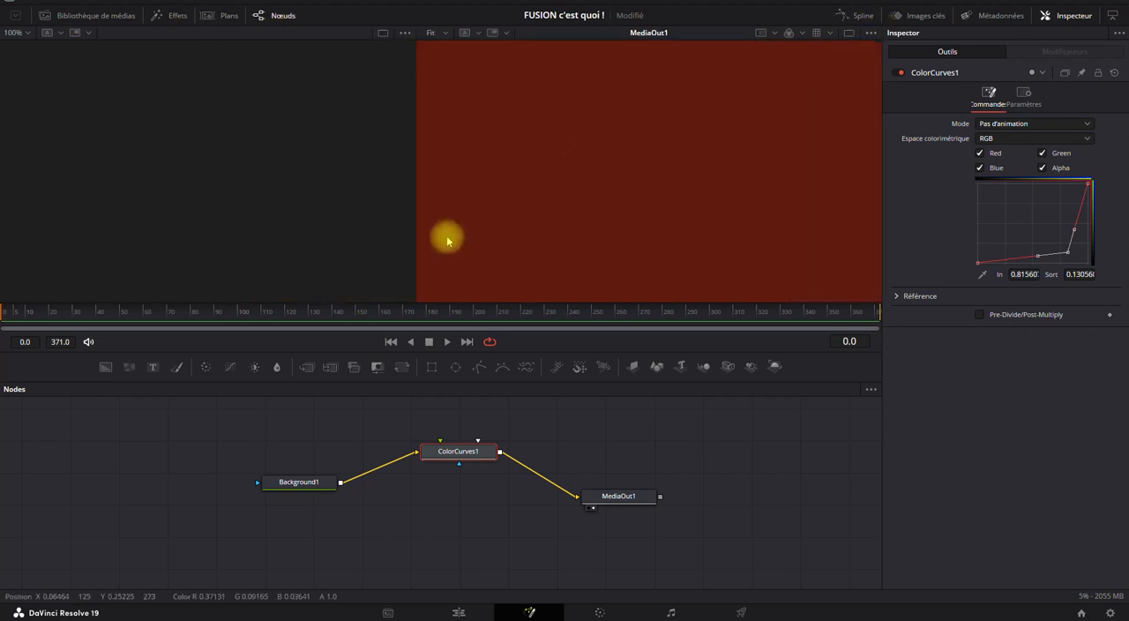
pyautogui.click(29, 34)
pyautogui.click(30, 35)
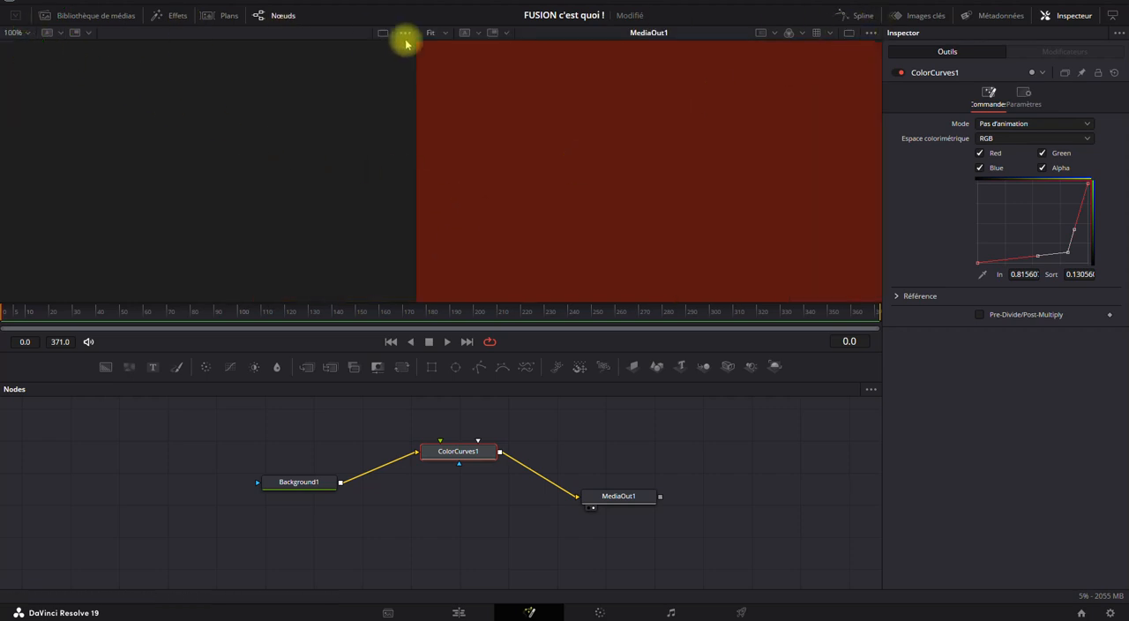
pyautogui.click(447, 35)
pyautogui.click(445, 50)
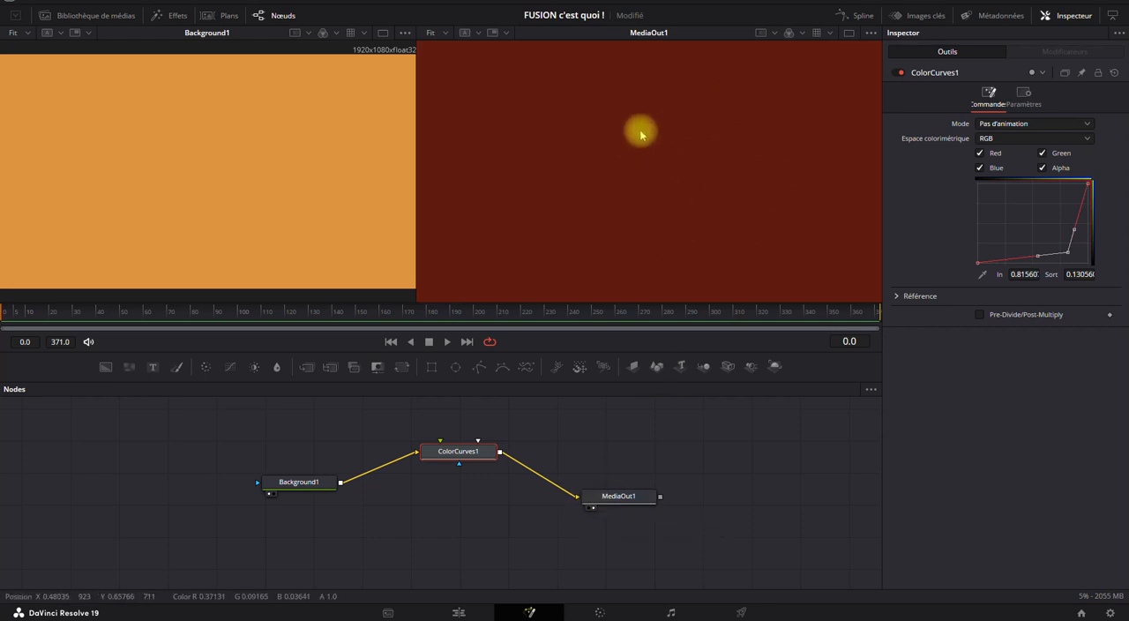
pyautogui.hotkey('ctrl', 's')
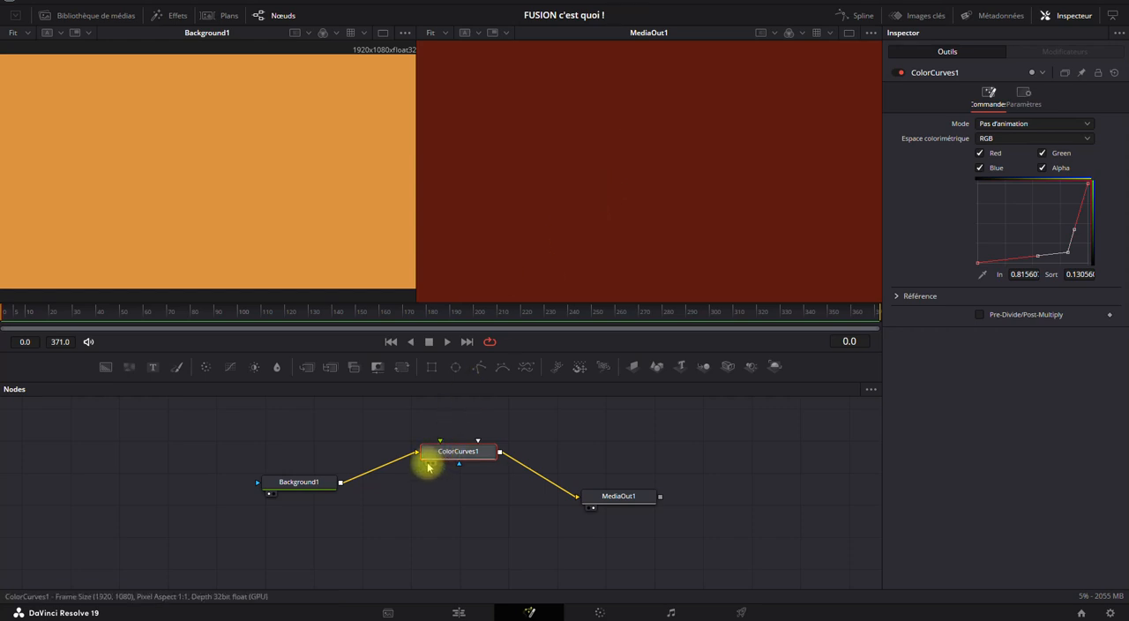
# Show ColorCurves1 in the first viewer, and compare the Inspector settings of Background1 and ColorCurves1.
pyautogui.click(427, 466)
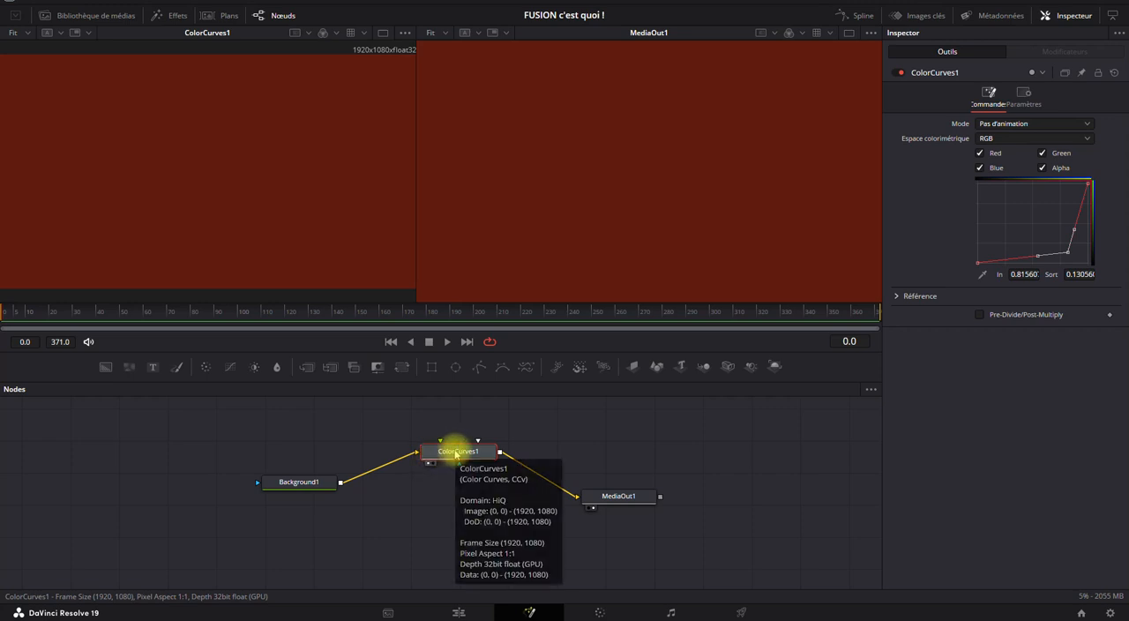
pyautogui.moveTo(310, 485)
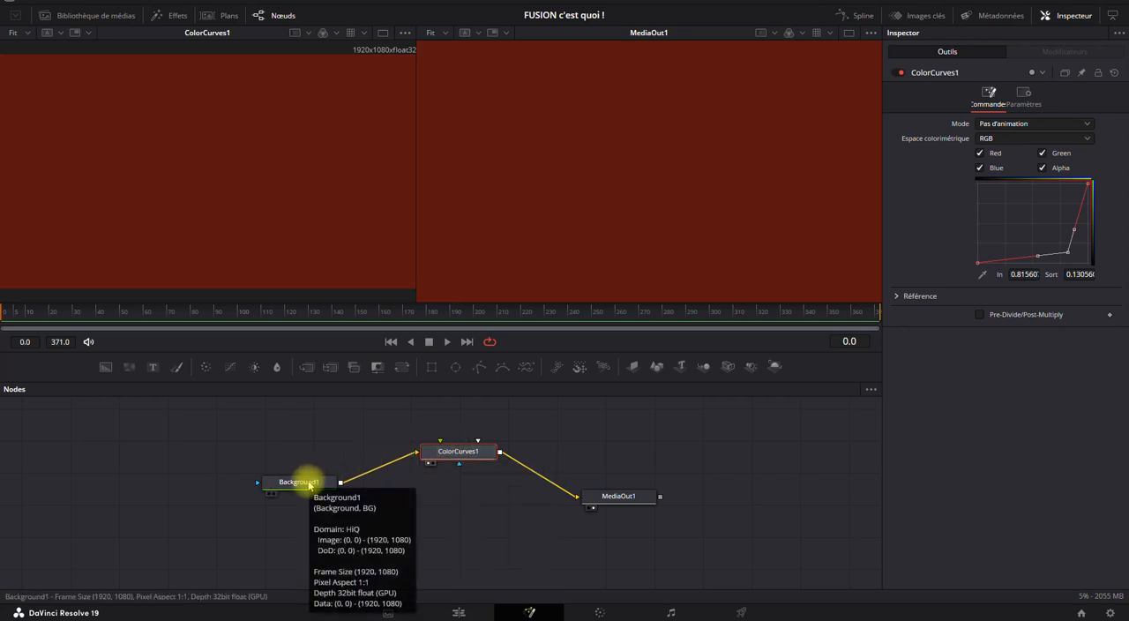
pyautogui.click(304, 482)
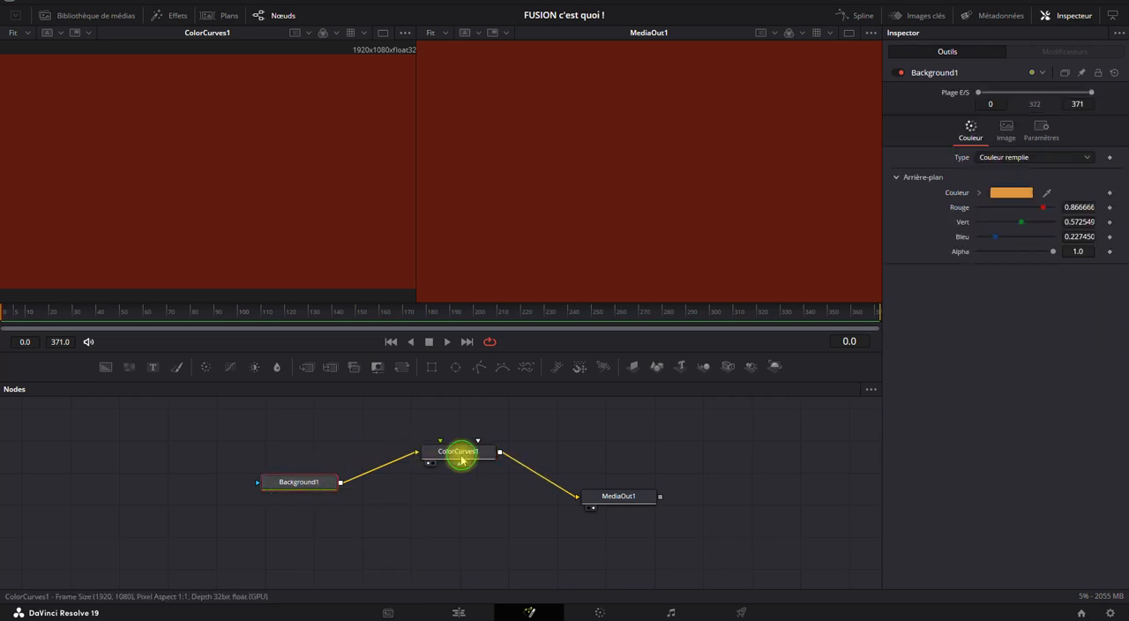
pyautogui.click(438, 457)
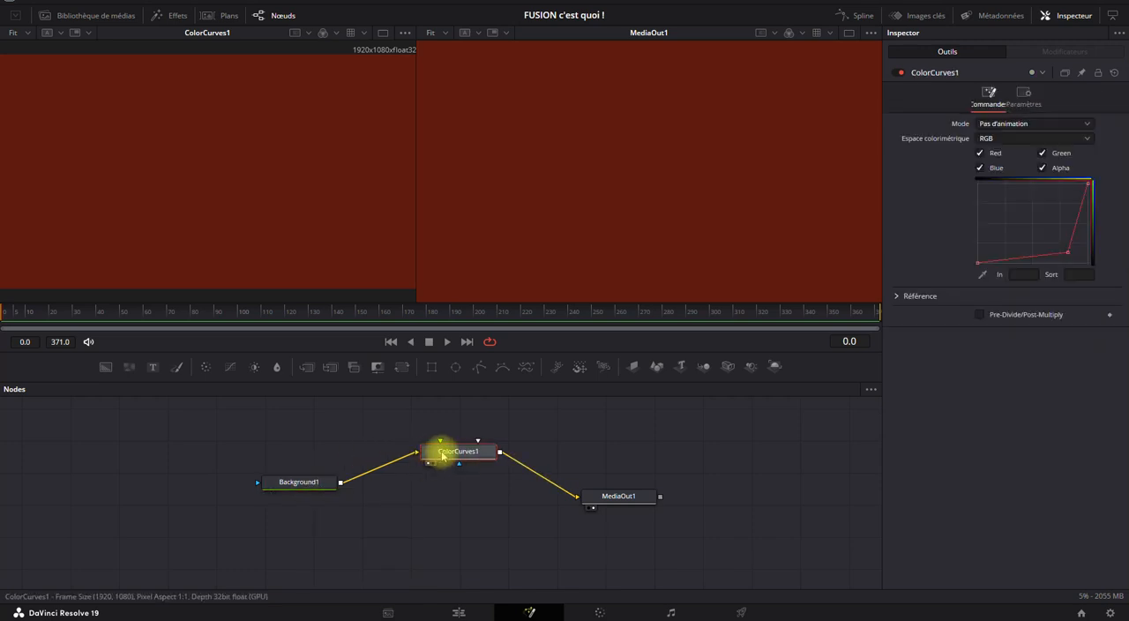
pyautogui.moveTo(442, 455)
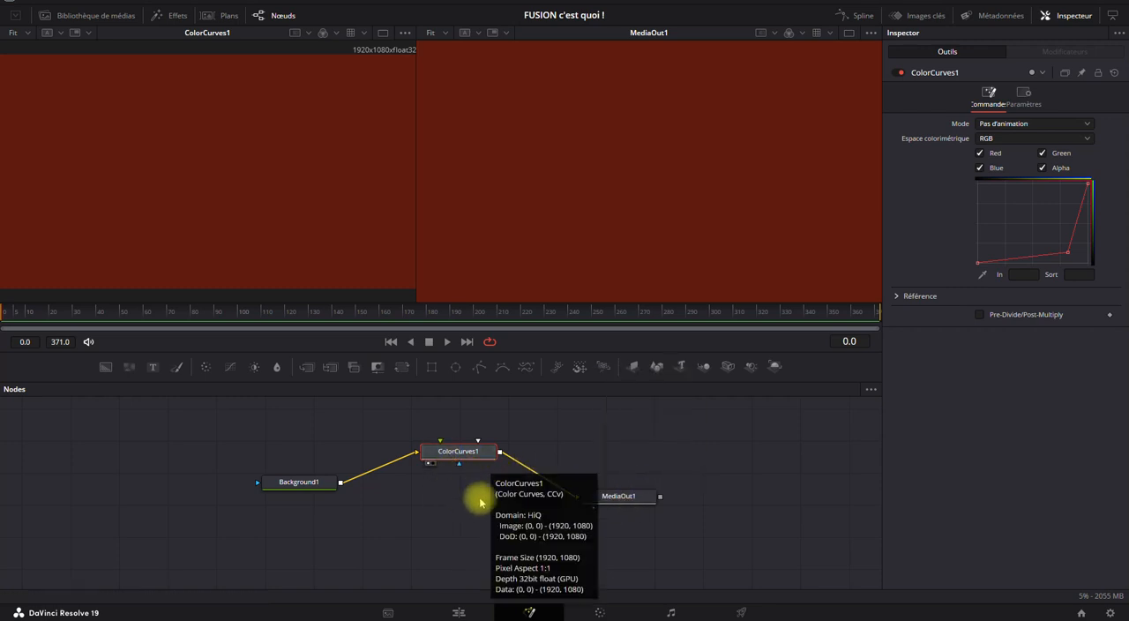
# Move Background1 and ColorCurves1 further from MediaOut1 to make room in the node graph.
pyautogui.moveTo(522, 441); pyautogui.dragTo(559, 517)
pyautogui.moveTo(328, 482); pyautogui.dragTo(218, 479)
pyautogui.moveTo(445, 454); pyautogui.dragTo(341, 437)
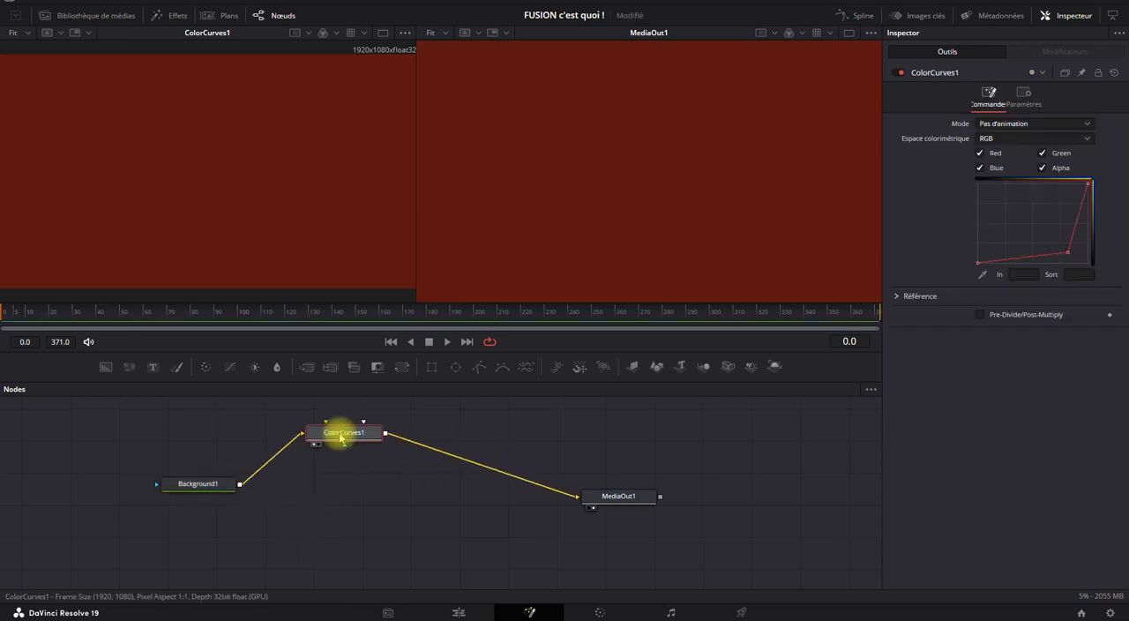
# Insert a ColorCorrector node after ColorCurves1, and tint its Master range blue with an intensity of 1.0.
pyautogui.click(208, 369)
pyautogui.click(444, 431)
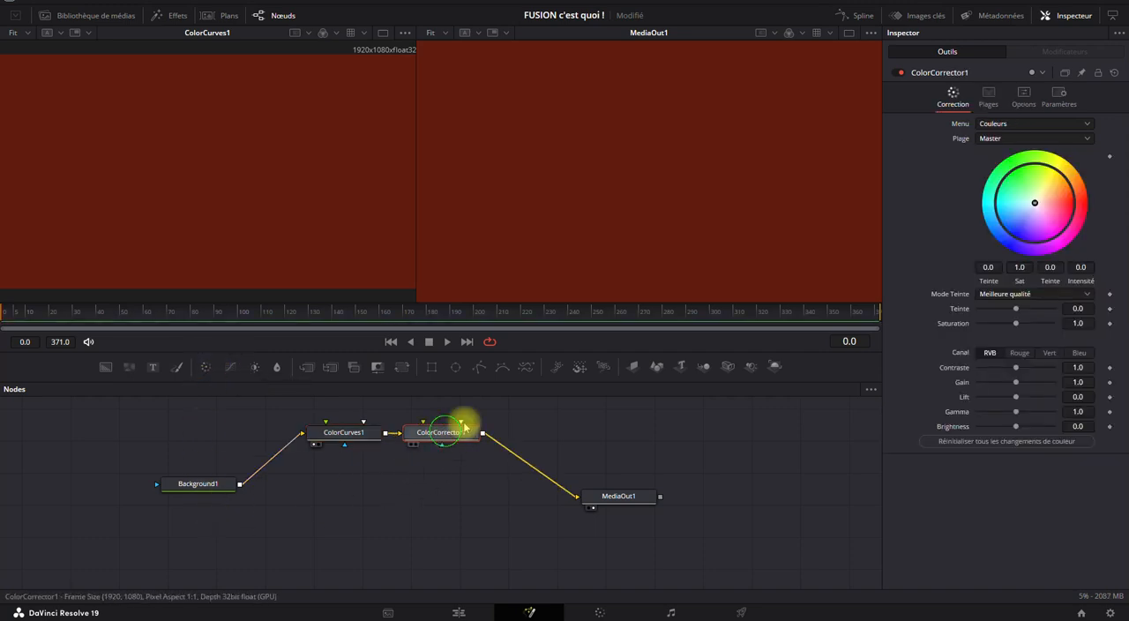
pyautogui.moveTo(1022, 230); pyautogui.dragTo(1007, 234)
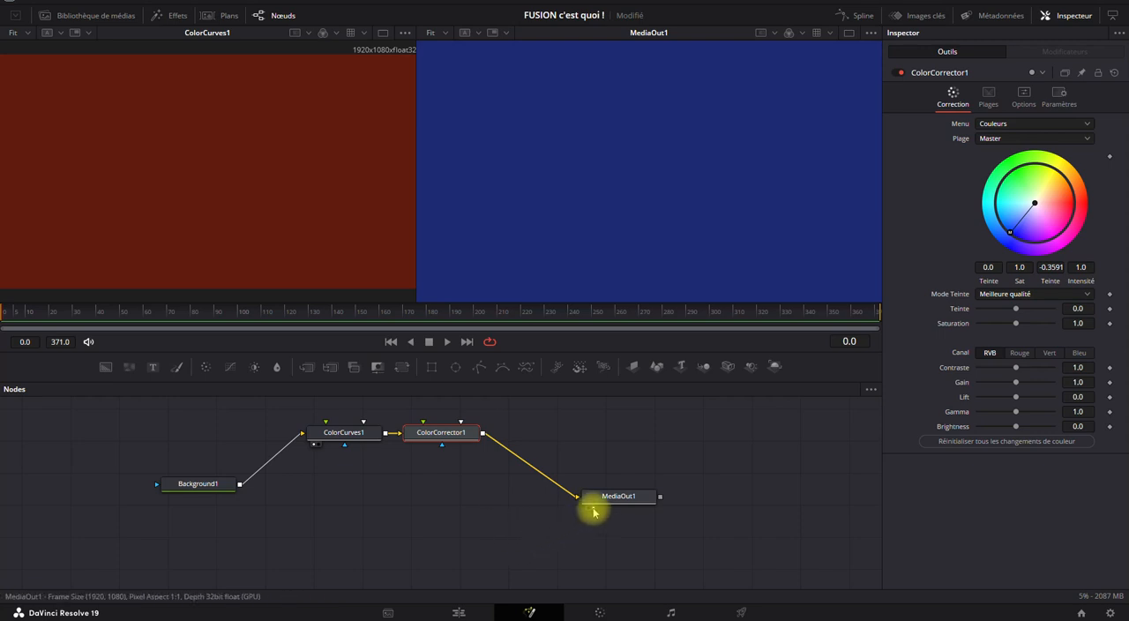
pyautogui.moveTo(606, 500)
# Display Background1, ColorCurves1 and ColorCorrector1 in turn in the first viewer to compare each stage with MediaOut1.
pyautogui.moveTo(573, 405); pyautogui.dragTo(116, 530)
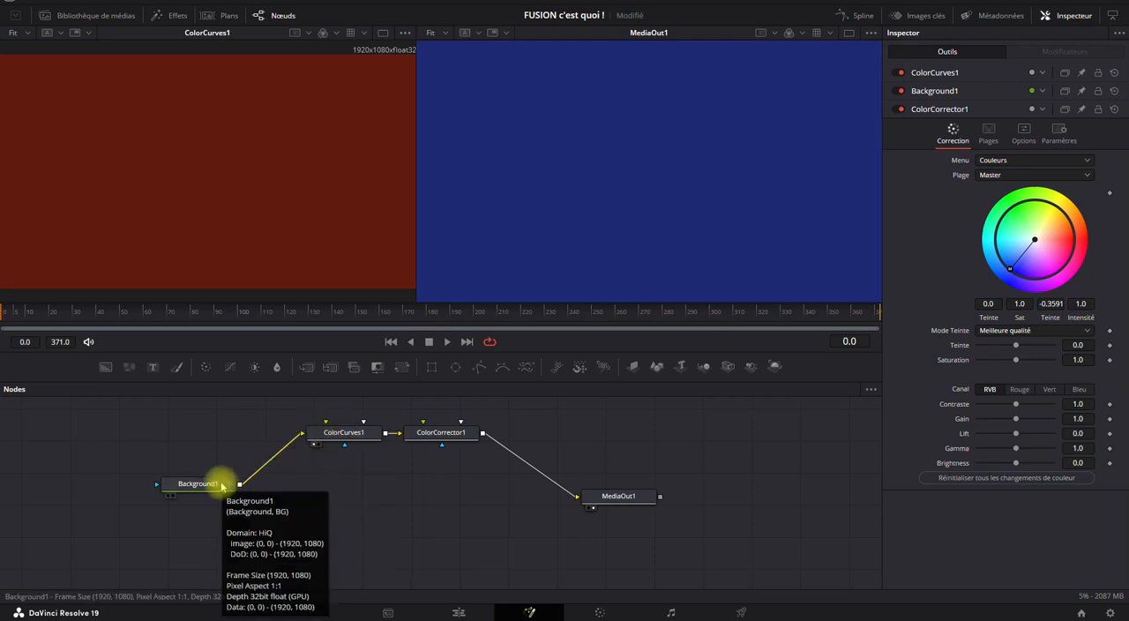
pyautogui.click(168, 499)
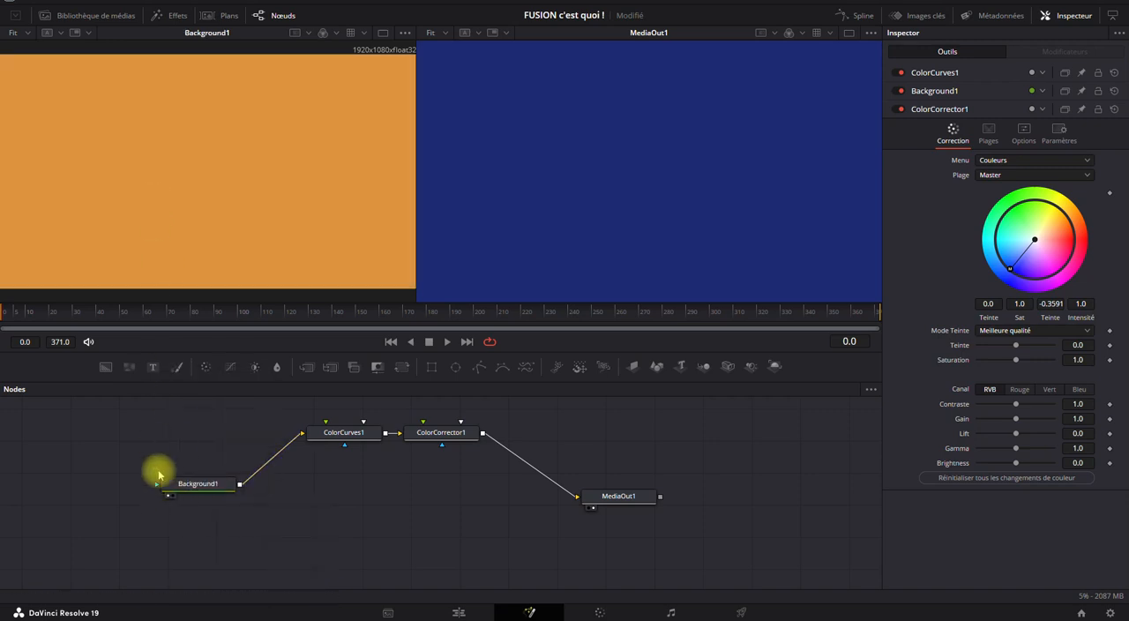
pyautogui.click(313, 446)
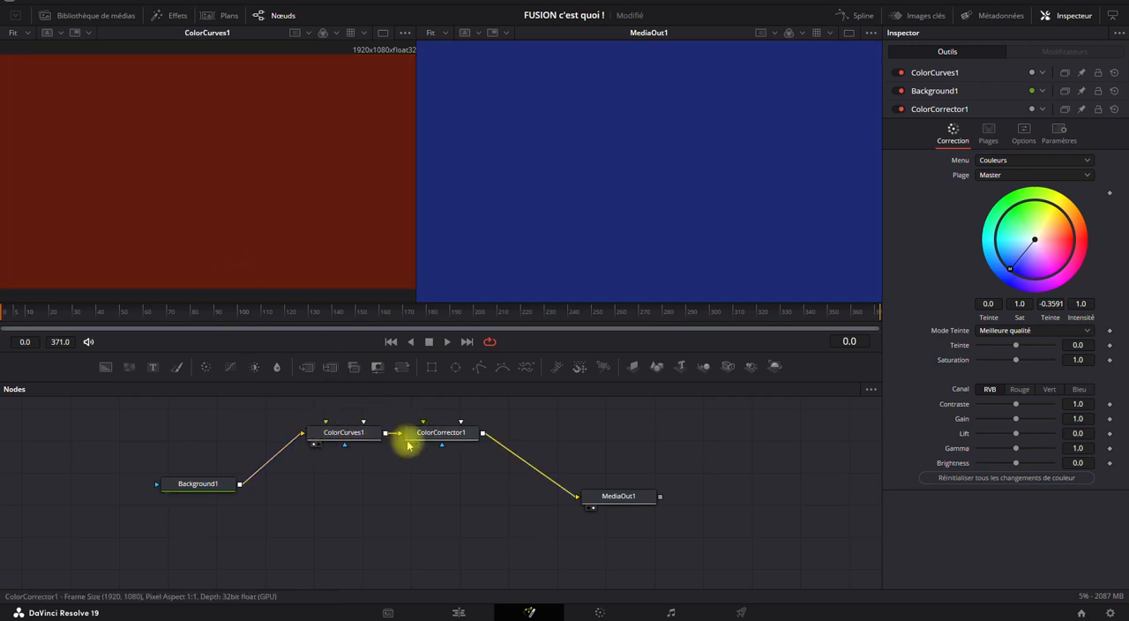
pyautogui.moveTo(408, 445); pyautogui.dragTo(207, 128)
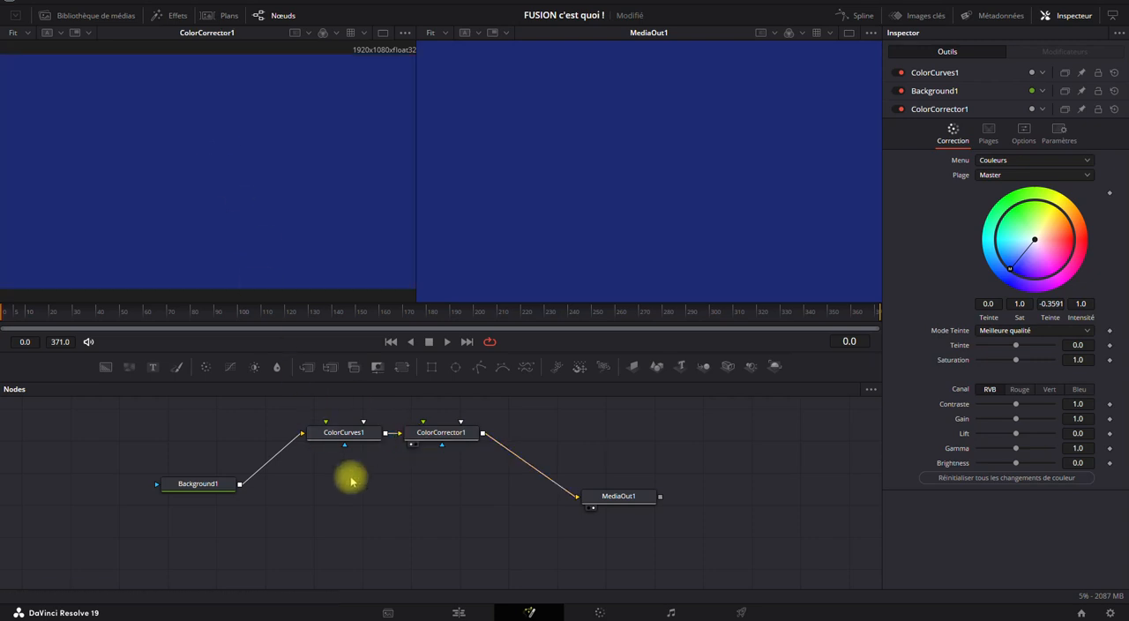
pyautogui.click(438, 433)
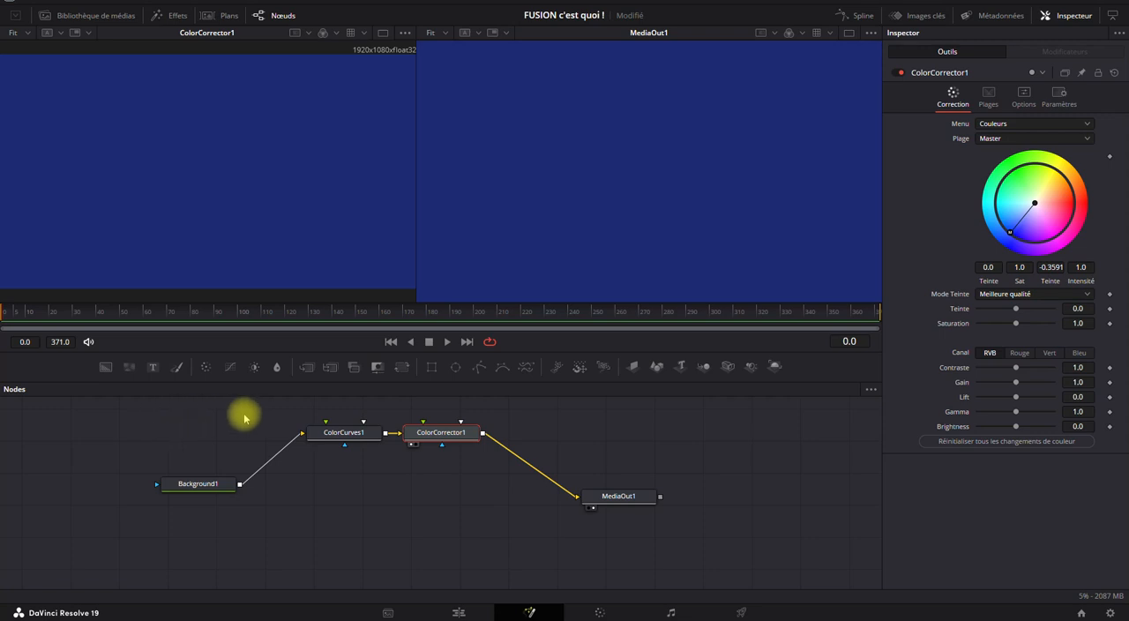
# Delete the ColorCurves1, ColorCorrector1 and Background1 nodes, and add a Text node to the graph.
pyautogui.moveTo(300, 420); pyautogui.dragTo(466, 497)
pyautogui.press('Delete')
pyautogui.moveTo(208, 484); pyautogui.dragTo(329, 490)
pyautogui.press('Delete')
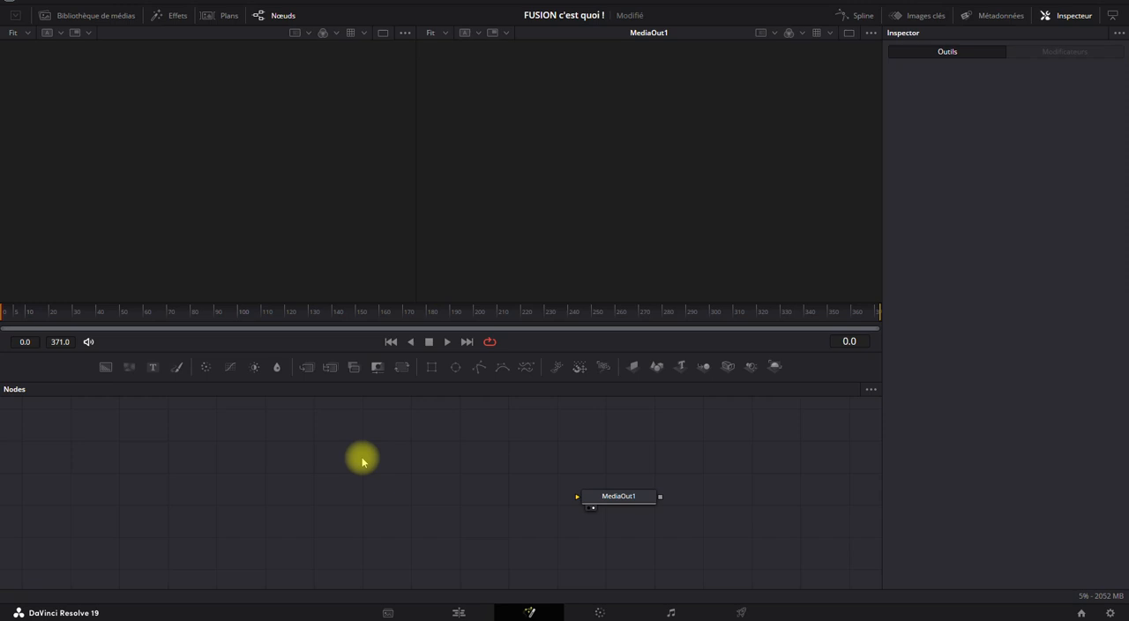
pyautogui.click(152, 367)
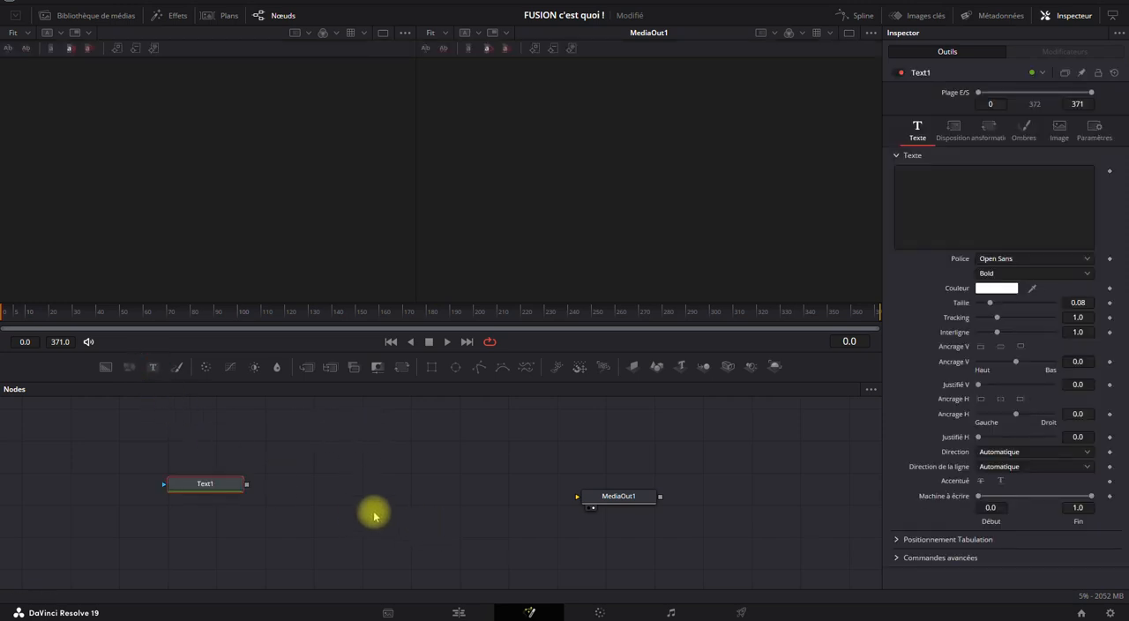
# Move Text1 higher in the node graph and add an unconnected Background node directly beneath it.
pyautogui.moveTo(219, 479); pyautogui.dragTo(294, 426)
pyautogui.click(105, 367)
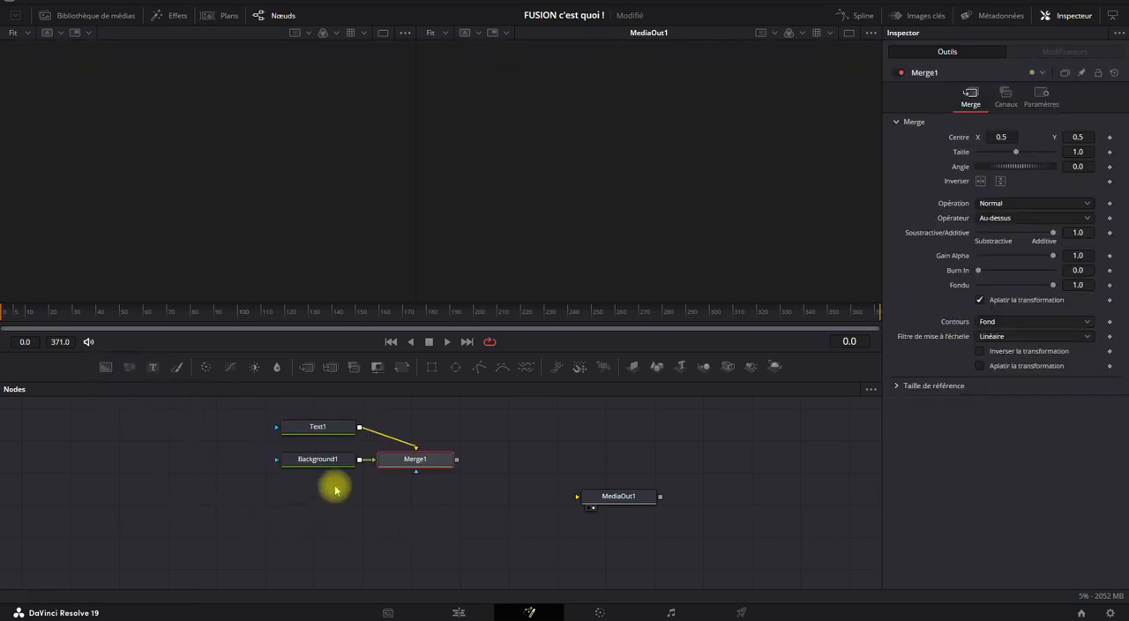
pyautogui.hotkey('ctrl', 'z')
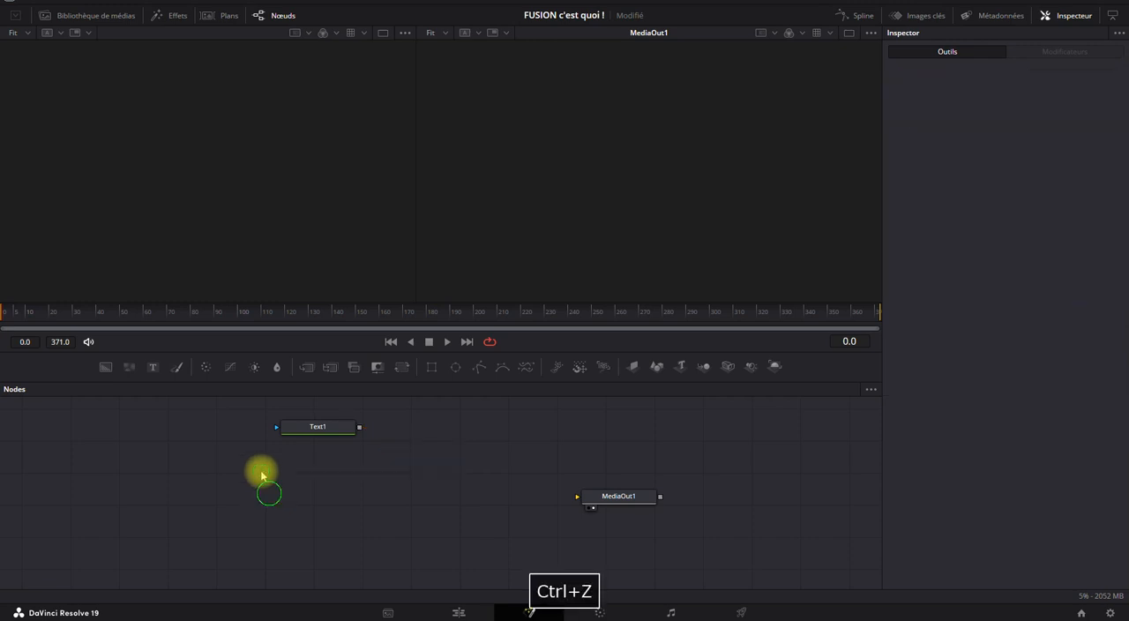
pyautogui.click(105, 366)
pyautogui.moveTo(280, 507); pyautogui.dragTo(320, 523)
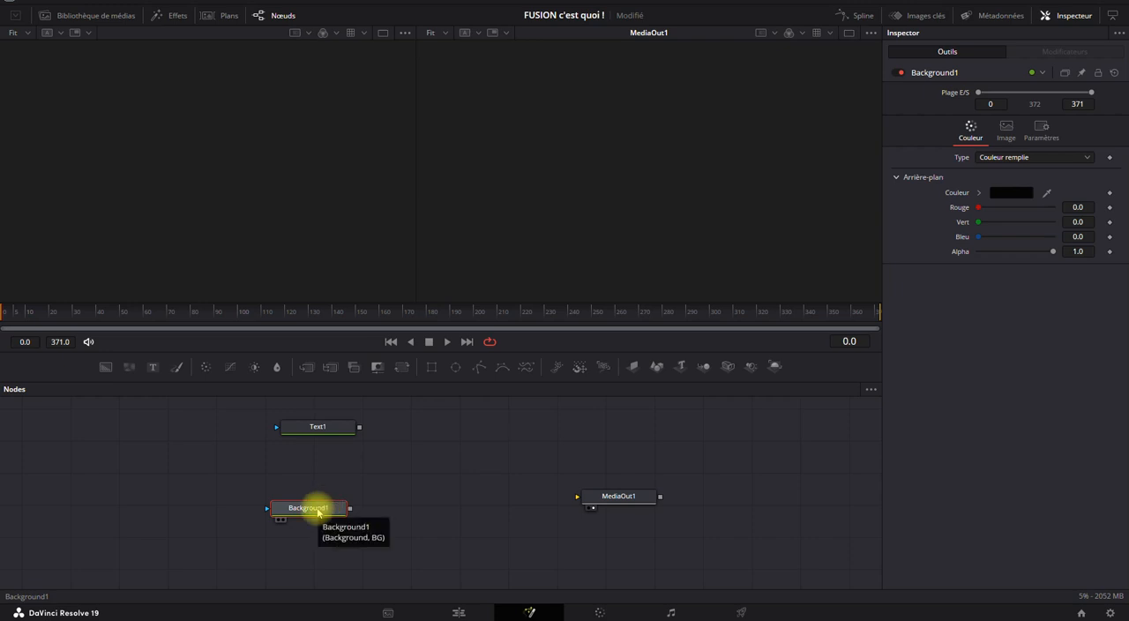
pyautogui.moveTo(319, 511); pyautogui.dragTo(329, 506)
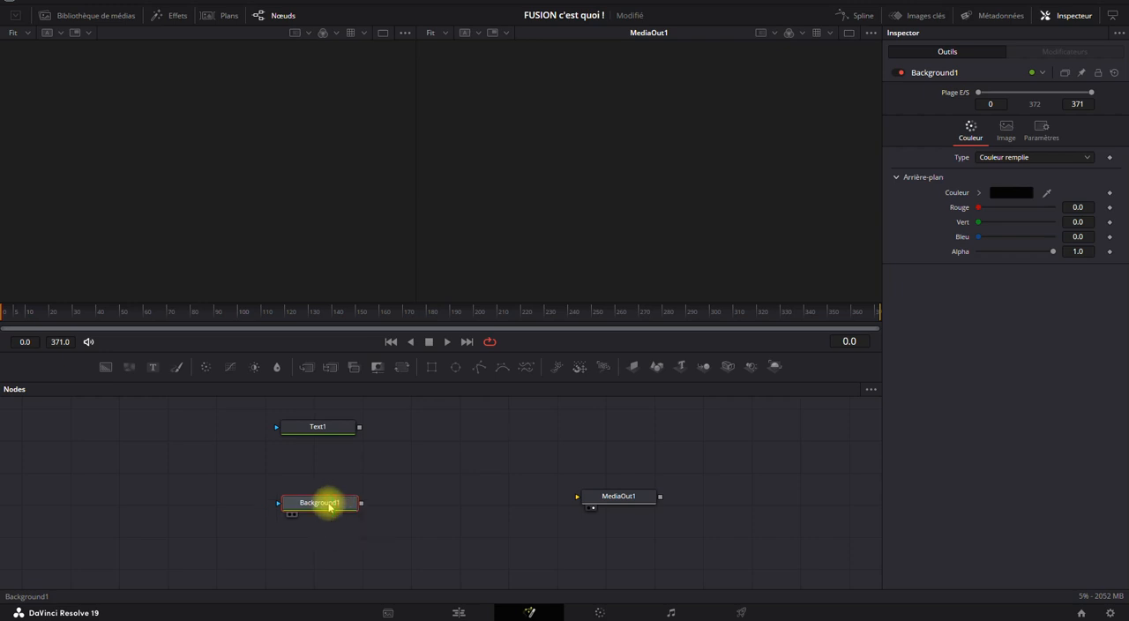
# Set Background1's fill to teal, with red about 0.082, green 0.545 and blue 0.514.
pyautogui.click(999, 194)
pyautogui.click(615, 217)
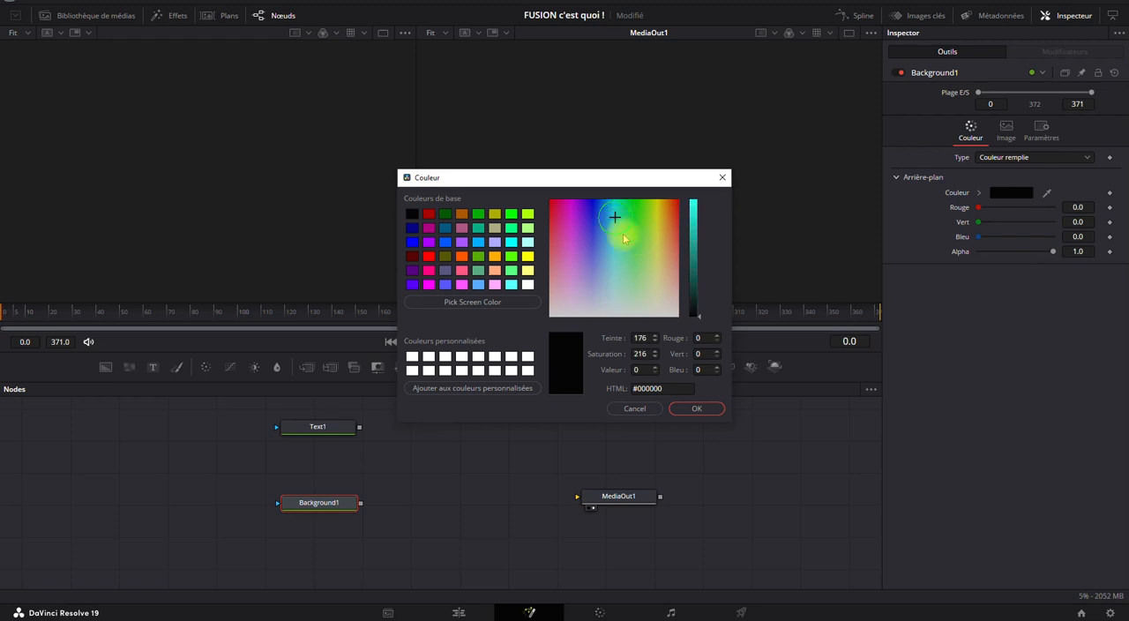
pyautogui.click(695, 256)
pyautogui.click(688, 409)
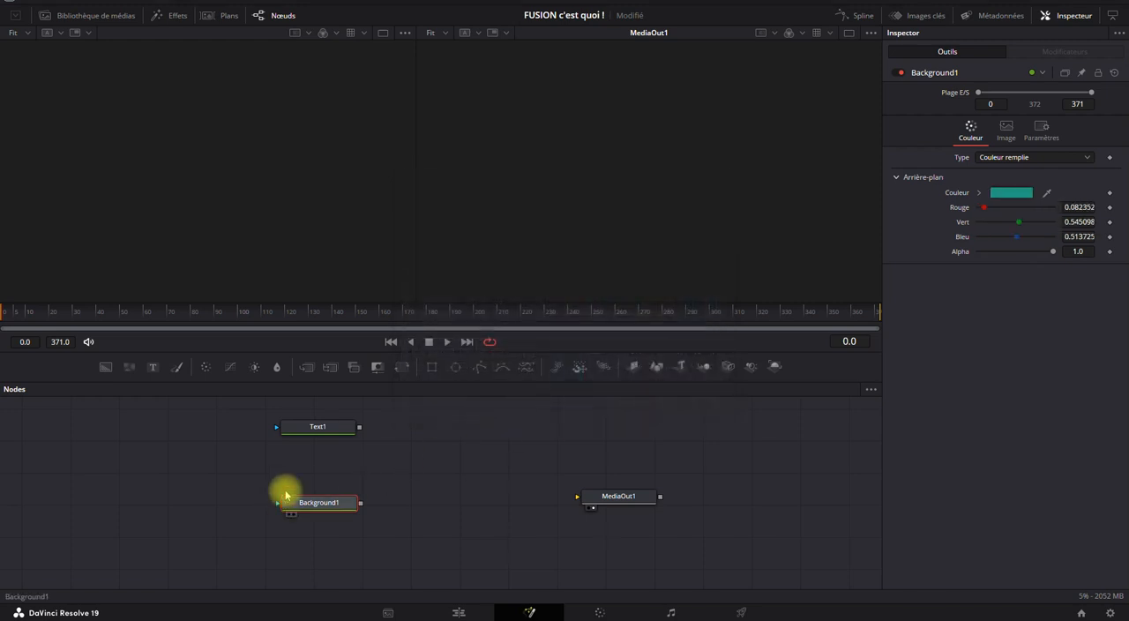
# Enter FUSION as Text1's content and enlarge its size to about 0.2953.
pyautogui.click(313, 439)
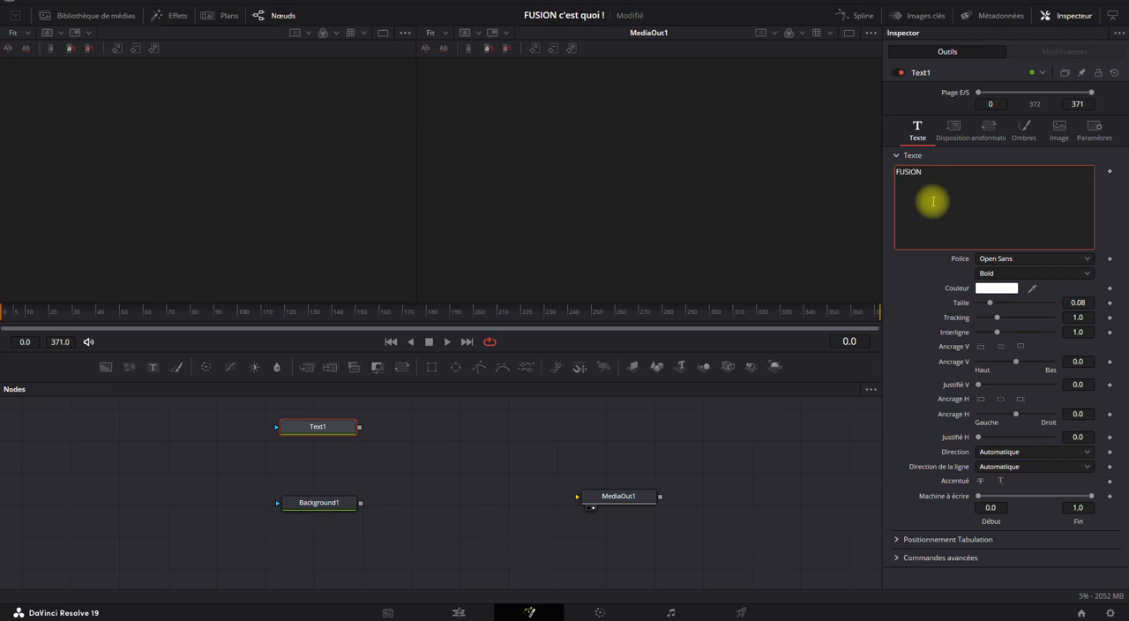
pyautogui.click(932, 201)
pyautogui.moveTo(990, 304); pyautogui.dragTo(1023, 302)
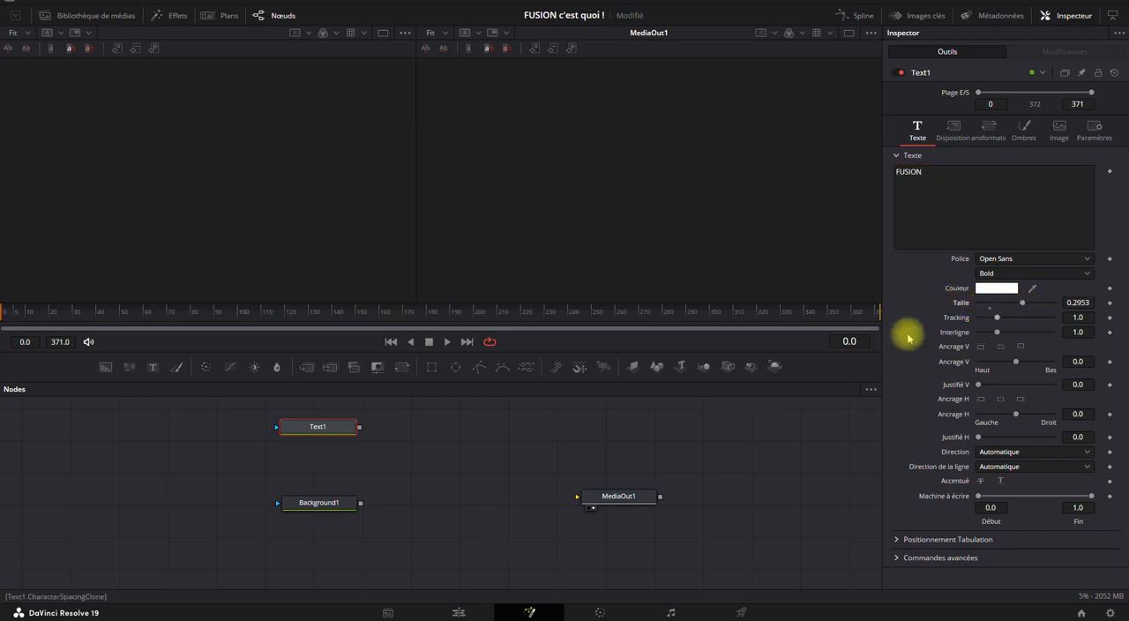
# Try connecting Text1 and Background1 in turn directly to MediaOut1, leaving both nodes disconnected.
pyautogui.moveTo(359, 426); pyautogui.dragTo(627, 497)
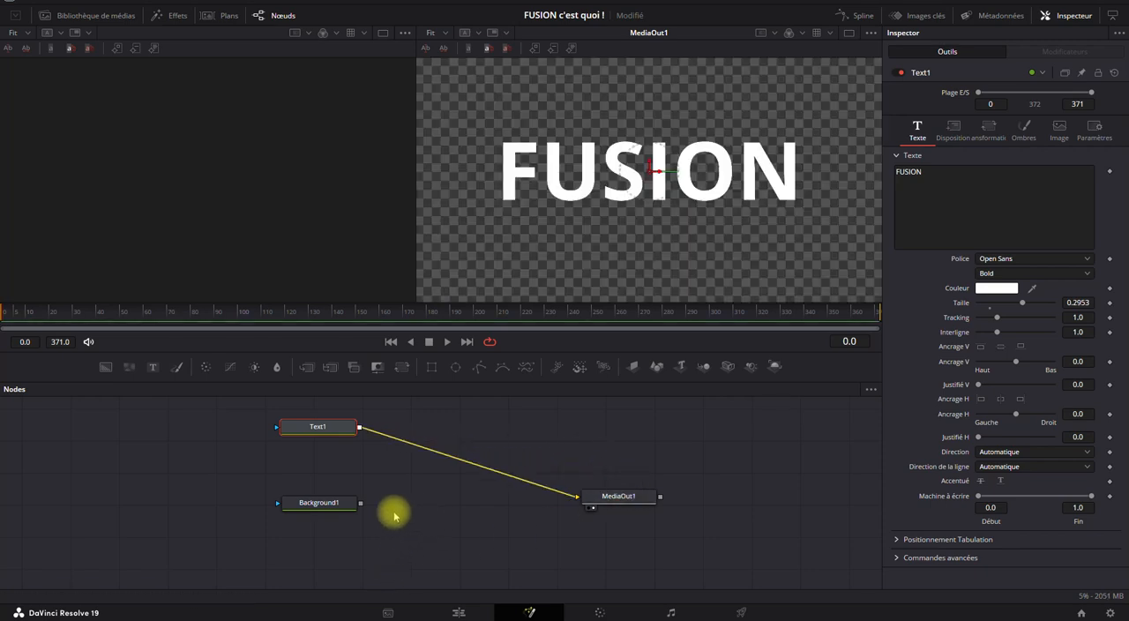
pyautogui.moveTo(361, 508); pyautogui.dragTo(614, 494)
pyautogui.moveTo(362, 504); pyautogui.dragTo(640, 501)
pyautogui.click(571, 496)
pyautogui.moveTo(362, 502); pyautogui.dragTo(635, 501)
pyautogui.moveTo(565, 496); pyautogui.dragTo(361, 505)
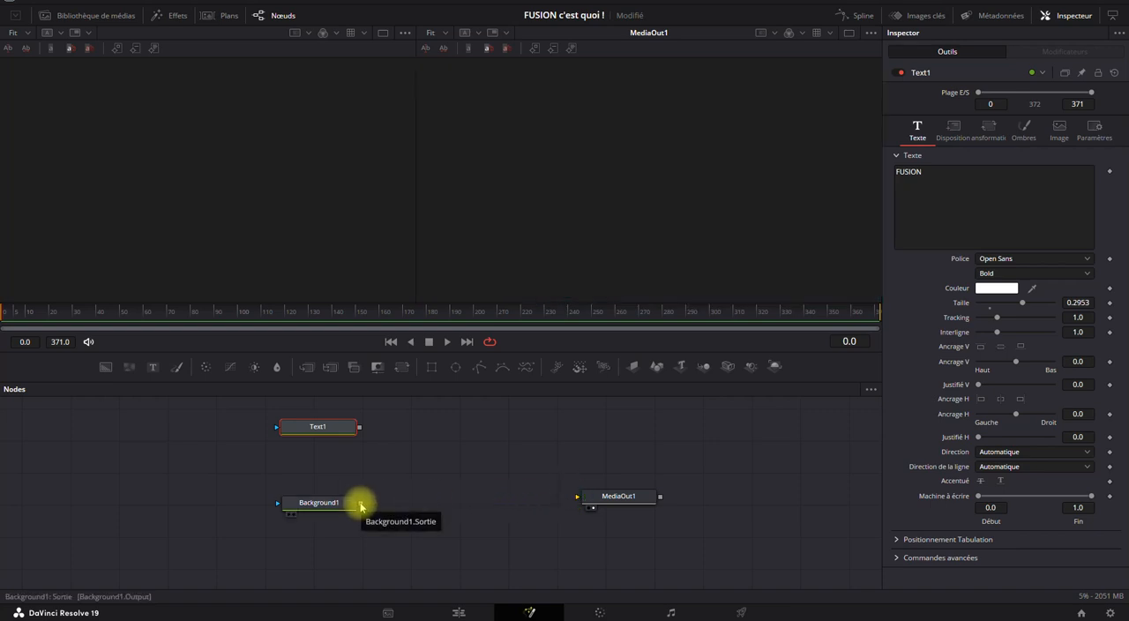
# Bring Text1 closer to Background1, and shift both nodes together further away from MediaOut1.
pyautogui.moveTo(340, 426); pyautogui.dragTo(344, 444)
pyautogui.click(409, 452)
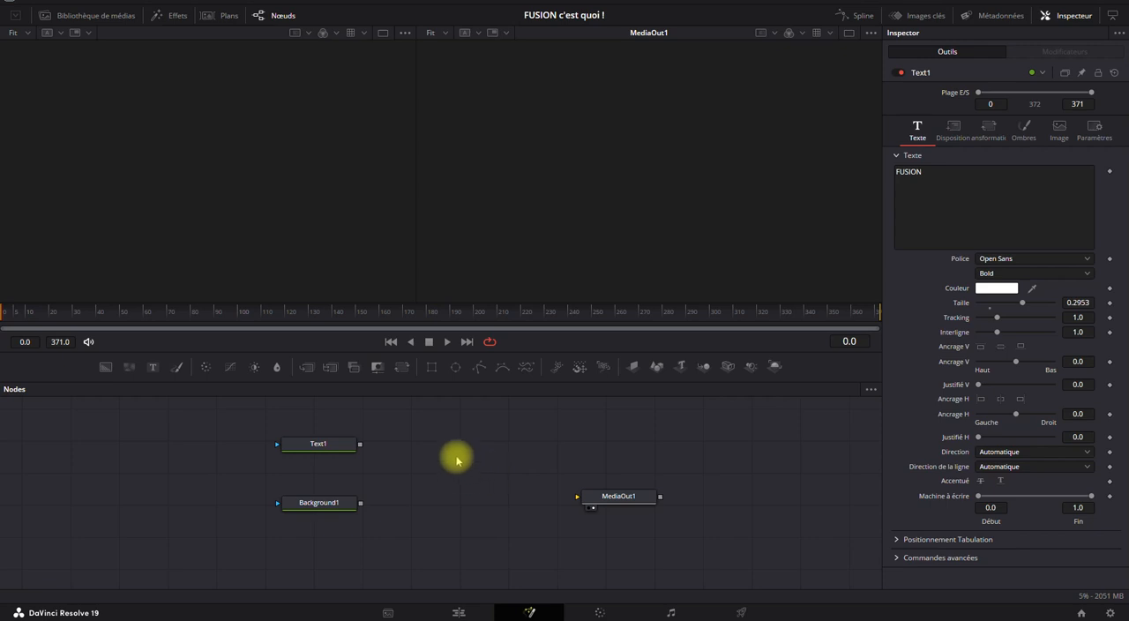
pyautogui.click(326, 502)
pyautogui.moveTo(398, 459); pyautogui.dragTo(482, 484)
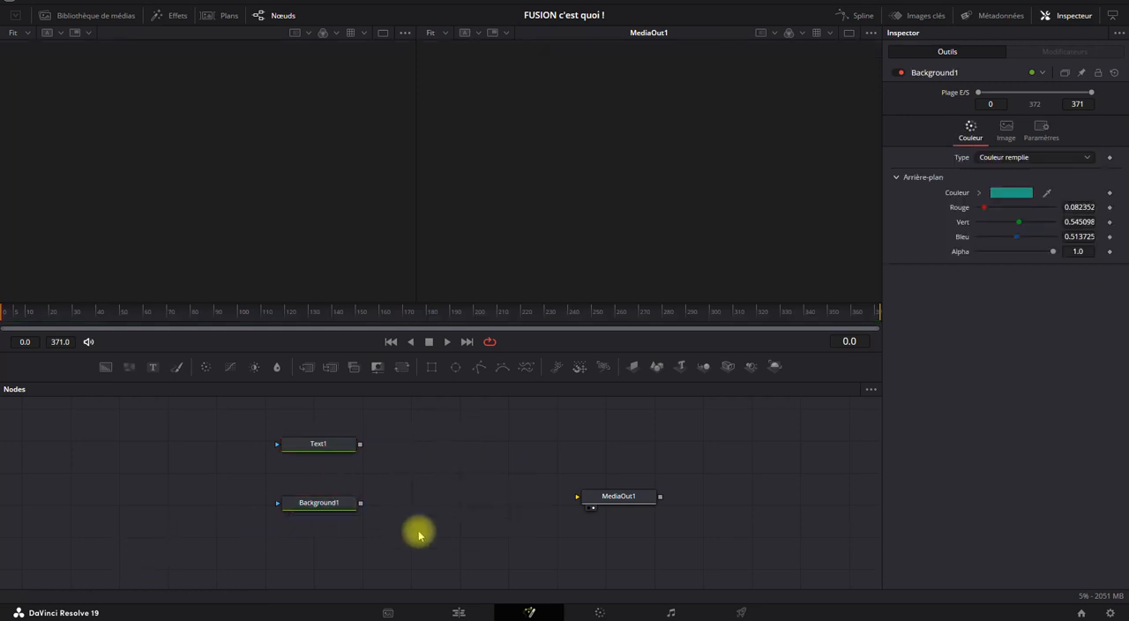
pyautogui.moveTo(222, 416); pyautogui.dragTo(397, 524)
pyautogui.moveTo(317, 446); pyautogui.dragTo(216, 439)
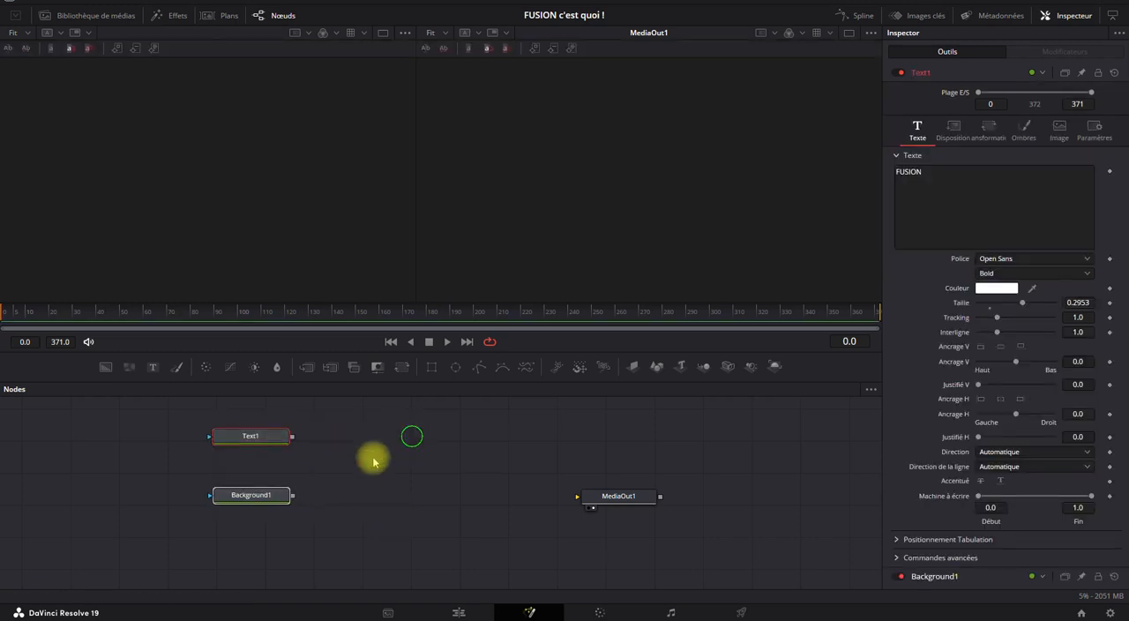
pyautogui.click(252, 438)
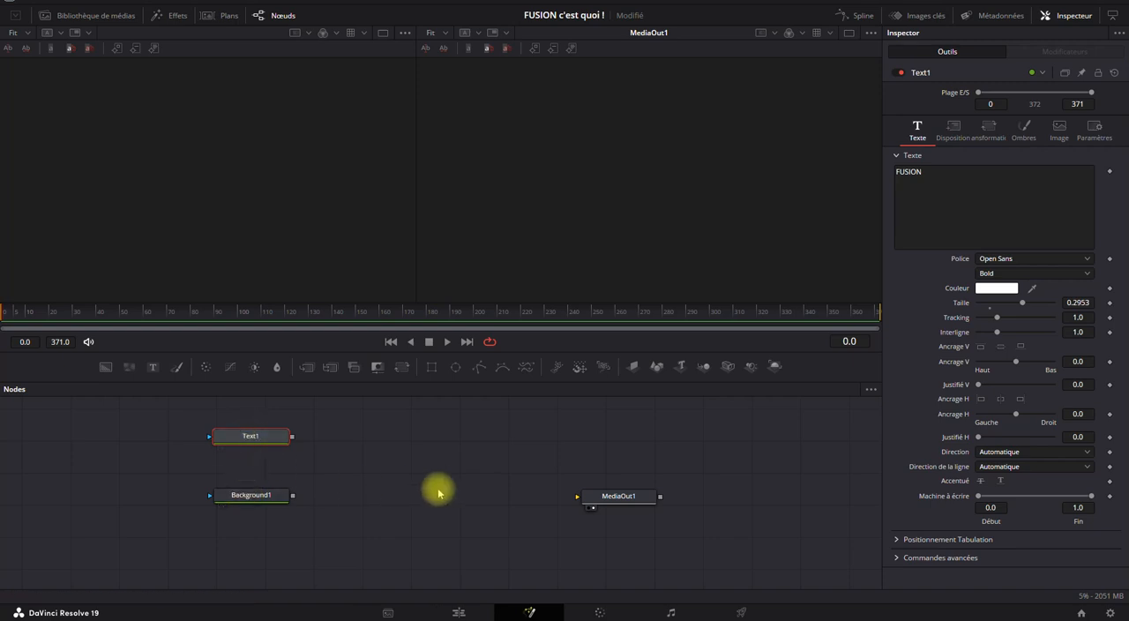
pyautogui.click(260, 494)
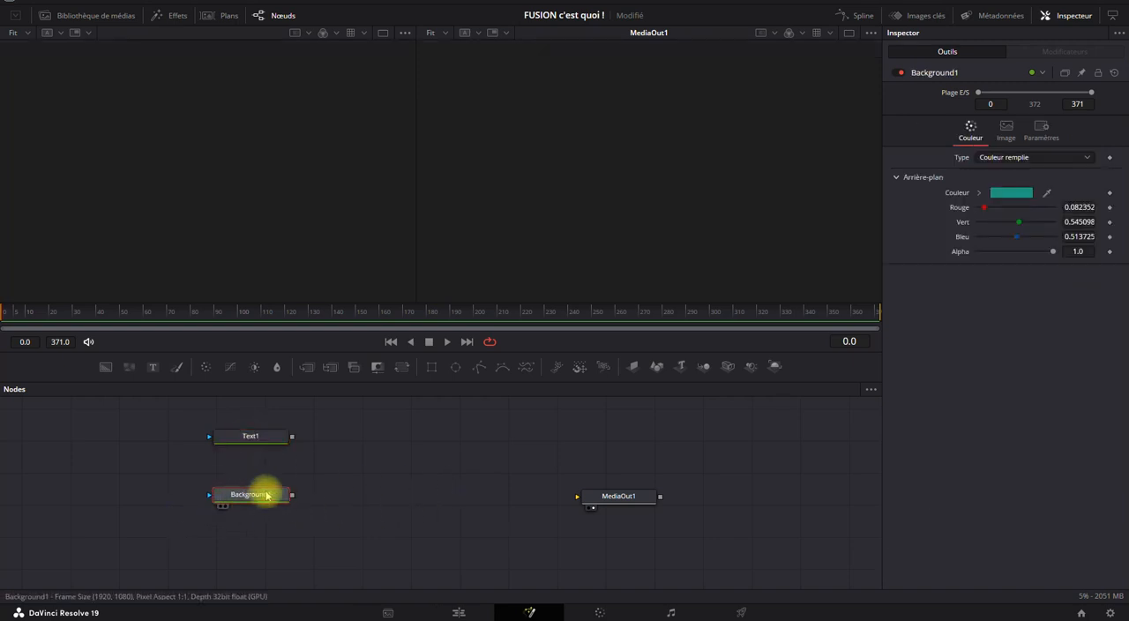
pyautogui.click(408, 459)
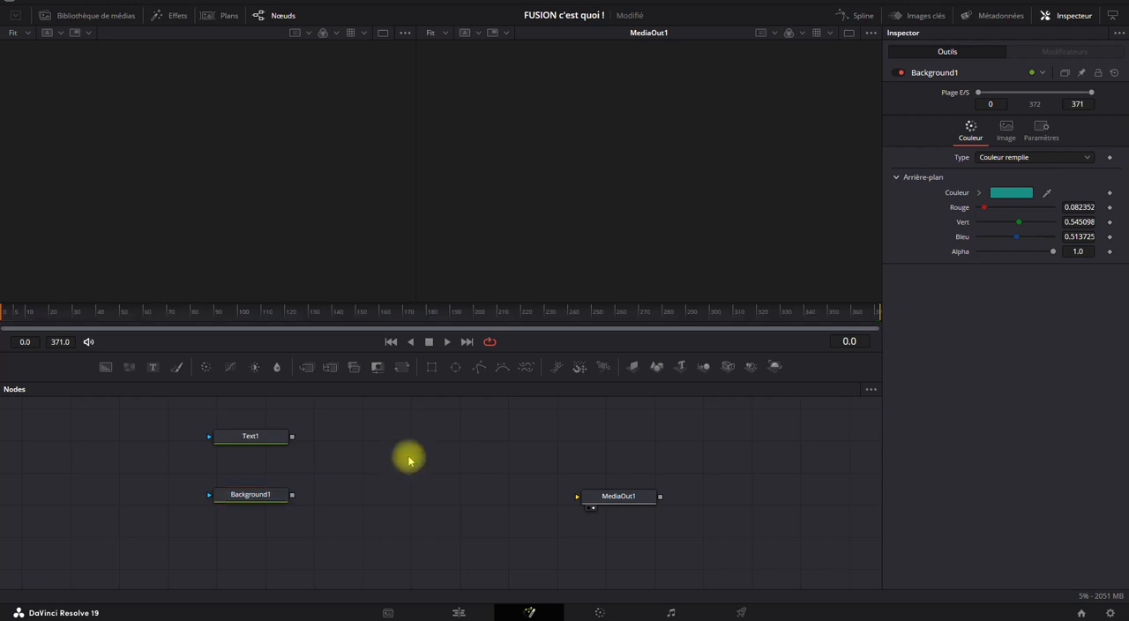
pyautogui.moveTo(292, 436); pyautogui.dragTo(565, 502)
pyautogui.moveTo(292, 435); pyautogui.dragTo(388, 468)
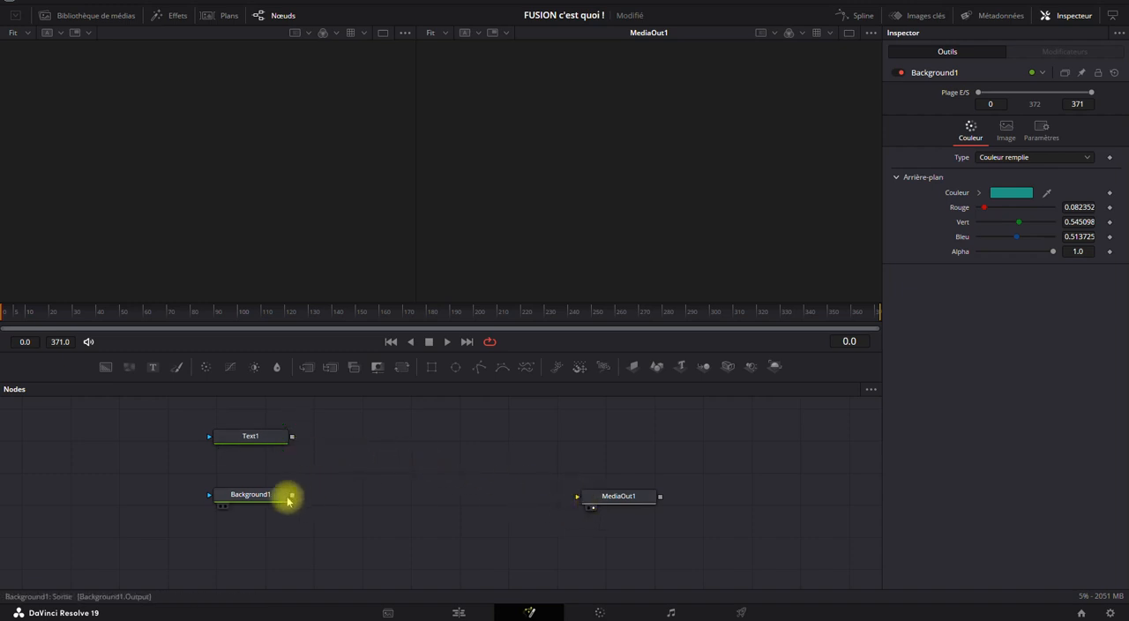
pyautogui.moveTo(294, 499)
pyautogui.mouseDown()
pyautogui.moveTo(585, 503)
pyautogui.moveTo(316, 500)
pyautogui.mouseUp()
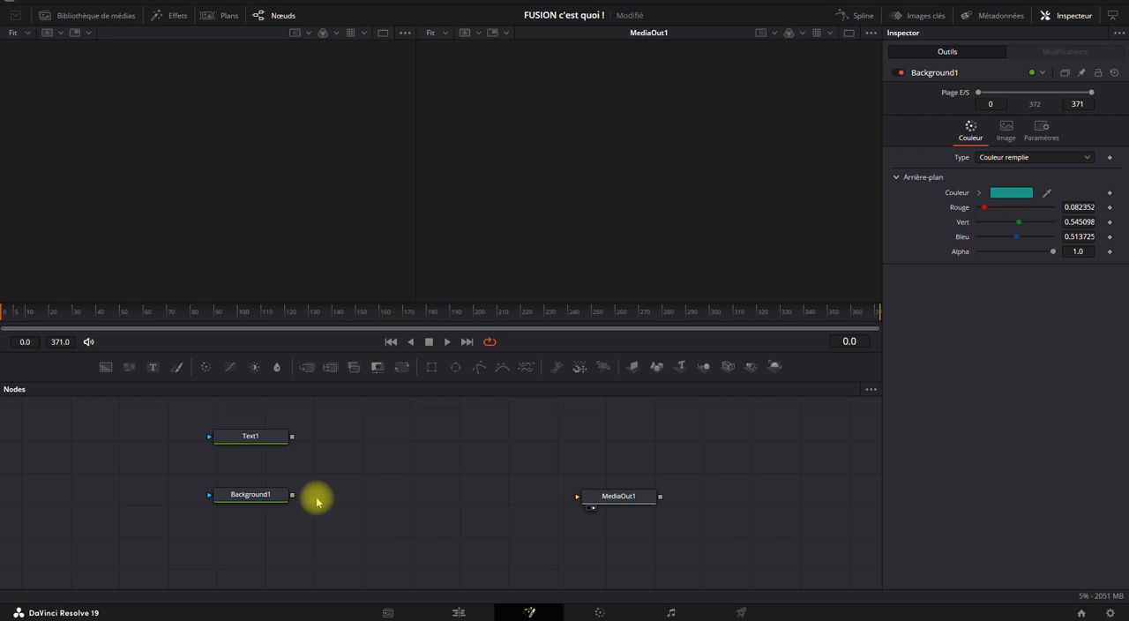
pyautogui.moveTo(315, 501); pyautogui.dragTo(327, 480)
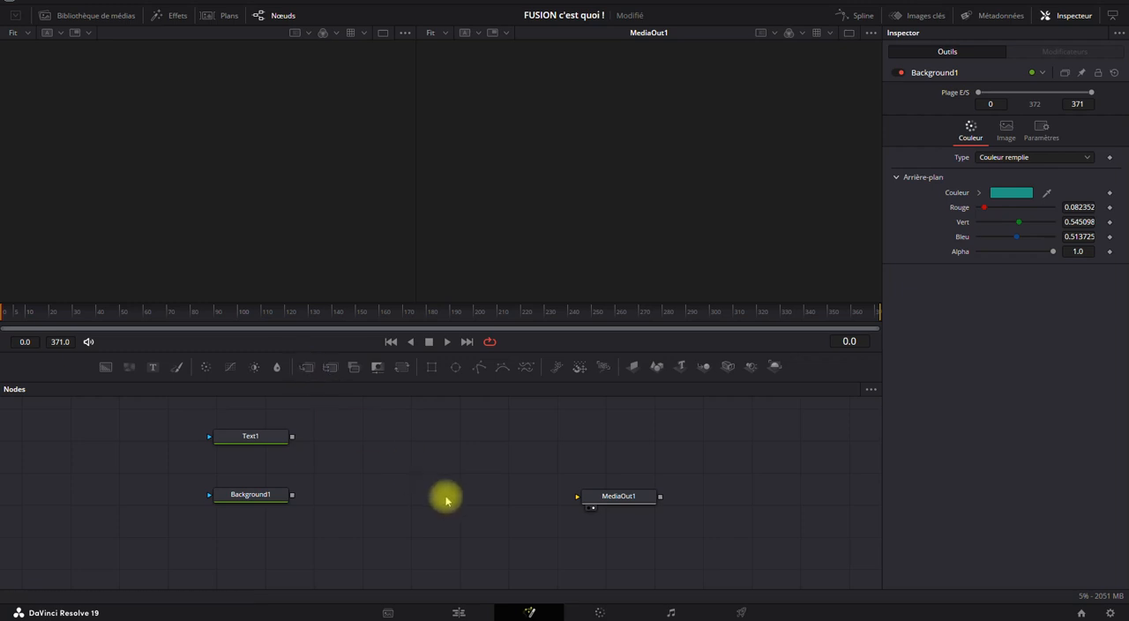
# Find the Merge (Mrg) tool by name, add it, and place it between the source nodes and MediaOut1.
pyautogui.hotkey('shift', 'space')
pyautogui.write('merg')
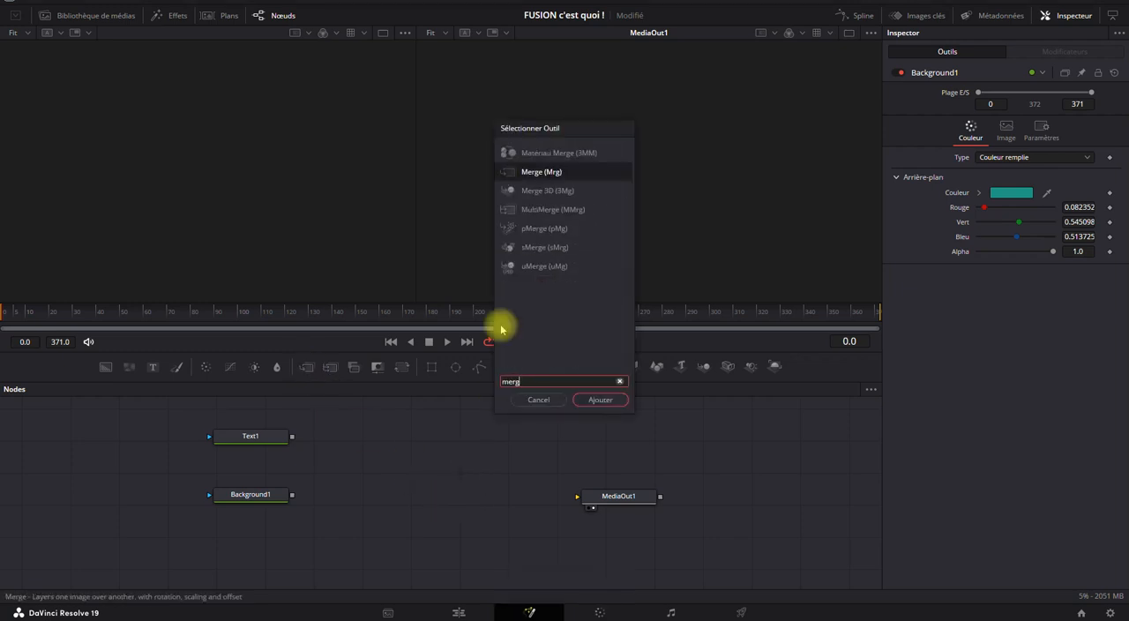
pyautogui.click(600, 399)
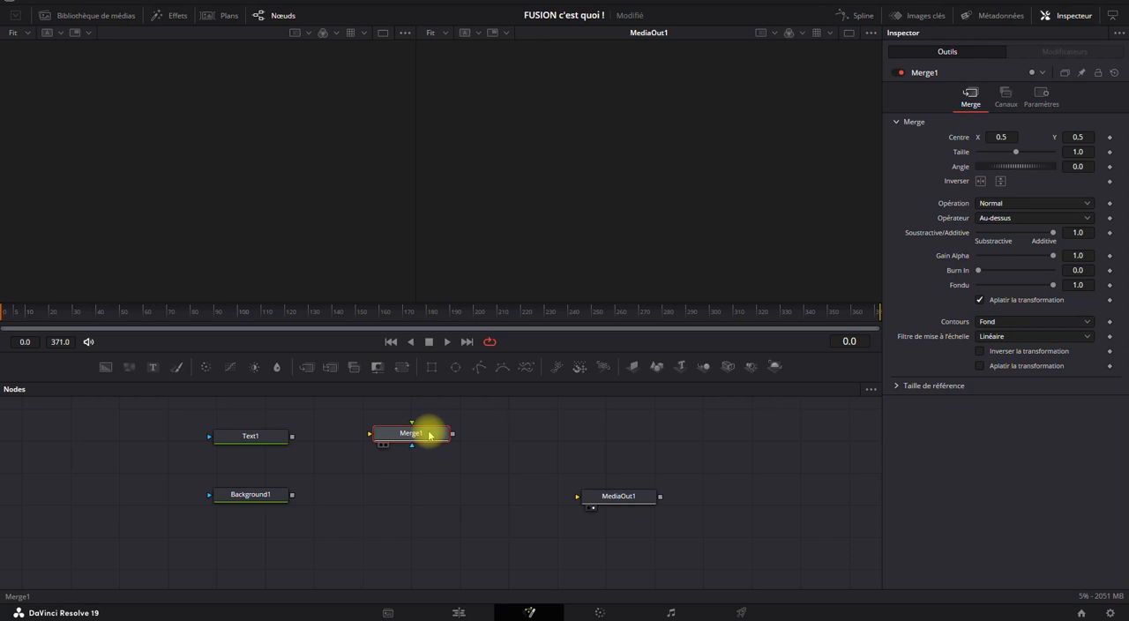
pyautogui.moveTo(429, 431); pyautogui.dragTo(433, 480)
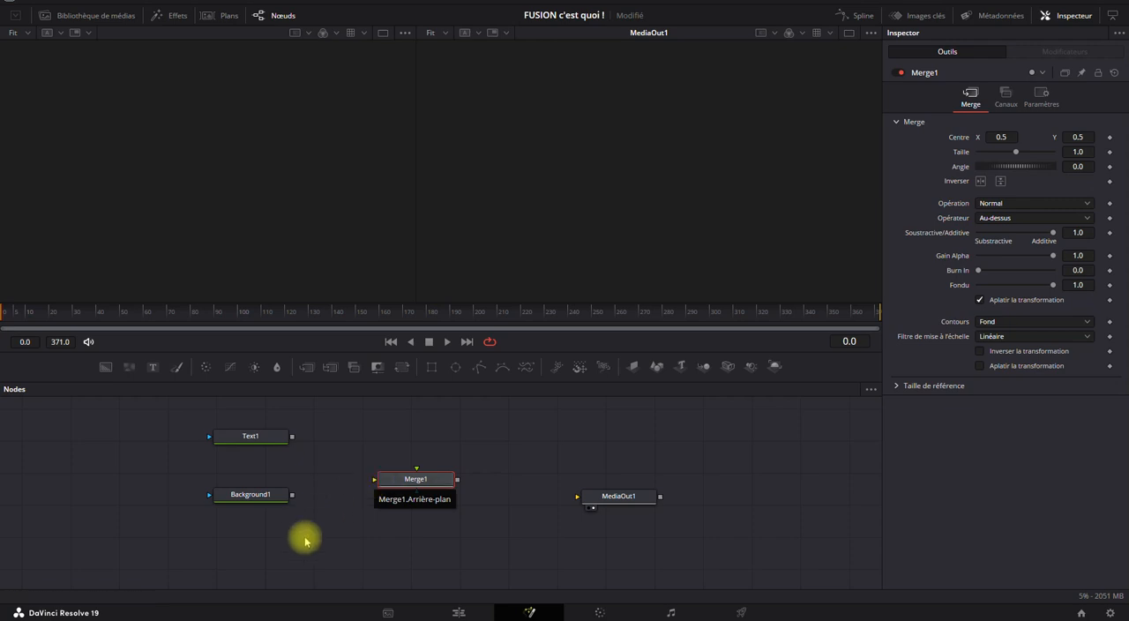
# Move Merge1 aside, and try linking Background1 straight to MediaOut1 before disconnecting it.
pyautogui.moveTo(415, 480); pyautogui.dragTo(390, 440)
pyautogui.moveTo(294, 495); pyautogui.dragTo(579, 497)
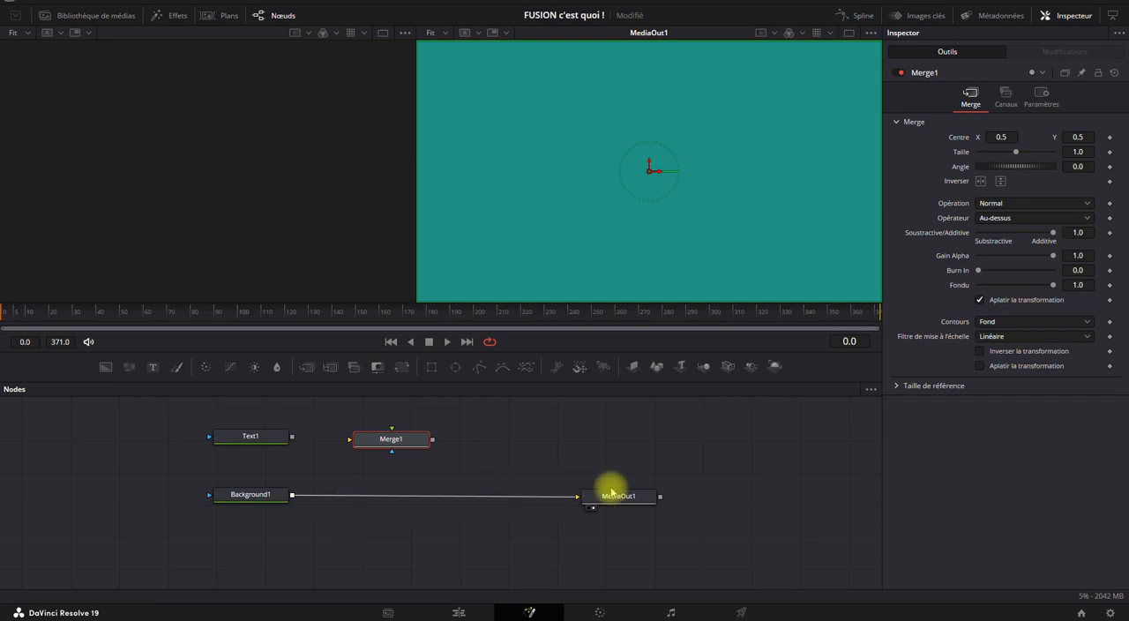
pyautogui.moveTo(577, 499); pyautogui.dragTo(333, 521)
# Line up Merge1 before MediaOut1 and link them, with Background1 feeding Merge1's foreground input and Text1 its background input.
pyautogui.moveTo(624, 503); pyautogui.dragTo(570, 493)
pyautogui.moveTo(392, 441); pyautogui.dragTo(408, 480)
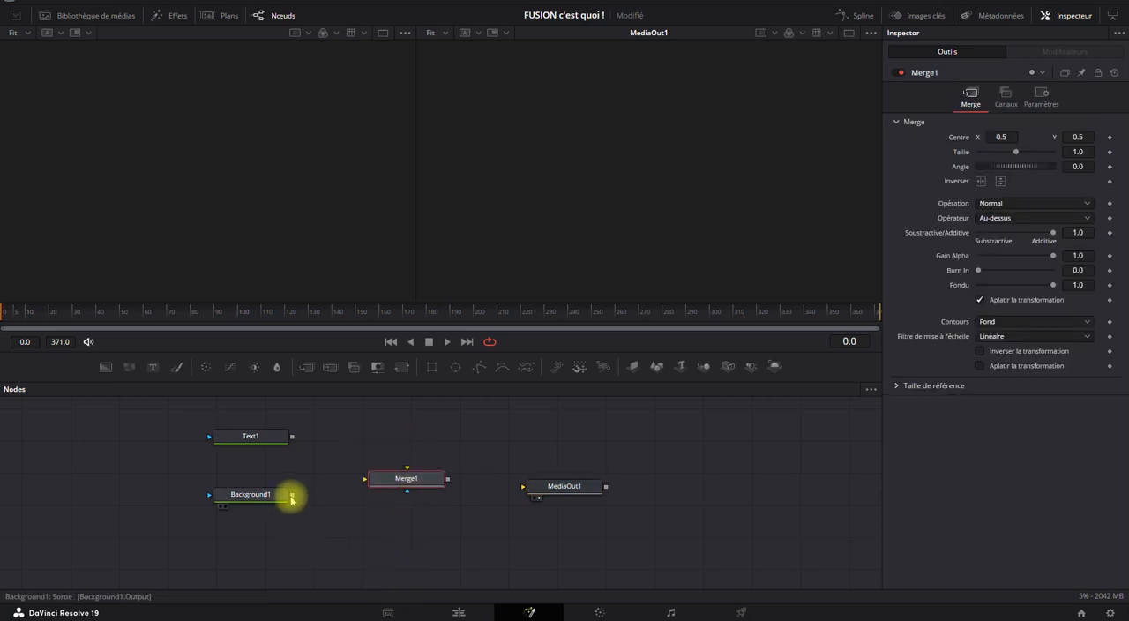
pyautogui.moveTo(292, 498); pyautogui.dragTo(408, 472)
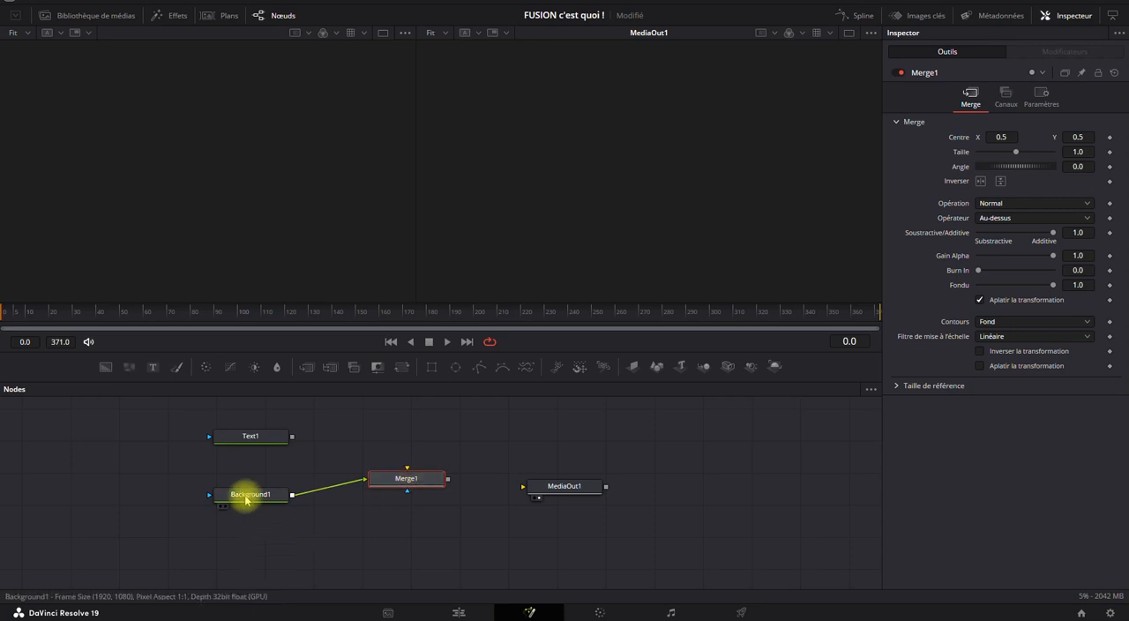
pyautogui.moveTo(293, 438); pyautogui.dragTo(523, 486)
pyautogui.click(253, 438)
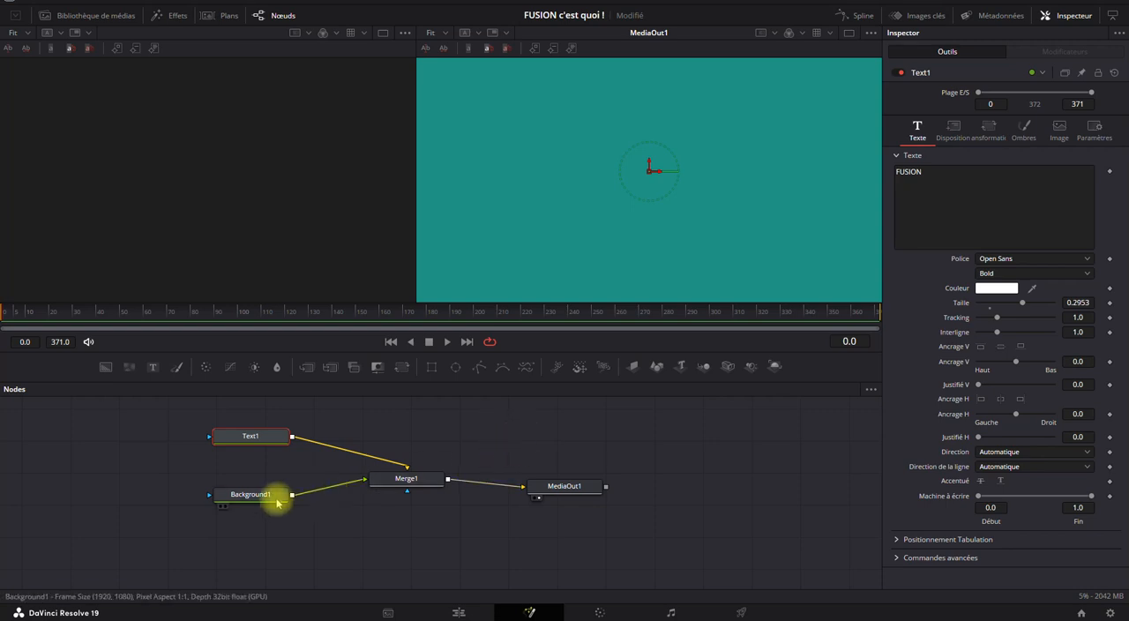
# Swap Merge1's inputs so that Background1 feeds the background and Text1 the foreground, and lower Background1 slightly.
pyautogui.moveTo(362, 480); pyautogui.dragTo(404, 476)
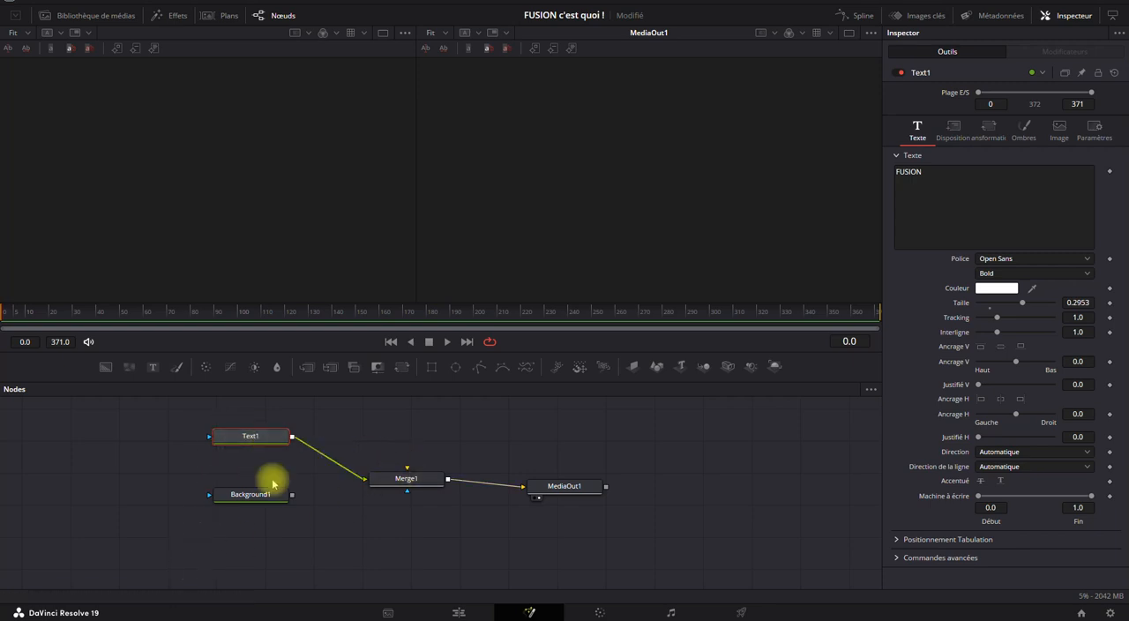
pyautogui.moveTo(291, 499); pyautogui.dragTo(365, 479)
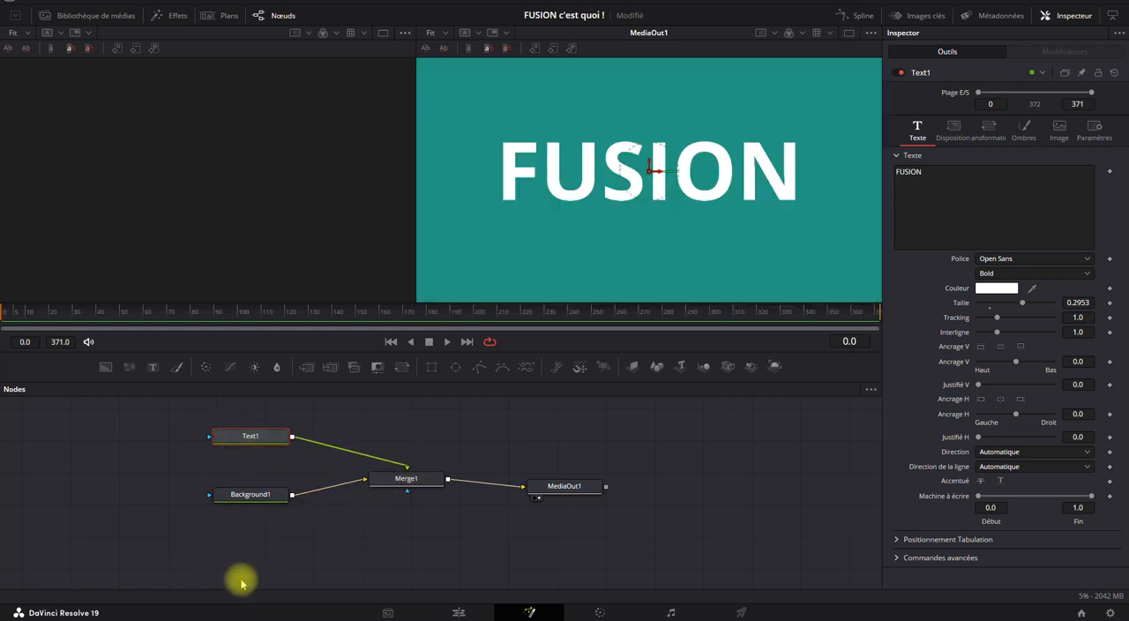
pyautogui.moveTo(261, 444)
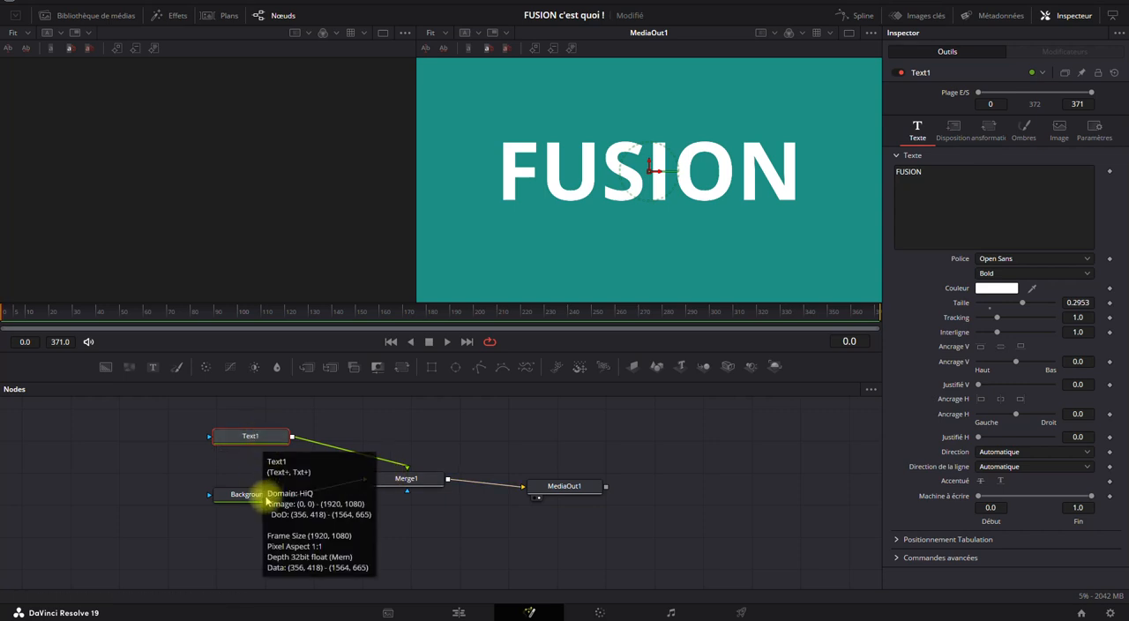
pyautogui.moveTo(267, 499); pyautogui.dragTo(256, 508)
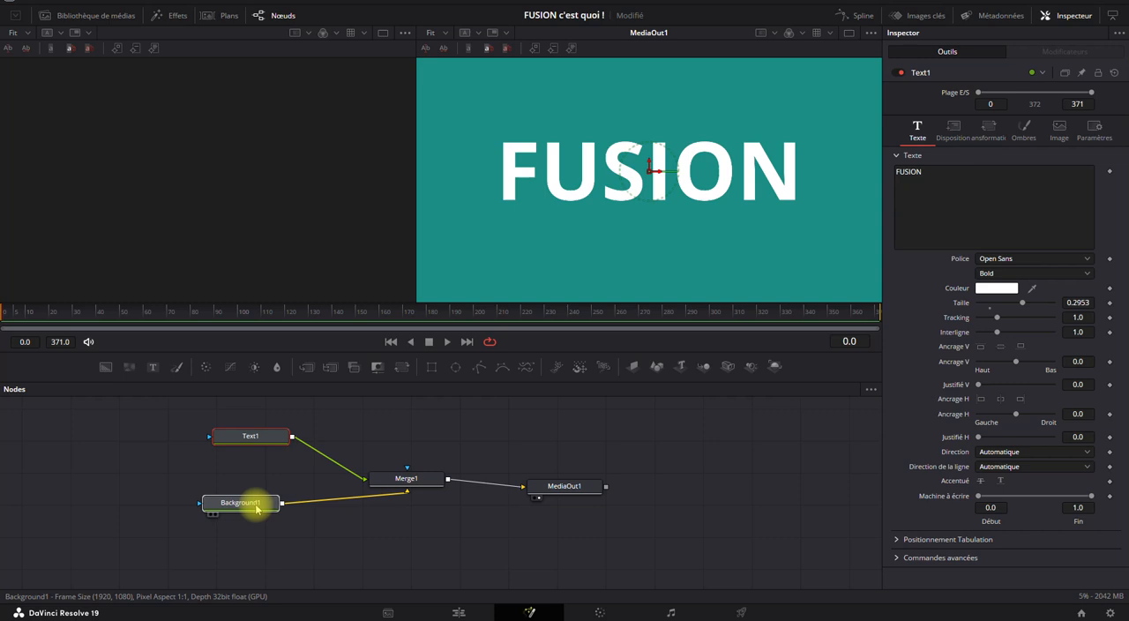
pyautogui.click(256, 508)
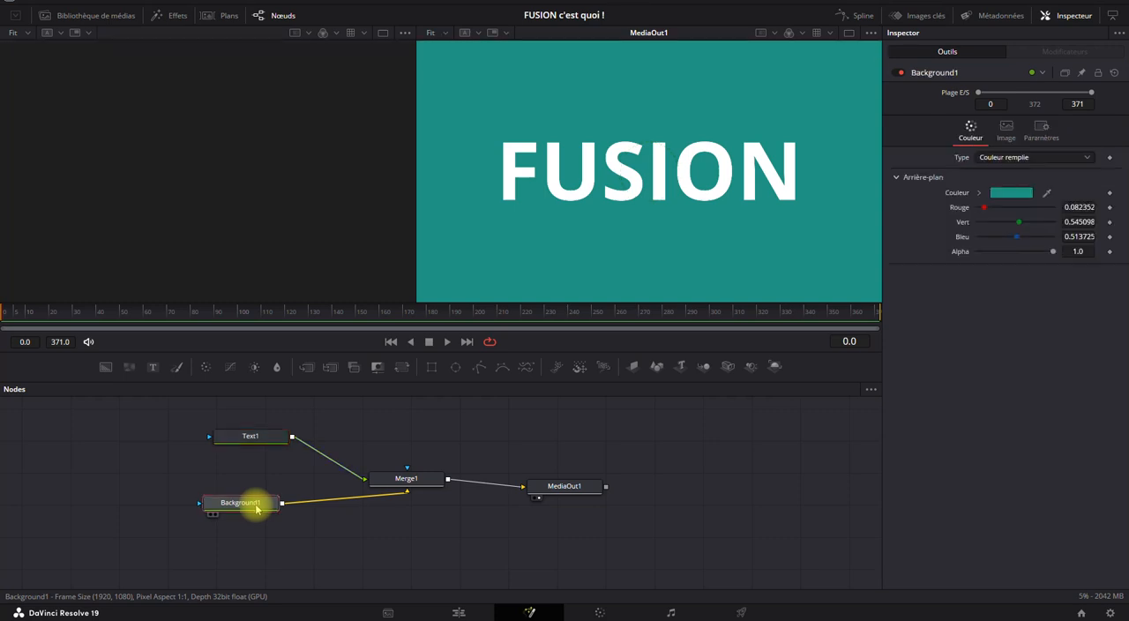
pyautogui.rightClick(300, 481)
pyautogui.moveTo(463, 284)
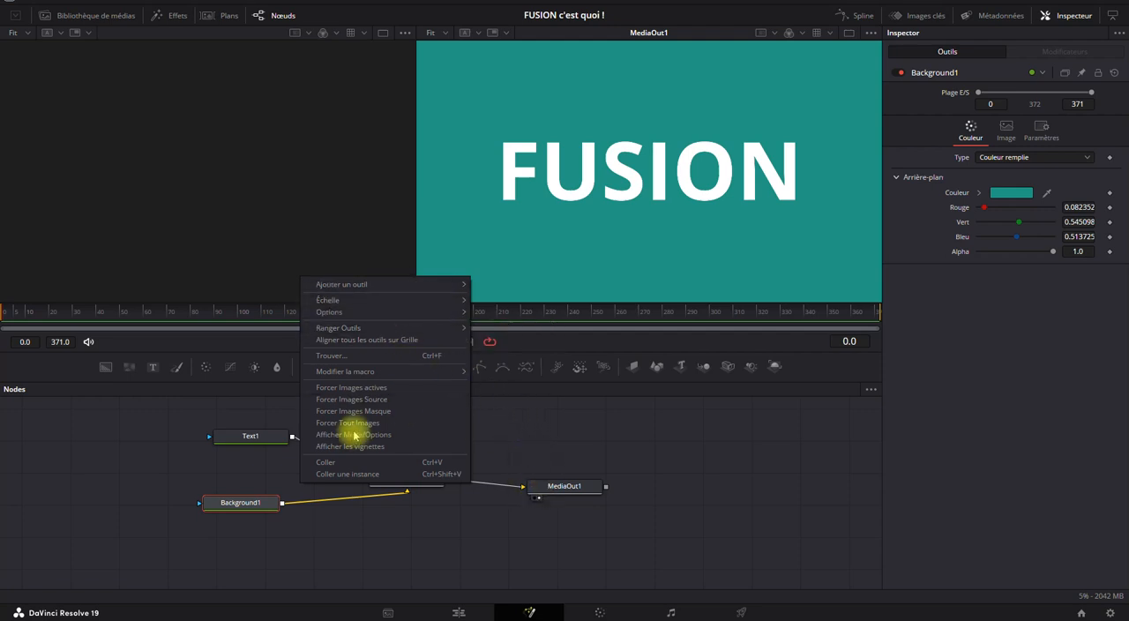
pyautogui.click(536, 454)
# Insert a pipe router in the Background1–Merge1 link directly below Merge1, and align Background1 level with it.
pyautogui.moveTo(255, 499); pyautogui.dragTo(211, 520)
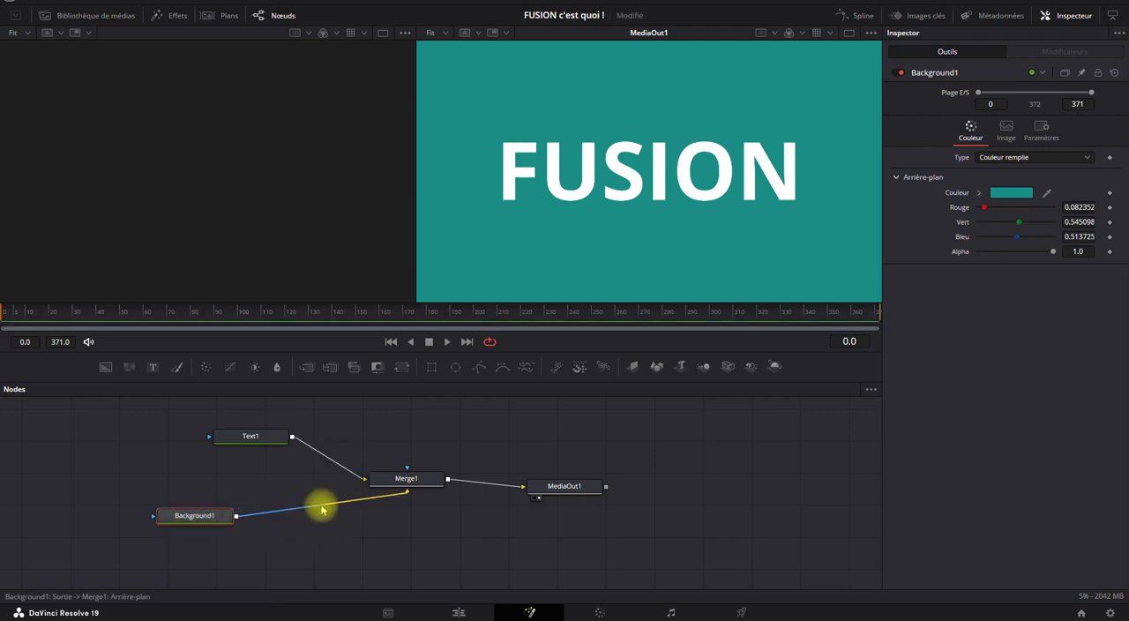
pyautogui.moveTo(322, 509); pyautogui.dragTo(326, 520)
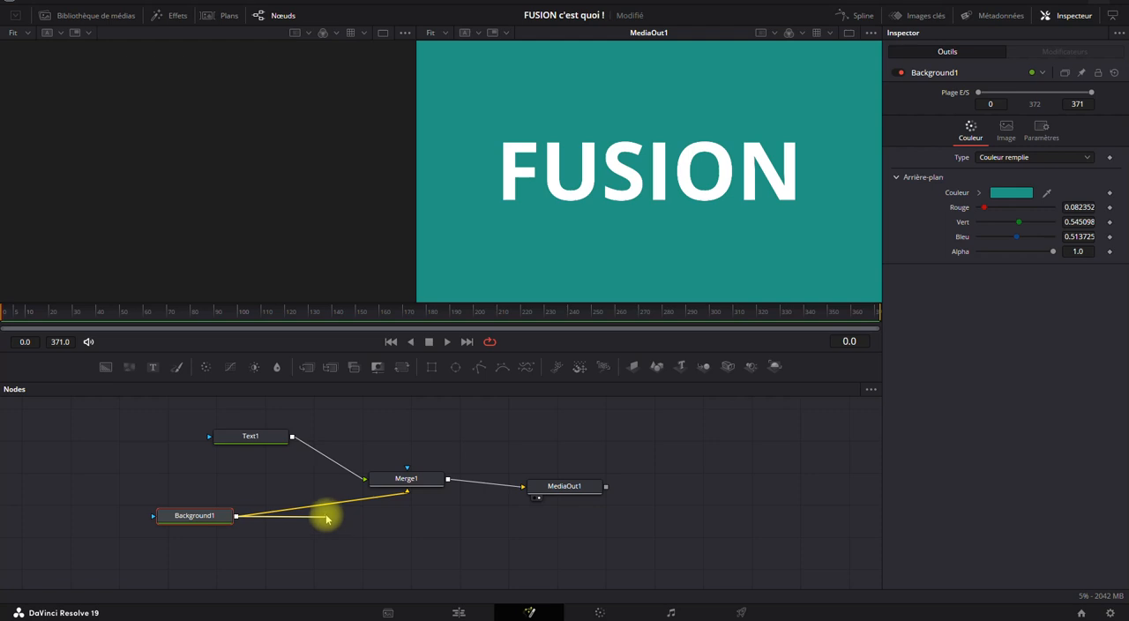
pyautogui.keyDown('alt'); pyautogui.click(323, 507); pyautogui.keyUp('alt')
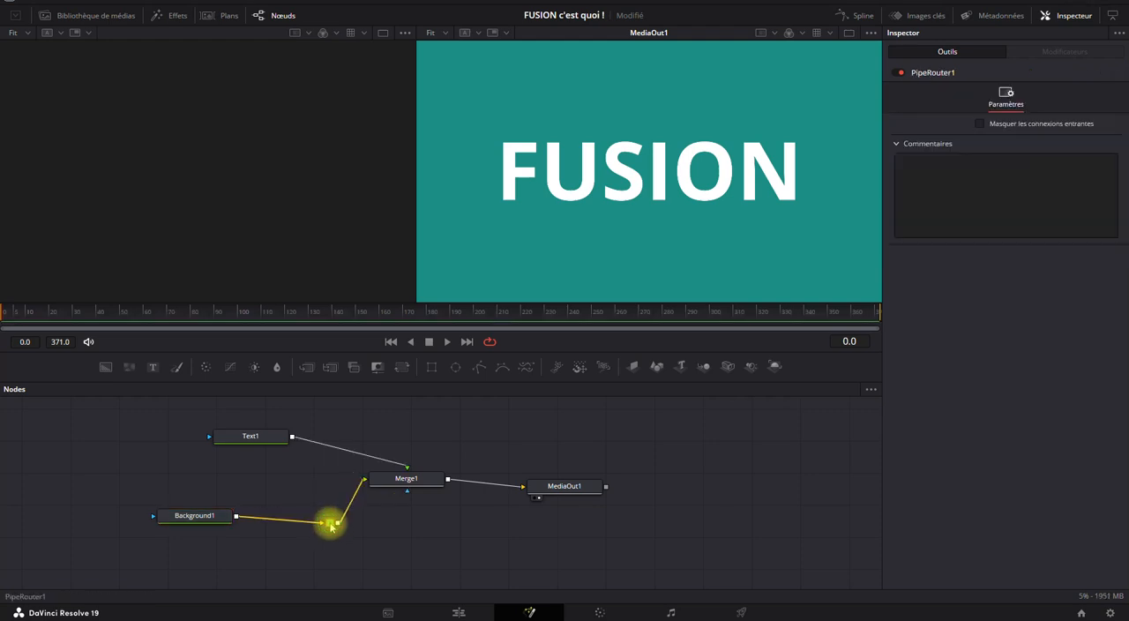
pyautogui.moveTo(321, 515); pyautogui.dragTo(403, 521)
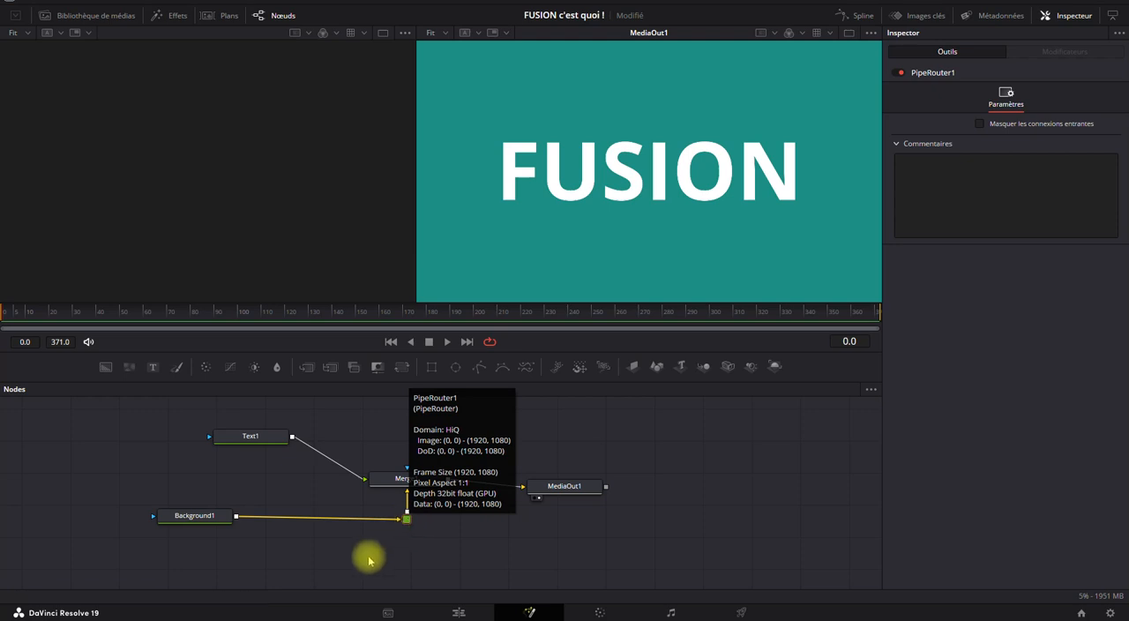
pyautogui.moveTo(201, 520); pyautogui.dragTo(198, 526)
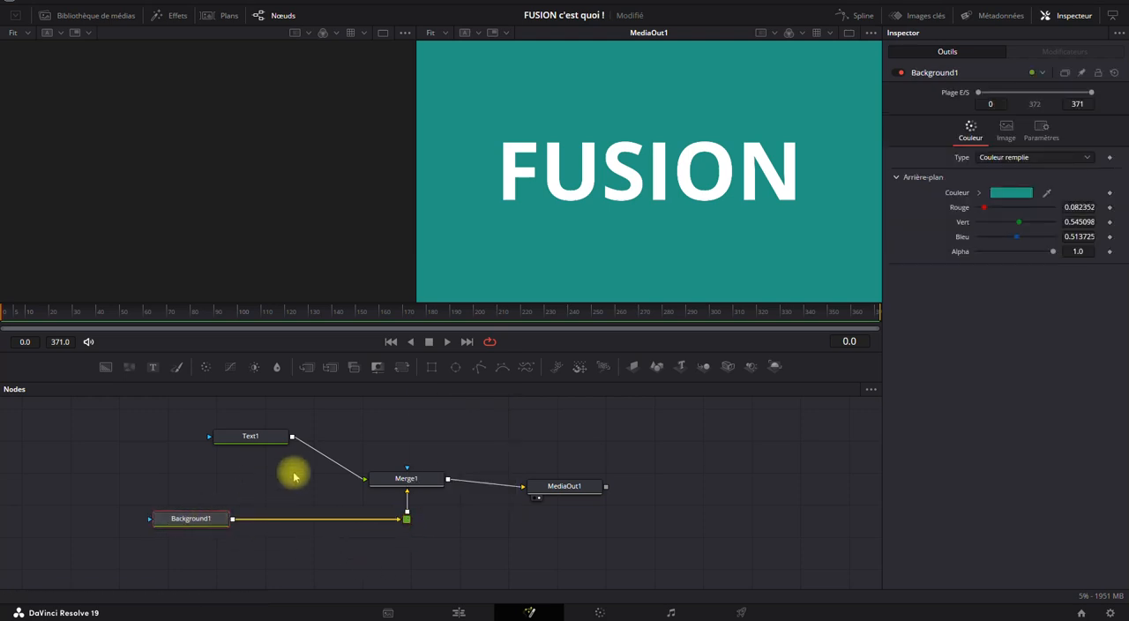
# Move Text1 further from Merge1, and insert a pipe router in their link directly above Merge1.
pyautogui.moveTo(253, 435); pyautogui.dragTo(168, 439)
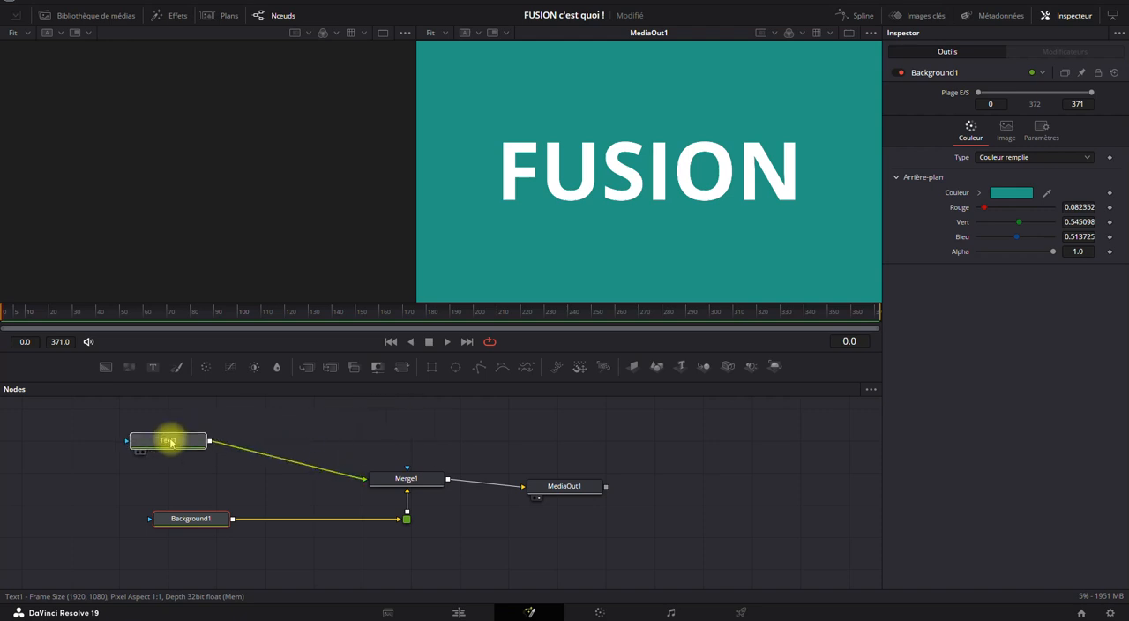
pyautogui.keyDown('alt'); pyautogui.click(285, 461); pyautogui.keyUp('alt')
pyautogui.moveTo(285, 461); pyautogui.dragTo(408, 451)
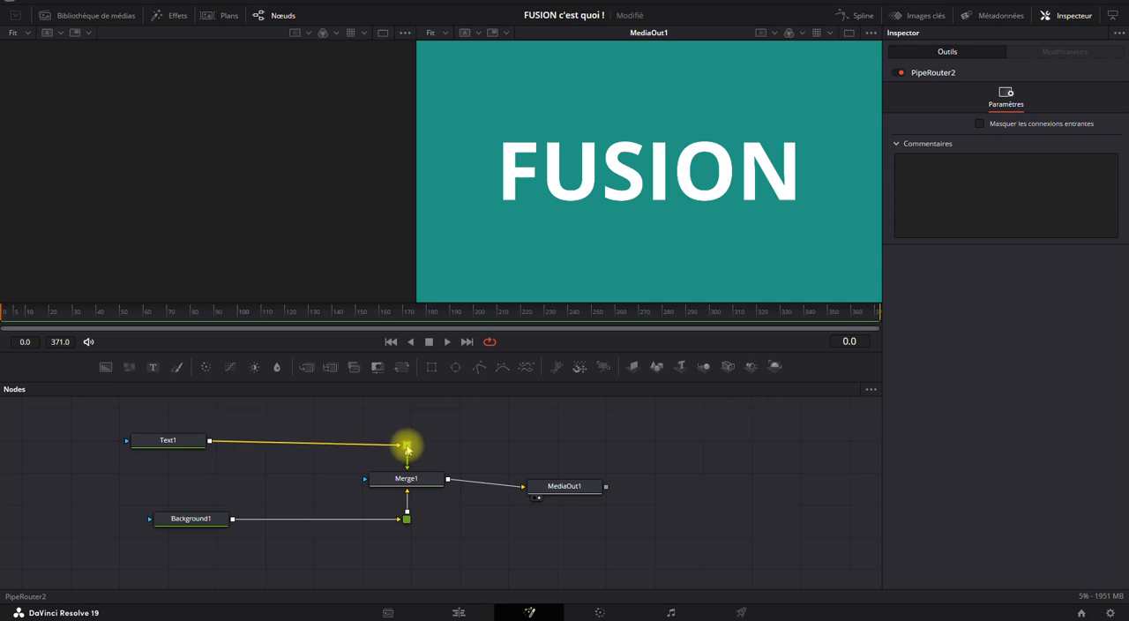
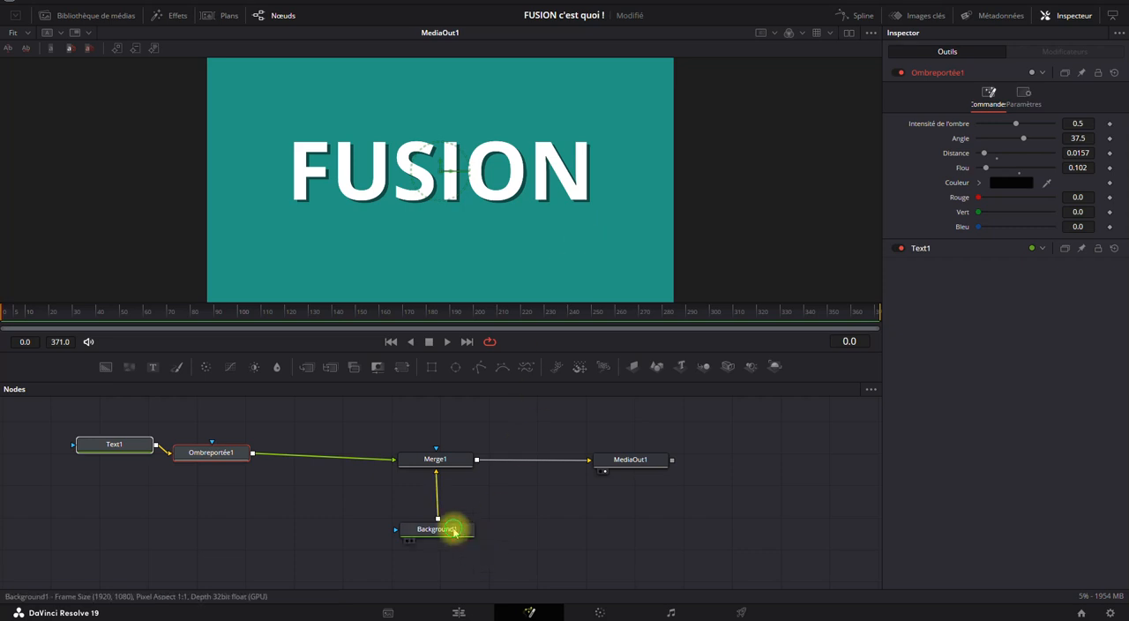
# Lower Background1 slightly beneath Merge1 and select it.
pyautogui.moveTo(455, 529); pyautogui.dragTo(451, 545)
pyautogui.click(428, 544)
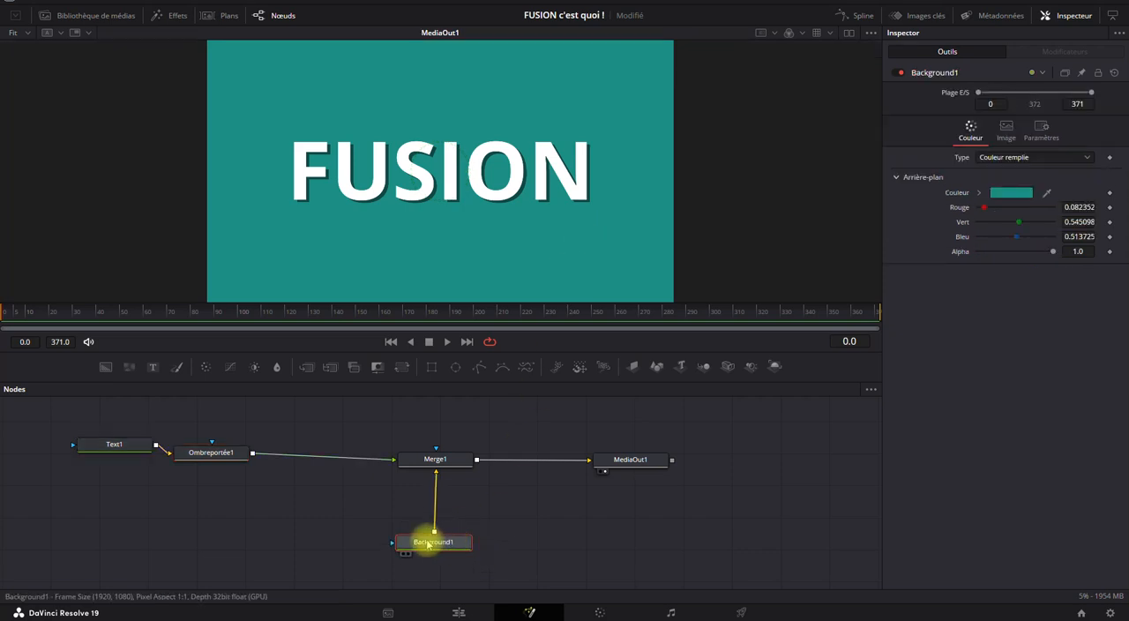
pyautogui.moveTo(428, 544)
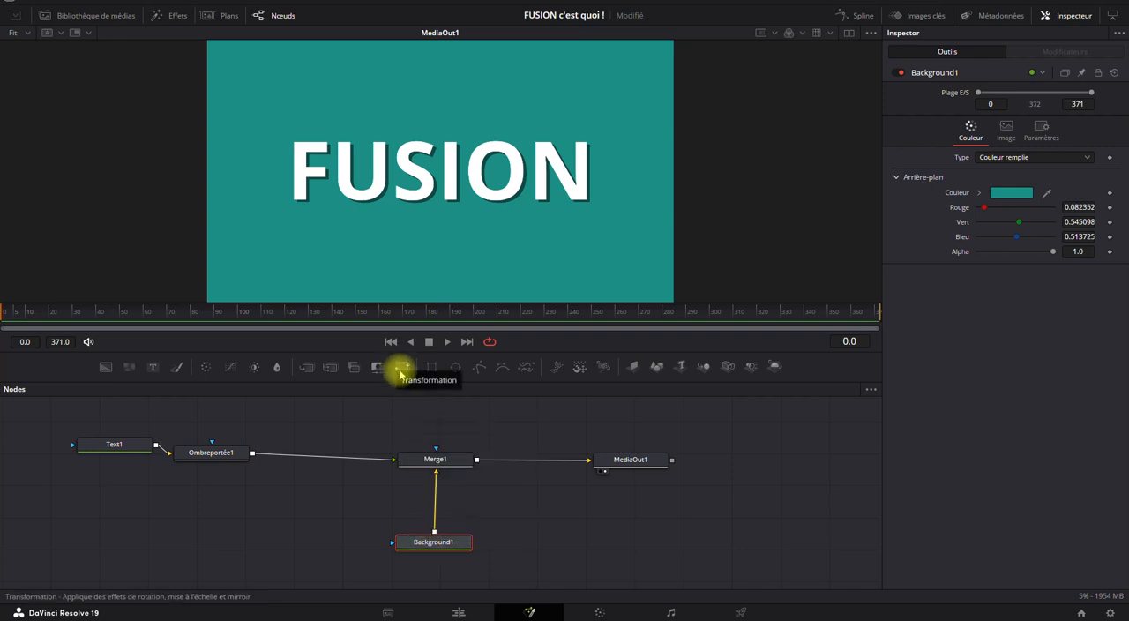
pyautogui.hotkey('ctrl', 'space')
pyautogui.write('ombre')
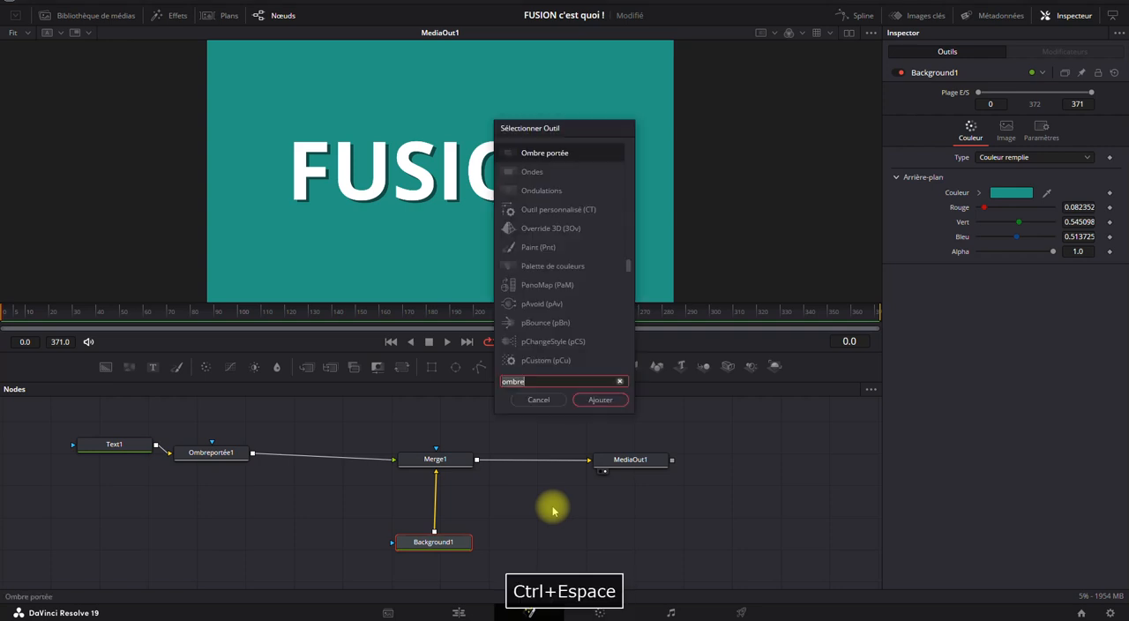
pyautogui.write('trans')
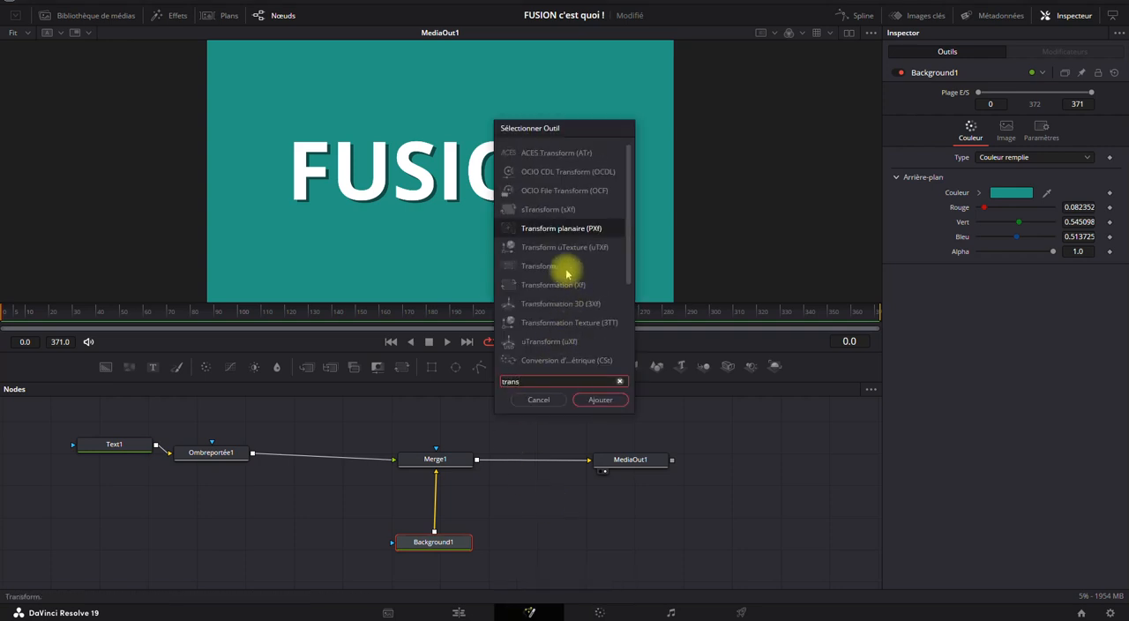
pyautogui.click(538, 401)
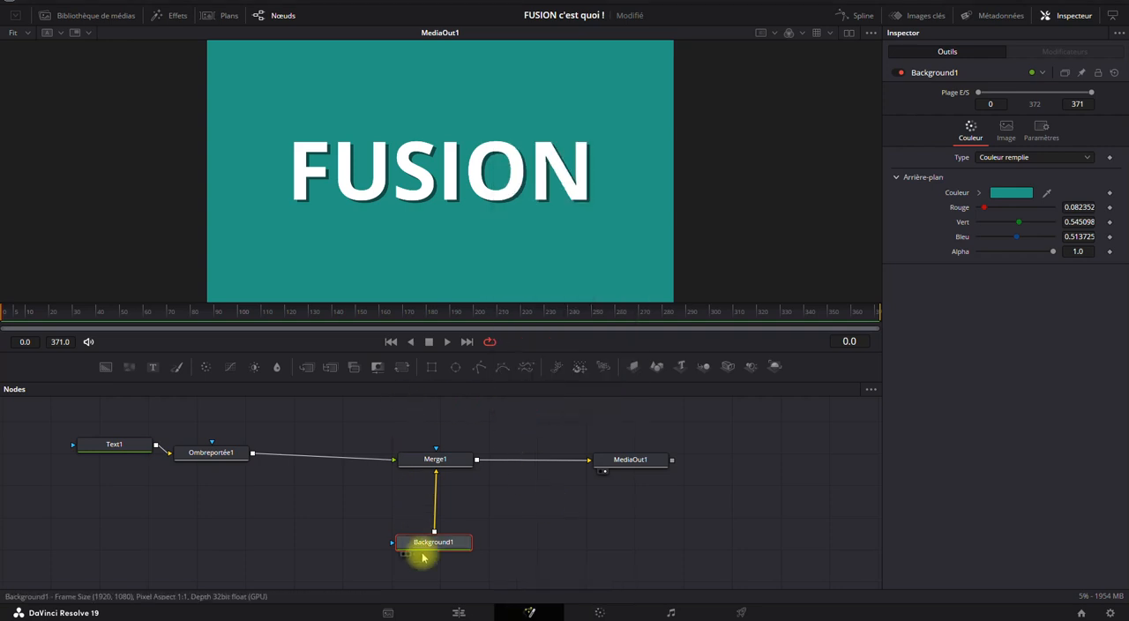
# Move Background1 away from Merge1, insert a Transform node between them, and set its Centre X to -0.002.
pyautogui.moveTo(429, 546); pyautogui.dragTo(239, 557)
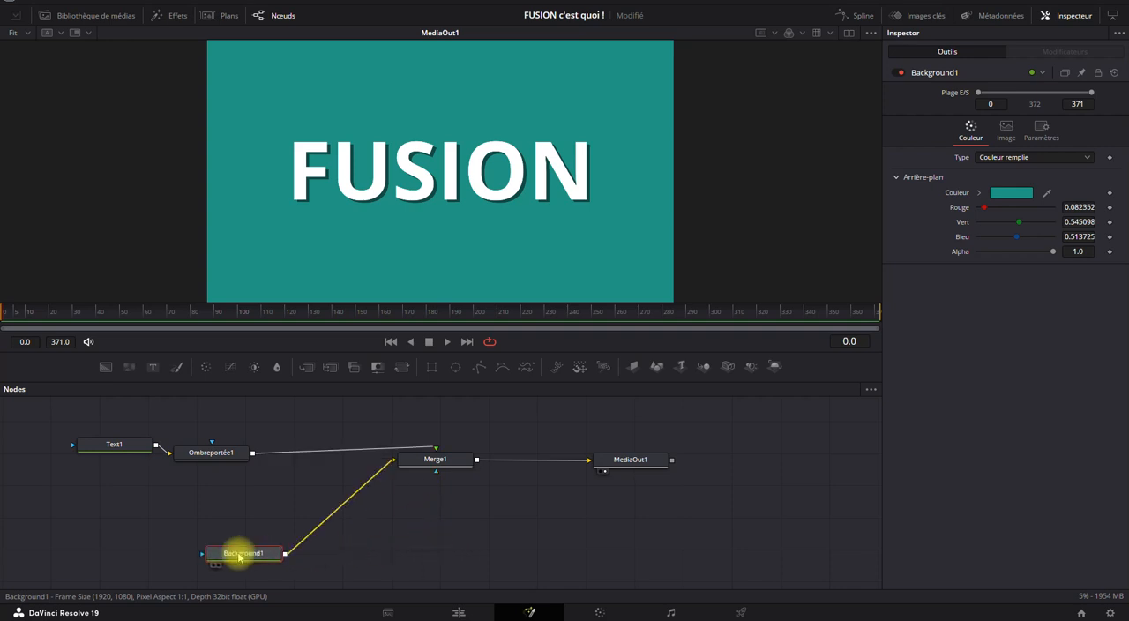
pyautogui.click(399, 368)
pyautogui.moveTo(352, 557); pyautogui.dragTo(380, 541)
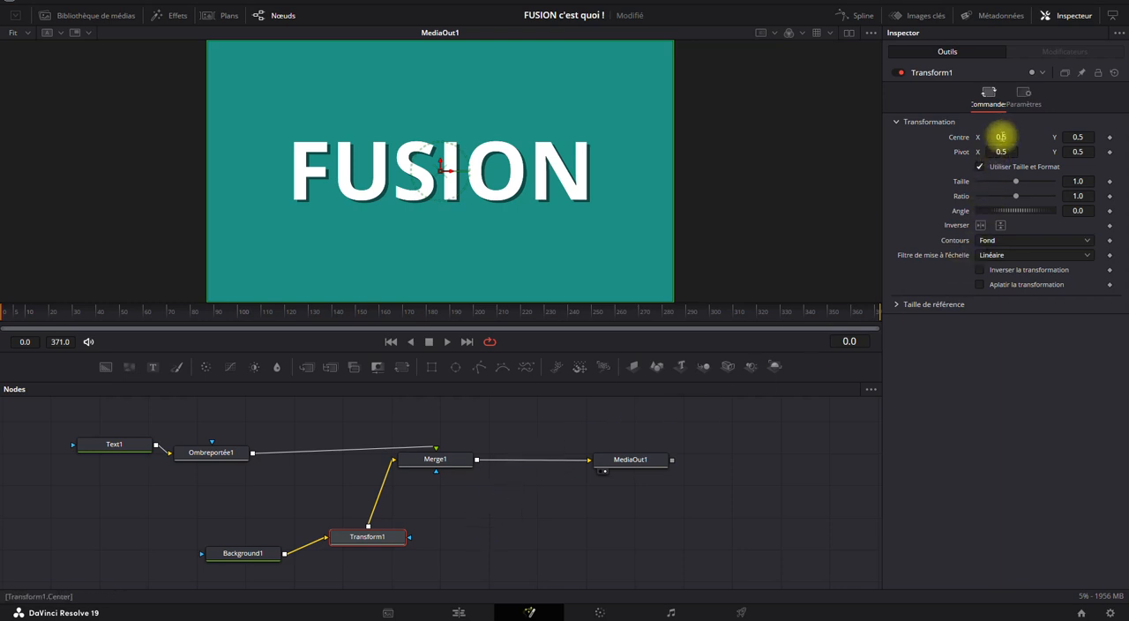
pyautogui.moveTo(1001, 137); pyautogui.dragTo(705, 141)
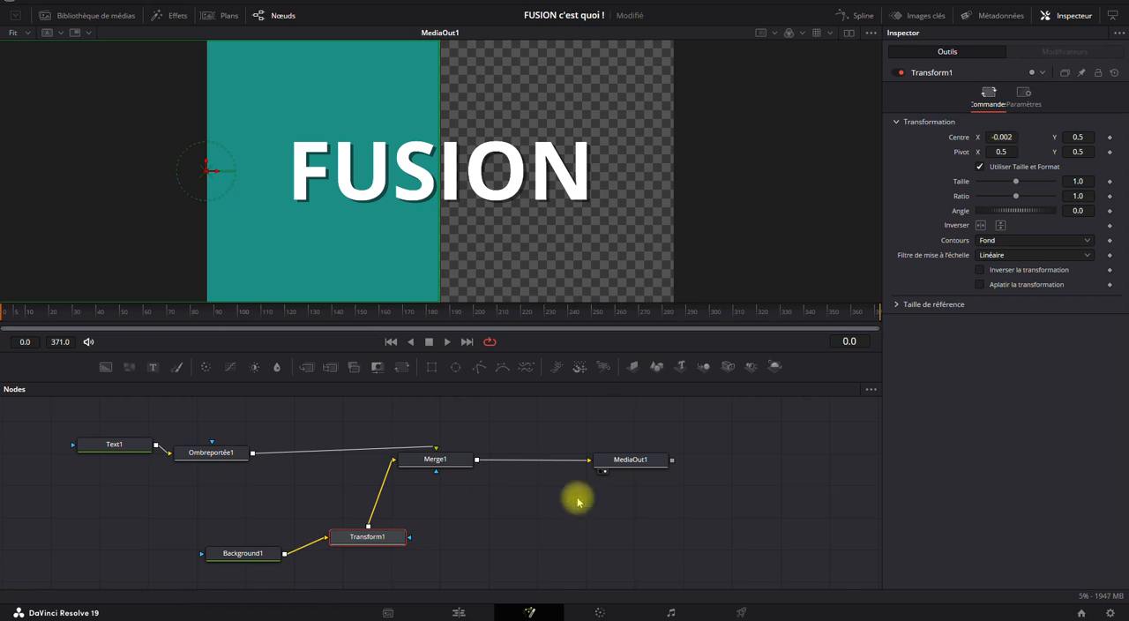
# Space Background1 further from Transform1 and add a second Background node beside Transform1, below Merge1.
pyautogui.moveTo(247, 557); pyautogui.dragTo(174, 537)
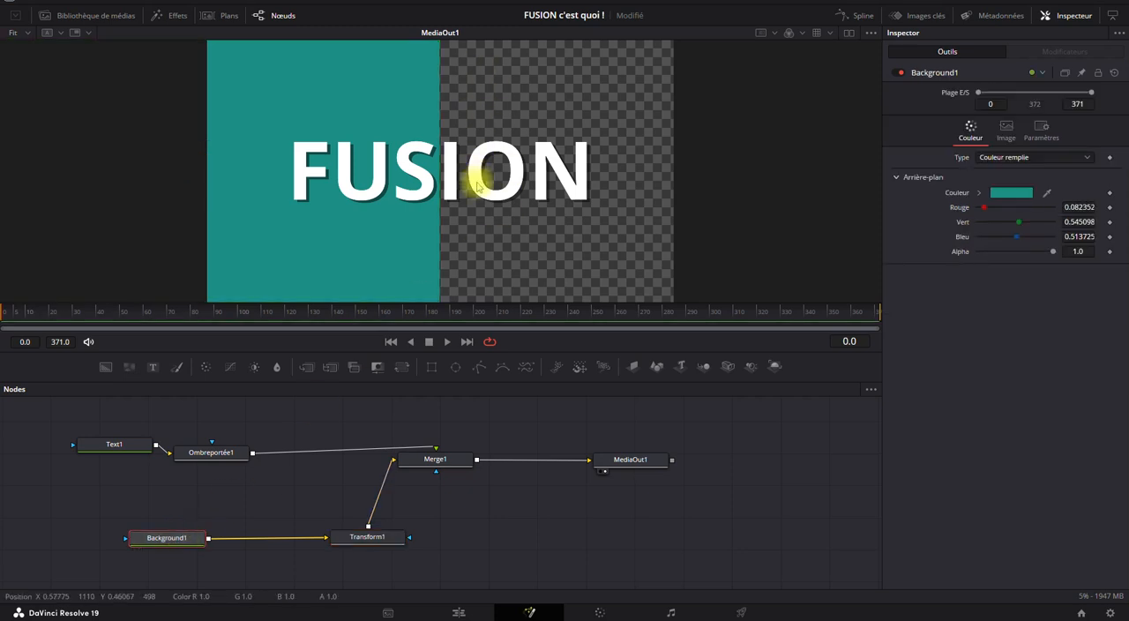
pyautogui.click(526, 524)
pyautogui.click(106, 368)
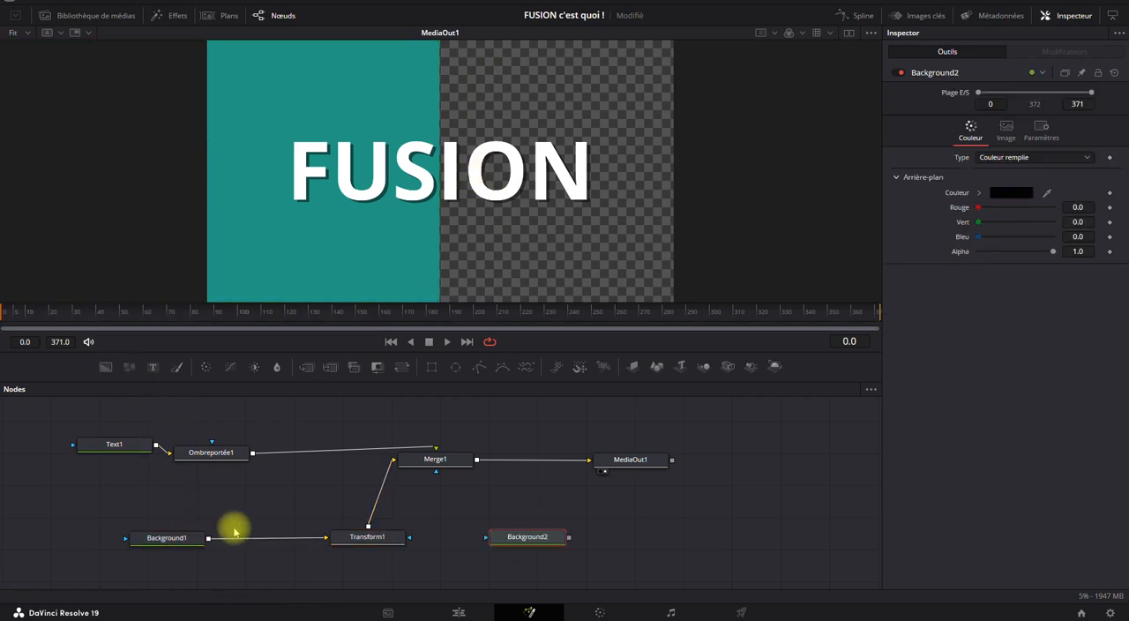
pyautogui.moveTo(521, 532)
pyautogui.mouseDown()
pyautogui.moveTo(511, 511)
pyautogui.moveTo(508, 531)
pyautogui.mouseUp()
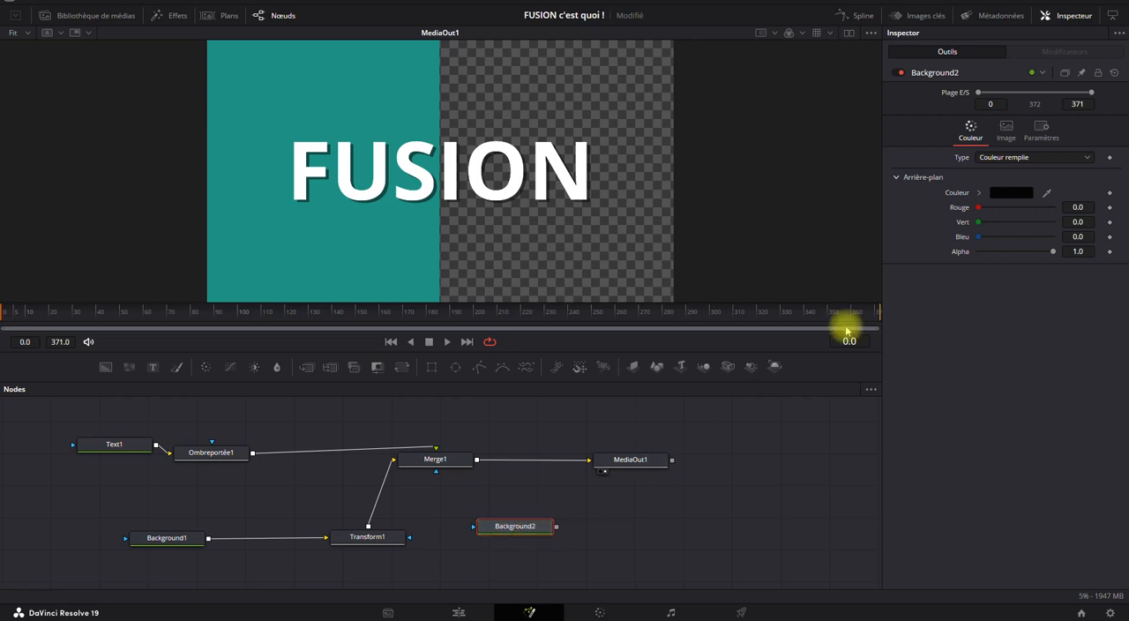
# Color Background2 golden yellow, with red 0.811764, green 0.670588 and blue 0.254901.
pyautogui.click(1007, 193)
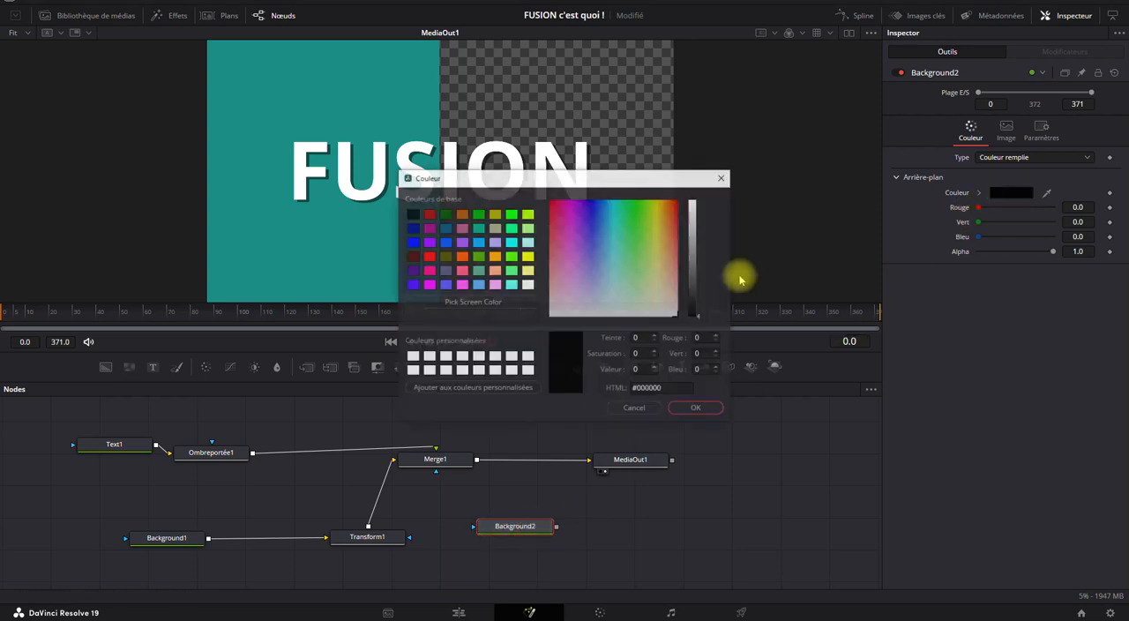
pyautogui.click(693, 224)
pyautogui.moveTo(658, 232); pyautogui.dragTo(661, 238)
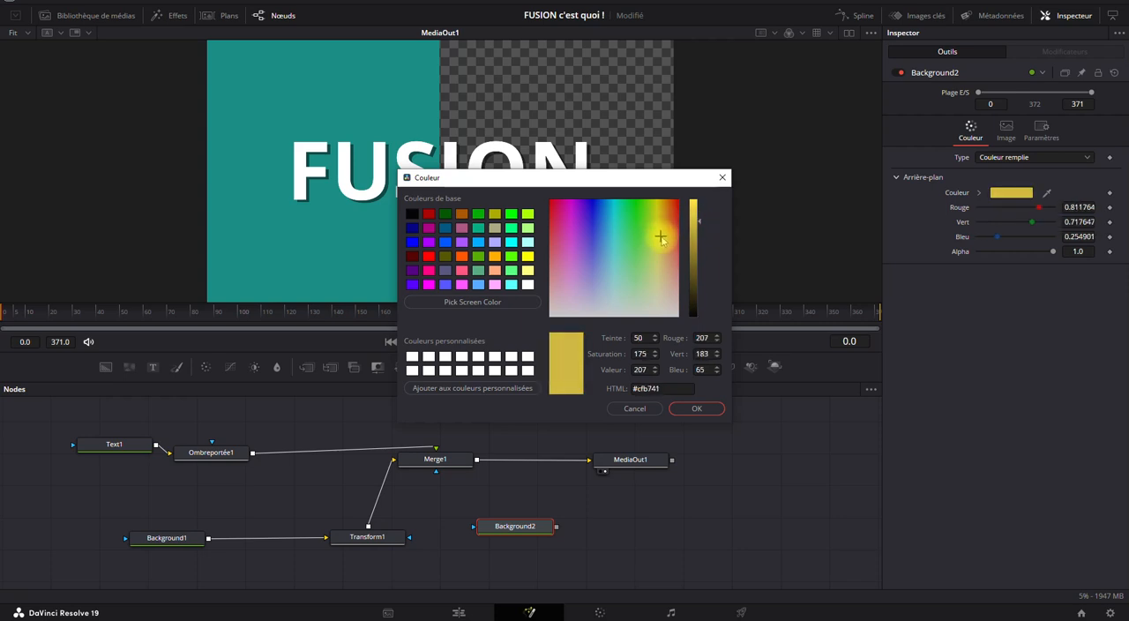
pyautogui.click(686, 407)
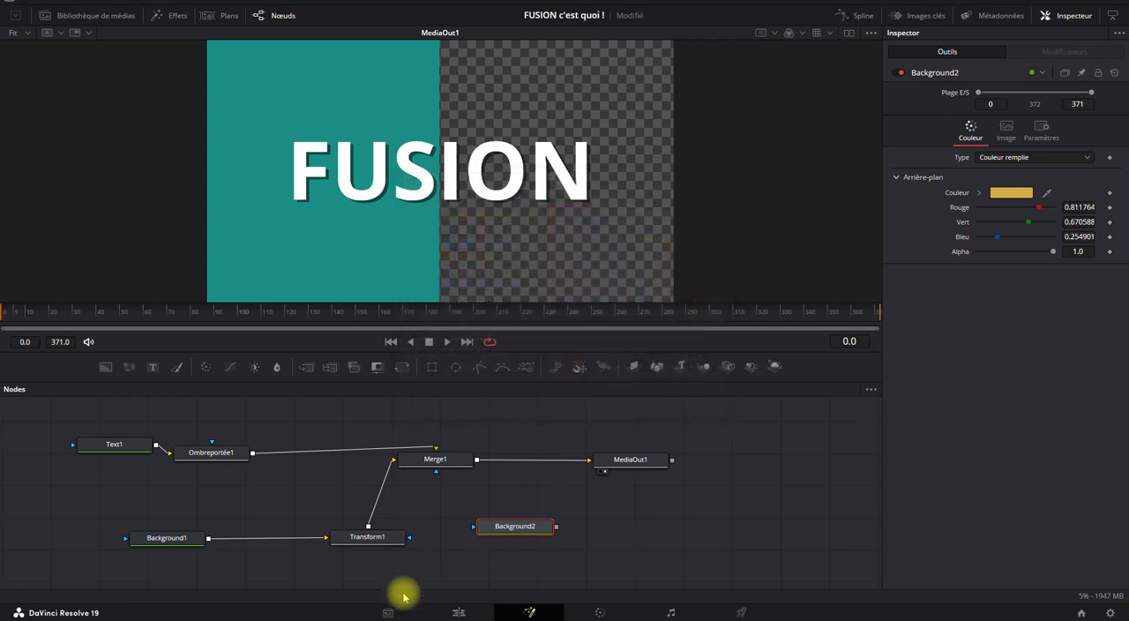
# Reposition Background2 below Merge1 and try linking it to Merge1's mask input as a third connection.
pyautogui.moveTo(507, 530); pyautogui.dragTo(436, 467)
pyautogui.click(448, 505)
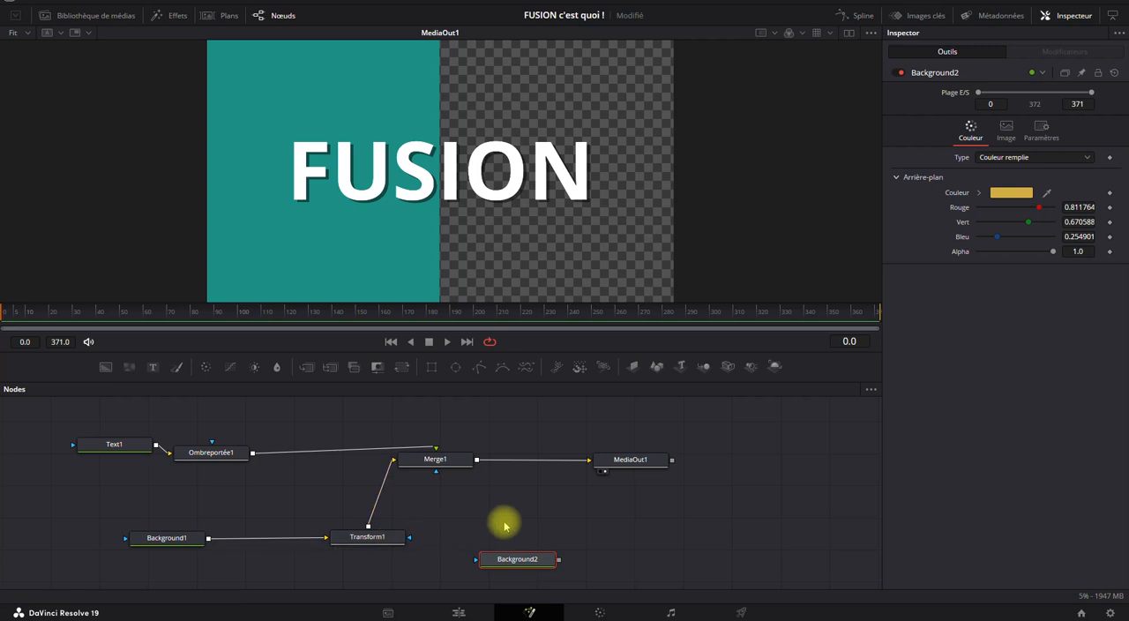
pyautogui.moveTo(536, 513); pyautogui.dragTo(670, 494)
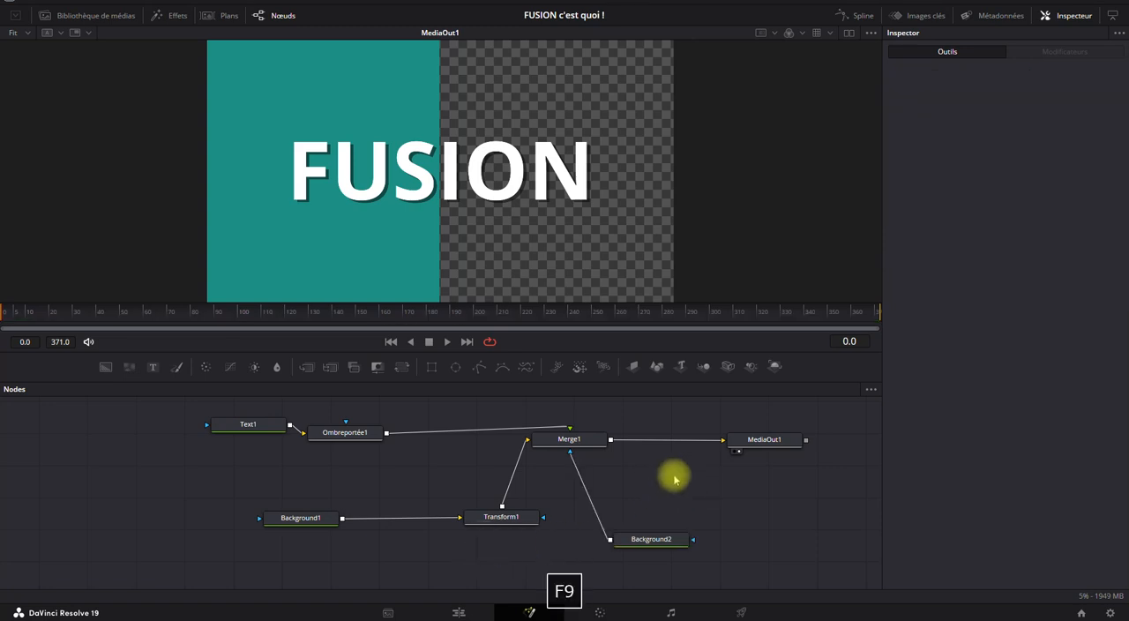
pyautogui.moveTo(670, 473); pyautogui.dragTo(640, 471)
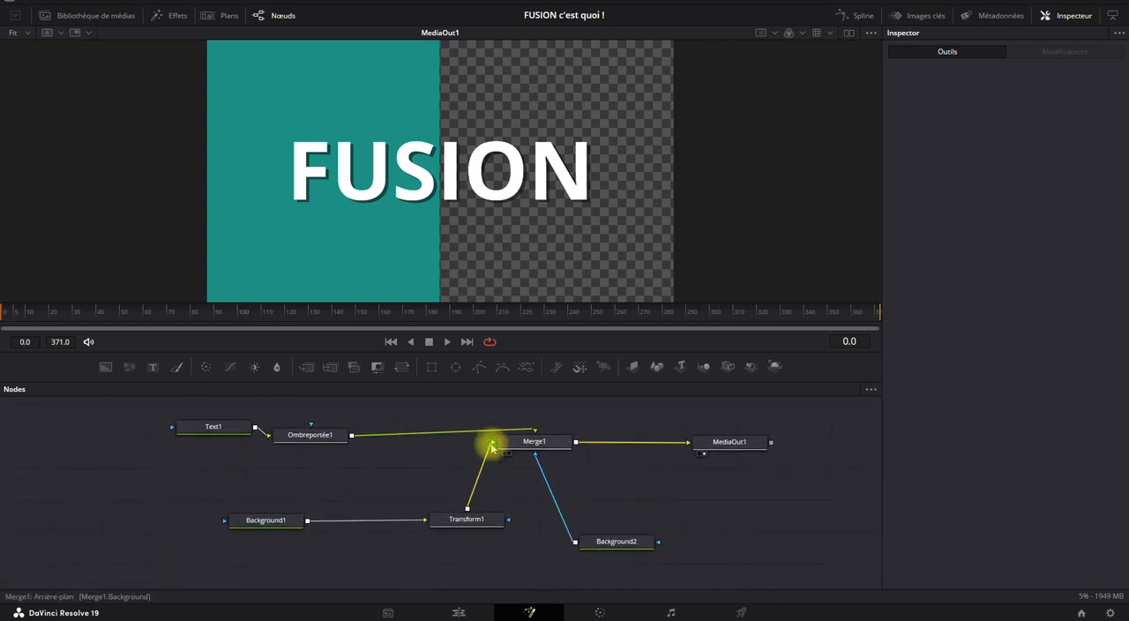
# Disconnect all incoming links from Merge1, and move Merge1 and MediaOut1 away from the source nodes.
pyautogui.moveTo(491, 445); pyautogui.dragTo(449, 453)
pyautogui.moveTo(530, 454); pyautogui.dragTo(605, 506)
pyautogui.moveTo(596, 459); pyautogui.dragTo(585, 446)
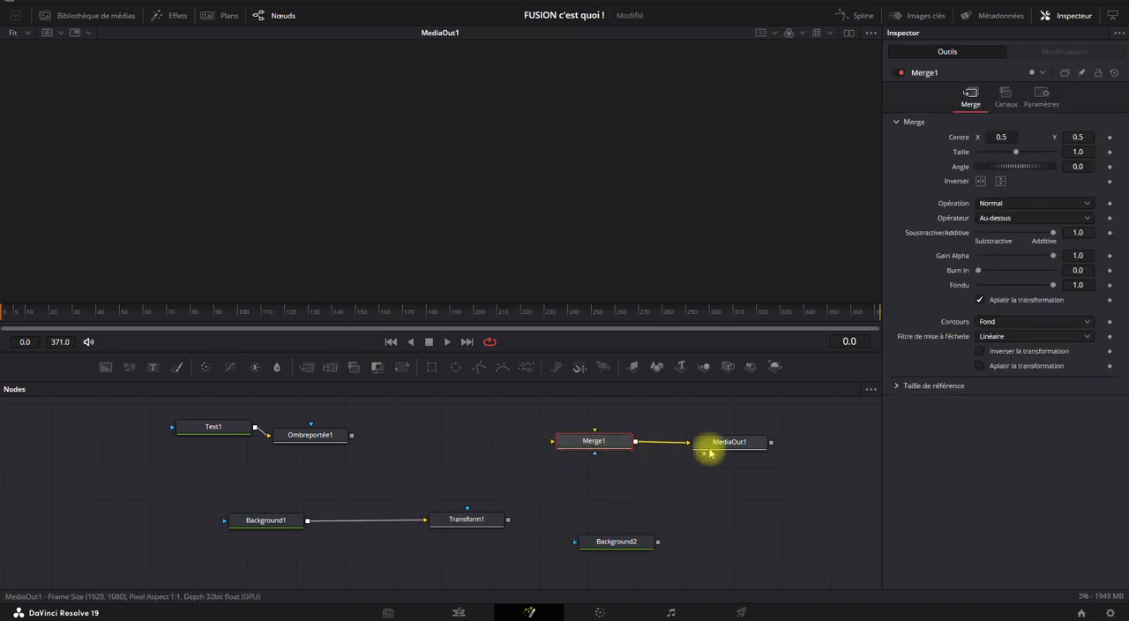
pyautogui.moveTo(713, 446); pyautogui.dragTo(746, 455)
pyautogui.moveTo(587, 444); pyautogui.dragTo(633, 459)
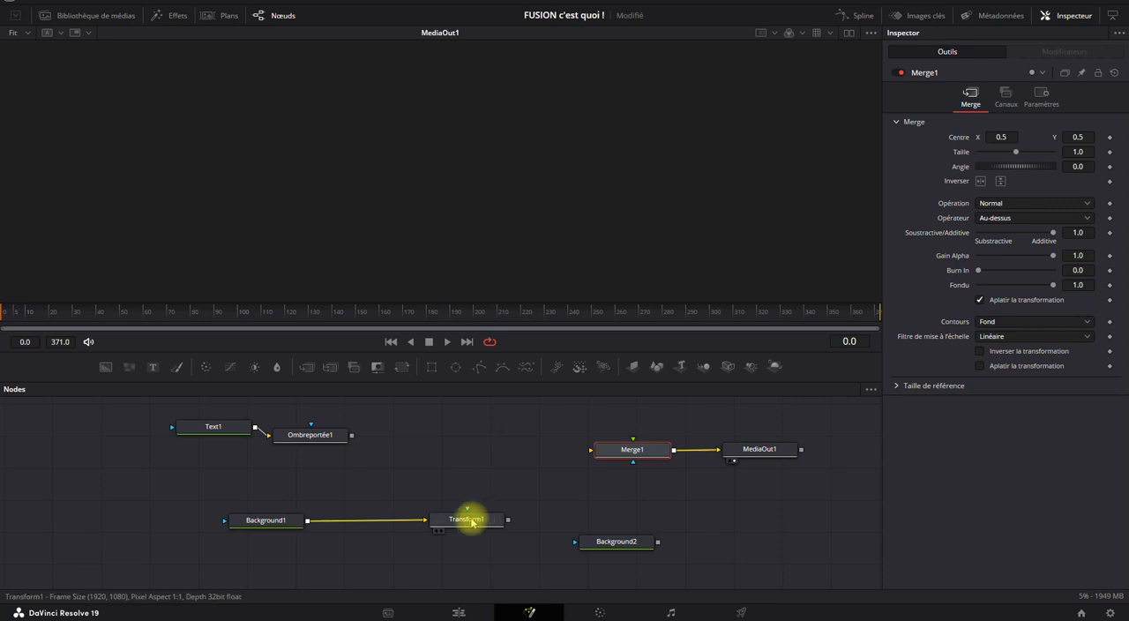
# Stack Text1 directly above Ombreportée1, and place Transform1 directly below Background1.
pyautogui.moveTo(310, 441); pyautogui.dragTo(365, 434)
pyautogui.moveTo(310, 456); pyautogui.dragTo(424, 416)
pyautogui.moveTo(400, 512); pyautogui.dragTo(403, 474)
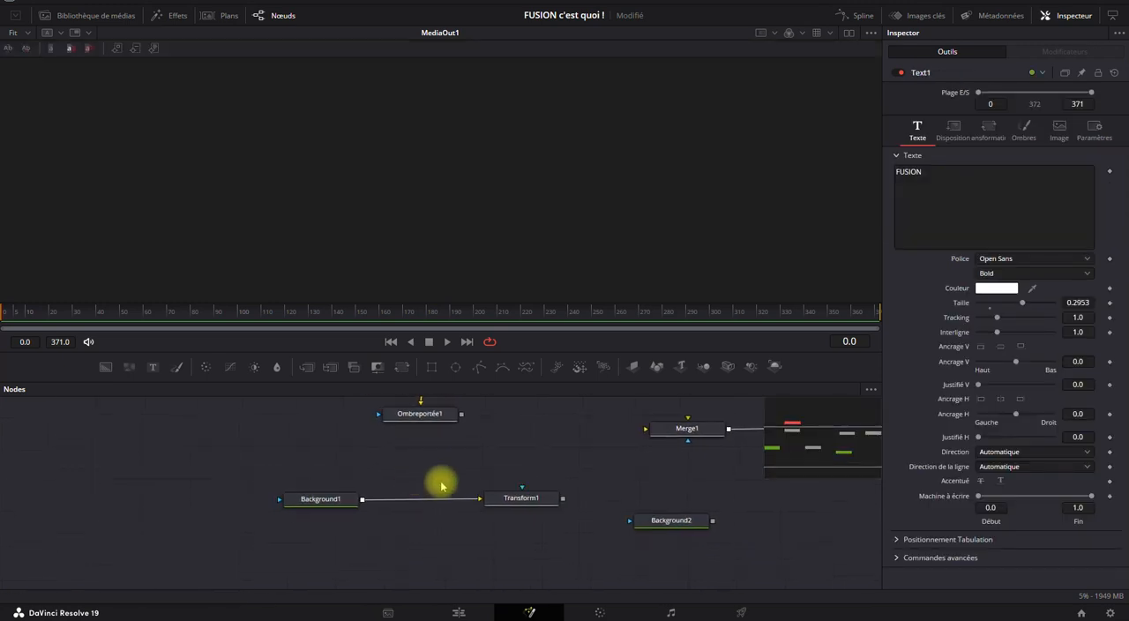
pyautogui.moveTo(532, 501); pyautogui.dragTo(330, 539)
# Rename Background1 as "Fond bleu".
pyautogui.click(335, 500)
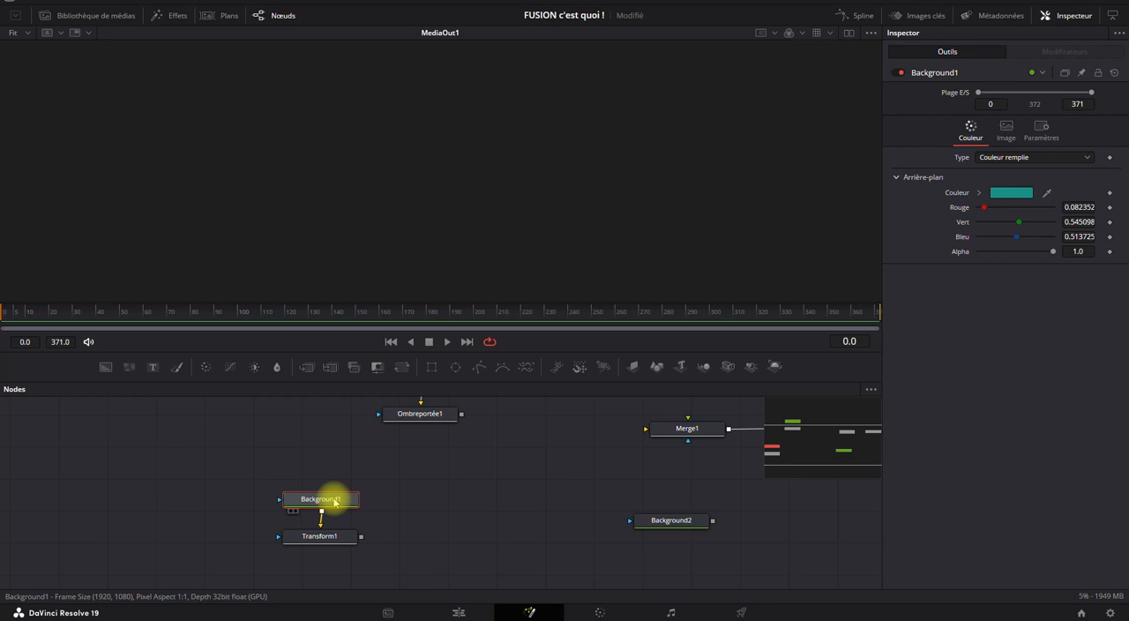
pyautogui.moveTo(334, 502)
pyautogui.press('F2')
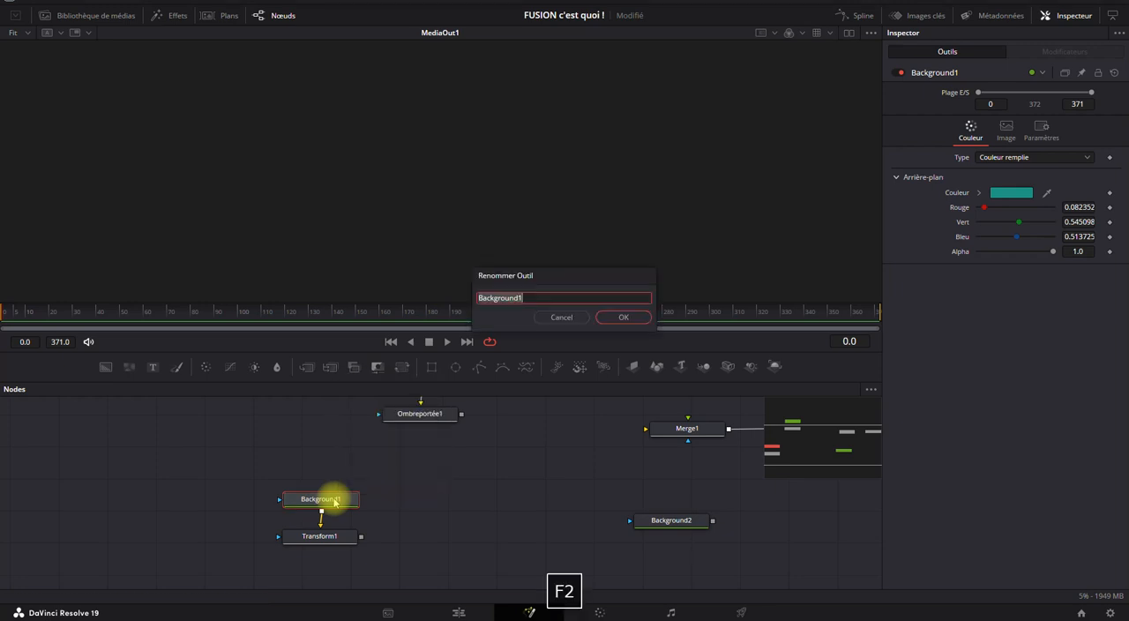
pyautogui.write('Fon')
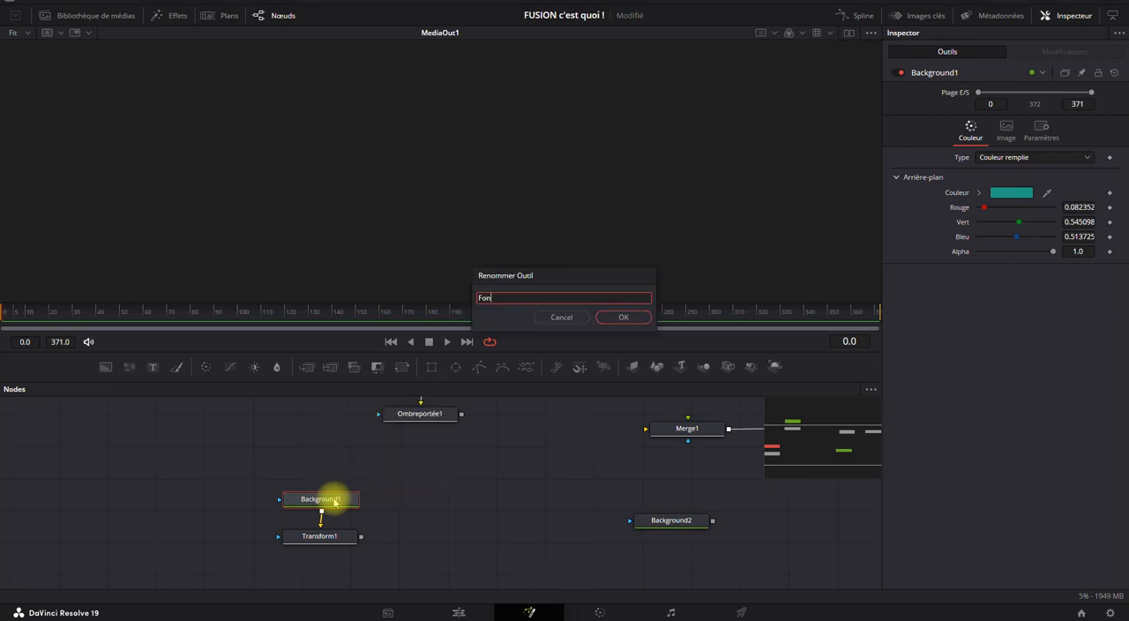
pyautogui.write('d bleu')
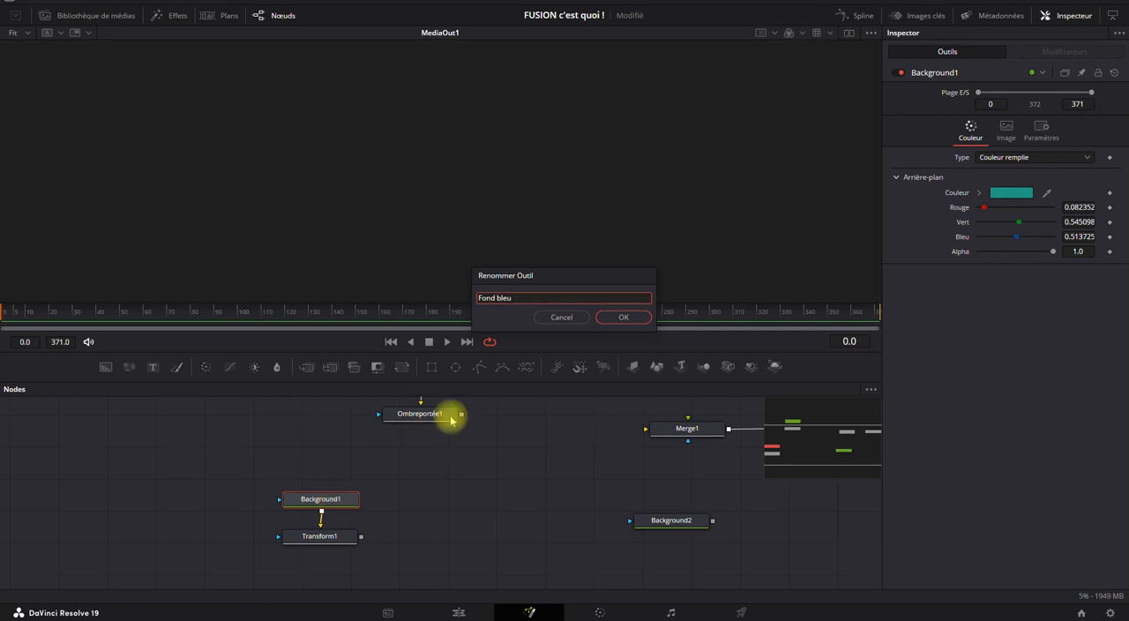
pyautogui.click(623, 321)
# Move Background2 beside the blue background node and rename it "Fond jaune".
pyautogui.moveTo(667, 525); pyautogui.dragTo(485, 488)
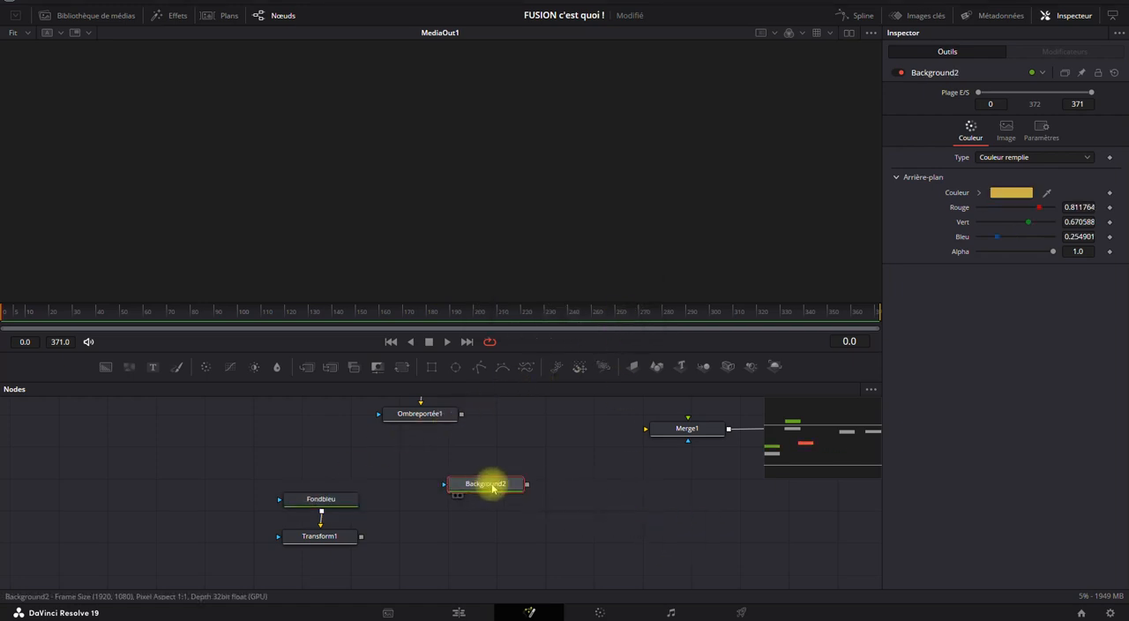
pyautogui.press('F2')
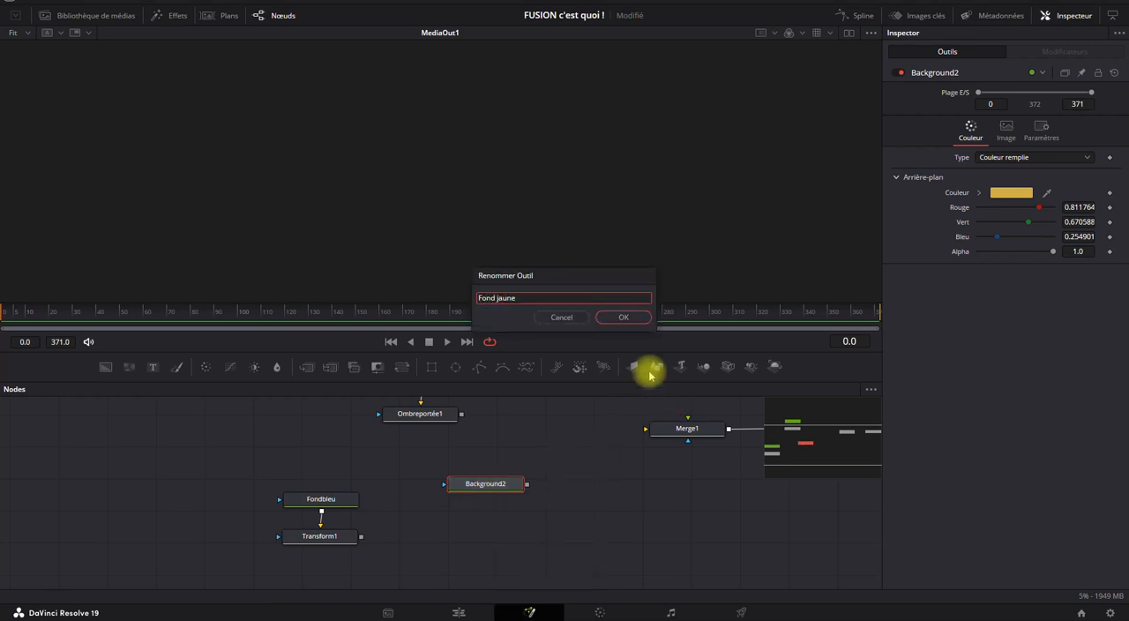
pyautogui.click(627, 316)
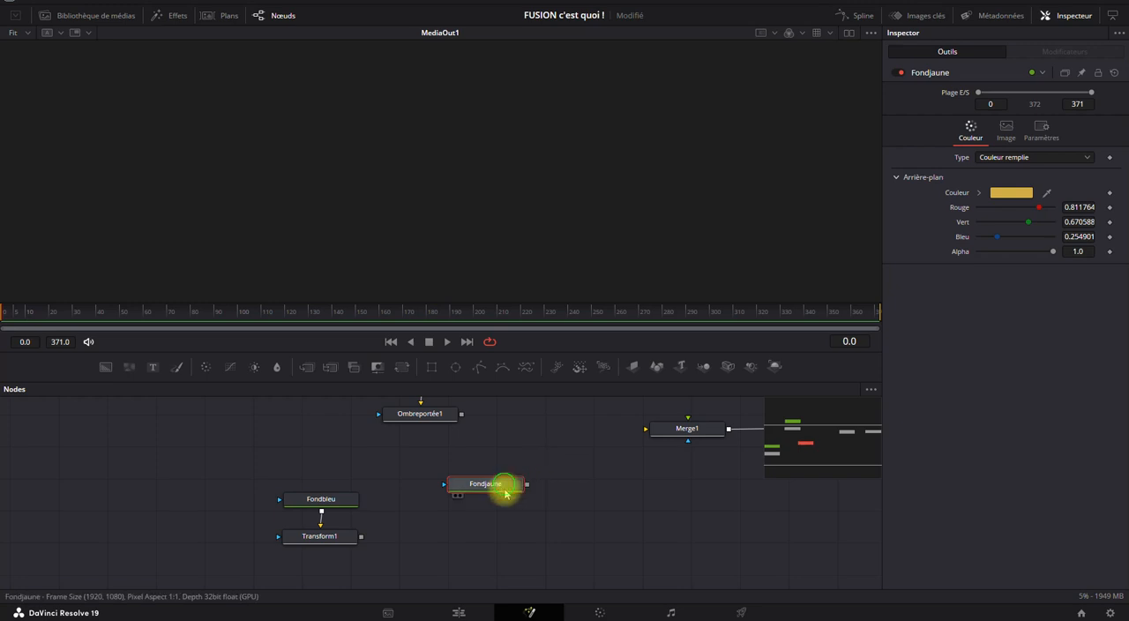
pyautogui.moveTo(504, 486); pyautogui.dragTo(510, 496)
# Move Text1 and Ombreportée1 together slightly away from Merge1, and adjust Transform1 neatly below Fondbleu.
pyautogui.moveTo(584, 468); pyautogui.dragTo(496, 501)
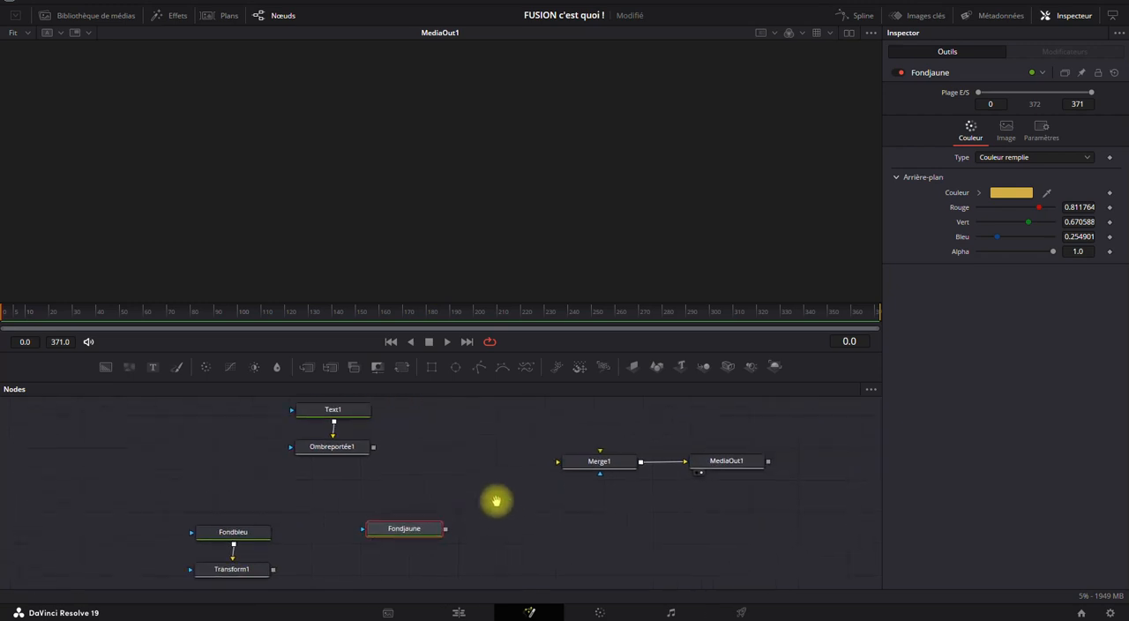
pyautogui.moveTo(408, 398); pyautogui.dragTo(306, 457)
pyautogui.moveTo(399, 485); pyautogui.dragTo(435, 461)
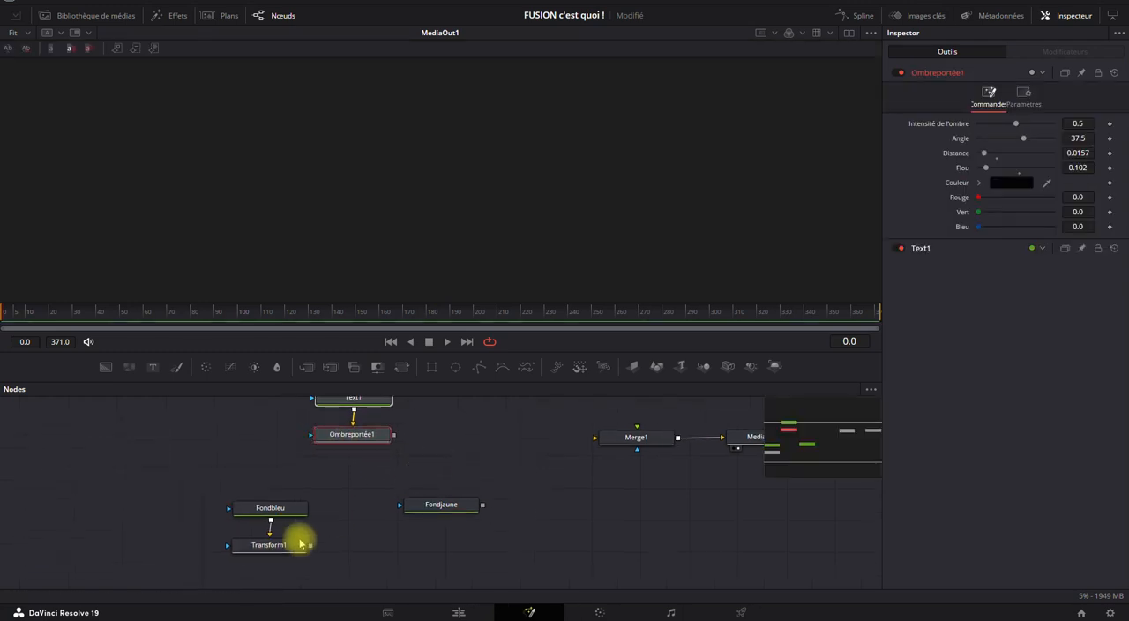
pyautogui.moveTo(286, 551); pyautogui.dragTo(278, 551)
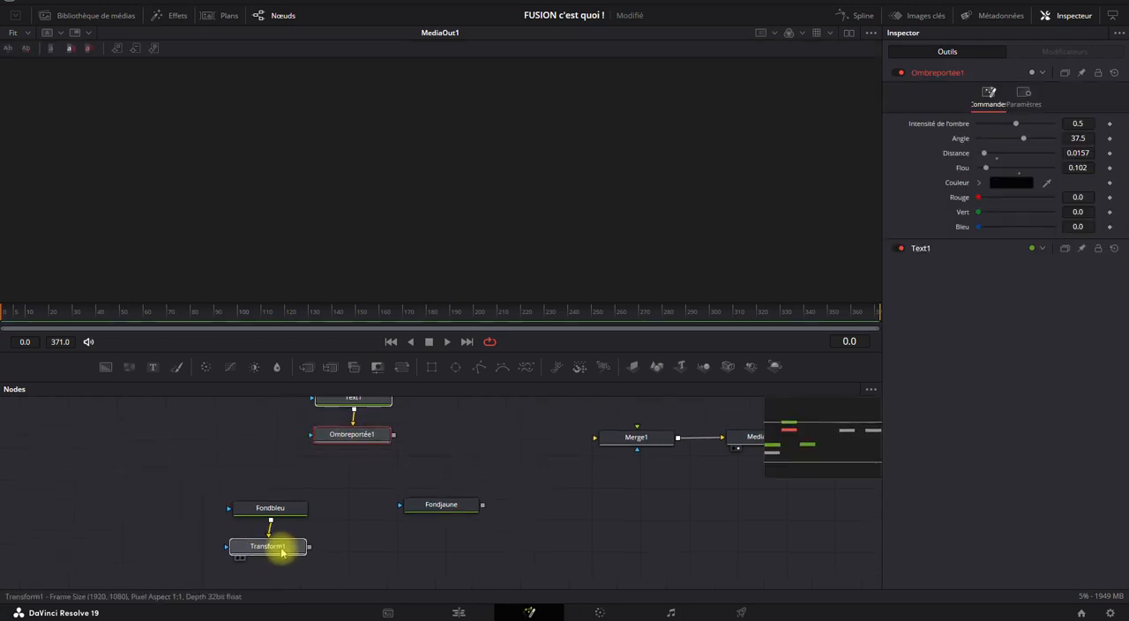
pyautogui.click(282, 549)
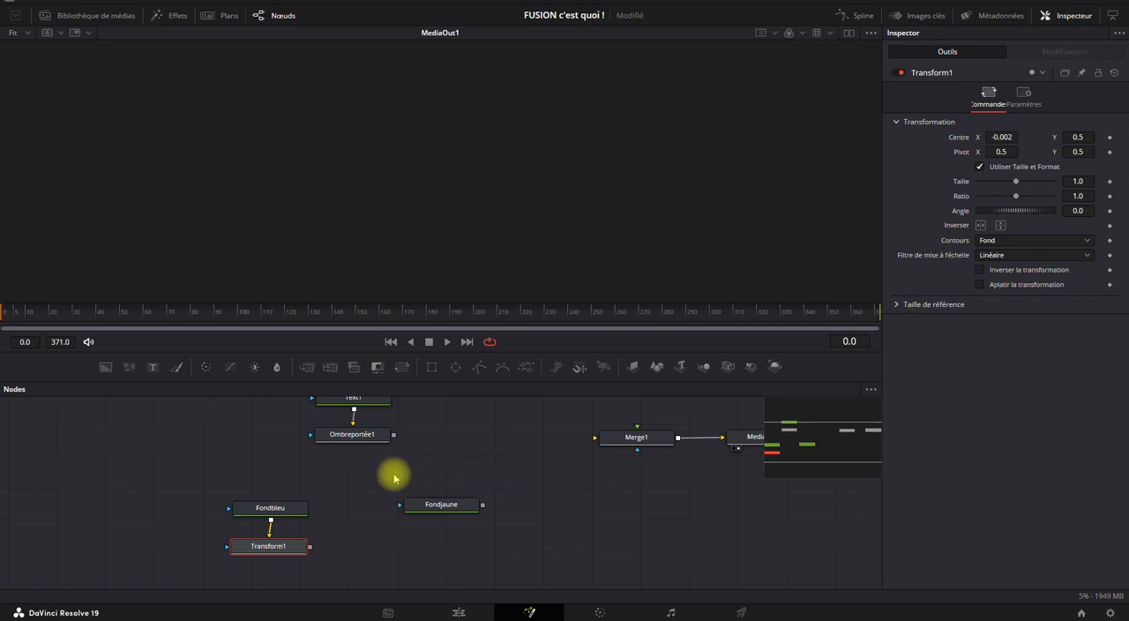
pyautogui.moveTo(466, 478); pyautogui.dragTo(438, 492)
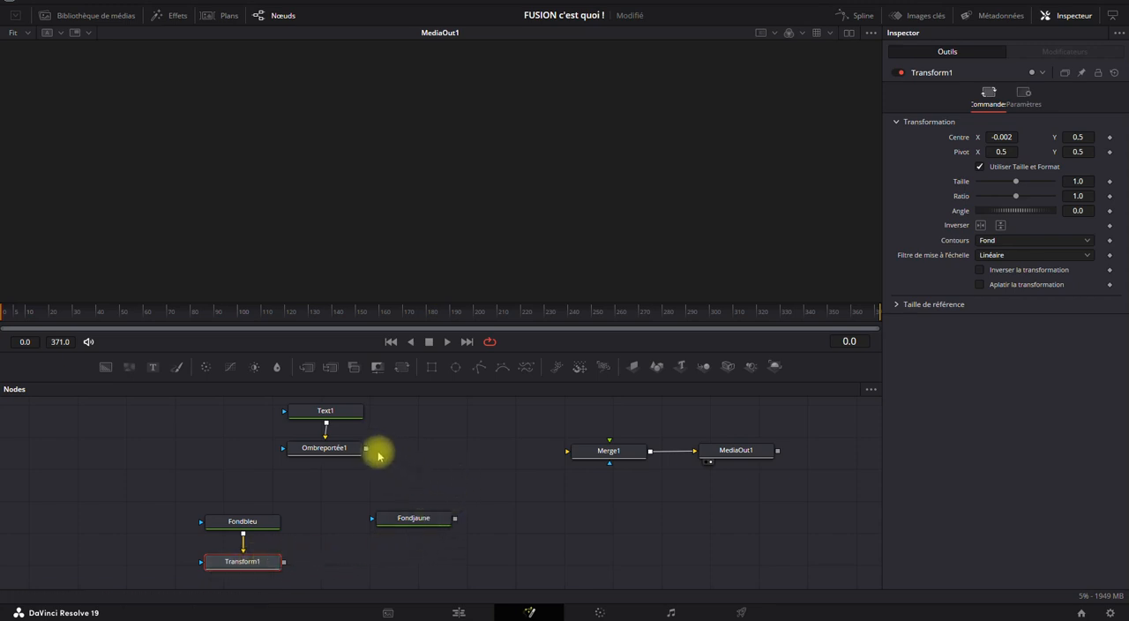
# Disconnect Merge1 from MediaOut1, move Merge1 closer to Ombreportée1, and add a second Merge node below it.
pyautogui.click(690, 449)
pyautogui.moveTo(664, 454); pyautogui.dragTo(523, 450)
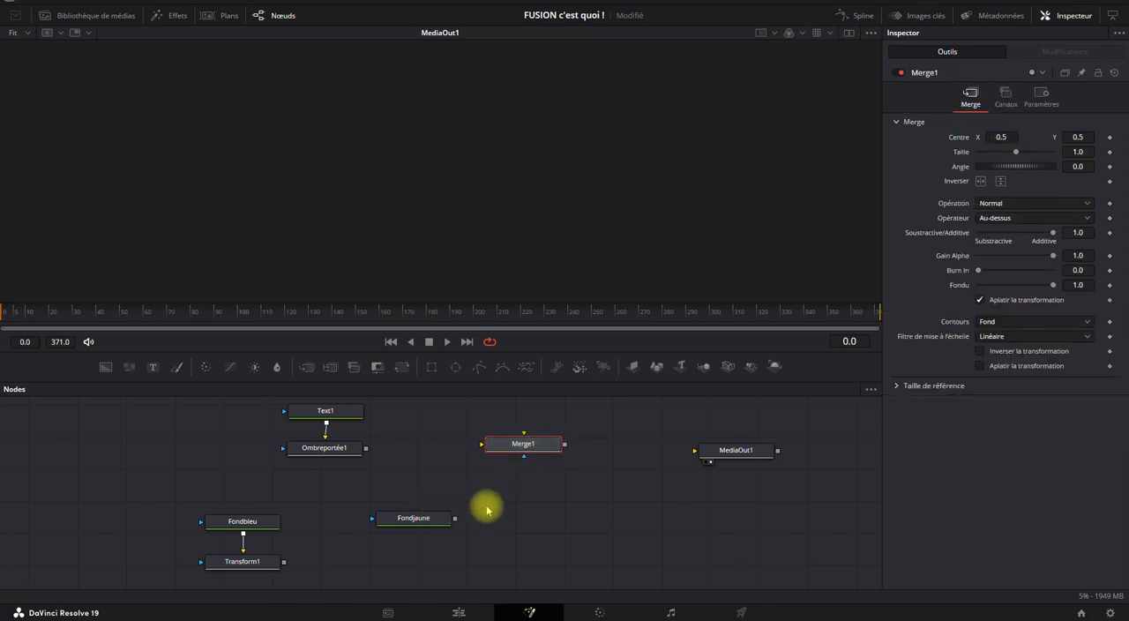
pyautogui.click(307, 368)
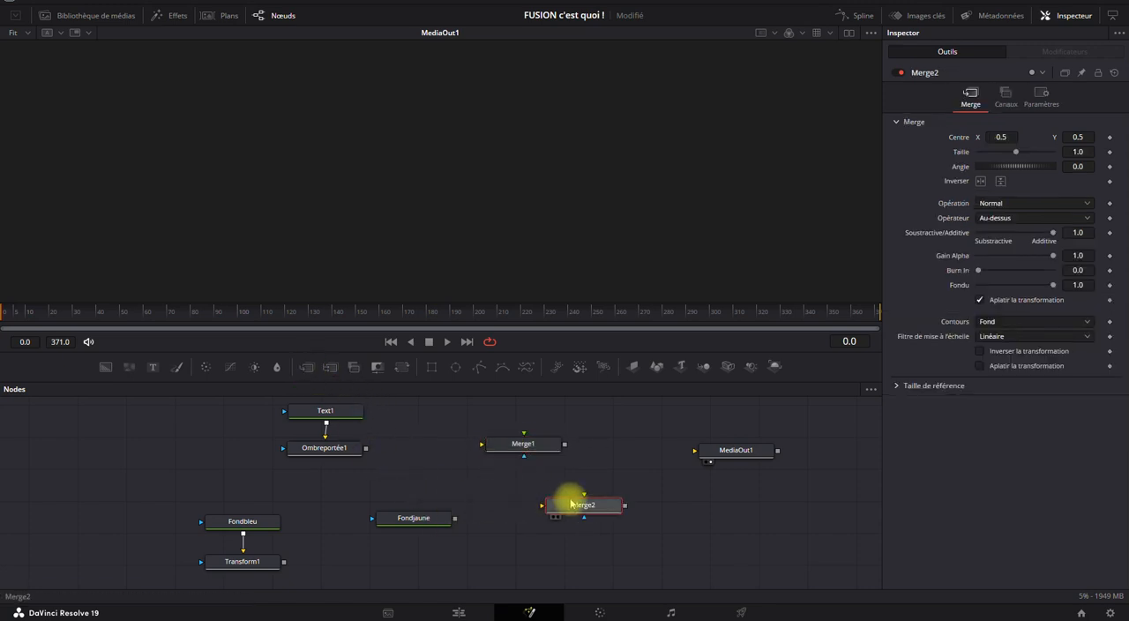
pyautogui.moveTo(574, 499); pyautogui.dragTo(568, 527)
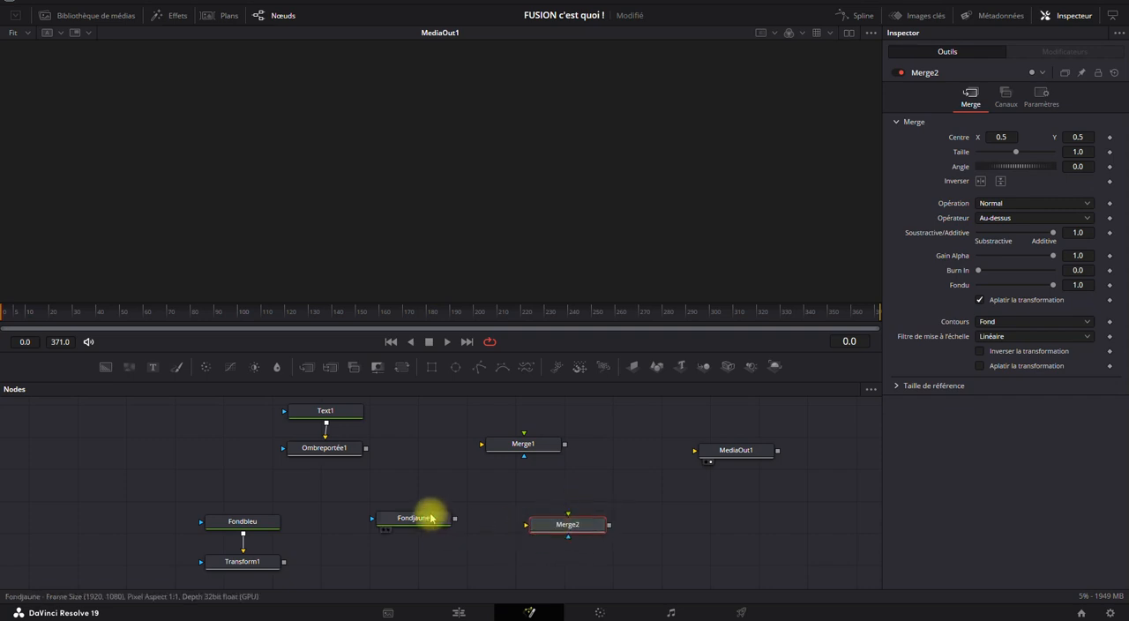
# Connect Fondjaune as Merge2's background and Transform1 as its foreground, and feed Merge2 into MediaOut1.
pyautogui.moveTo(431, 515); pyautogui.dragTo(432, 493)
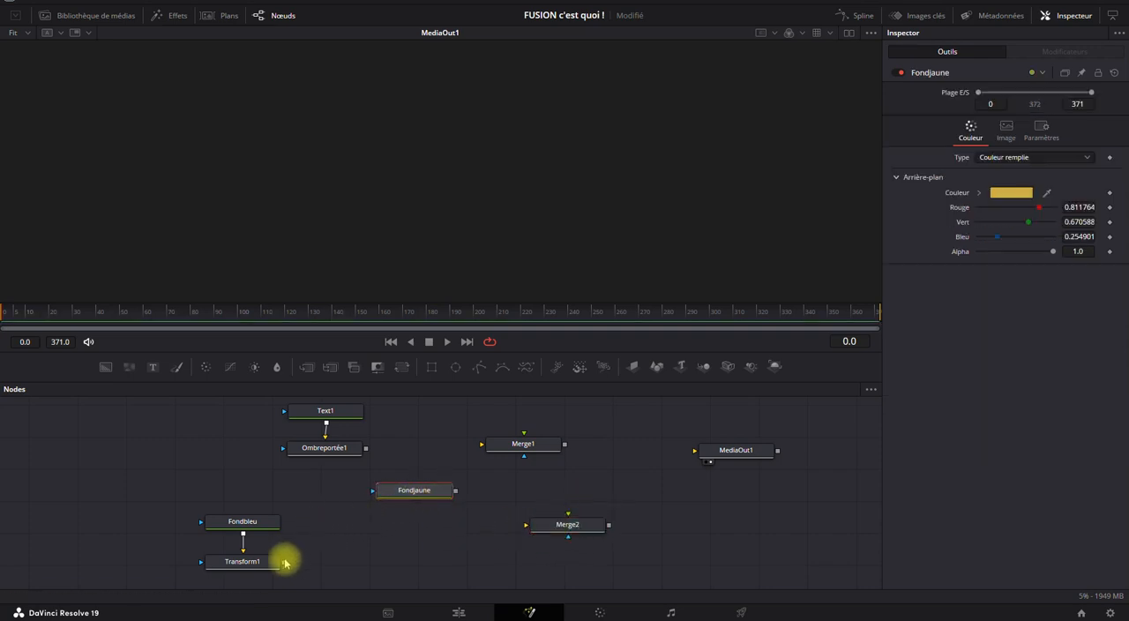
pyautogui.moveTo(455, 491); pyautogui.dragTo(567, 523)
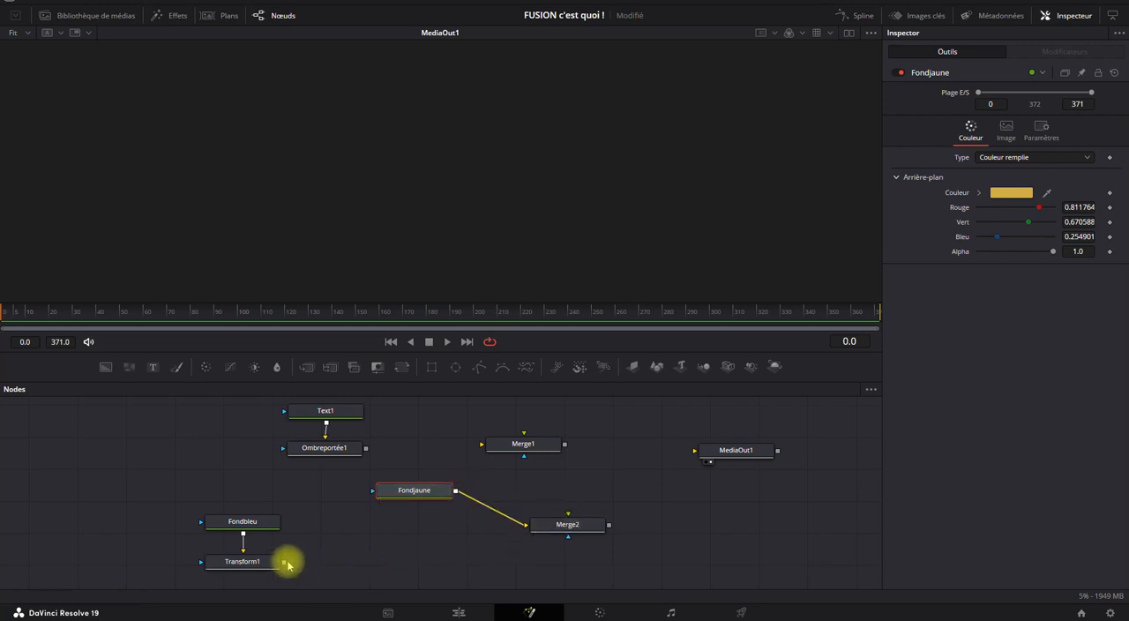
pyautogui.moveTo(284, 564); pyautogui.dragTo(723, 453)
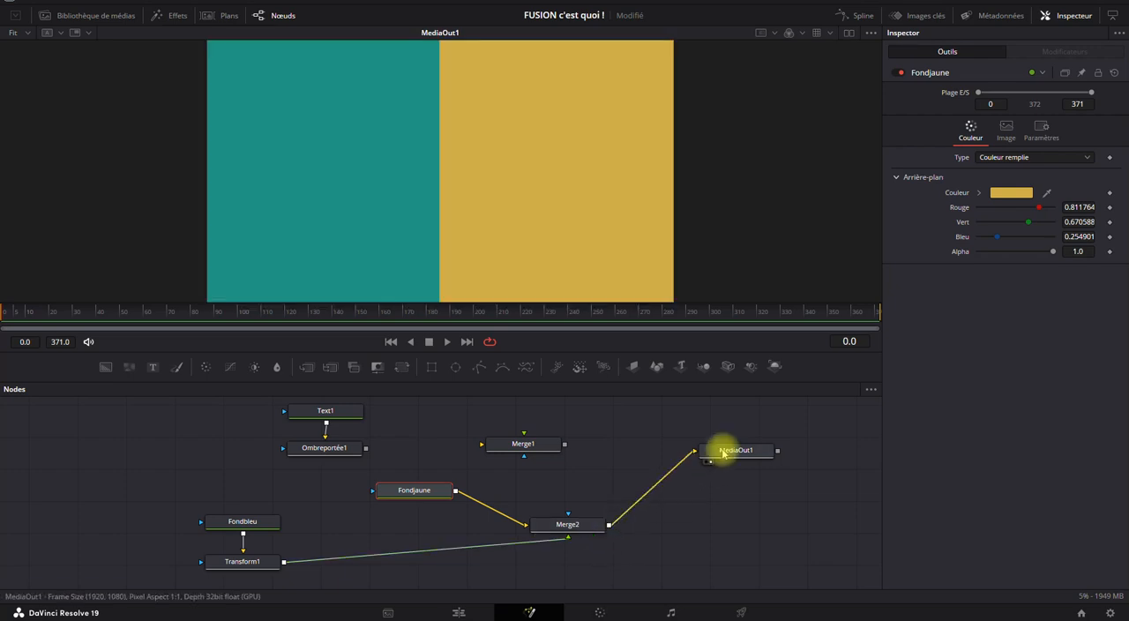
pyautogui.moveTo(567, 537); pyautogui.dragTo(529, 526)
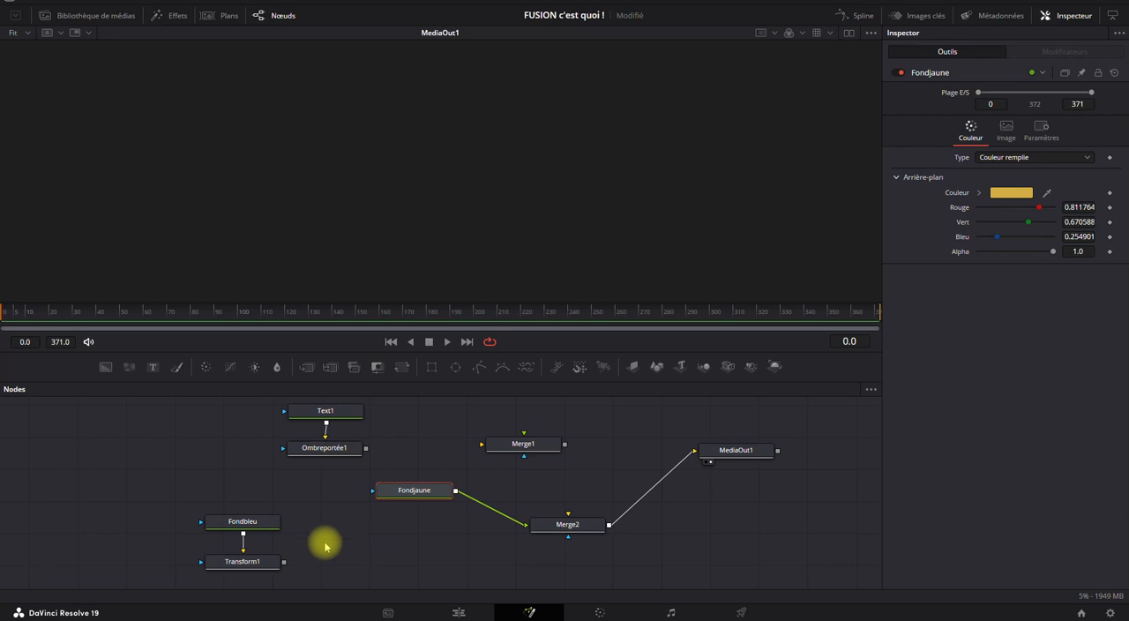
pyautogui.moveTo(283, 562); pyautogui.dragTo(567, 522)
pyautogui.moveTo(285, 563); pyautogui.dragTo(569, 522)
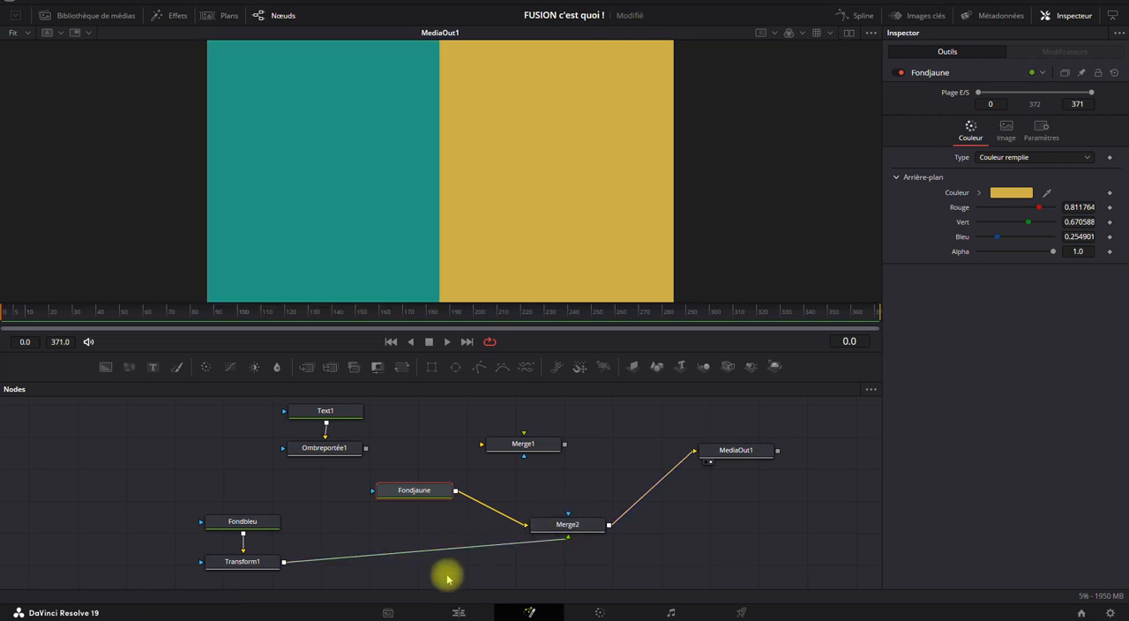
# Disconnect Merge2 from MediaOut1, align MediaOut1 with Merge2's row, and move the Fondbleu, Transform1, Fondjaune and Merge2 branch away from MediaOut1.
pyautogui.moveTo(746, 454); pyautogui.dragTo(750, 519)
pyautogui.moveTo(410, 486); pyautogui.dragTo(361, 513)
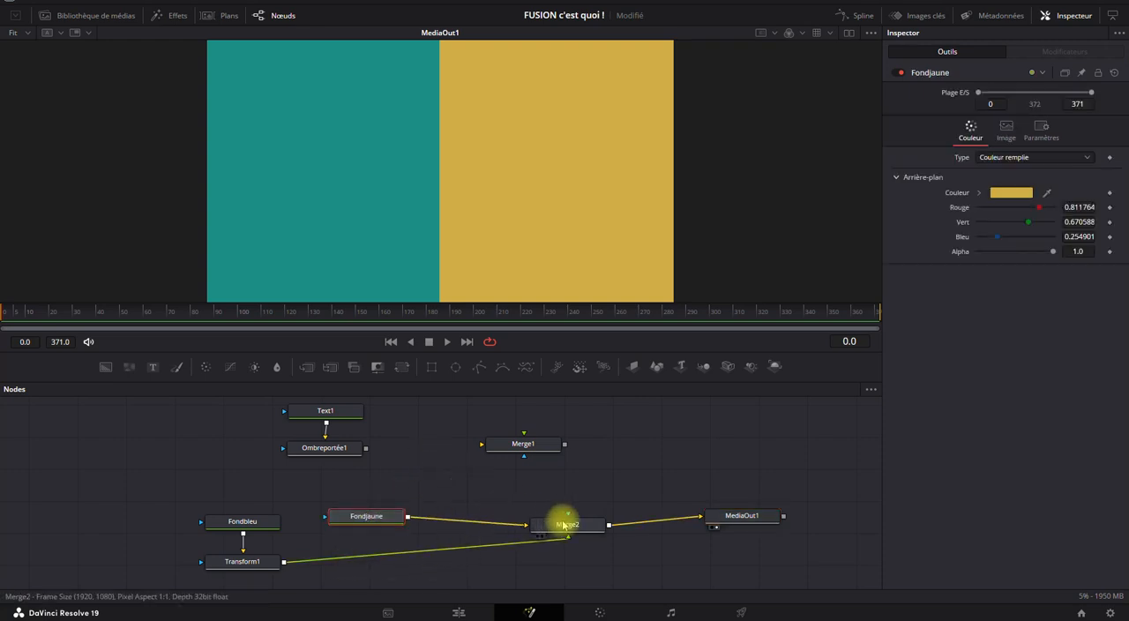
pyautogui.moveTo(695, 517); pyautogui.dragTo(581, 551)
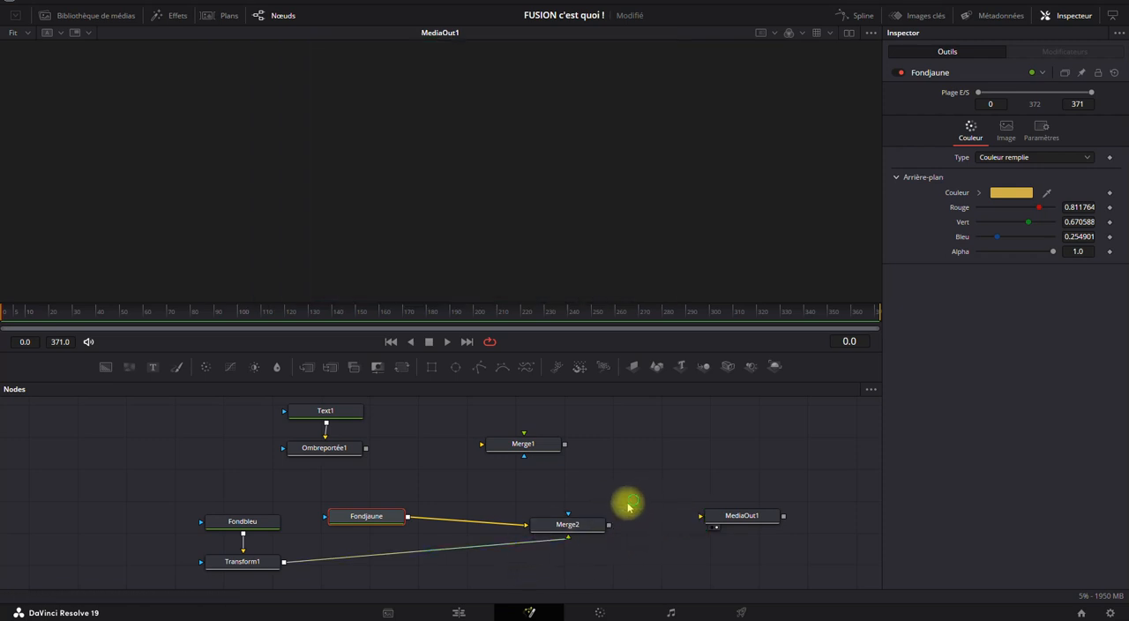
pyautogui.moveTo(630, 497); pyautogui.dragTo(198, 561)
pyautogui.moveTo(344, 522); pyautogui.dragTo(231, 503)
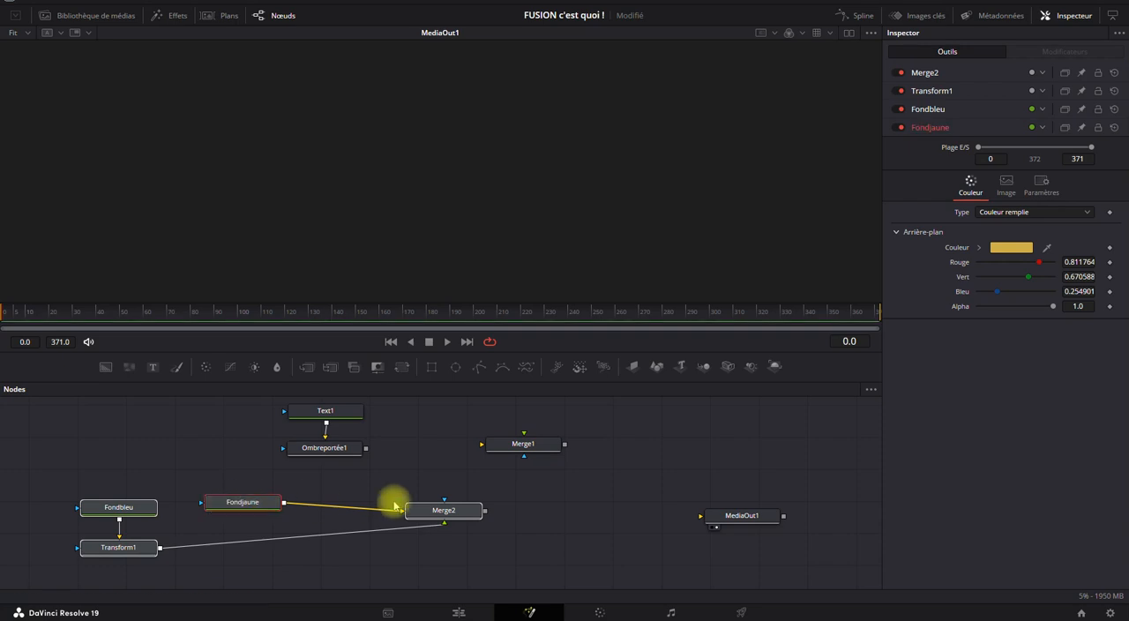
# Place Merge1 directly above Merge2 and connect Ombreportée1's output to Merge1.
pyautogui.moveTo(527, 444); pyautogui.dragTo(496, 447)
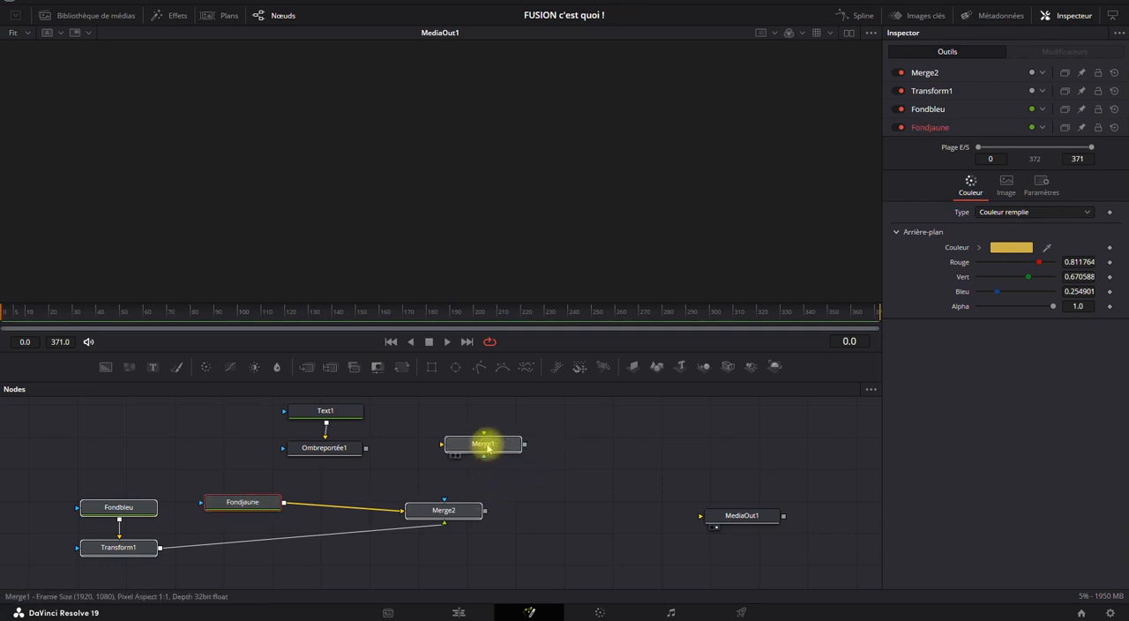
pyautogui.click(487, 447)
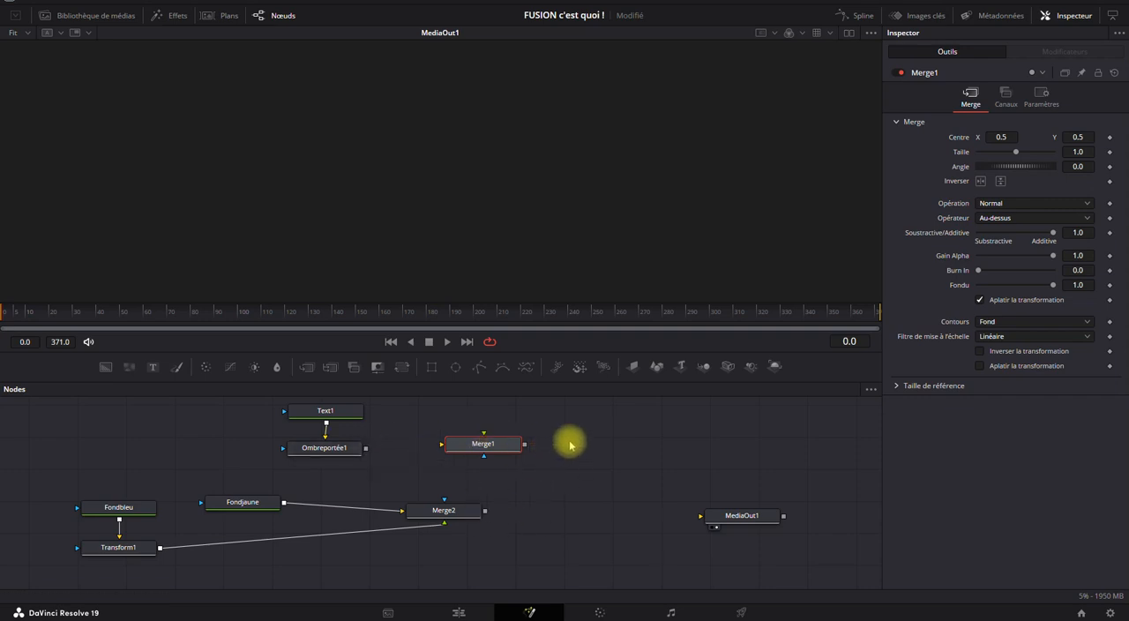
pyautogui.moveTo(564, 434); pyautogui.dragTo(573, 499)
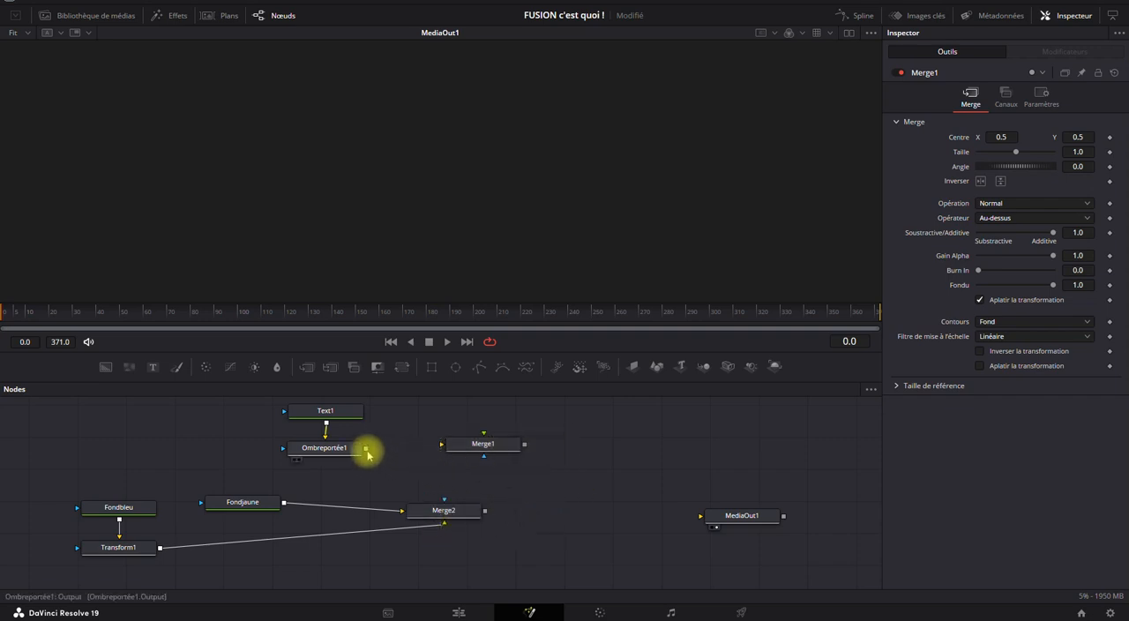
pyautogui.moveTo(366, 450); pyautogui.dragTo(452, 445)
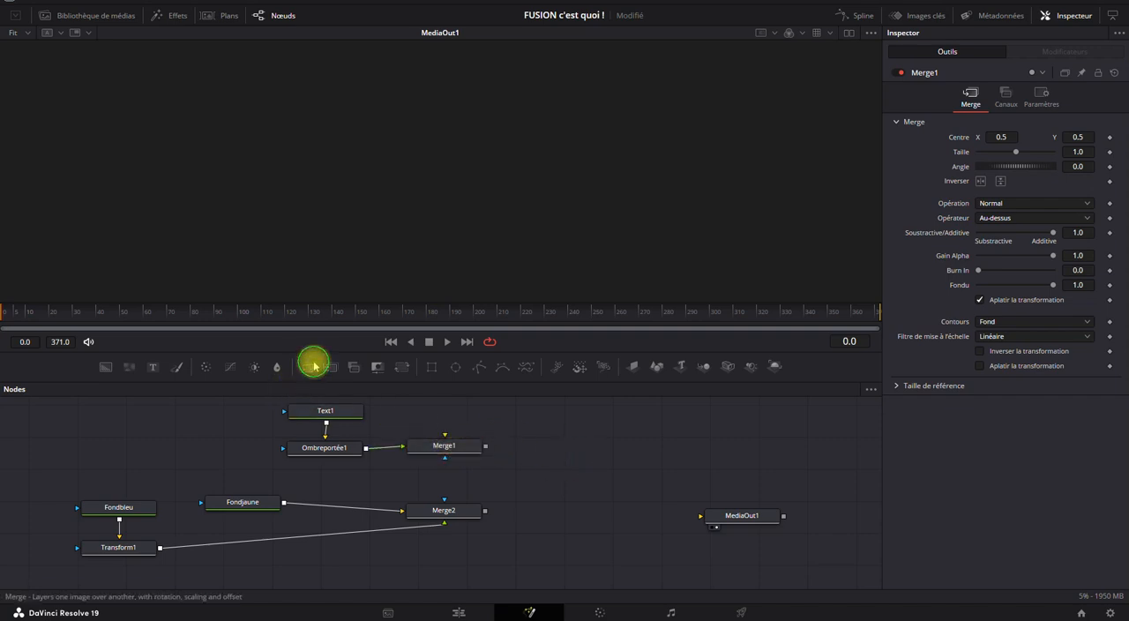
# Add a third Merge node between the existing merges and MediaOut1, feed Merge1 and Merge2 into it, and connect it to MediaOut1.
pyautogui.moveTo(314, 364); pyautogui.dragTo(567, 468)
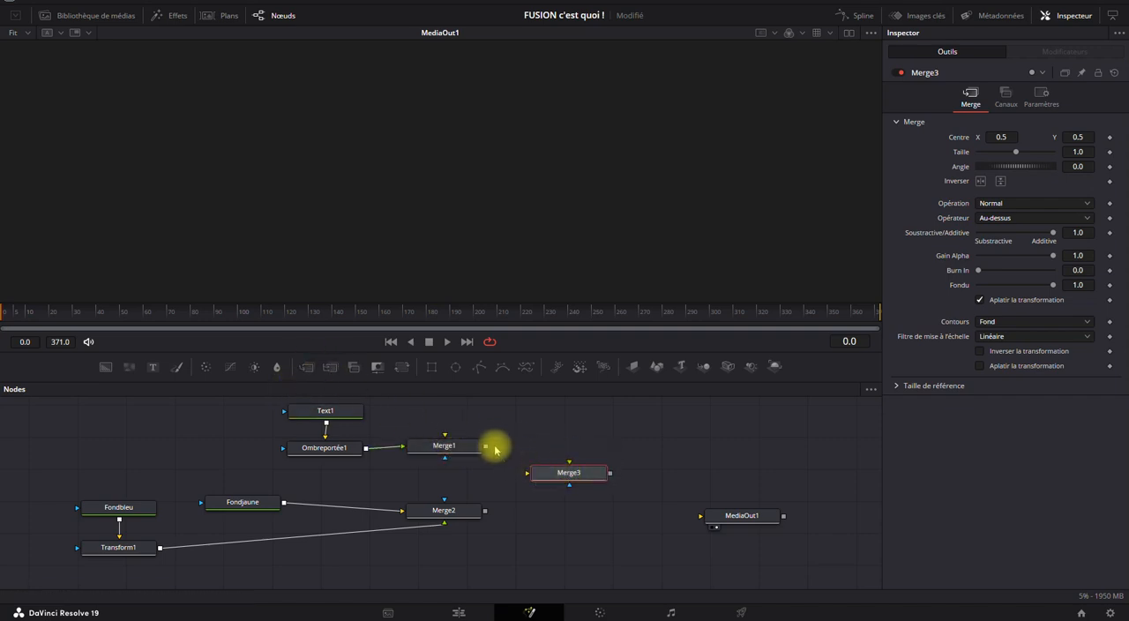
pyautogui.moveTo(485, 446); pyautogui.dragTo(568, 472)
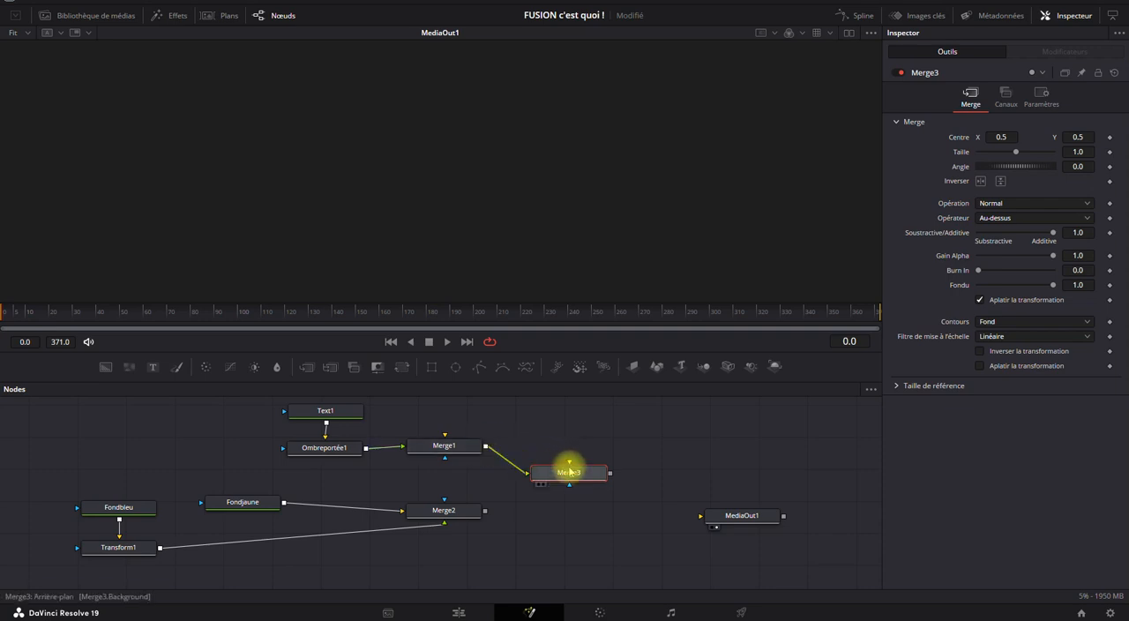
pyautogui.moveTo(484, 511); pyautogui.dragTo(746, 527)
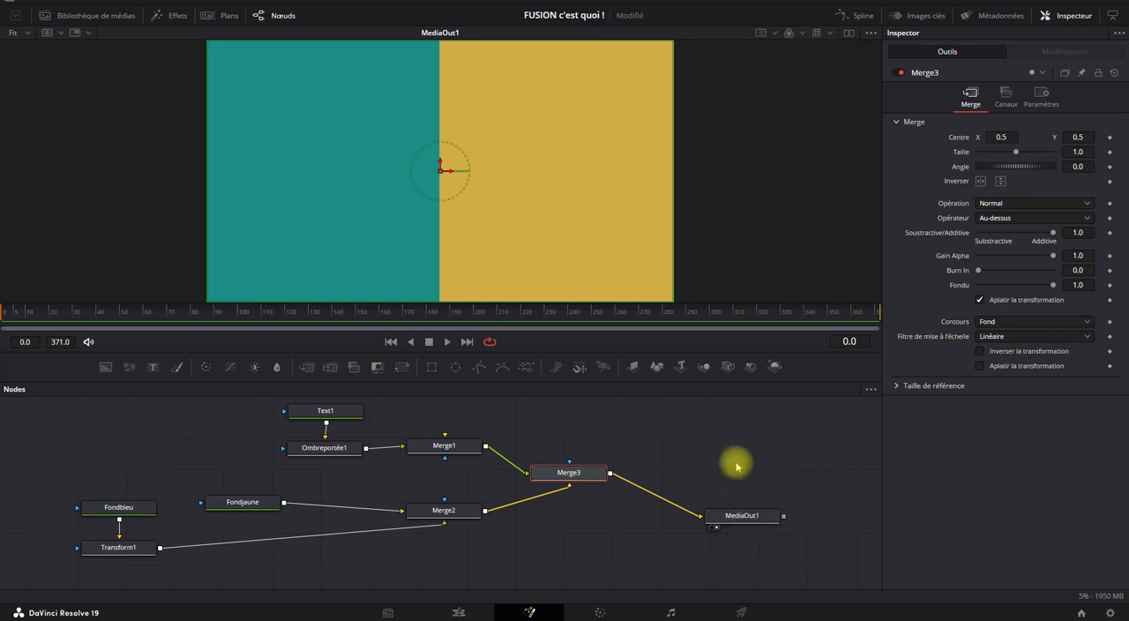
# Delete Merge1 and connect Ombreportée1 directly to Merge3's foreground input.
pyautogui.click(596, 430)
pyautogui.click(449, 447)
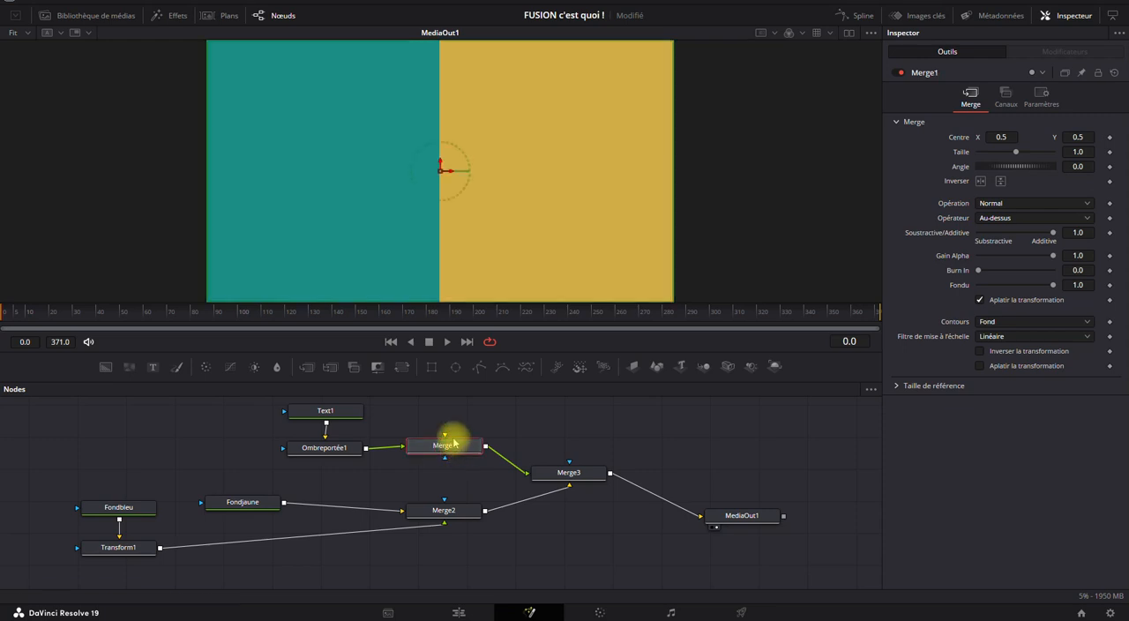
pyautogui.press('Delete')
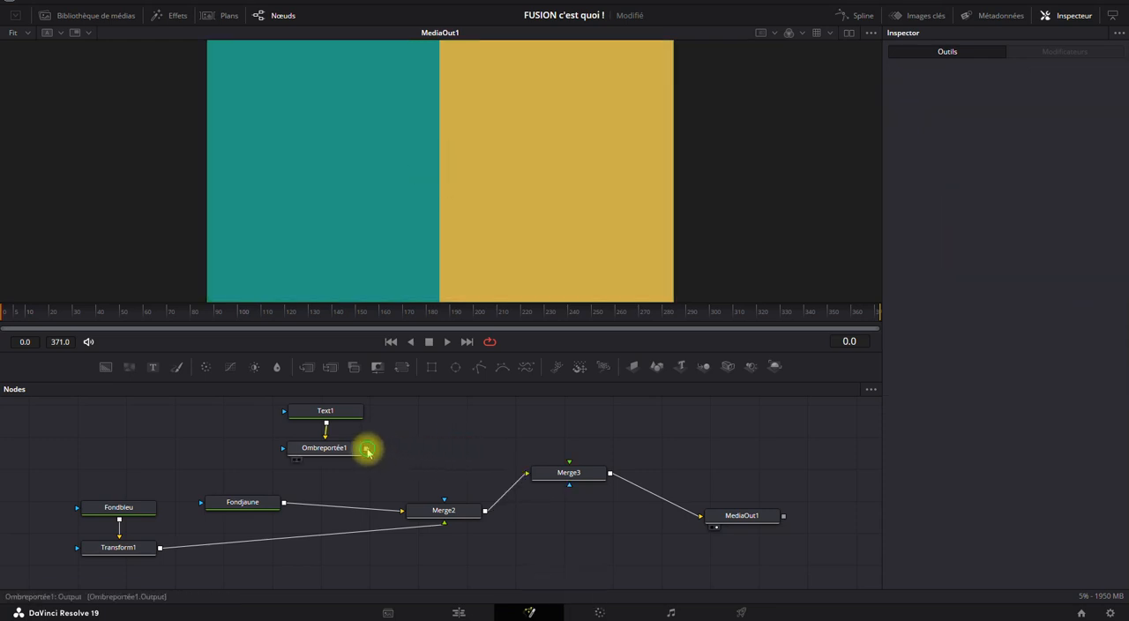
pyautogui.moveTo(366, 447); pyautogui.dragTo(571, 462)
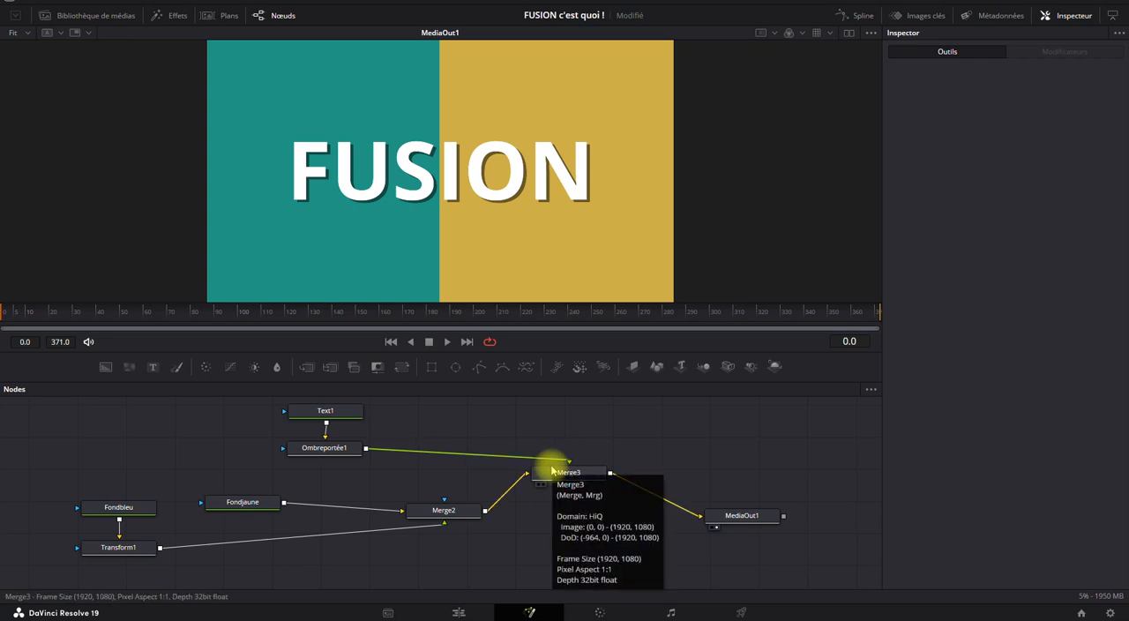
# Stack Text1 and Ombreportée1 vertically above Merge3, and align the background branch so that Merge2 is level with Merge3.
pyautogui.moveTo(467, 425); pyautogui.dragTo(464, 430)
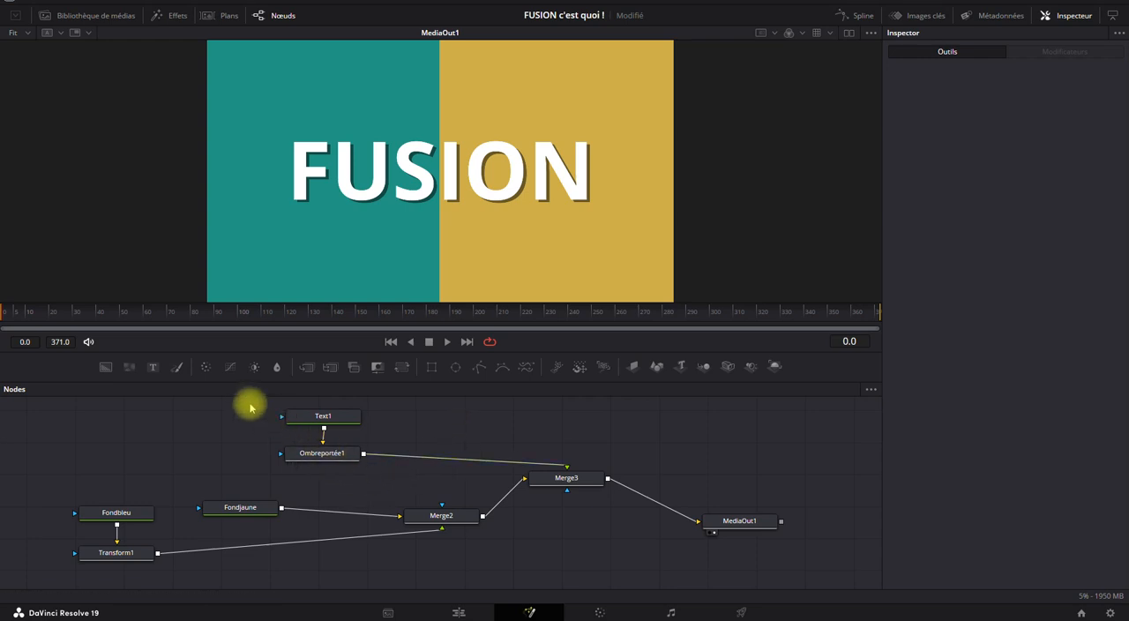
pyautogui.moveTo(248, 403); pyautogui.dragTo(607, 496)
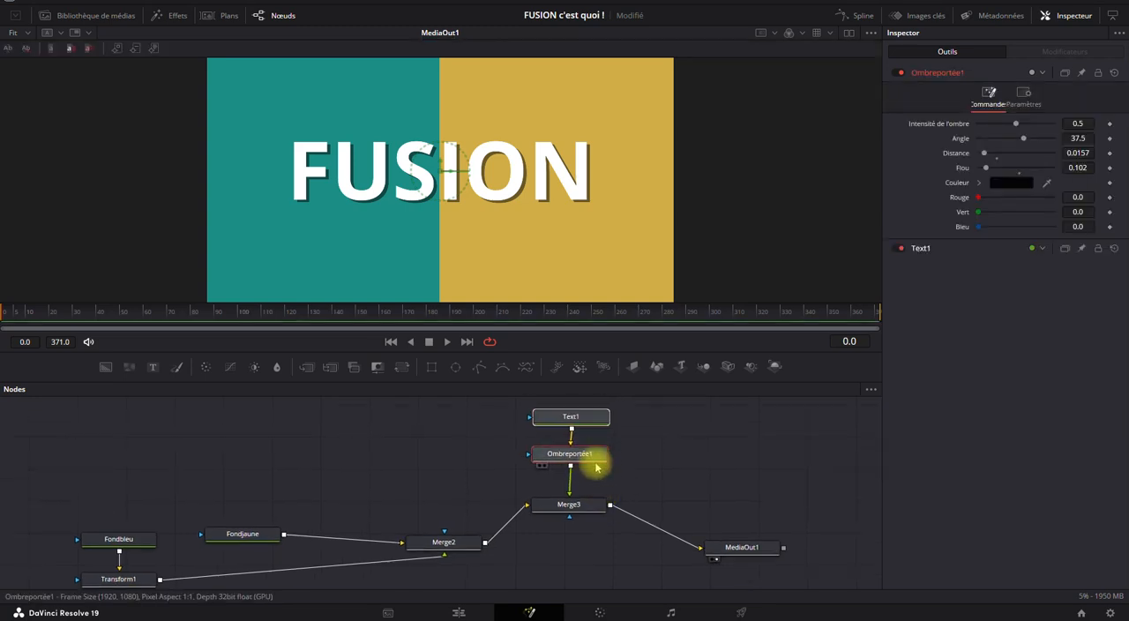
pyautogui.click(585, 503)
pyautogui.moveTo(477, 508); pyautogui.dragTo(109, 512)
pyautogui.click(309, 540)
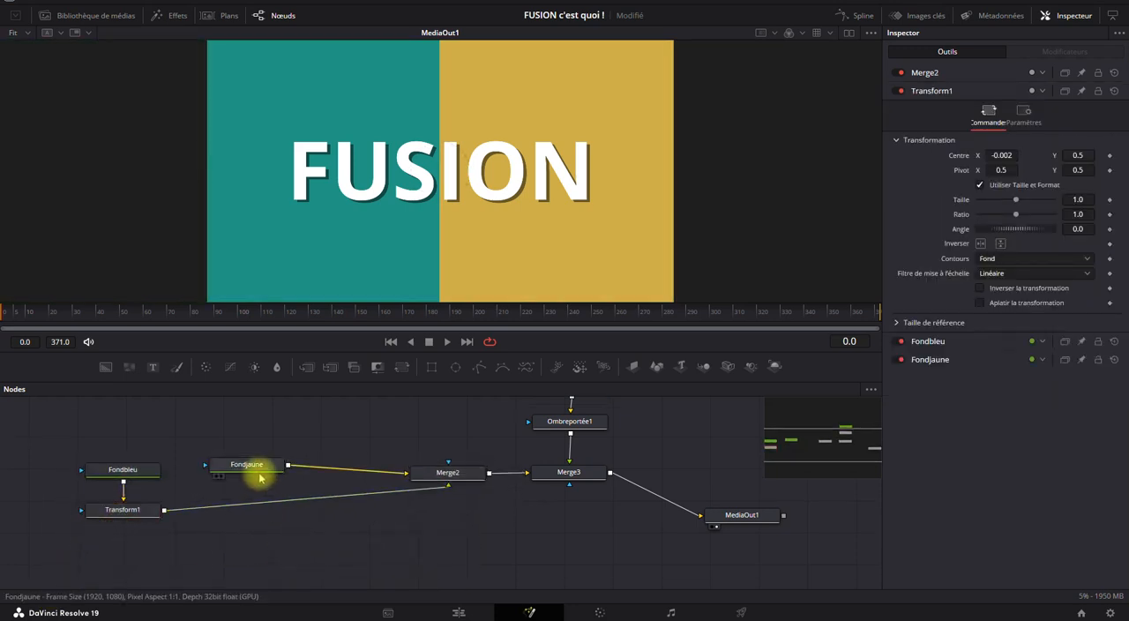
# Place Fondjaune above Merge2, and align Transform1 with its Fondbleu node and MediaOut1 on the merge row.
pyautogui.moveTo(259, 472); pyautogui.dragTo(462, 429)
pyautogui.moveTo(210, 448); pyautogui.dragTo(71, 540)
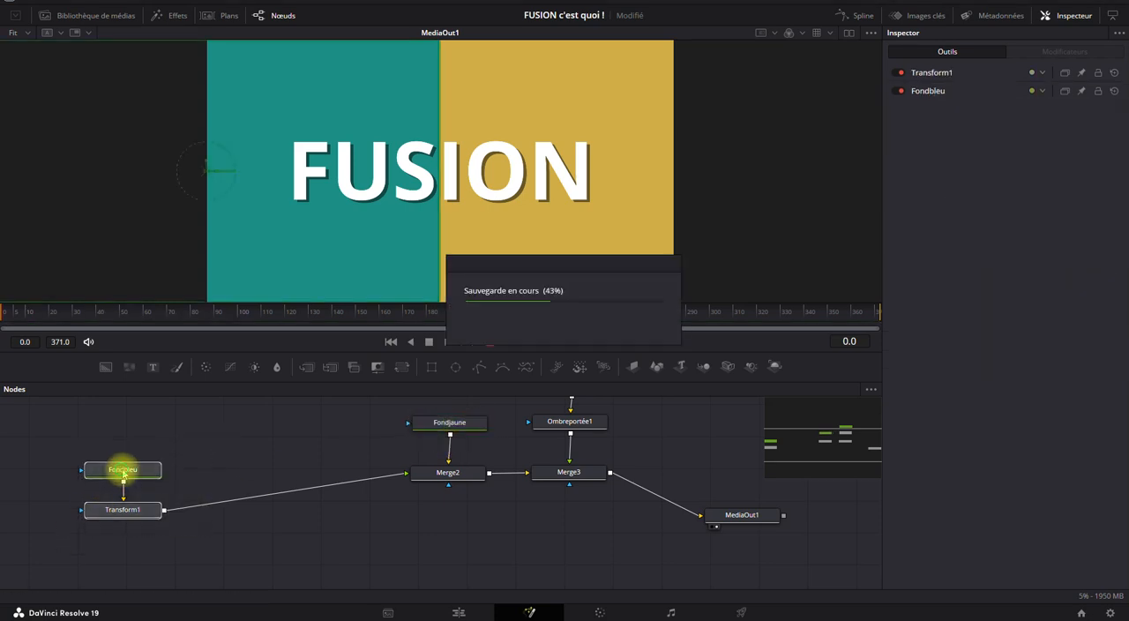
pyautogui.moveTo(123, 470); pyautogui.dragTo(266, 439)
pyautogui.moveTo(473, 499); pyautogui.dragTo(398, 545)
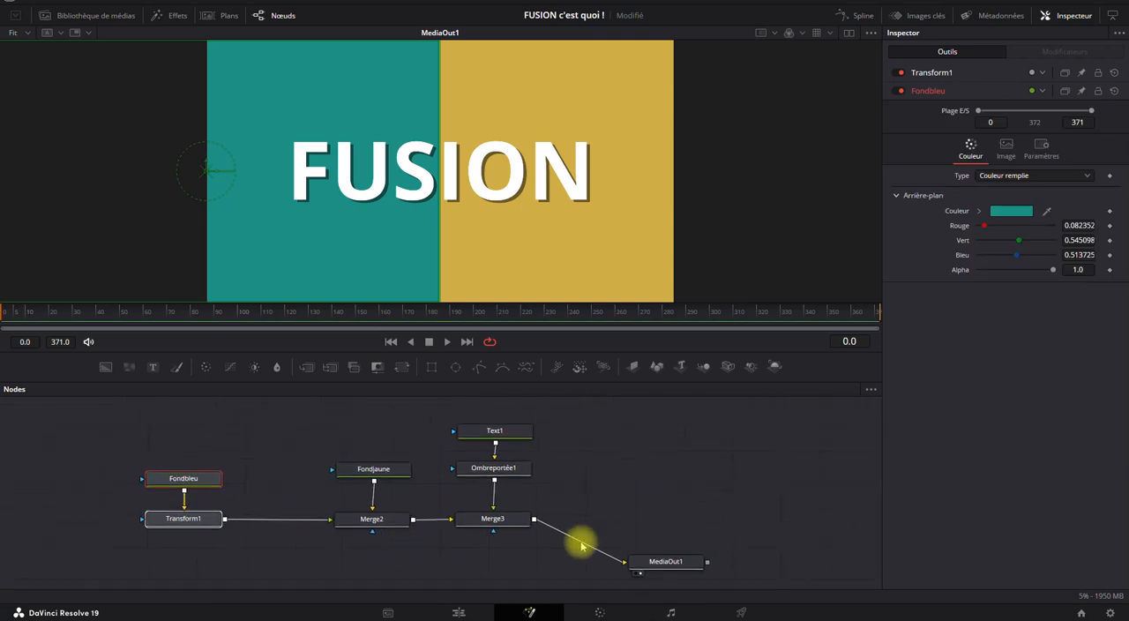
pyautogui.moveTo(668, 559); pyautogui.dragTo(704, 521)
# Move the four background nodes away from Merge3, and bring Fondjaune and Merge2 close to Fondbleu and Transform1.
pyautogui.moveTo(412, 441); pyautogui.dragTo(131, 547)
pyautogui.moveTo(370, 517); pyautogui.dragTo(257, 511)
pyautogui.moveTo(353, 440); pyautogui.dragTo(163, 514)
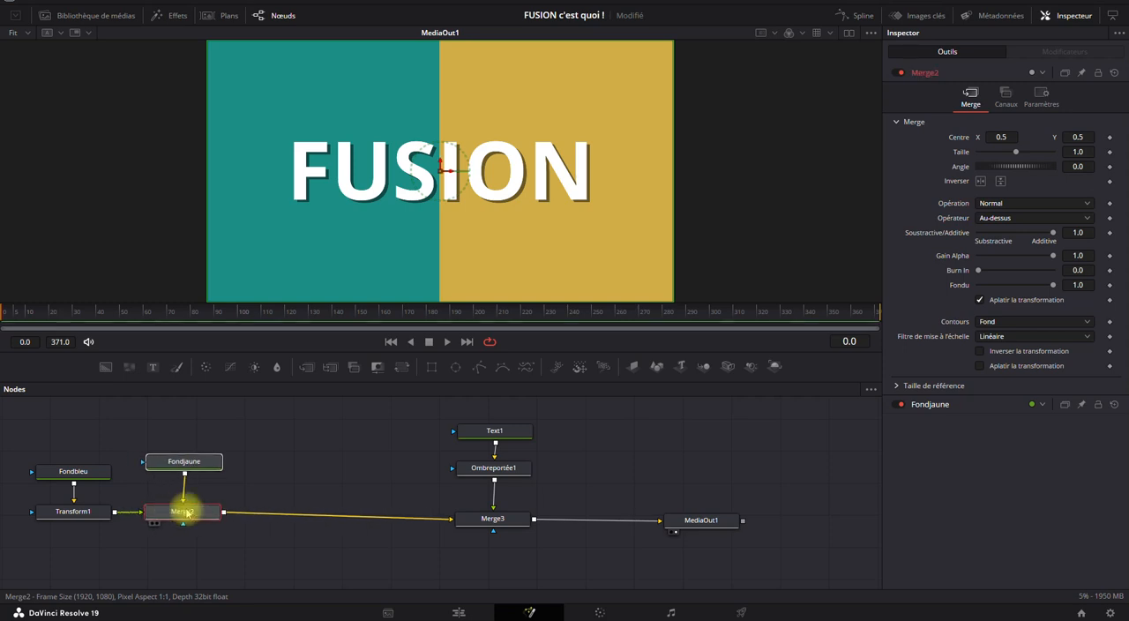
# Group Fondbleu, Transform1, Fondjaune and Merge2, and rename the group "FONDS".
pyautogui.moveTo(279, 428); pyautogui.dragTo(13, 550)
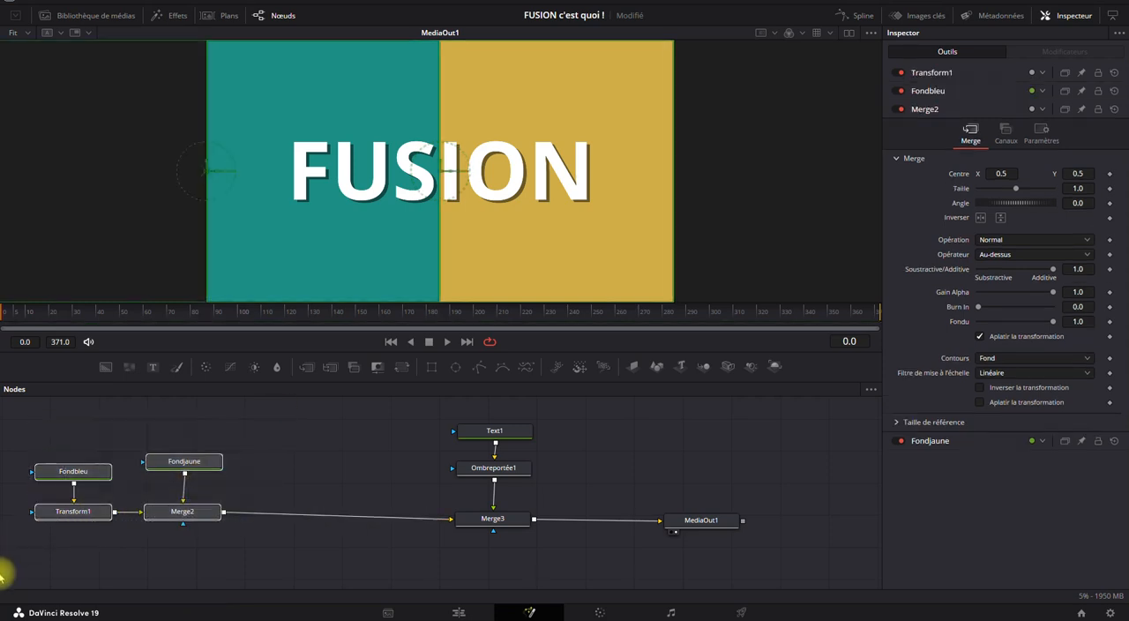
pyautogui.rightClick(154, 518)
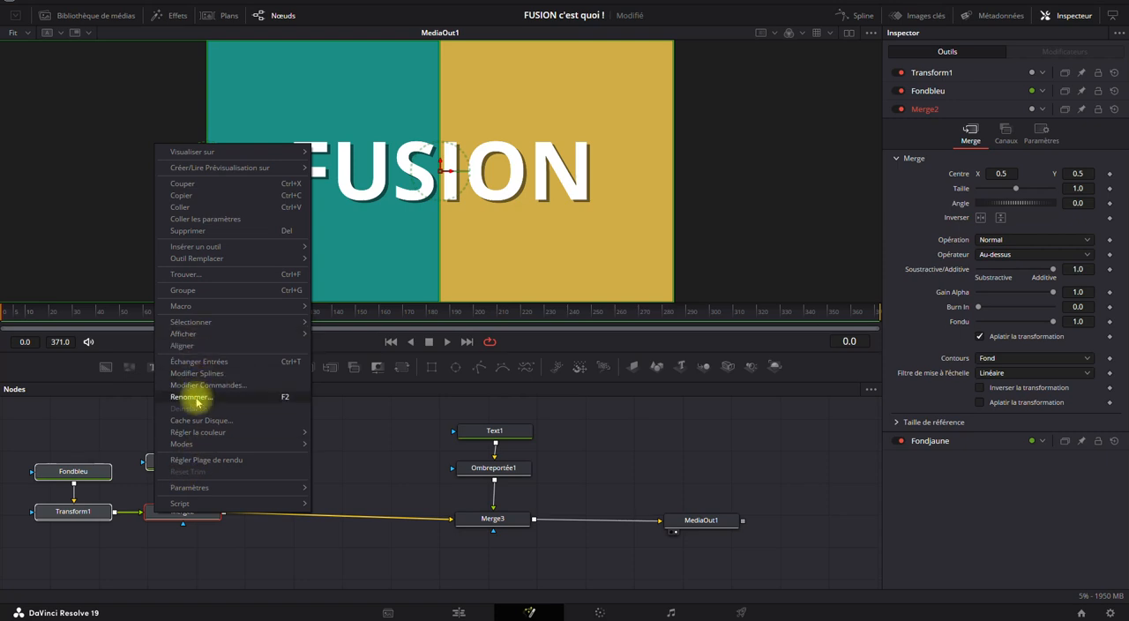
pyautogui.click(291, 291)
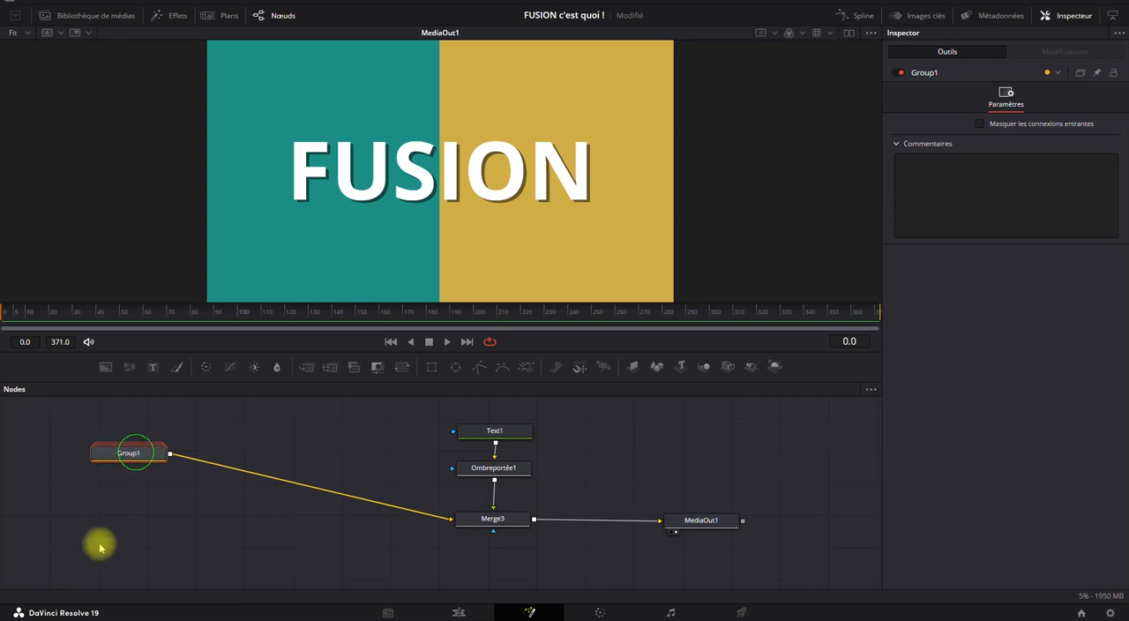
pyautogui.moveTo(137, 461)
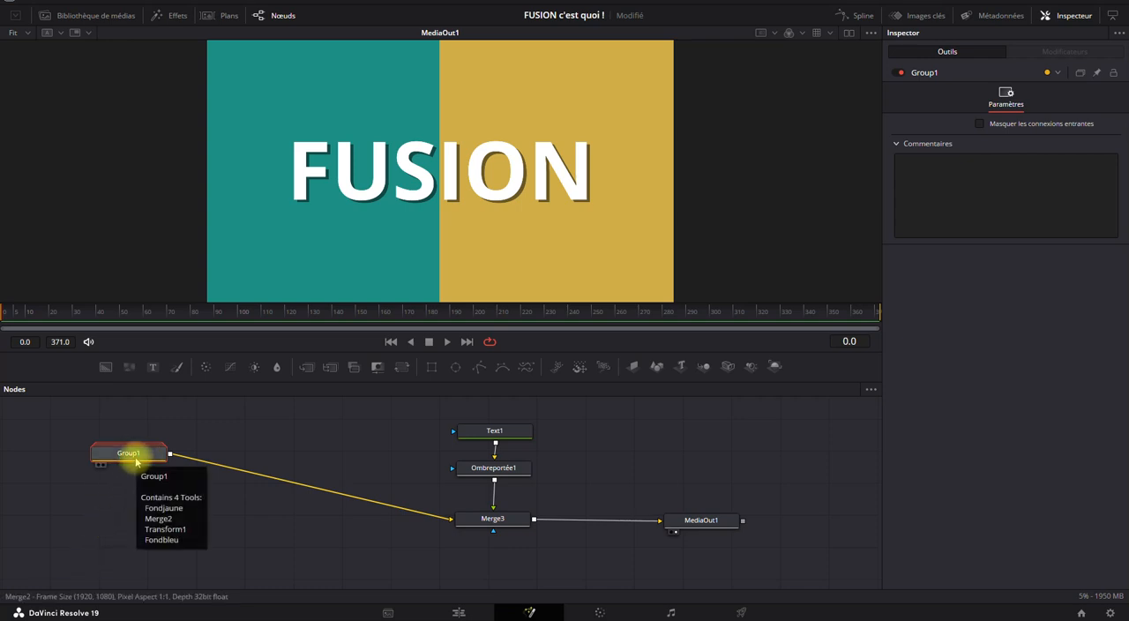
pyautogui.press('F2')
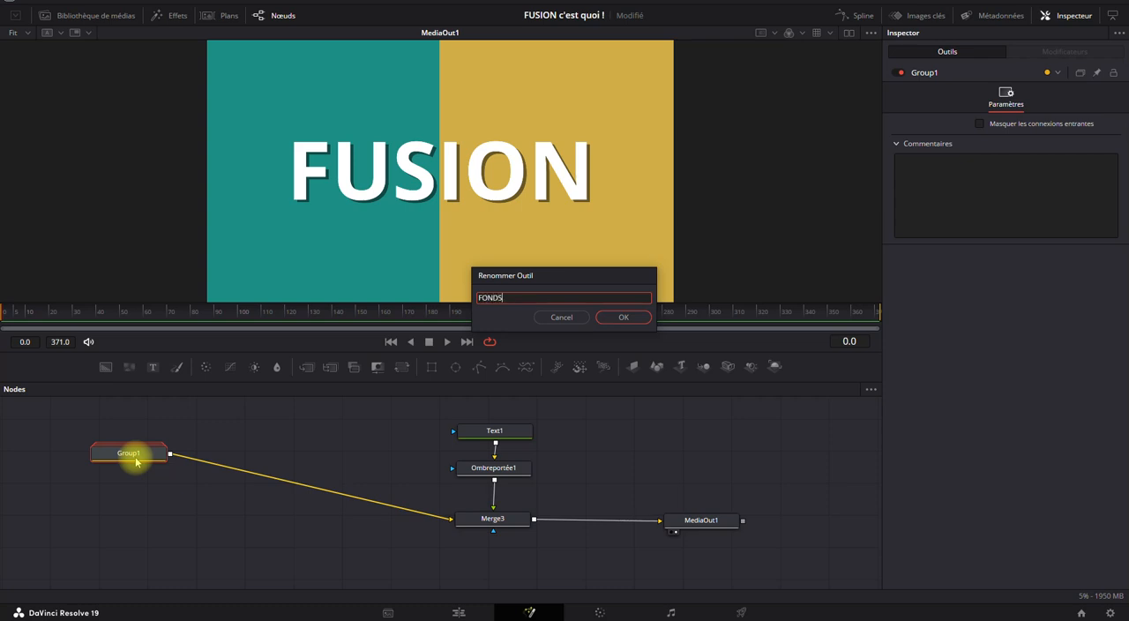
pyautogui.click(619, 318)
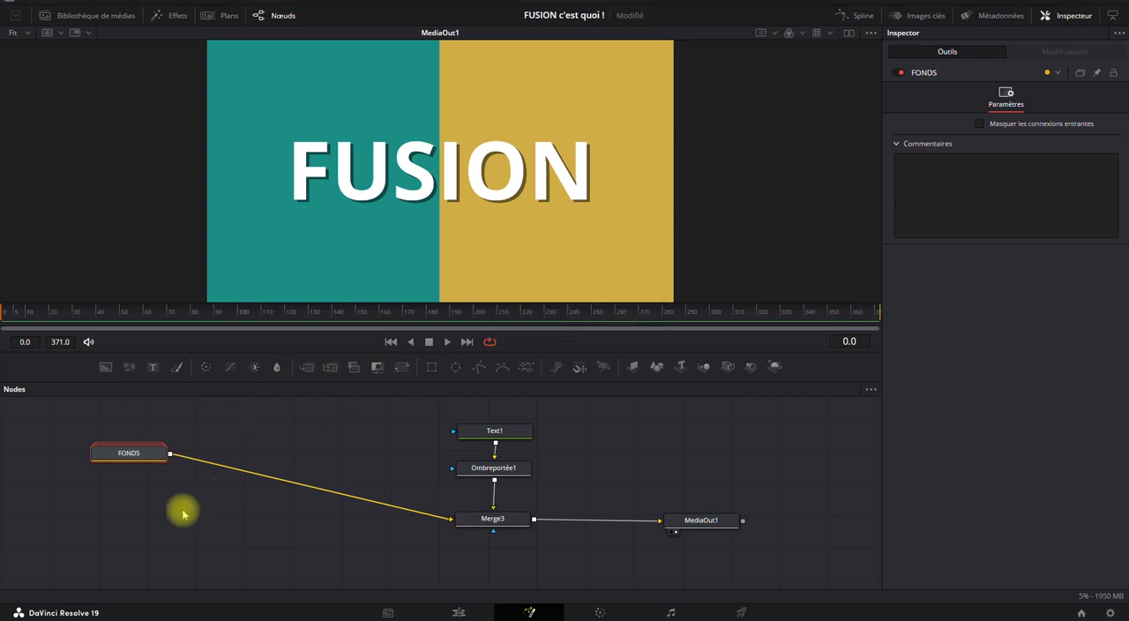
# Expand the FONDS group to examine Fondbleu, Transform1 and Merge2 inside it, and collapse it again.
pyautogui.doubleClick(134, 457)
pyautogui.moveTo(124, 450); pyautogui.dragTo(159, 454)
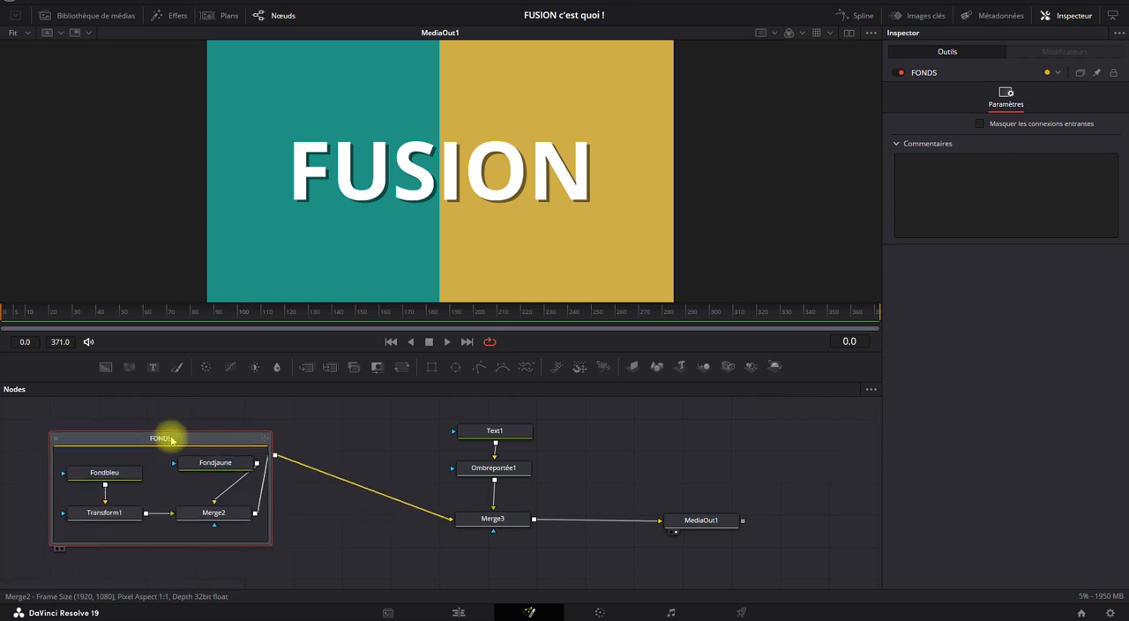
pyautogui.click(108, 476)
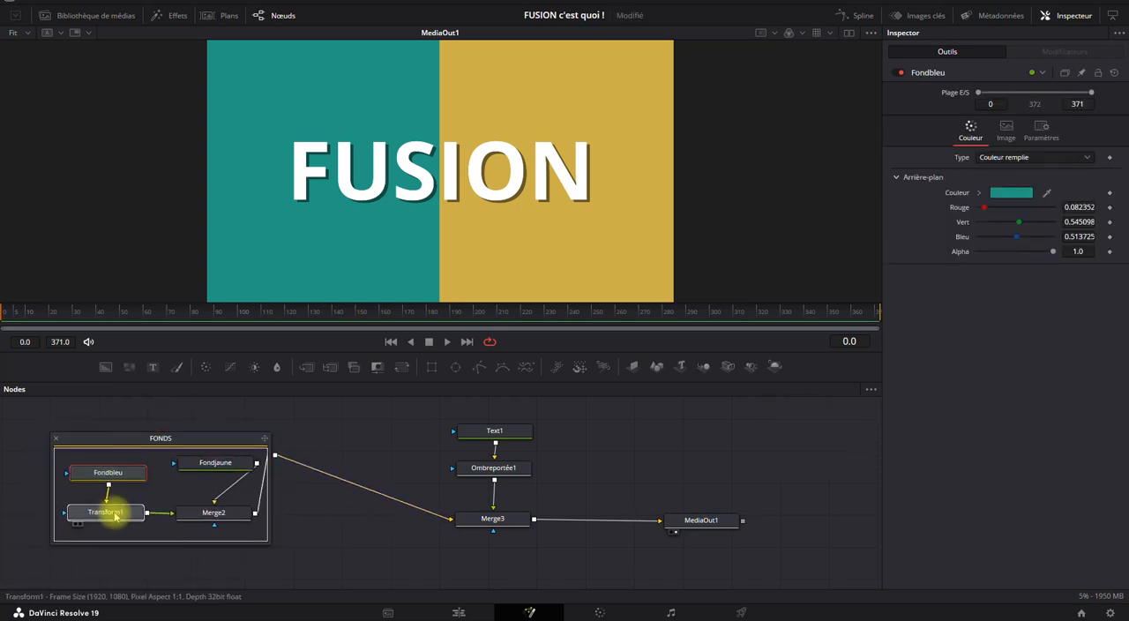
pyautogui.click(114, 516)
pyautogui.click(189, 517)
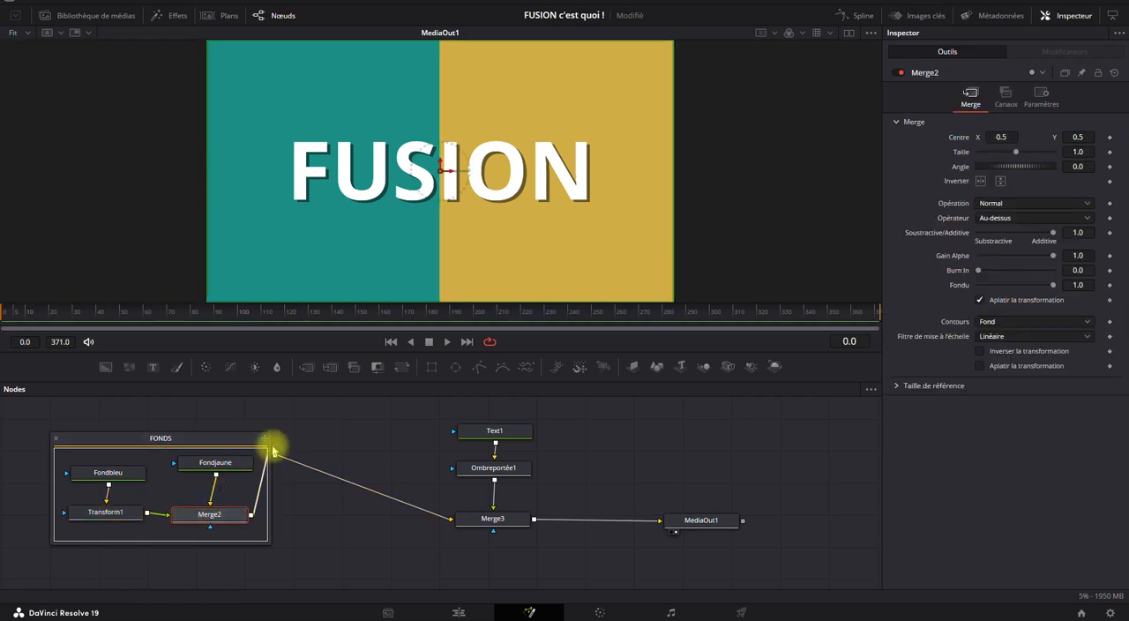
pyautogui.click(56, 438)
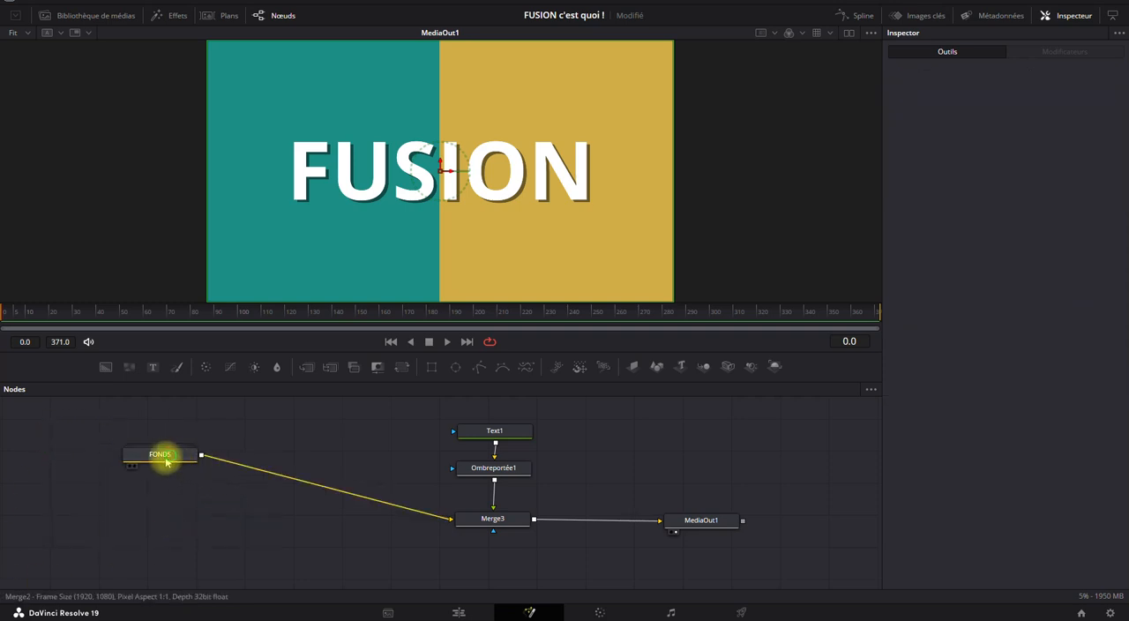
pyautogui.moveTo(161, 456); pyautogui.dragTo(173, 472)
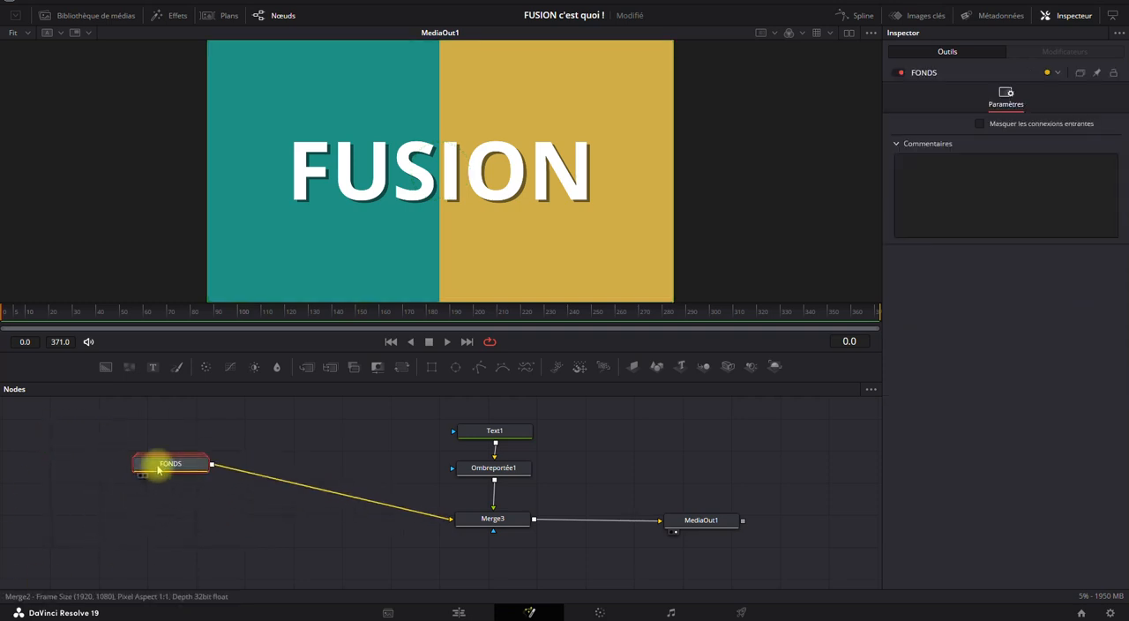
# Expand and collapse the FONDS group, and ungroup it into its individual nodes.
pyautogui.doubleClick(159, 469)
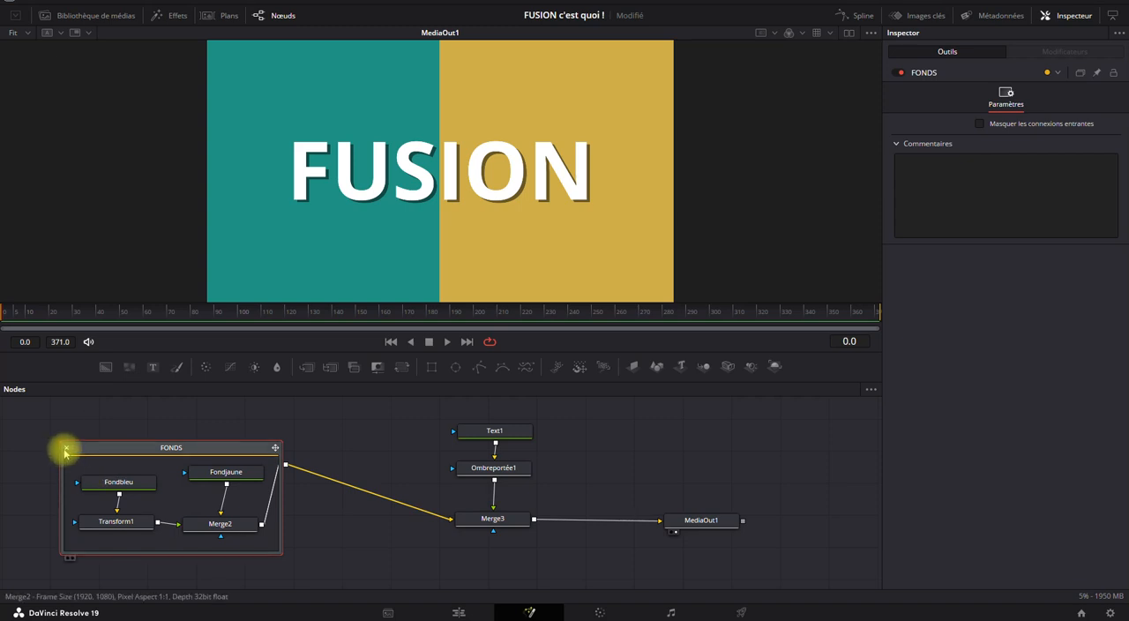
pyautogui.click(66, 453)
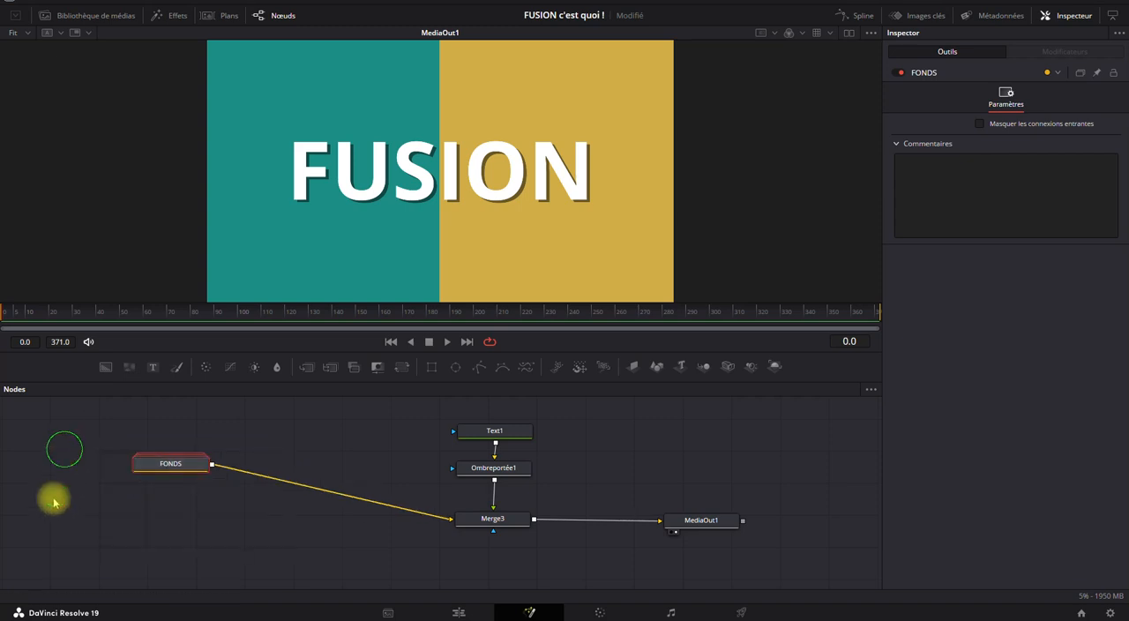
pyautogui.rightClick(172, 469)
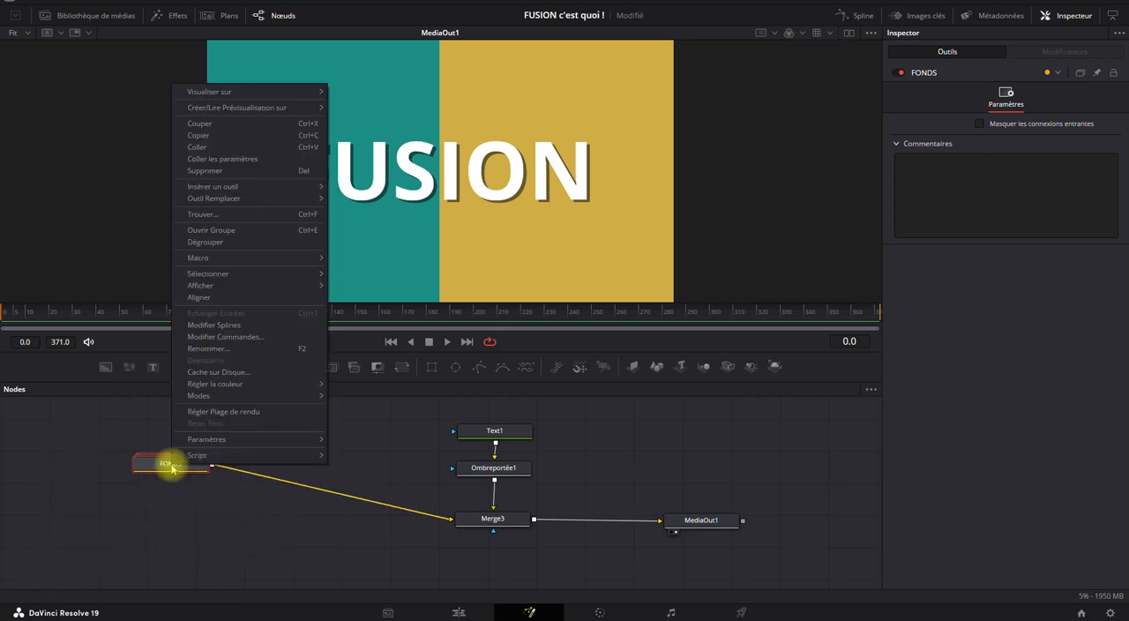
pyautogui.click(213, 243)
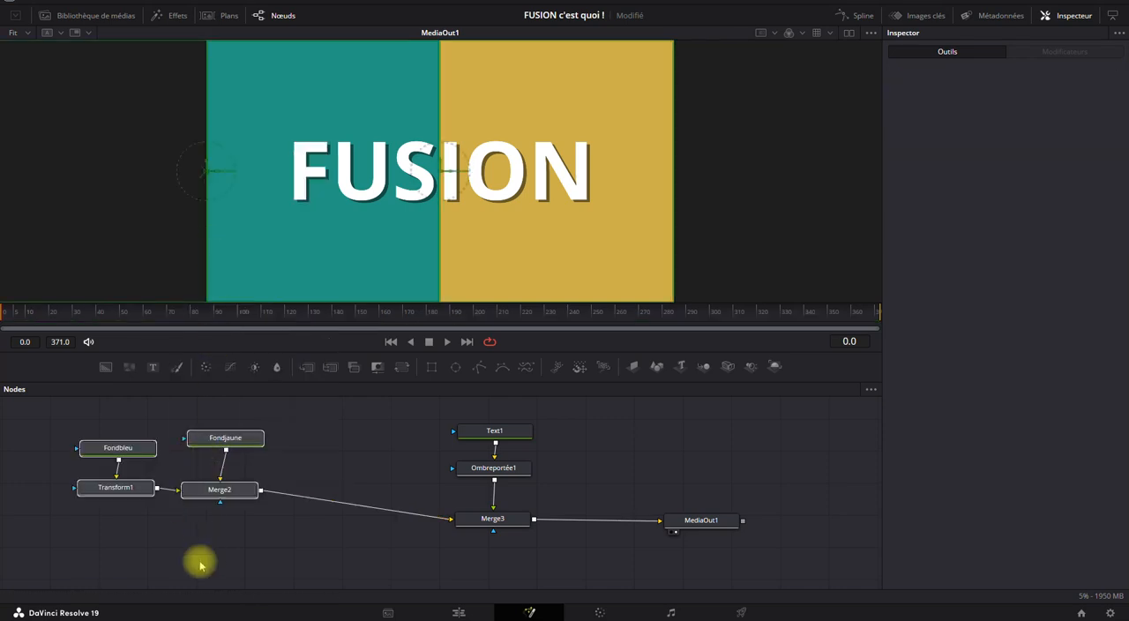
# Group Fondbleu, Transform1, Fondjaune and Merge2 again, and rename the group "FONDS".
pyautogui.moveTo(297, 422); pyautogui.dragTo(55, 536)
pyautogui.rightClick(210, 491)
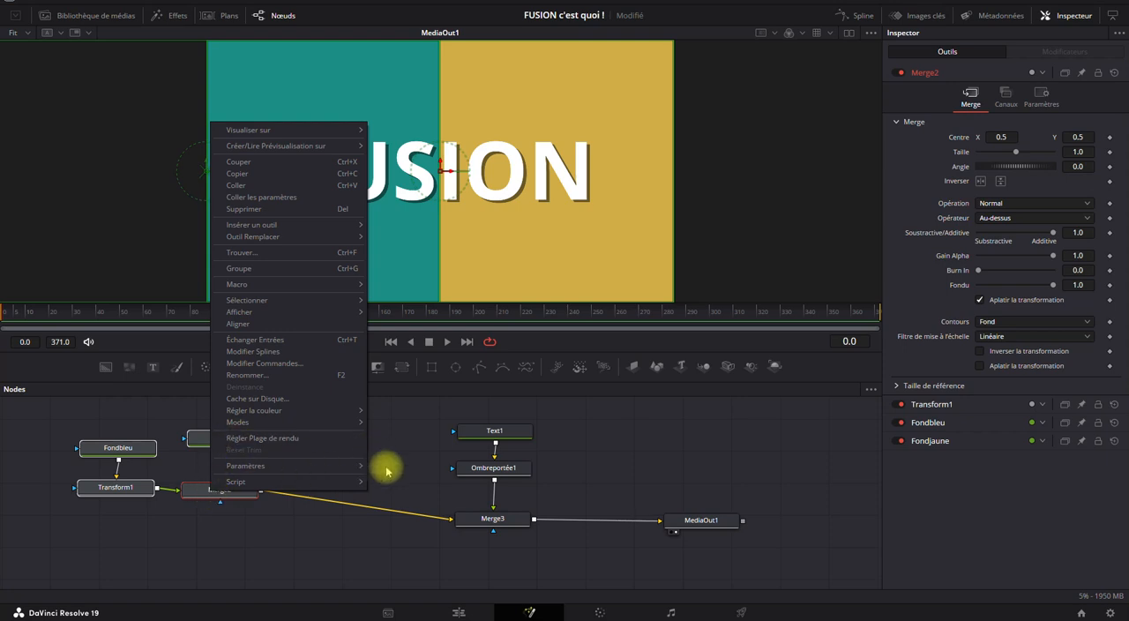
pyautogui.click(401, 433)
pyautogui.moveTo(309, 406); pyautogui.dragTo(58, 552)
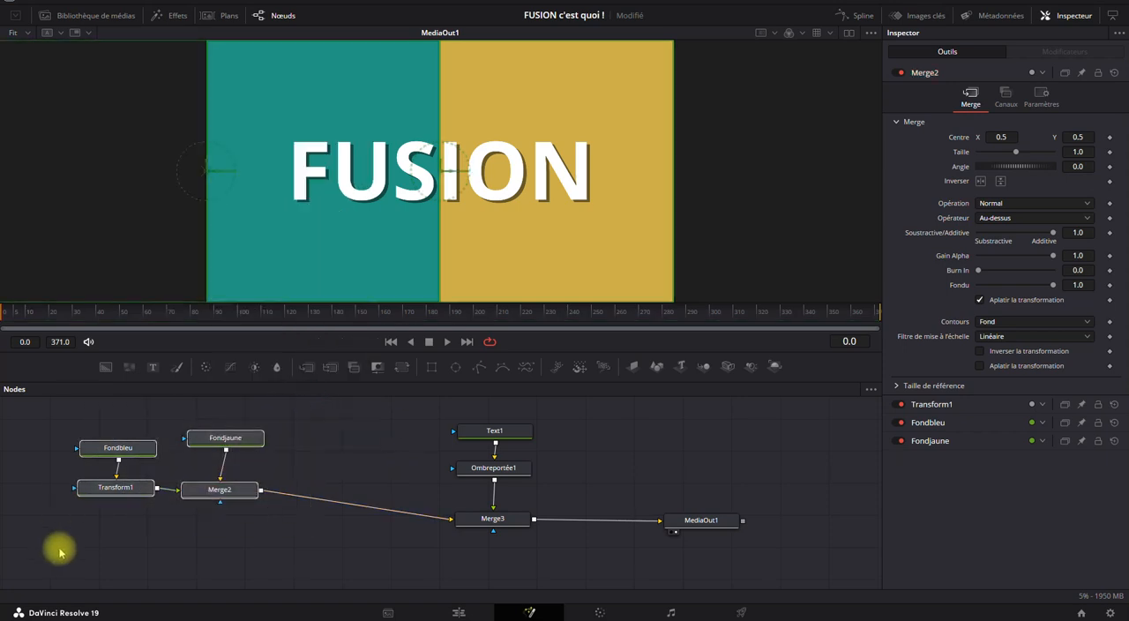
pyautogui.hotkey('ctrl', 'g')
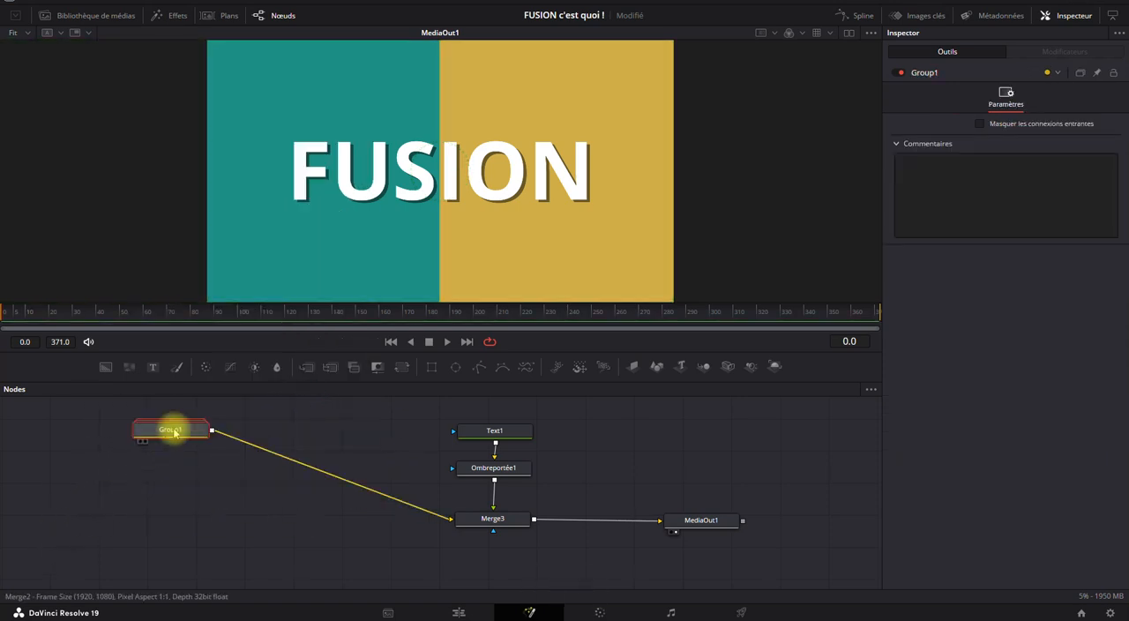
pyautogui.moveTo(176, 433)
pyautogui.press('F2')
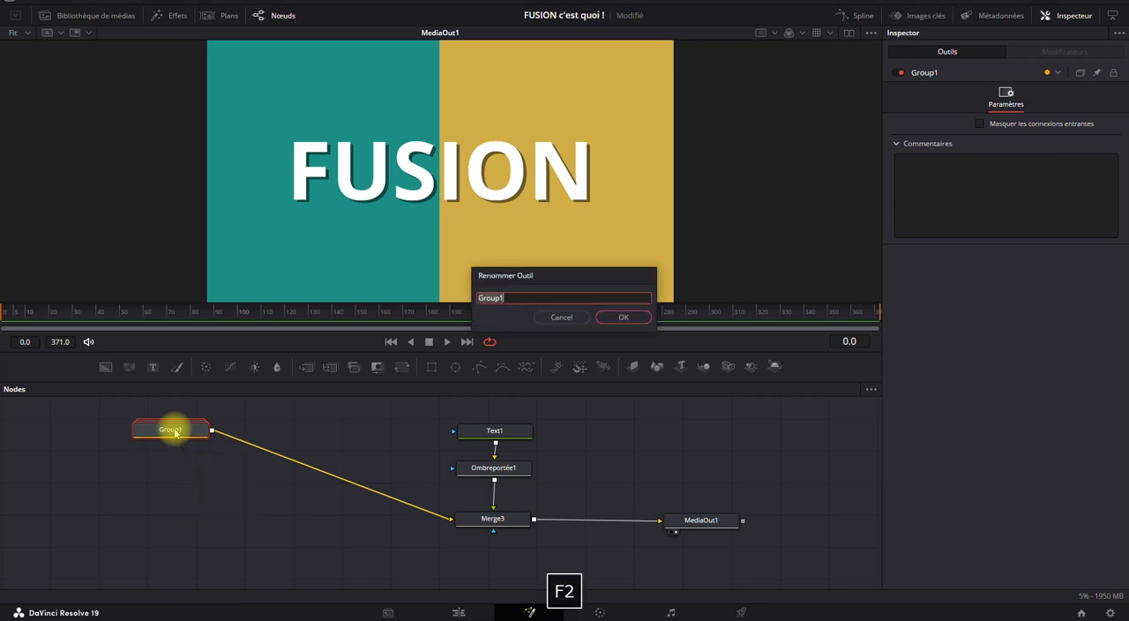
pyautogui.write('FONDS')
pyautogui.press('Return')
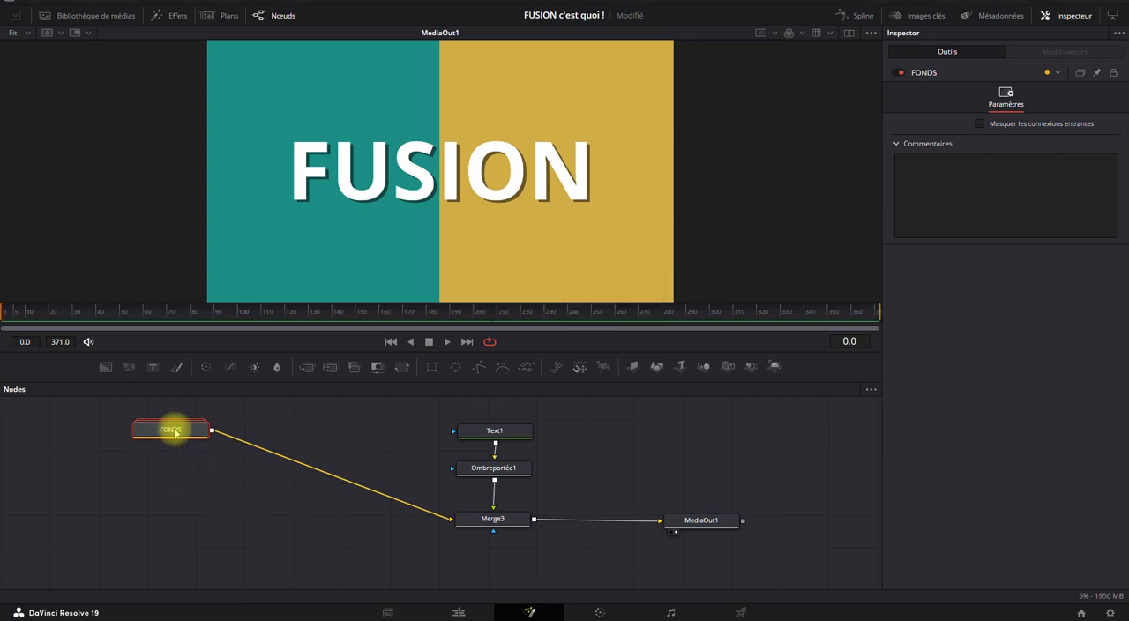
# Move the FONDS group level with Merge3 and set its node colour to Turquoise.
pyautogui.moveTo(176, 433); pyautogui.dragTo(244, 521)
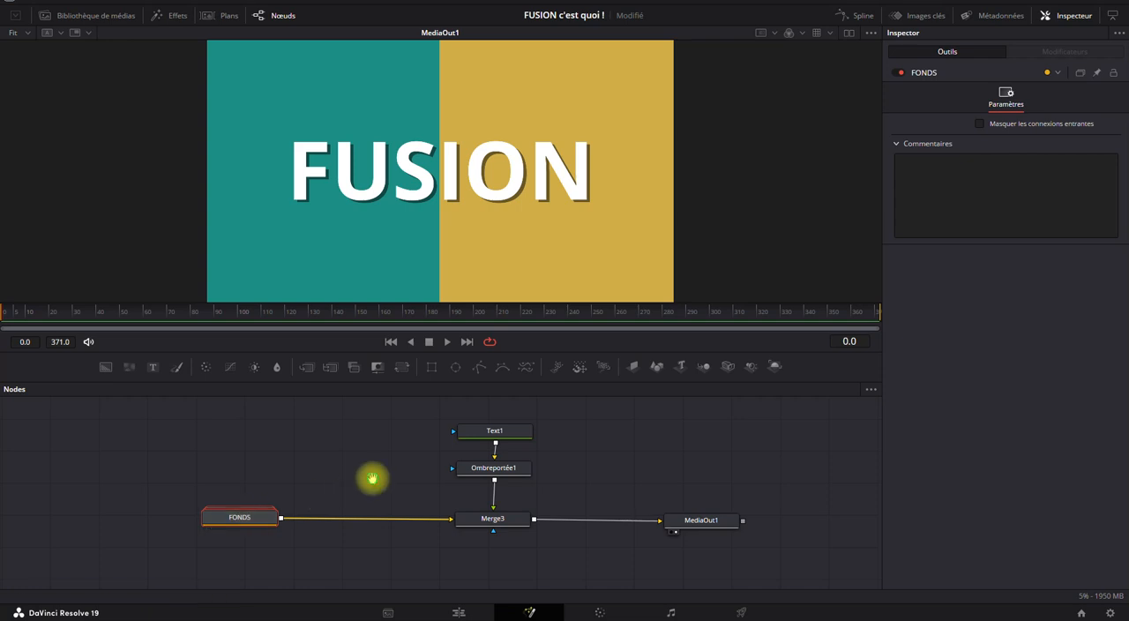
pyautogui.moveTo(372, 478); pyautogui.dragTo(285, 495)
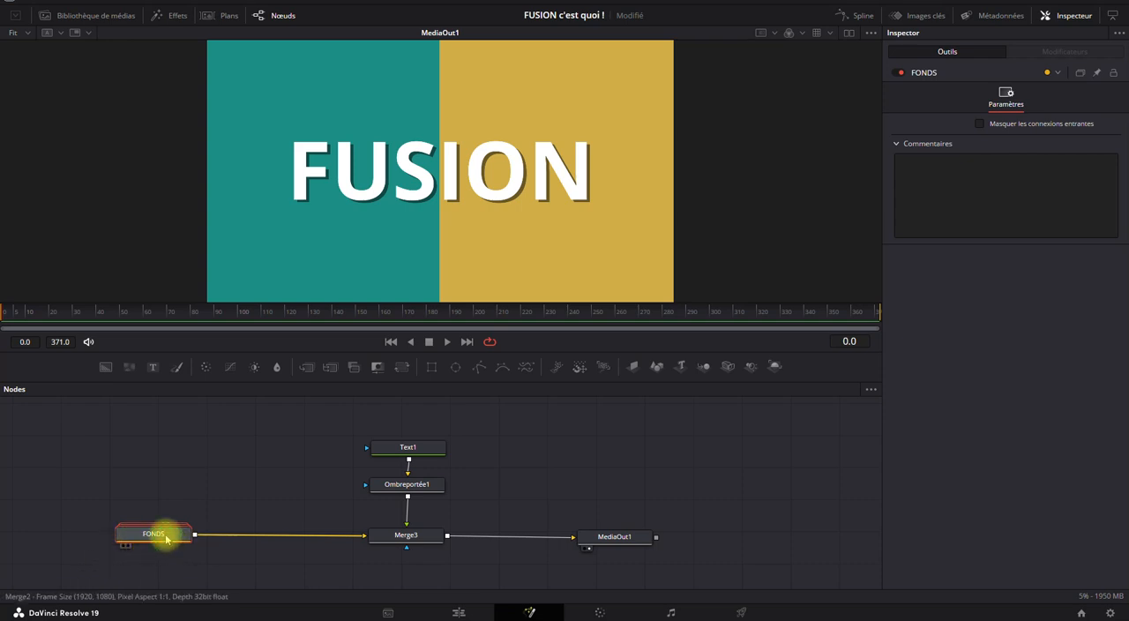
pyautogui.click(1053, 72)
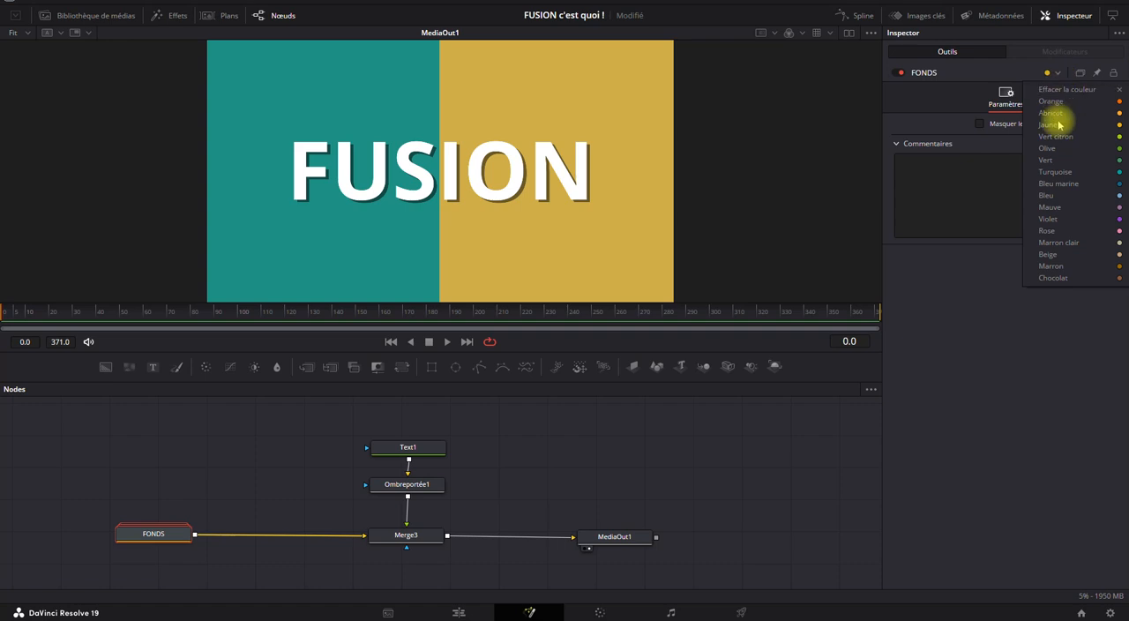
pyautogui.click(1061, 172)
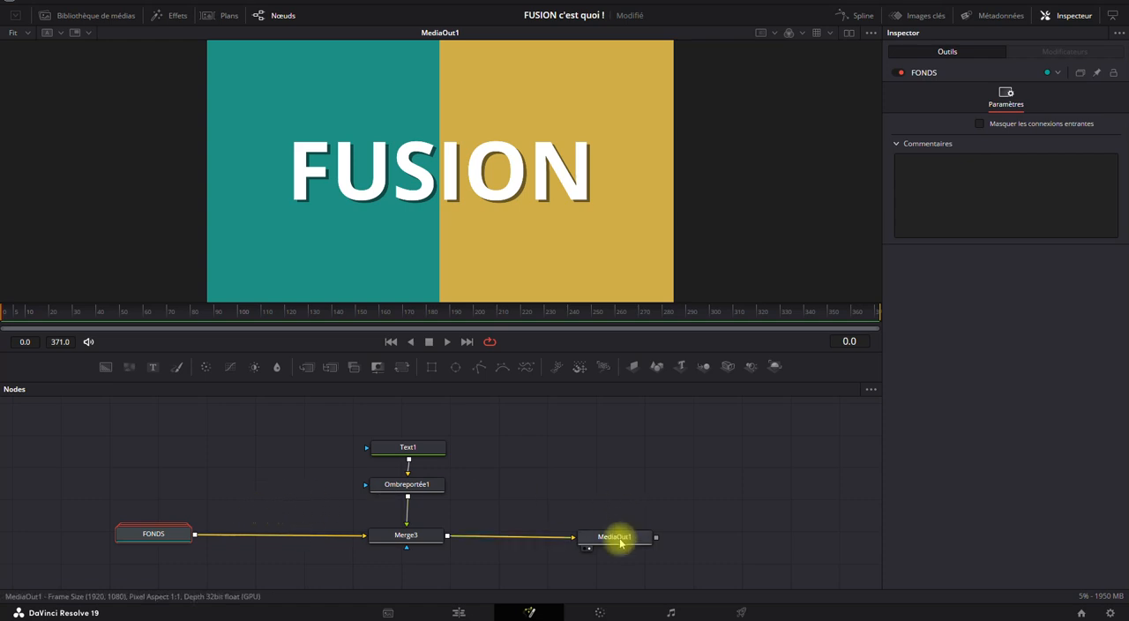
# Move MediaOut1 farther away from Merge3 along the merge row, and add an unconnected Ellipse mask node.
pyautogui.moveTo(620, 544); pyautogui.dragTo(806, 538)
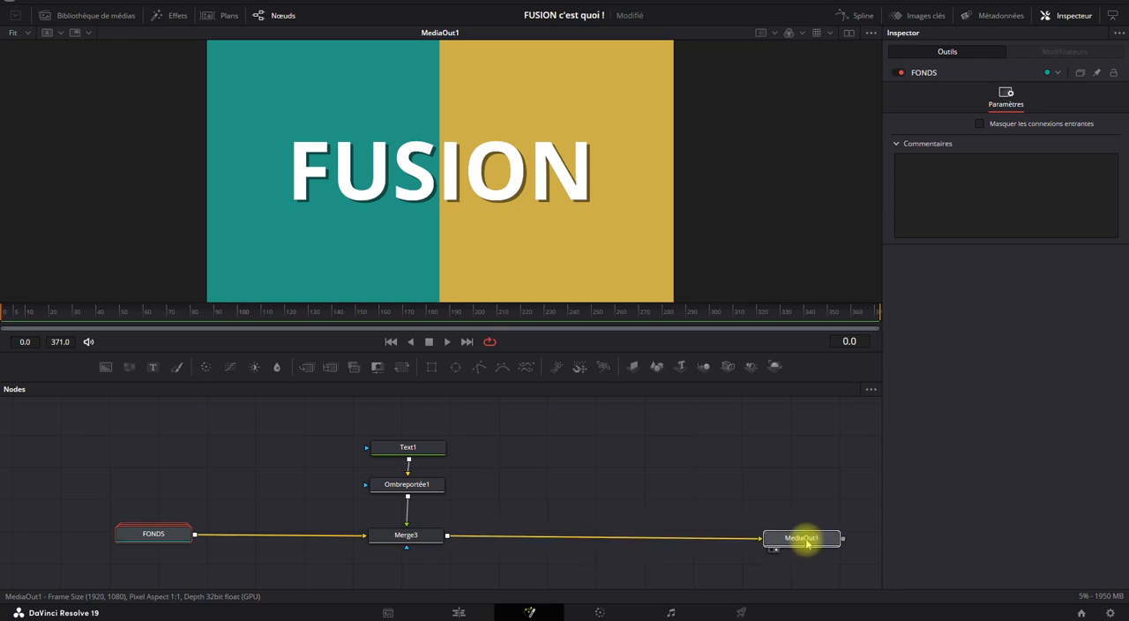
pyautogui.click(616, 502)
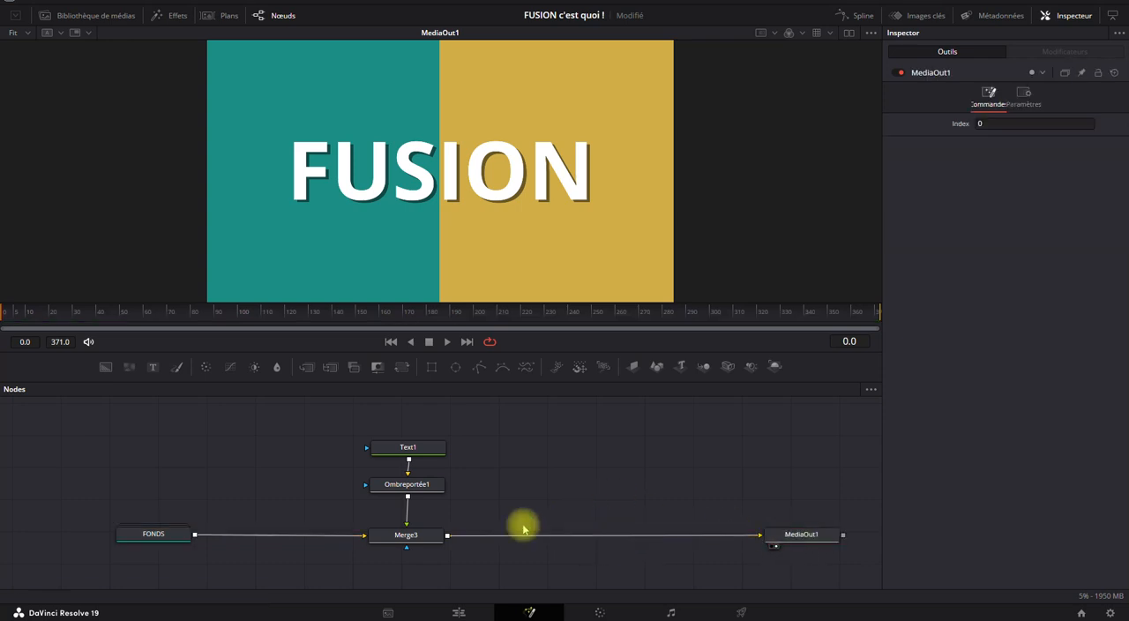
pyautogui.click(456, 372)
pyautogui.moveTo(574, 453); pyautogui.dragTo(613, 450)
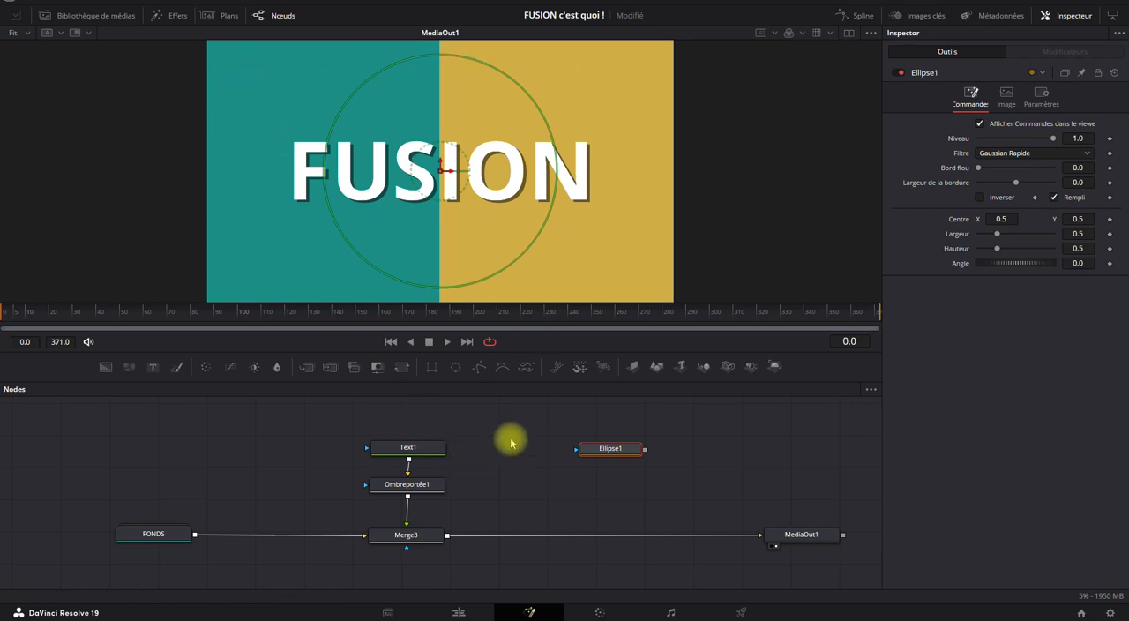
# Connect the Ellipse1 node to Merge3's mask input and centre it directly below Merge3.
pyautogui.moveTo(603, 431); pyautogui.dragTo(384, 574)
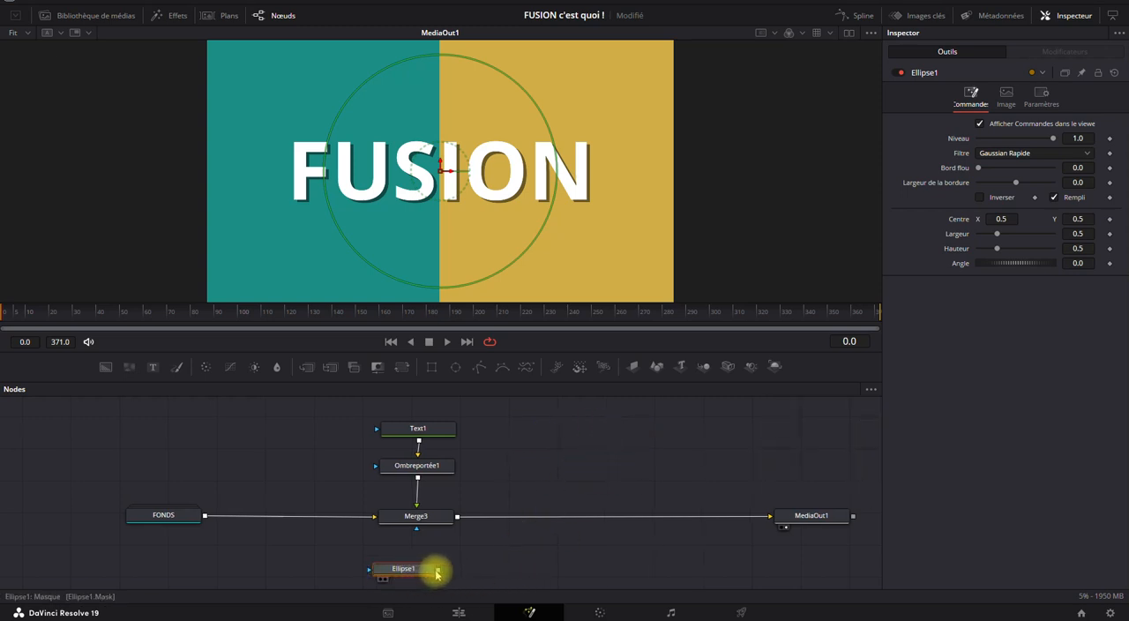
pyautogui.moveTo(438, 570); pyautogui.dragTo(417, 528)
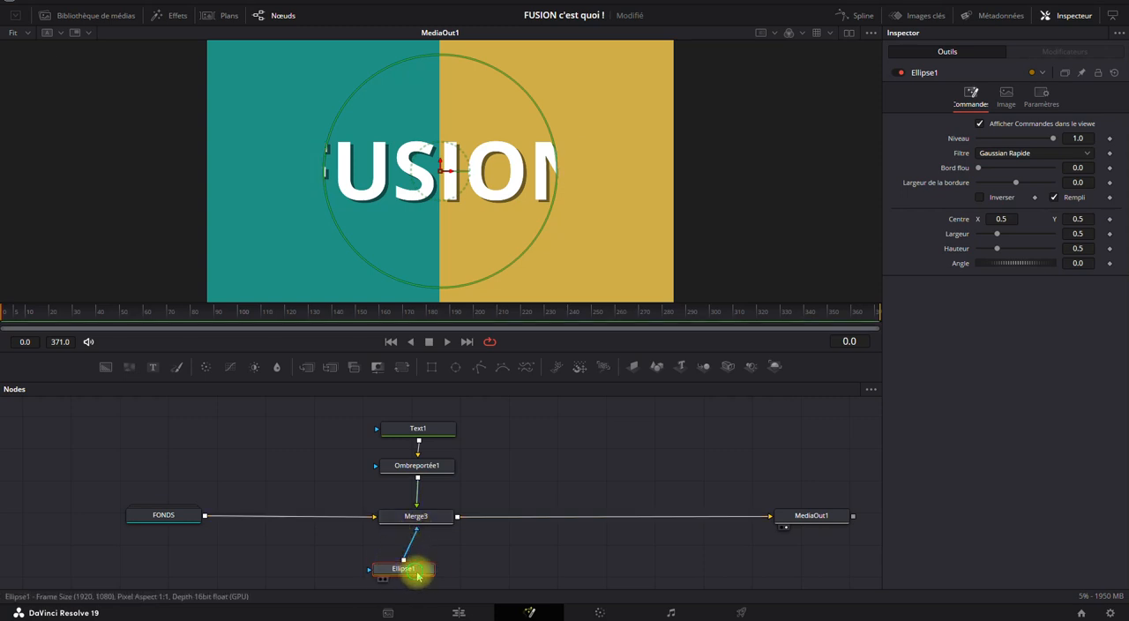
pyautogui.moveTo(418, 569); pyautogui.dragTo(427, 579)
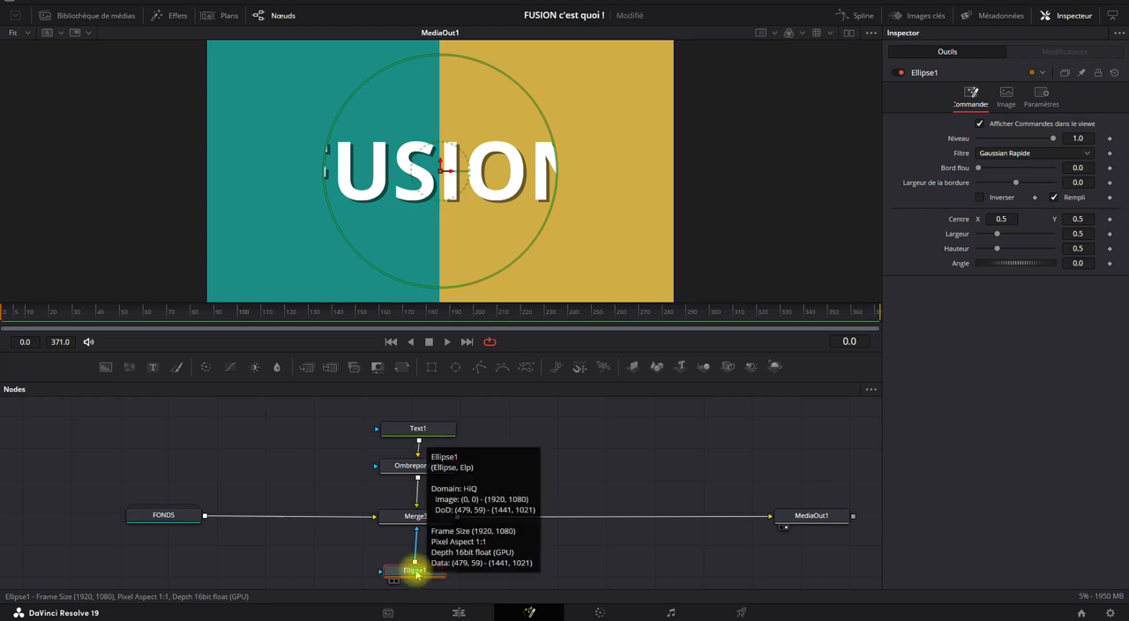
pyautogui.moveTo(416, 574); pyautogui.dragTo(421, 571)
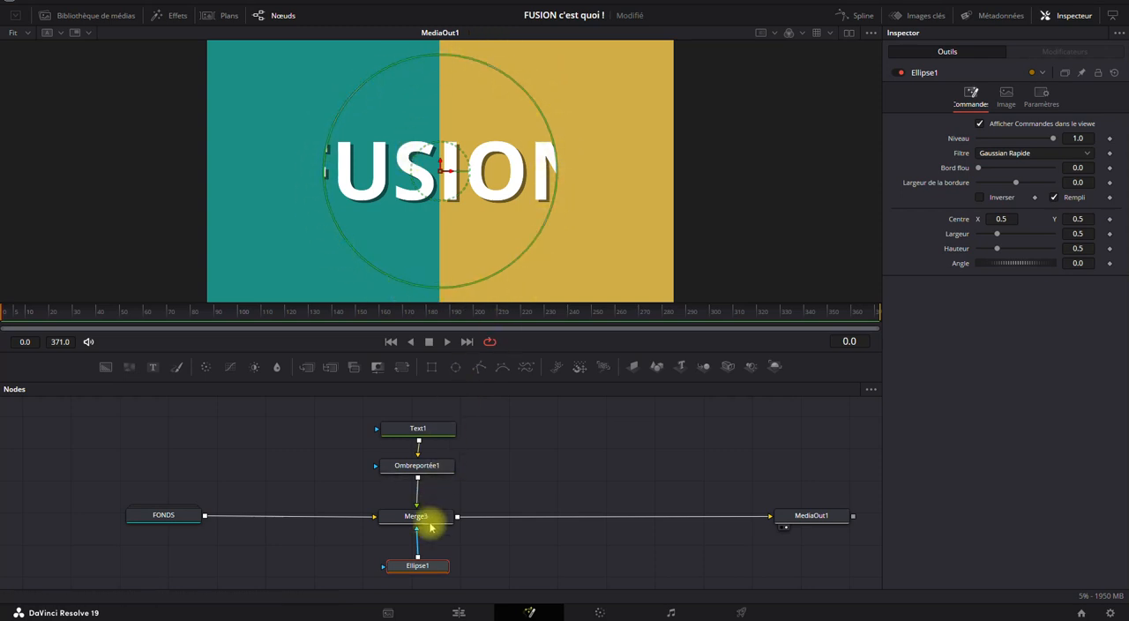
pyautogui.moveTo(426, 568); pyautogui.dragTo(427, 573)
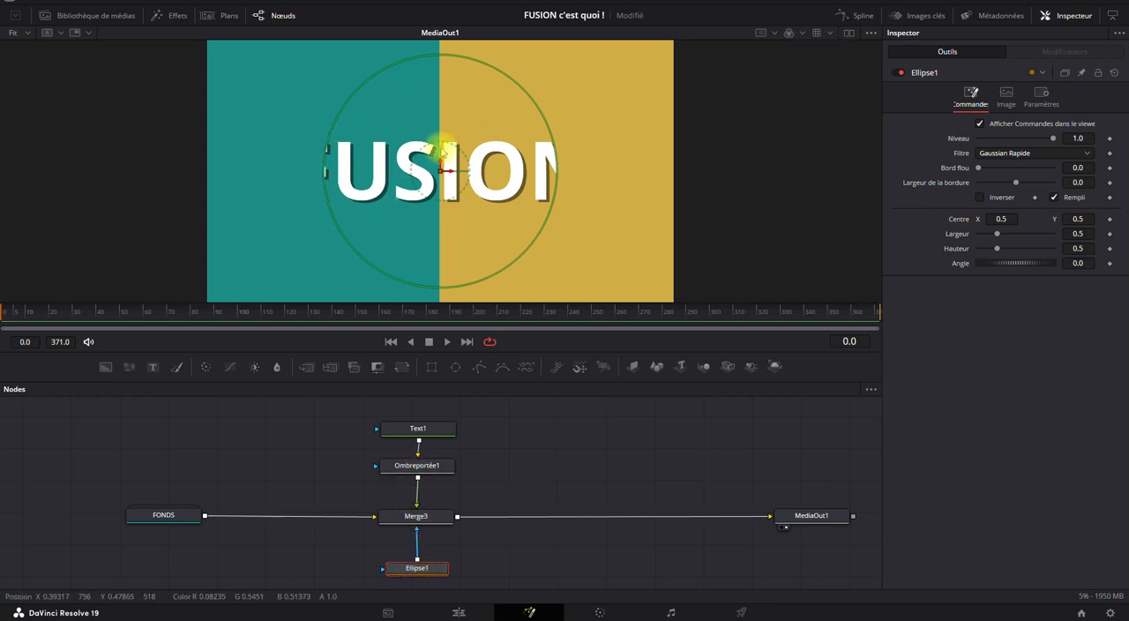
# Inspect the masked text with MediaOut1 selected, and examine the Ellipse1 and FONDS connections to Merge3.
pyautogui.click(807, 515)
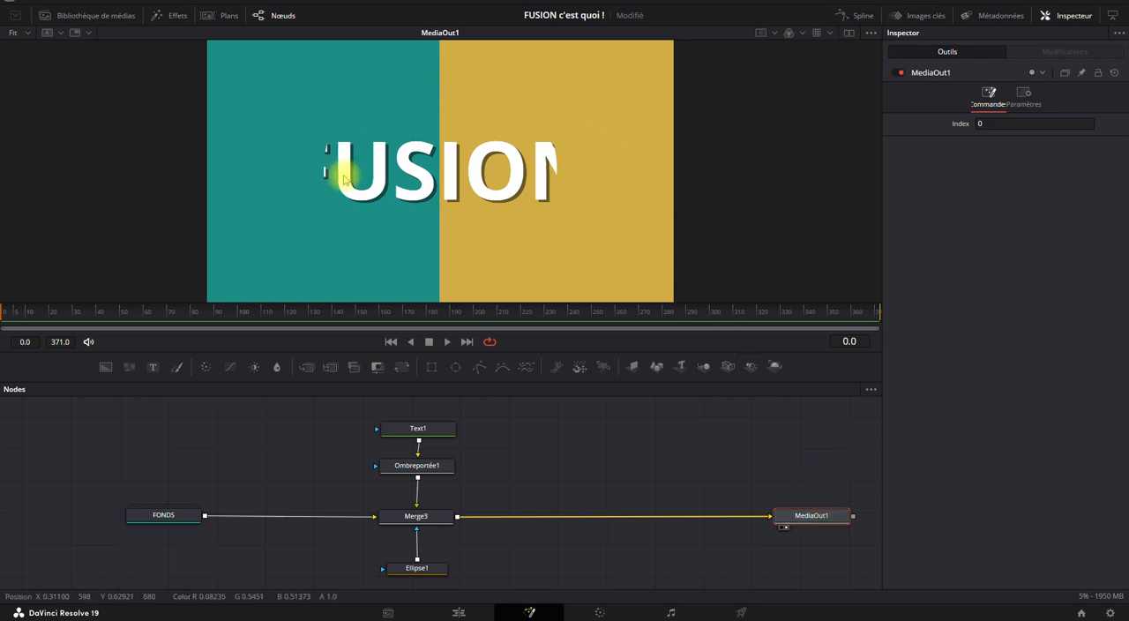
pyautogui.moveTo(417, 571)
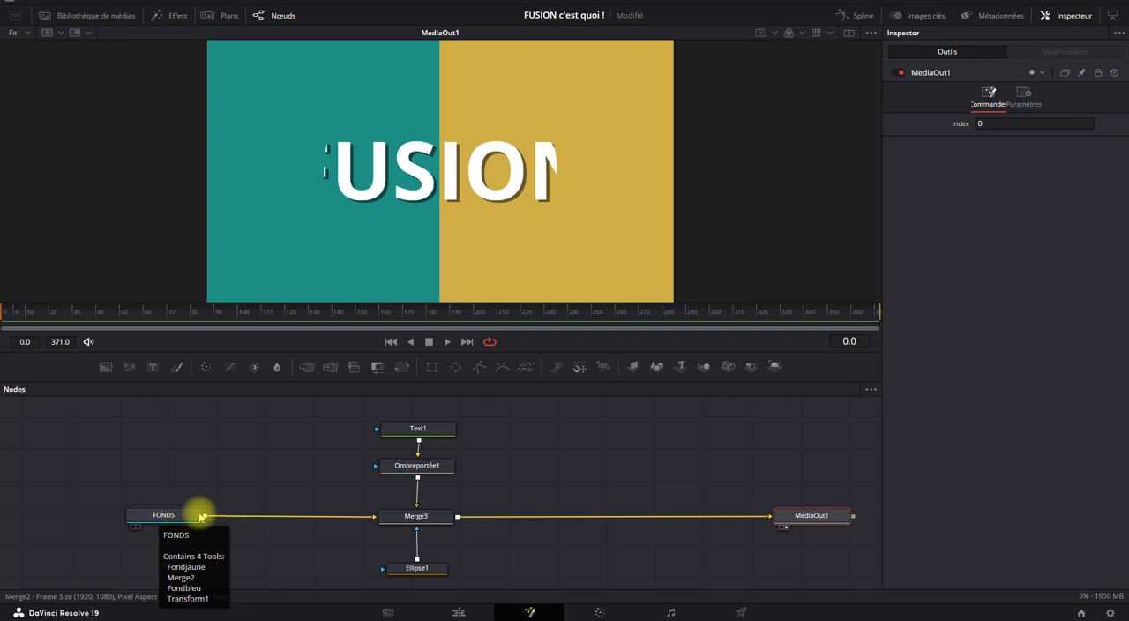
pyautogui.moveTo(415, 529)
pyautogui.mouseDown()
pyautogui.moveTo(174, 570)
pyautogui.moveTo(176, 503)
pyautogui.moveTo(189, 566)
pyautogui.moveTo(444, 569)
pyautogui.moveTo(312, 415)
pyautogui.moveTo(391, 432)
pyautogui.moveTo(292, 422)
pyautogui.moveTo(417, 572)
pyautogui.moveTo(418, 525)
pyautogui.mouseUp()
pyautogui.click(167, 515)
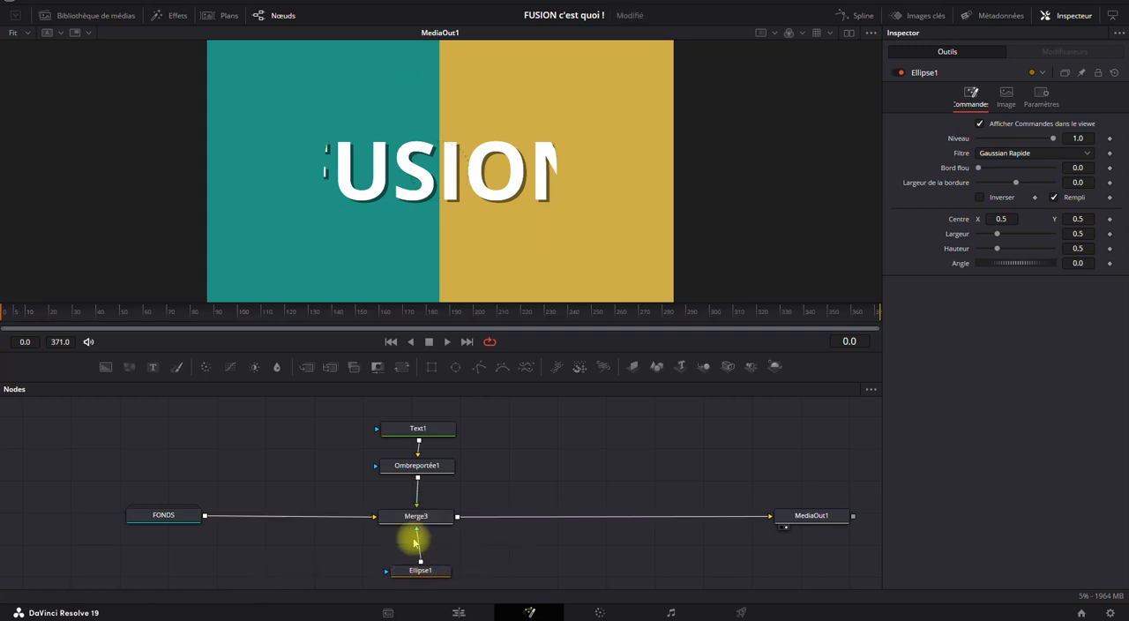
# Disconnect the Ellipse1 mask from Merge3 and restore its connection to the mask input.
pyautogui.moveTo(411, 534); pyautogui.dragTo(434, 557)
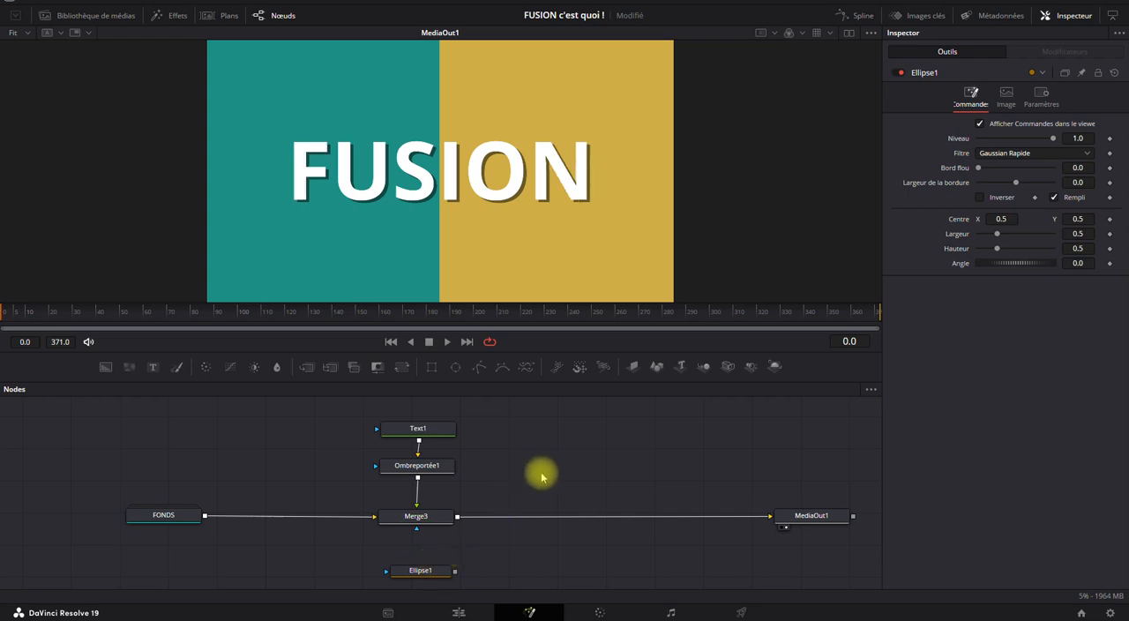
pyautogui.press('F9')
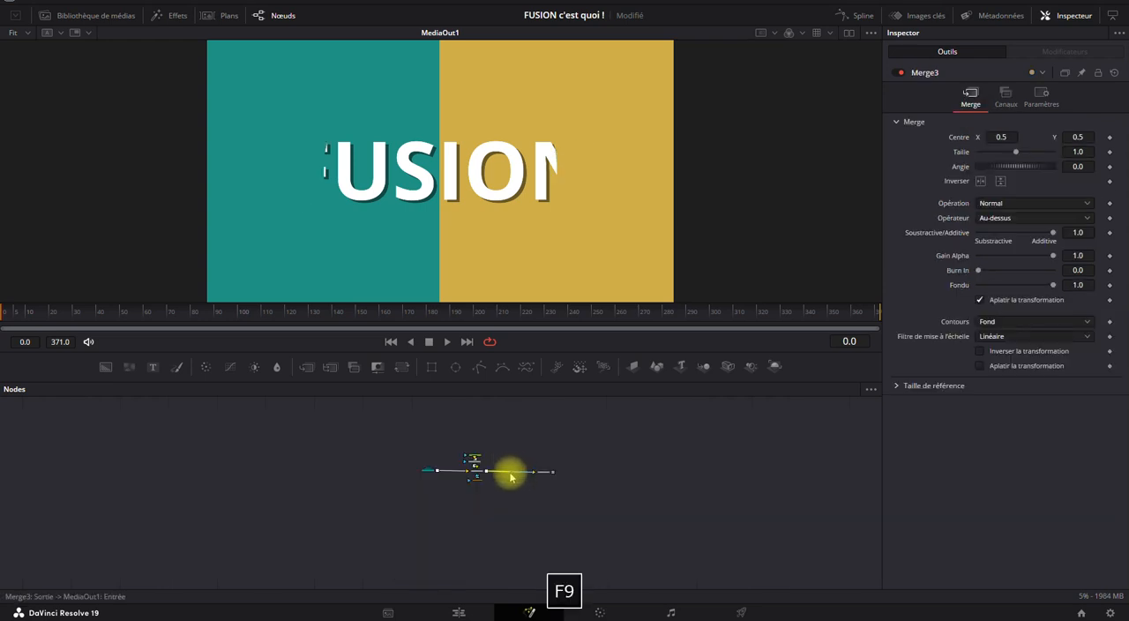
pyautogui.scroll(2, 500, 483)
pyautogui.scroll(-1, 498, 485)
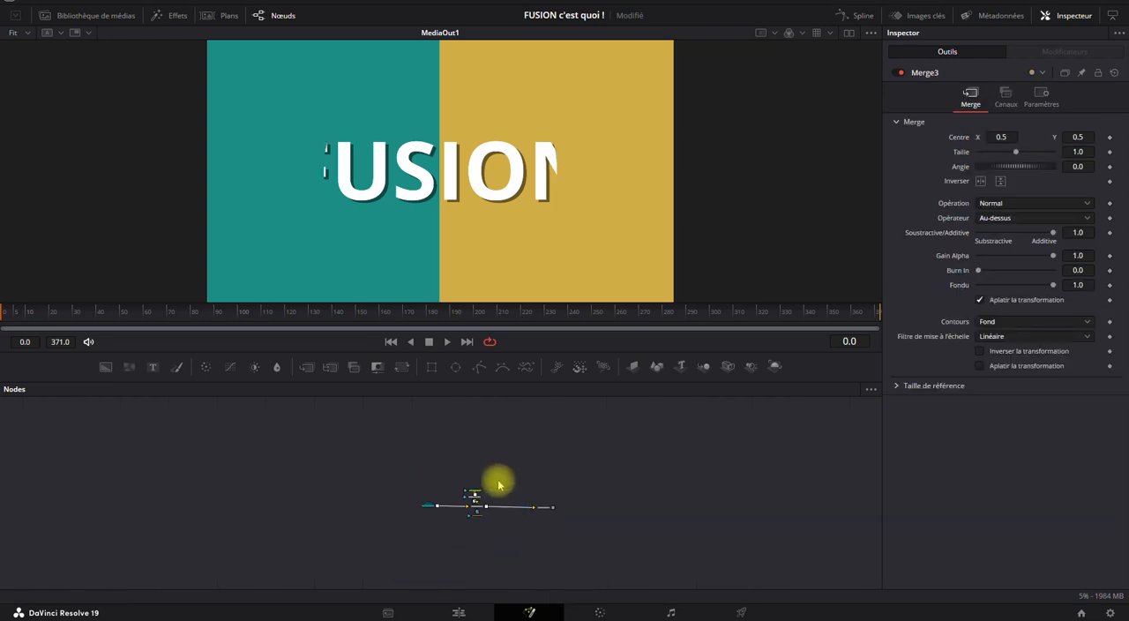
pyautogui.scroll(5, 496, 492)
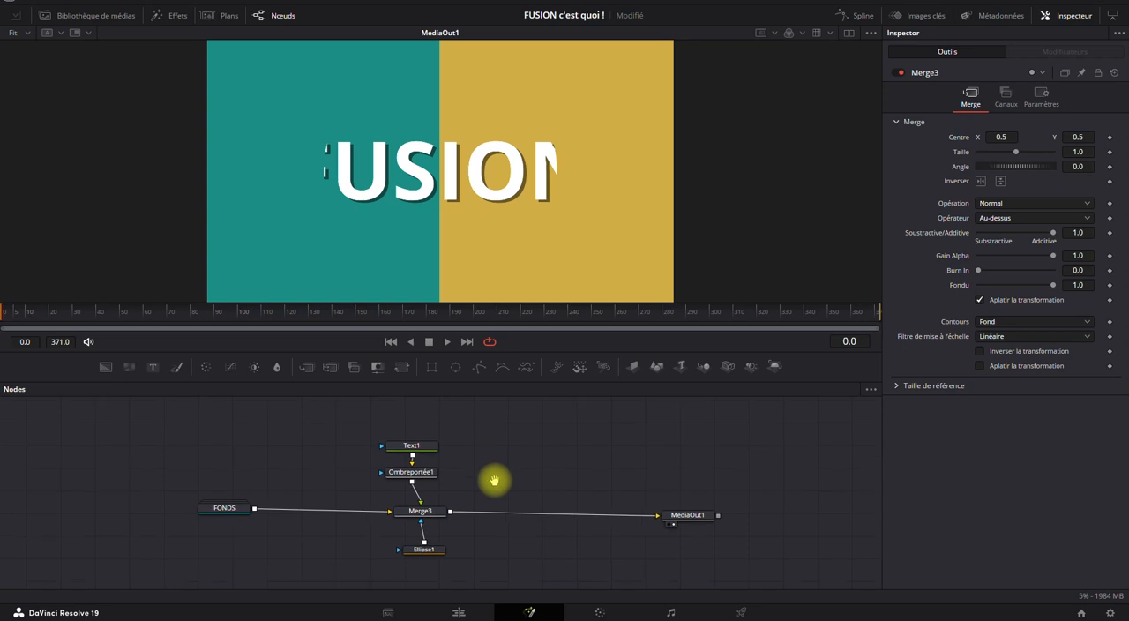
pyautogui.scroll(2, 489, 481)
pyautogui.scroll(-1, 483, 485)
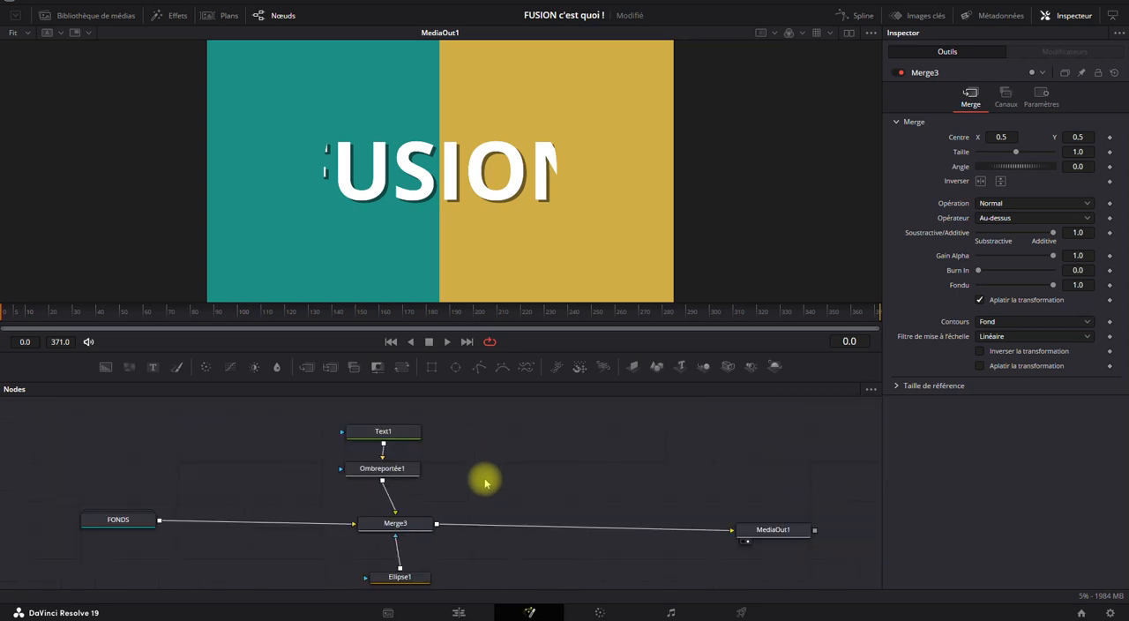
# Select the Ellipse1 mask and place it slightly lower beneath Merge3.
pyautogui.moveTo(485, 482); pyautogui.dragTo(524, 466)
pyautogui.click(444, 567)
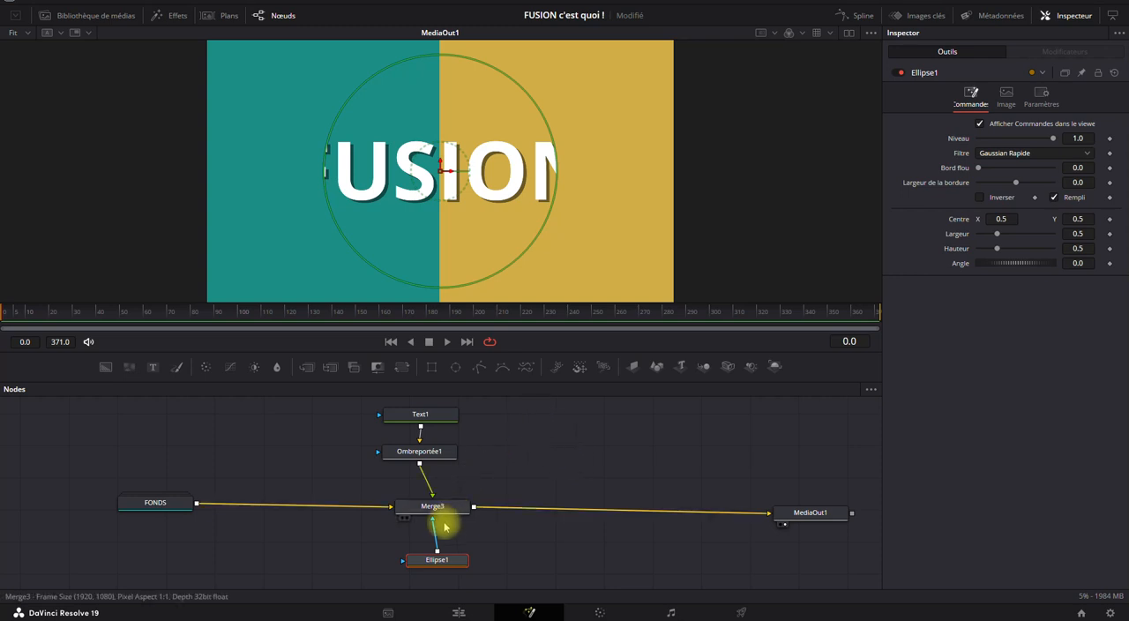
pyautogui.moveTo(432, 554)
pyautogui.mouseDown()
pyautogui.moveTo(456, 569)
pyautogui.moveTo(435, 571)
pyautogui.moveTo(444, 567)
pyautogui.mouseUp()
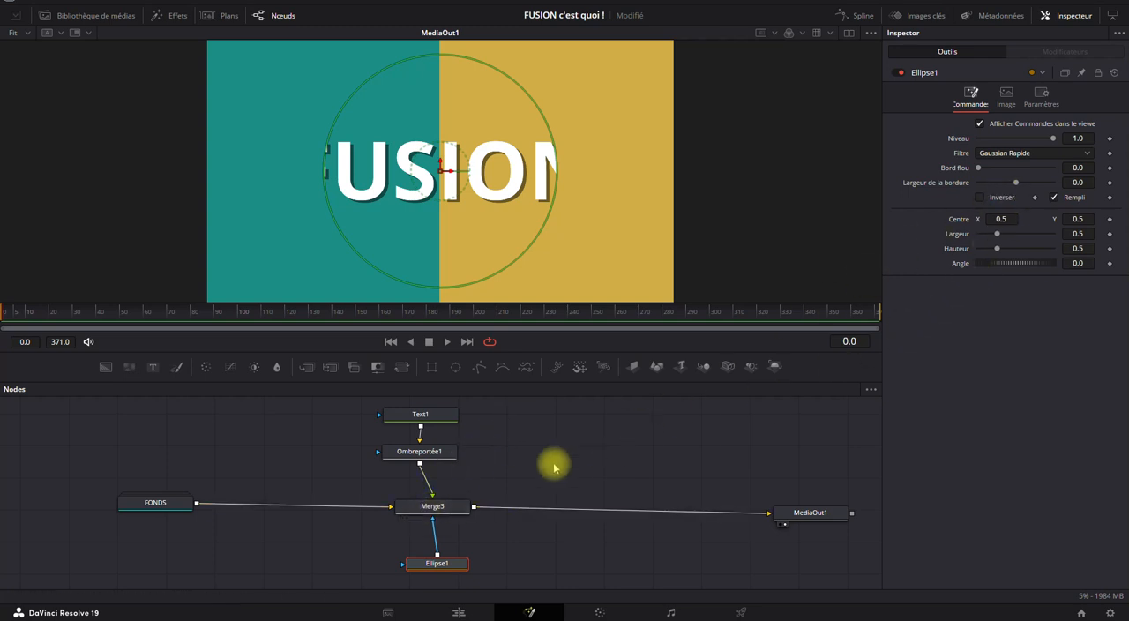
# Set Merge3's operator to Intérieur and try adjusting its Gain Alpha.
pyautogui.click(437, 507)
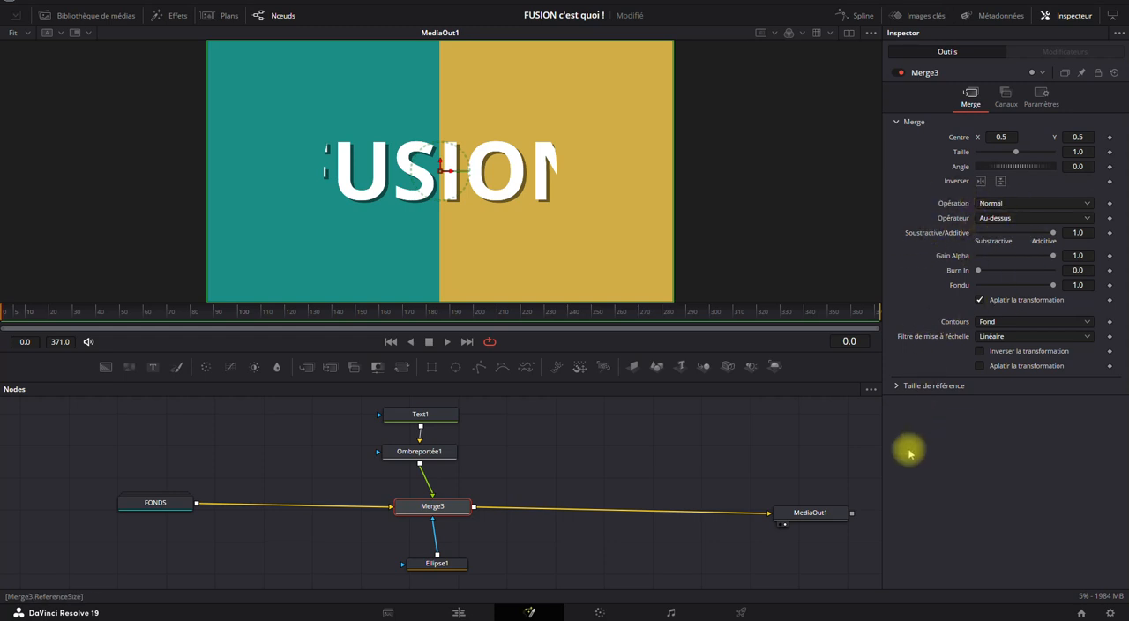
pyautogui.click(1012, 220)
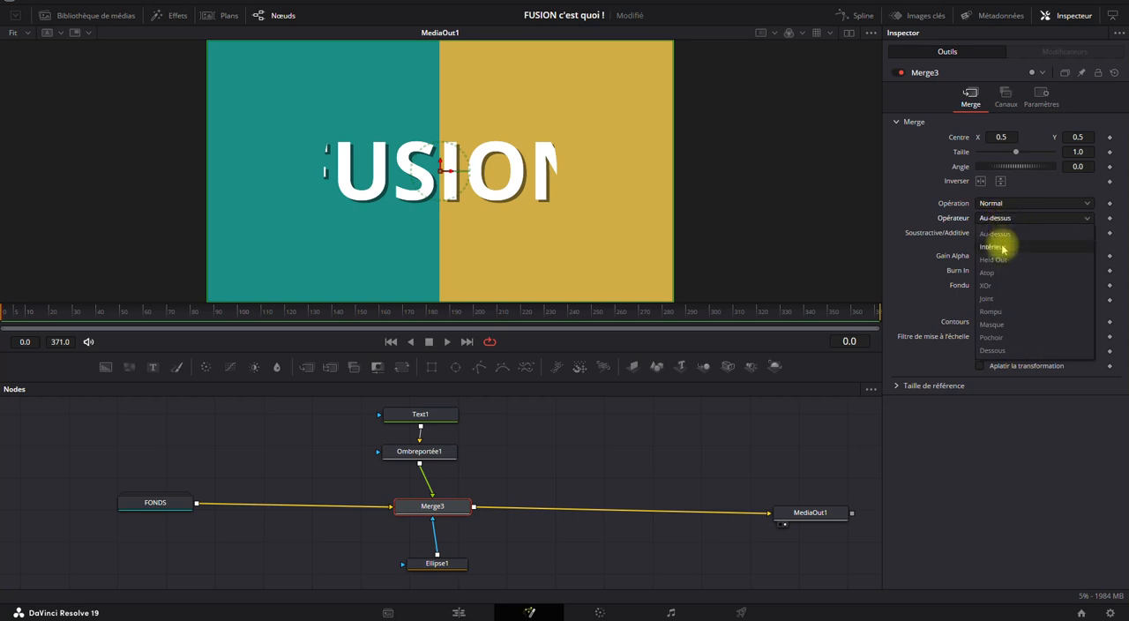
pyautogui.click(1002, 248)
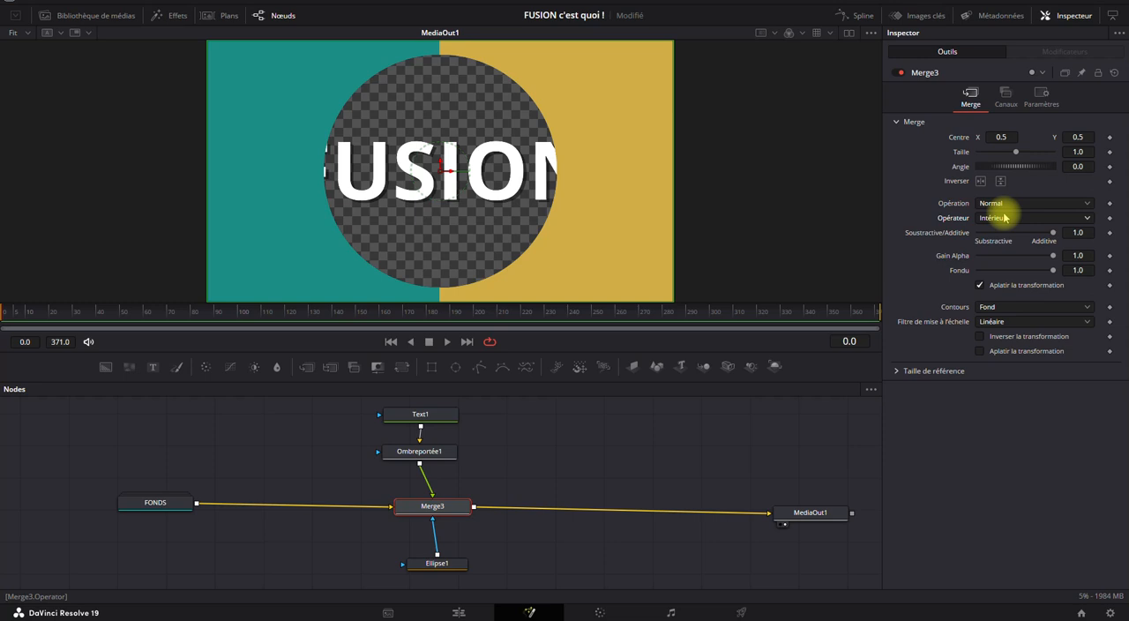
pyautogui.moveTo(997, 257); pyautogui.dragTo(984, 257)
pyautogui.moveTo(1080, 256); pyautogui.dragTo(1055, 258)
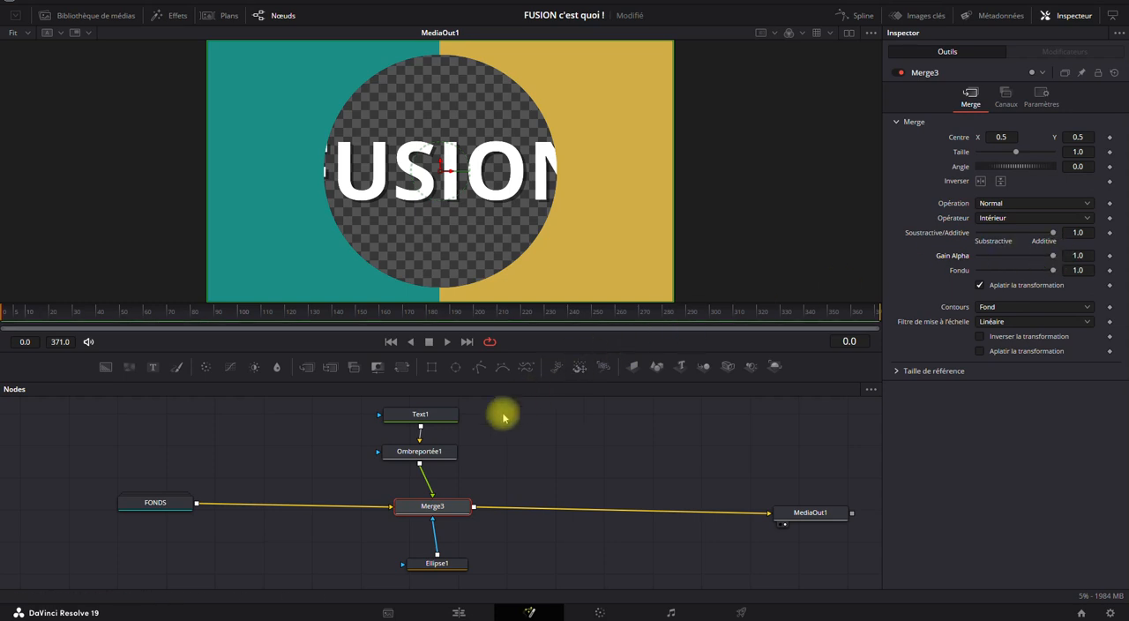
# Try the Inverser and Rempli options on the Ellipse1 mask in different combinations, and restore the filled, non-inverted mask.
pyautogui.click(424, 509)
pyautogui.click(437, 561)
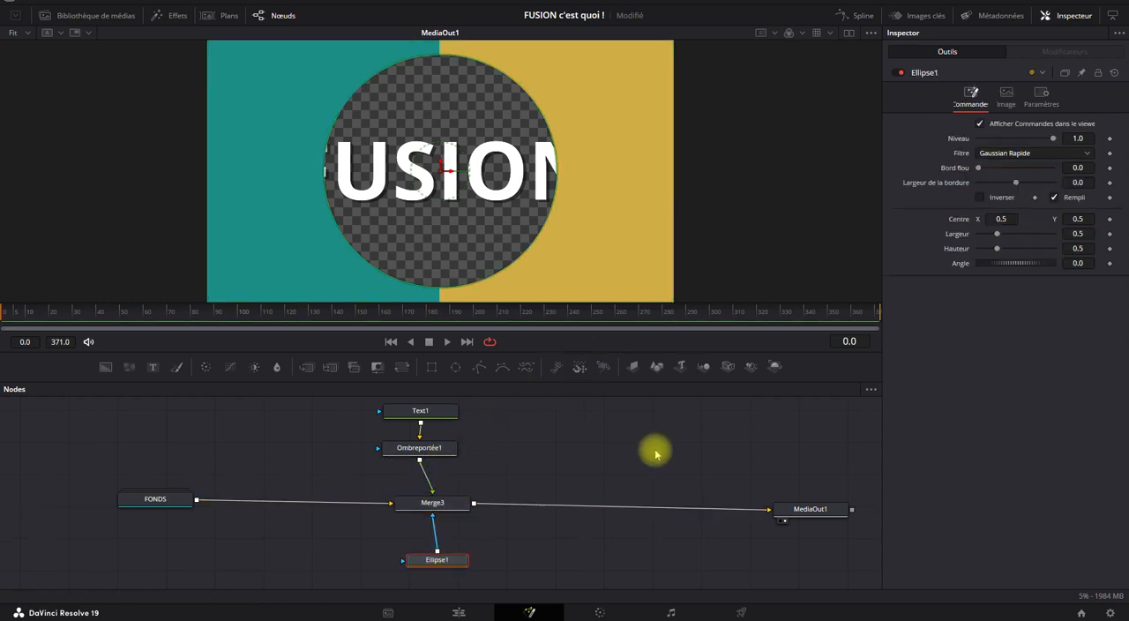
pyautogui.click(980, 197)
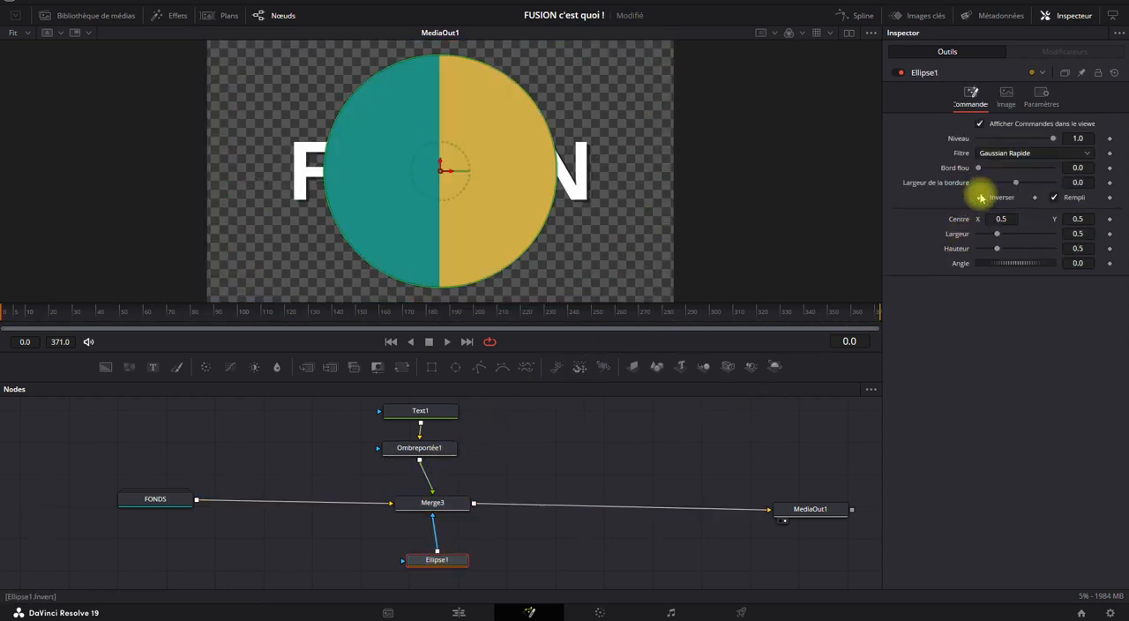
pyautogui.click(1054, 197)
pyautogui.click(1055, 199)
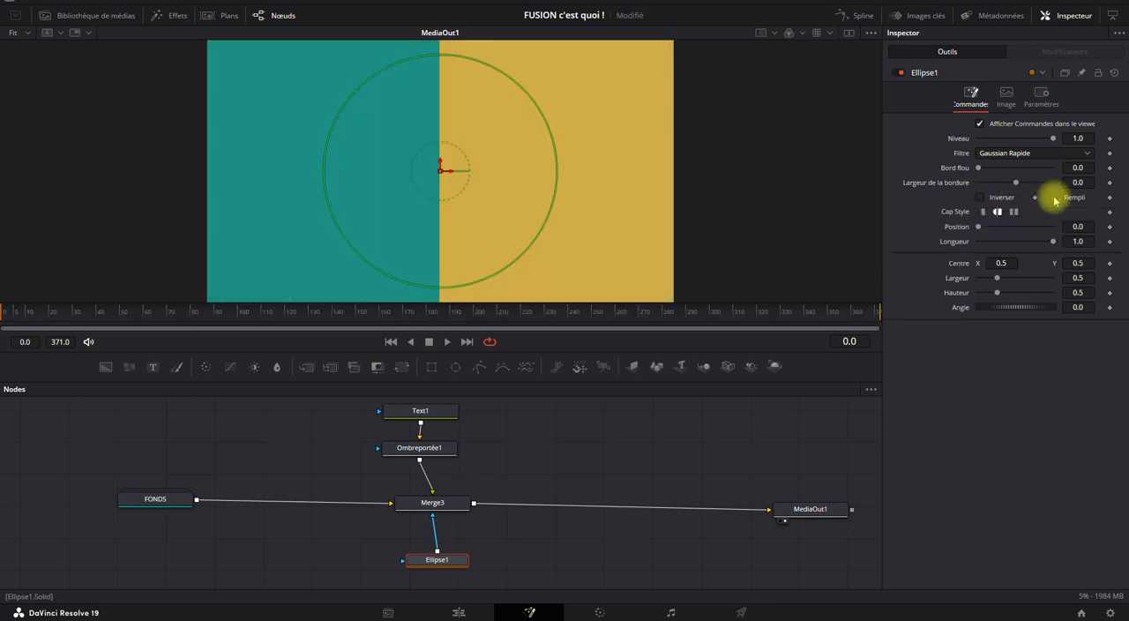
pyautogui.click(979, 198)
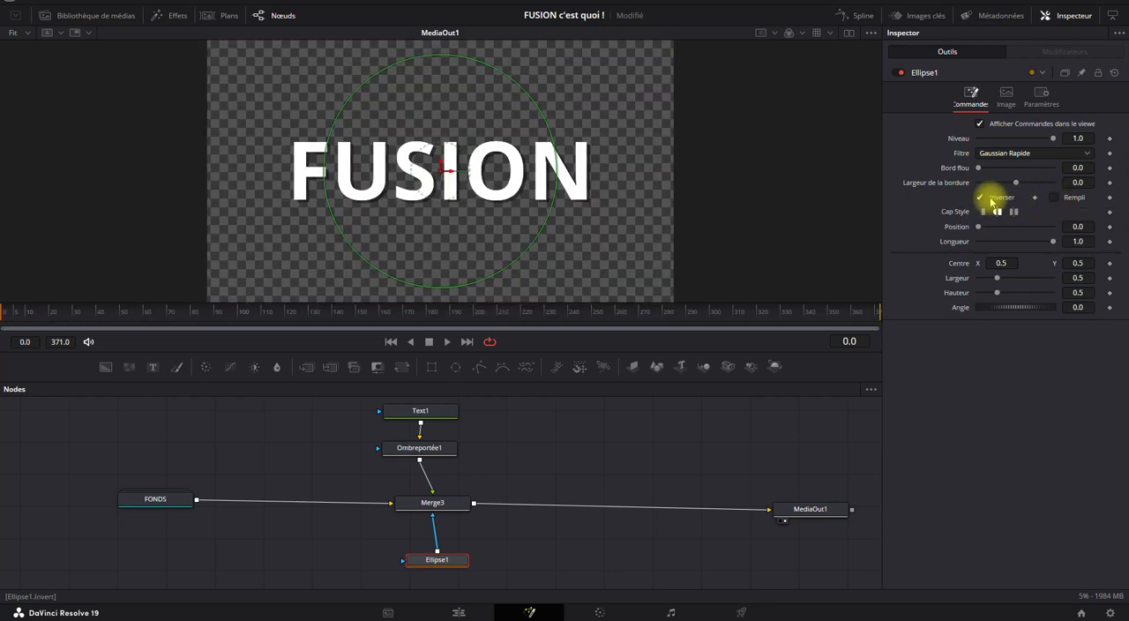
pyautogui.click(1055, 199)
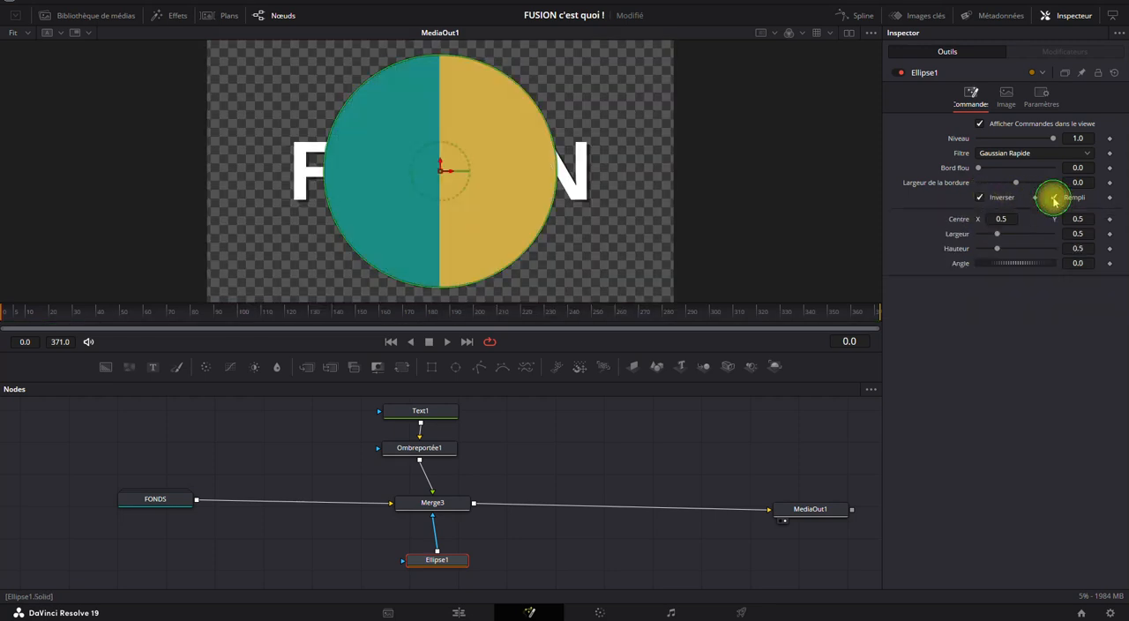
pyautogui.click(977, 200)
# Try the Held Out, Atop, Rompu and Pochoir operators on Merge3.
pyautogui.click(441, 506)
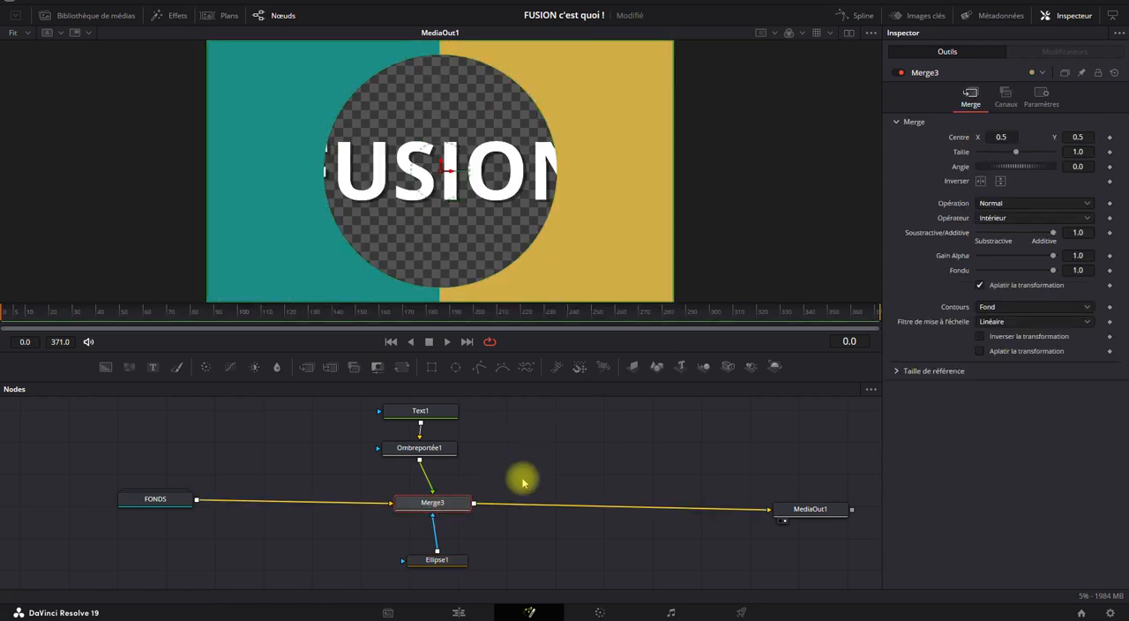
pyautogui.click(991, 218)
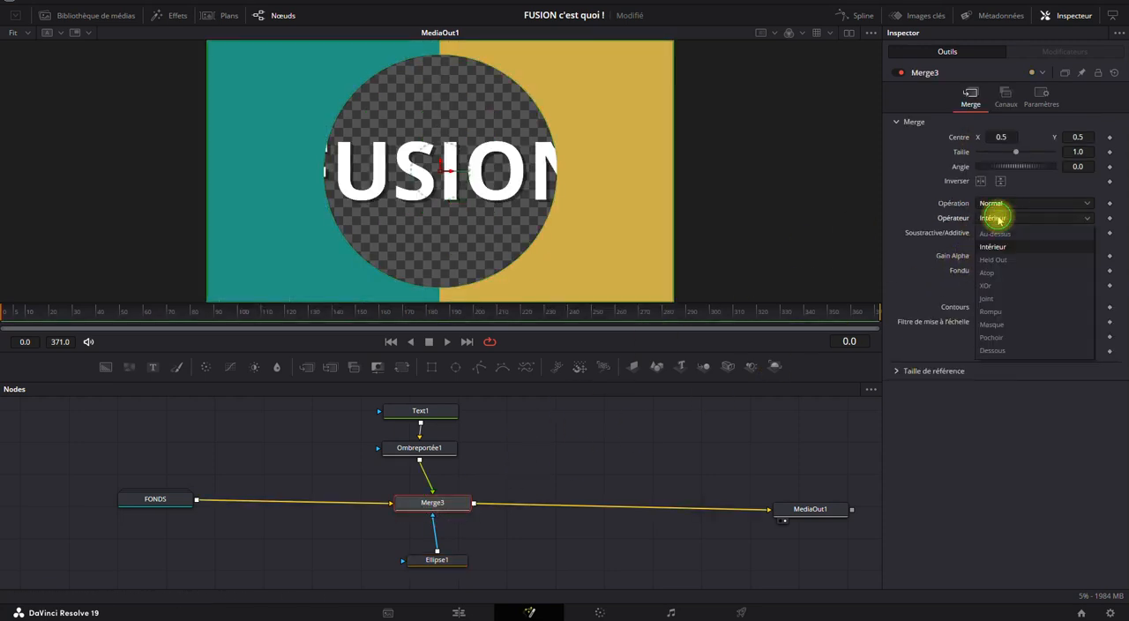
pyautogui.click(1002, 261)
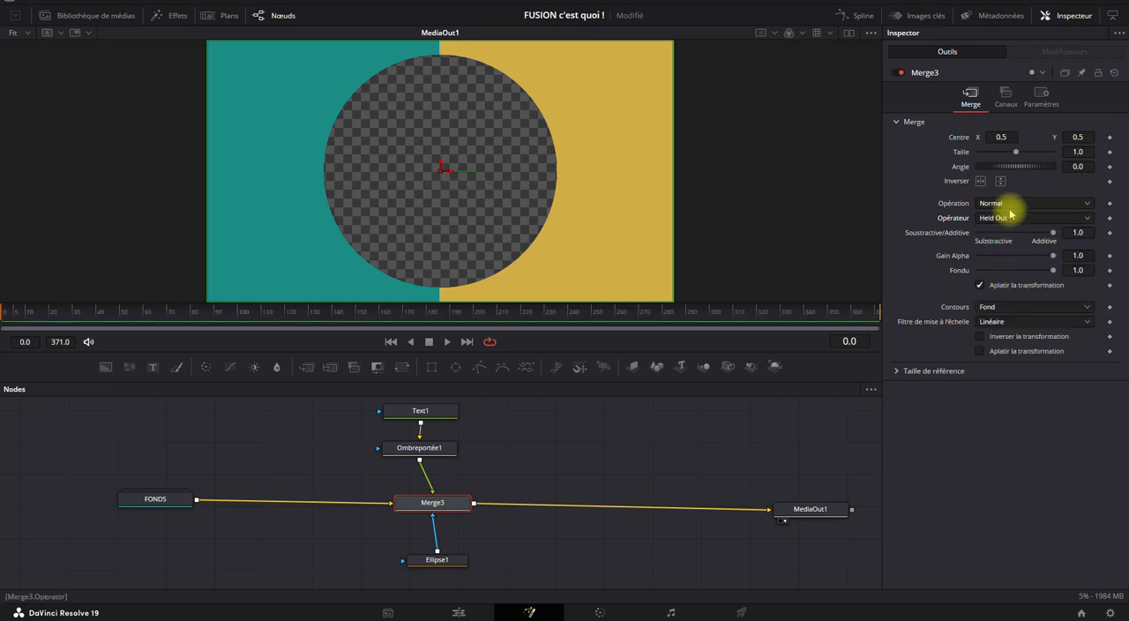
pyautogui.click(1011, 219)
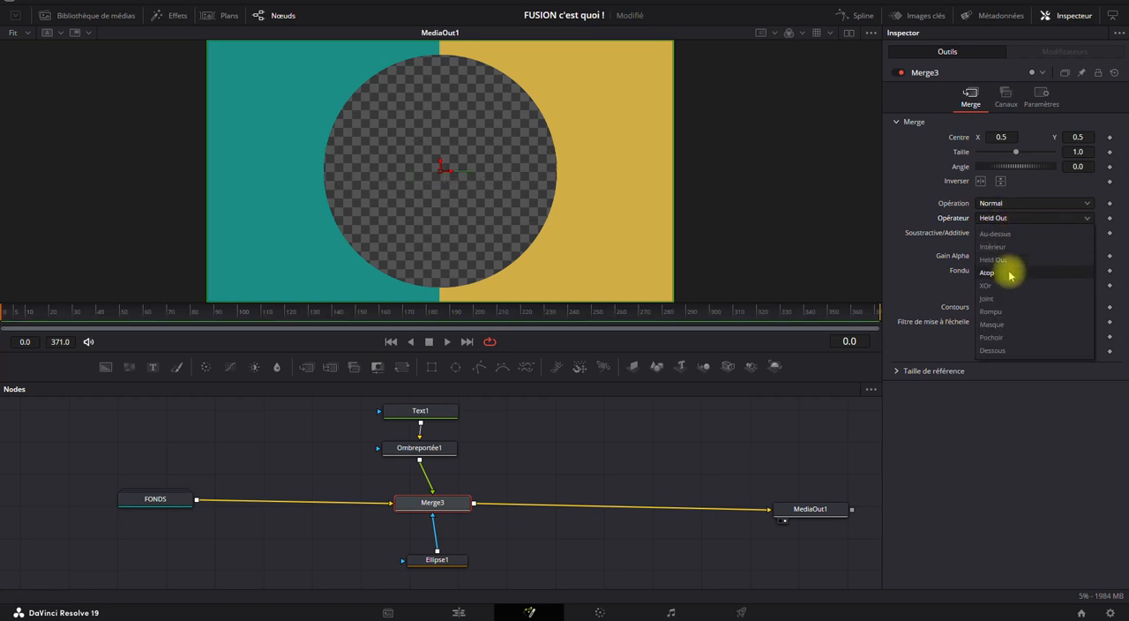
pyautogui.click(1008, 269)
pyautogui.click(1003, 219)
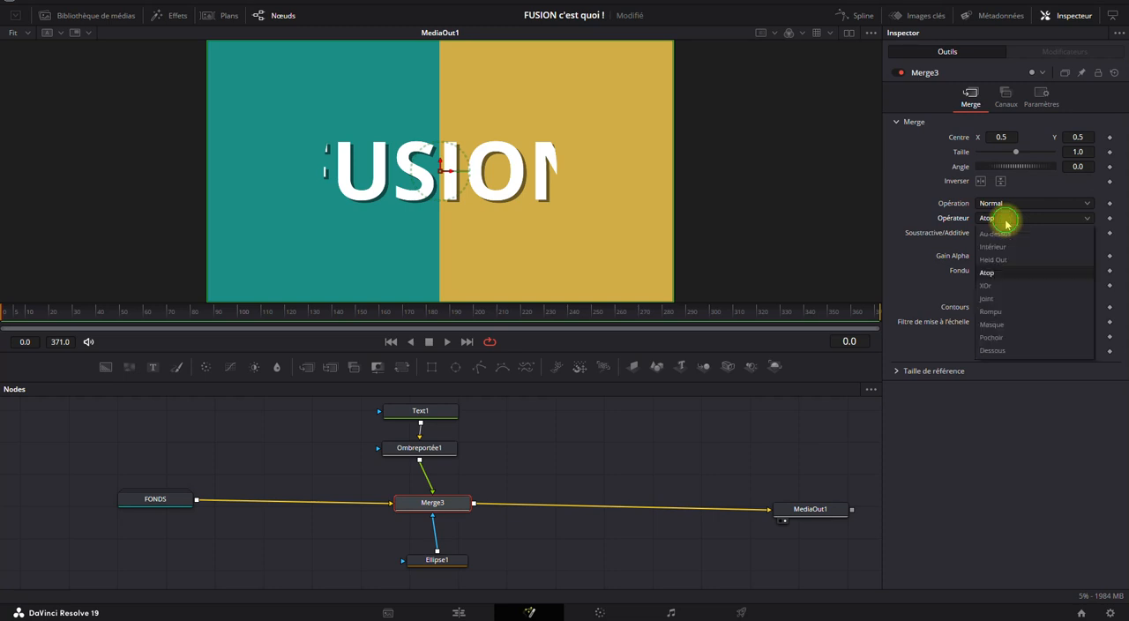
pyautogui.click(997, 312)
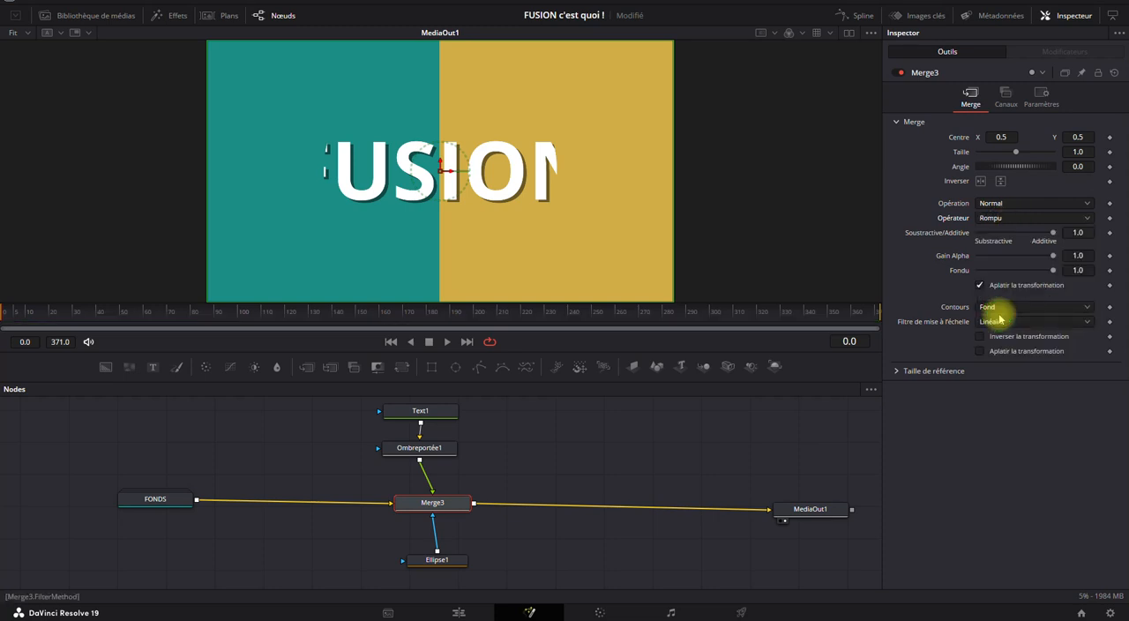
pyautogui.click(997, 218)
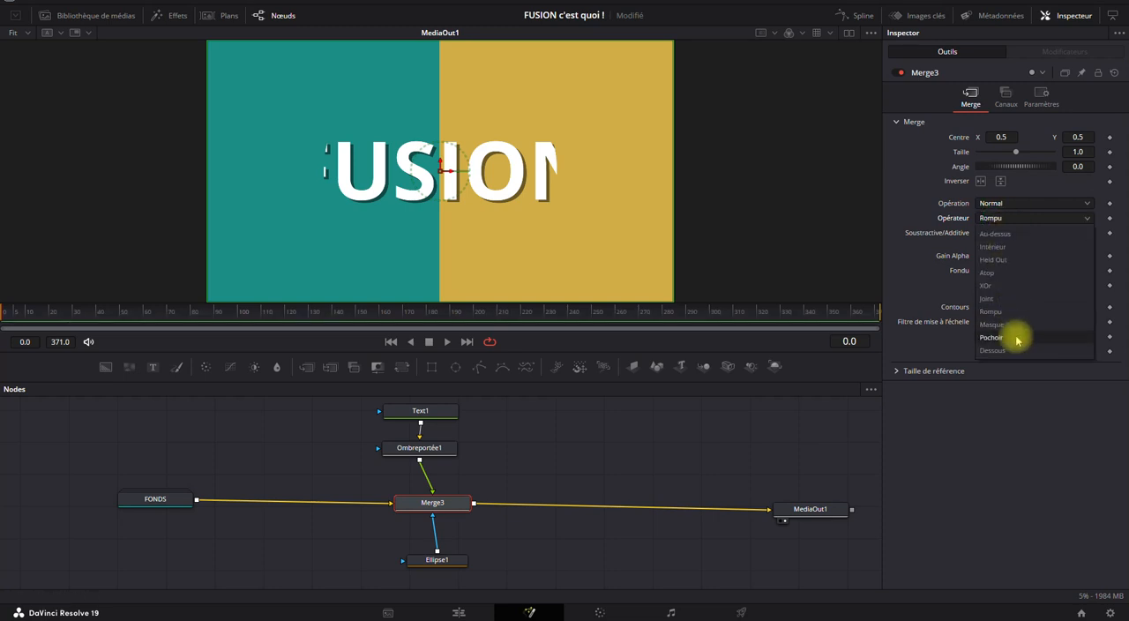
pyautogui.click(991, 338)
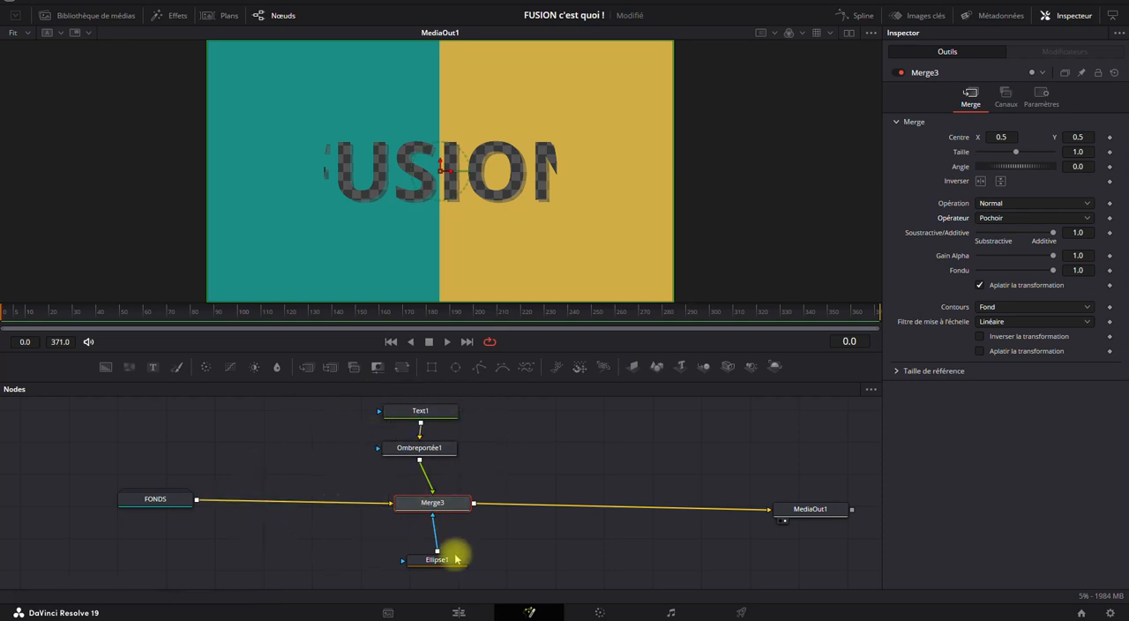
# Line up Ellipse1, Text1 and Ombreportée1 vertically with Merge3 in the node graph.
pyautogui.moveTo(447, 559); pyautogui.dragTo(439, 565)
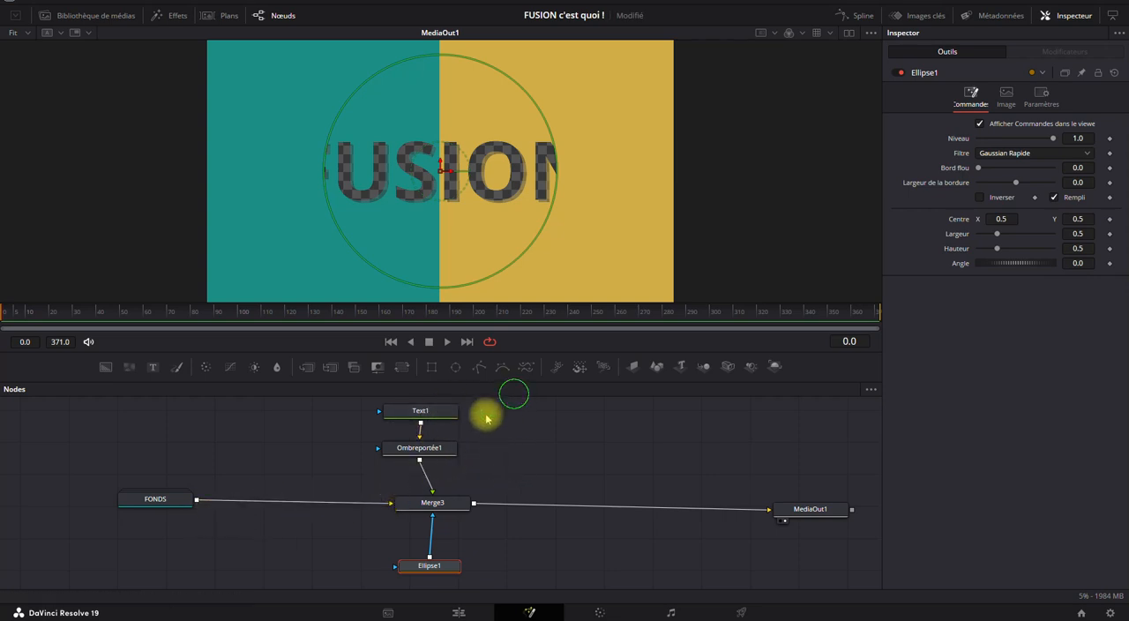
pyautogui.moveTo(503, 395); pyautogui.dragTo(424, 454)
# Set Merge3's operator back to Intérieur.
pyautogui.click(427, 504)
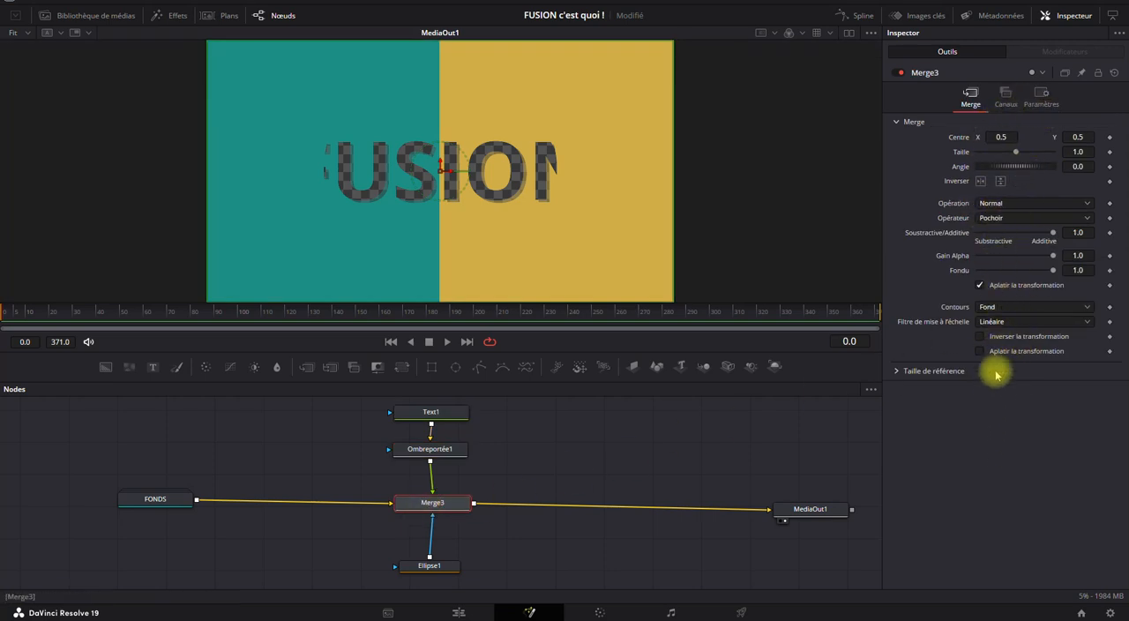
pyautogui.click(991, 220)
pyautogui.click(992, 247)
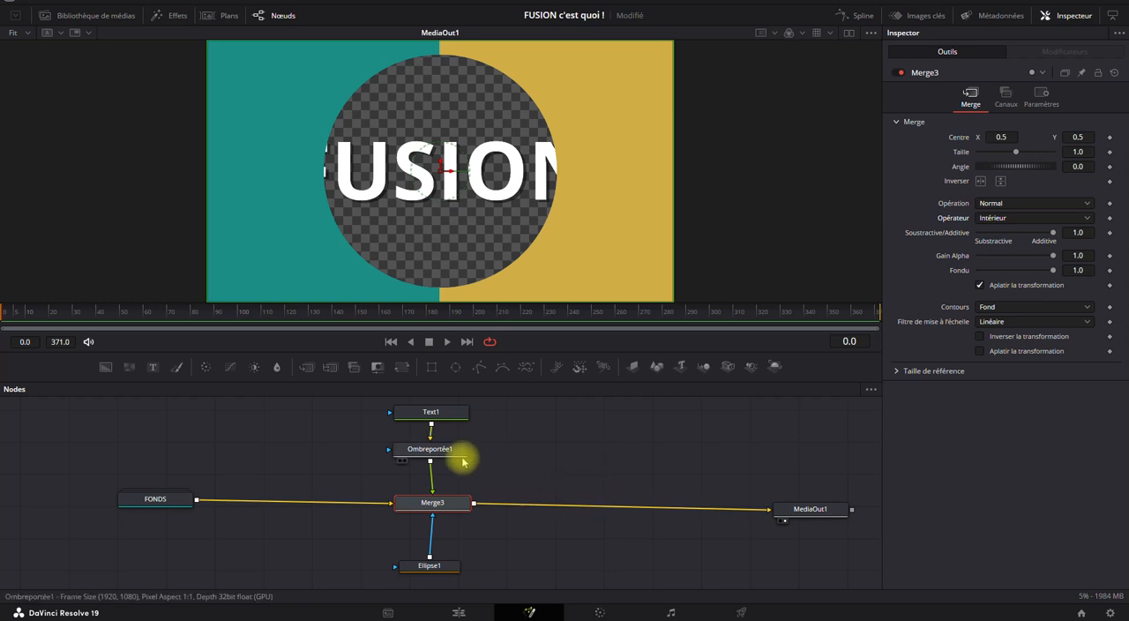
# Expand the FONDS group to show its nodes and move it slightly higher in the node graph.
pyautogui.moveTo(570, 445); pyautogui.dragTo(520, 456)
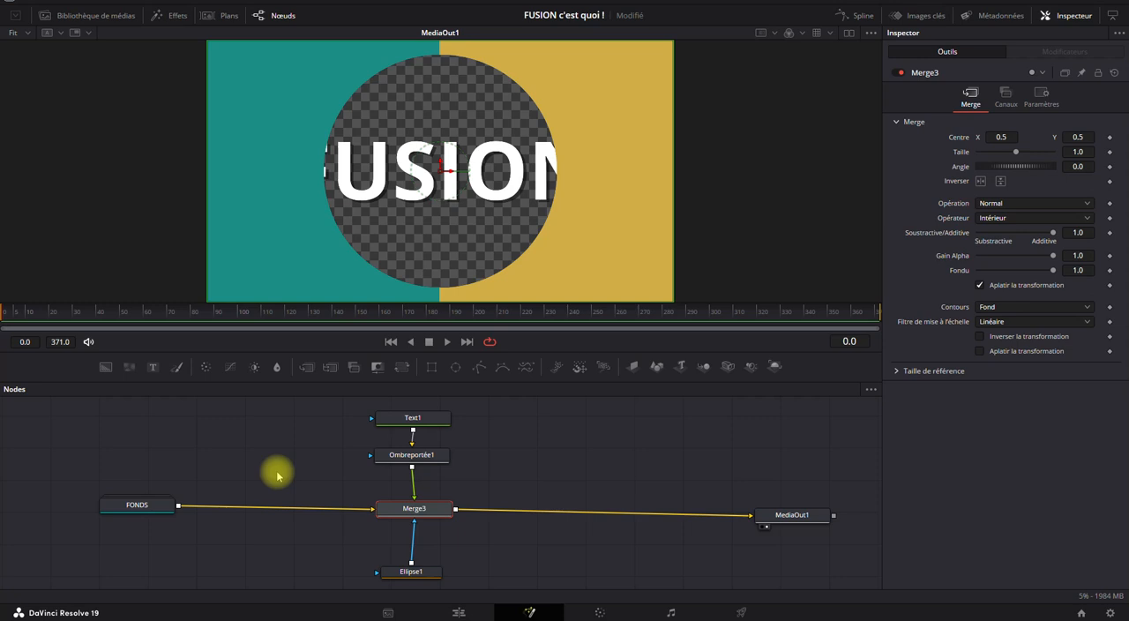
pyautogui.doubleClick(151, 504)
pyautogui.moveTo(153, 497); pyautogui.dragTo(163, 448)
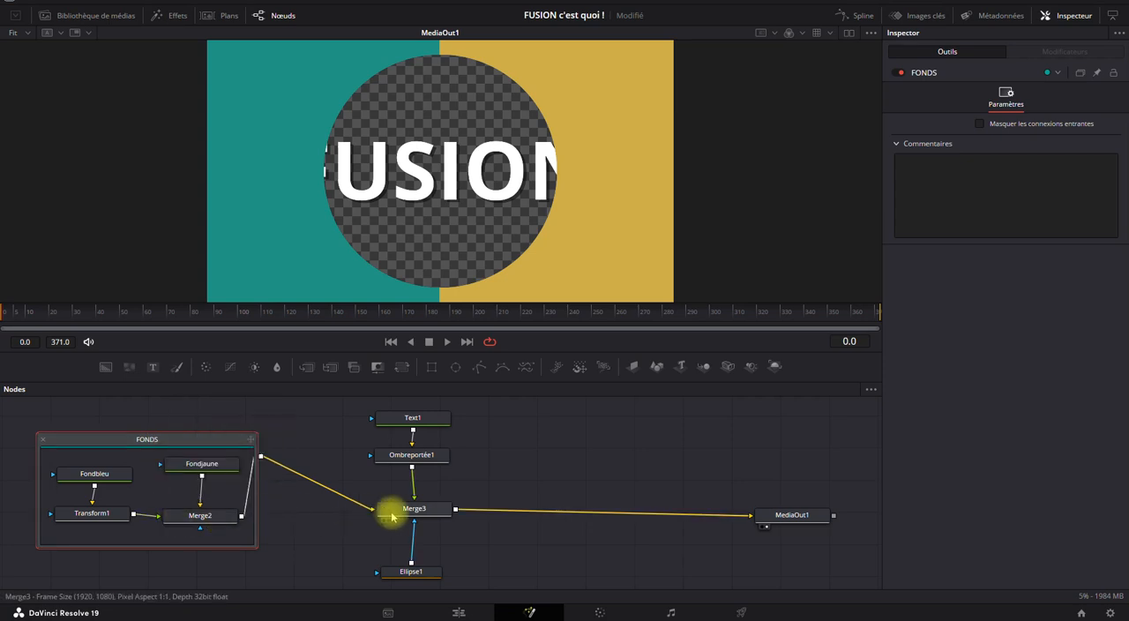